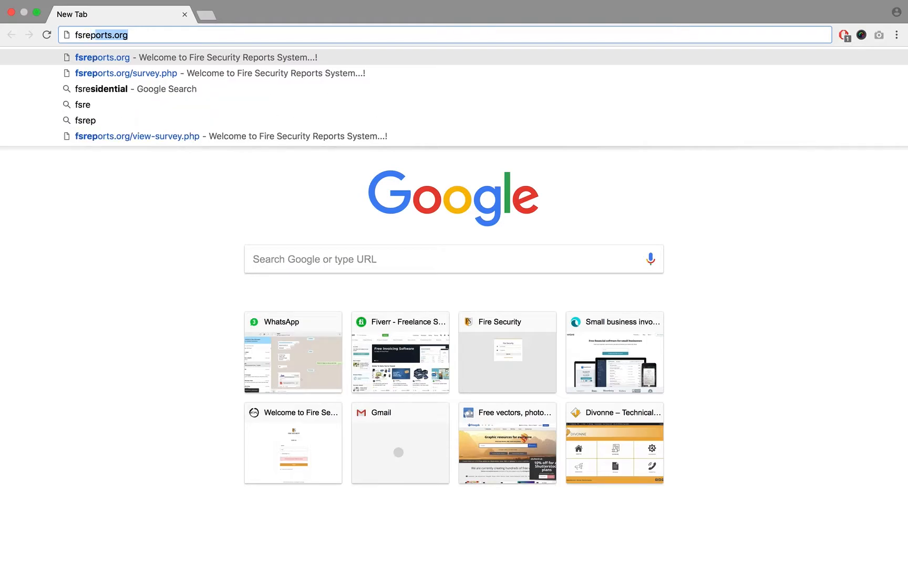
- Open the fsreports.org website
type(".")
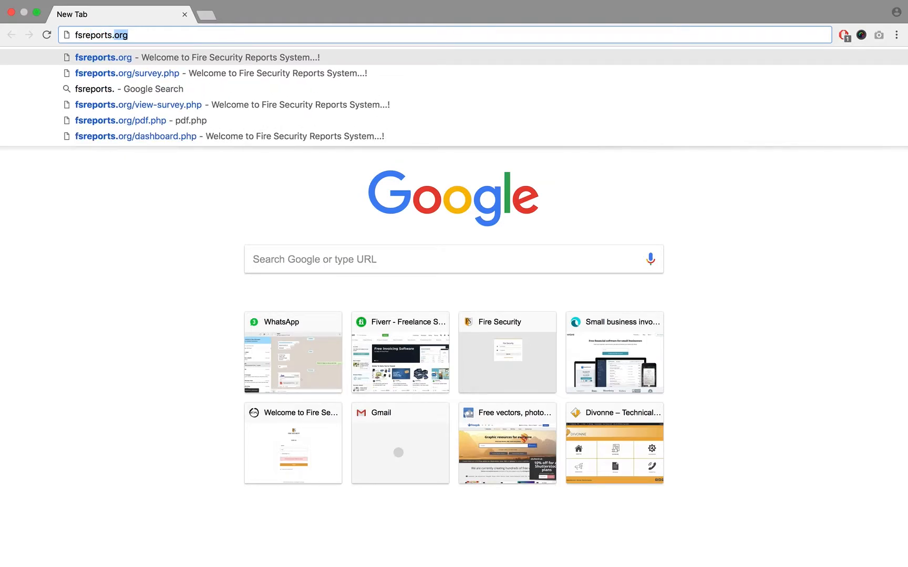
type("org")
key("Return")
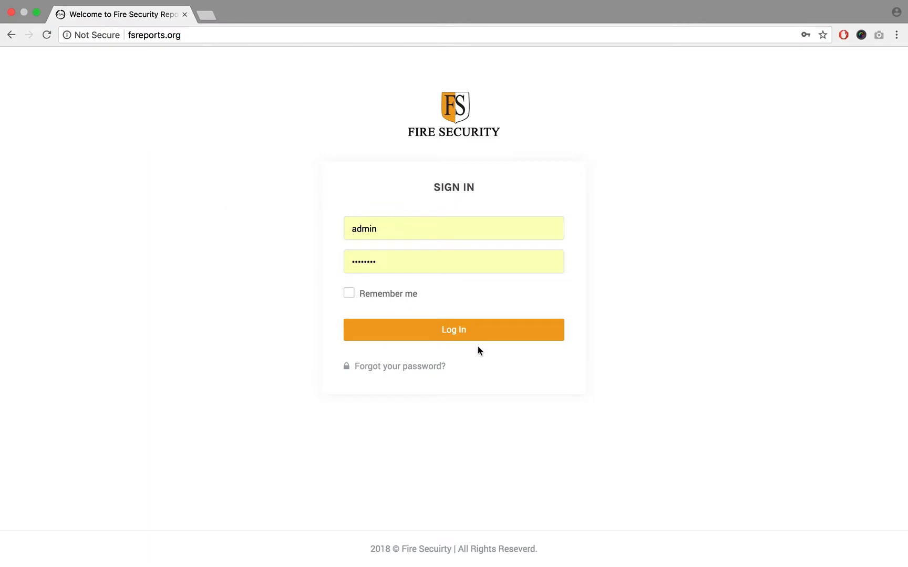
- Log in to the reports system as admin with the prefilled credentials
left_click(446, 228)
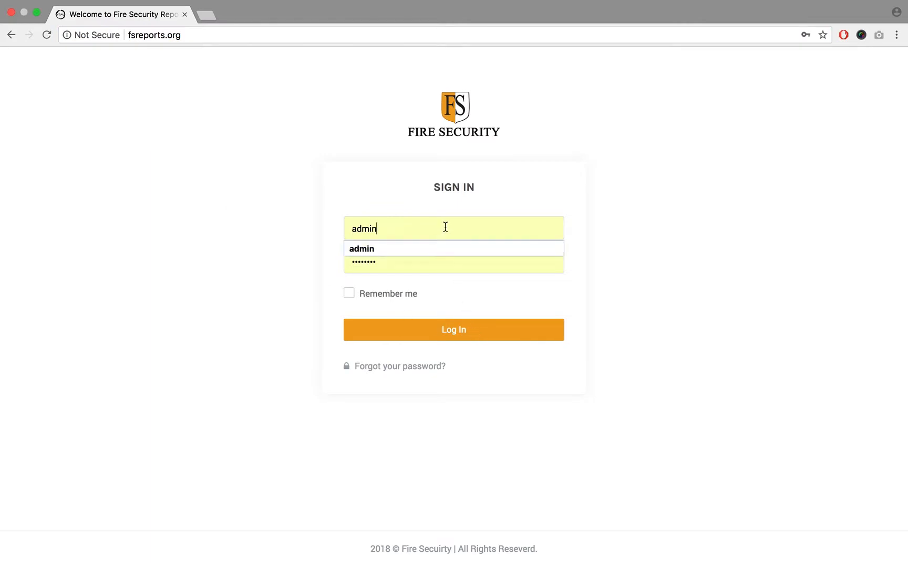
left_click(446, 263)
left_click(467, 330)
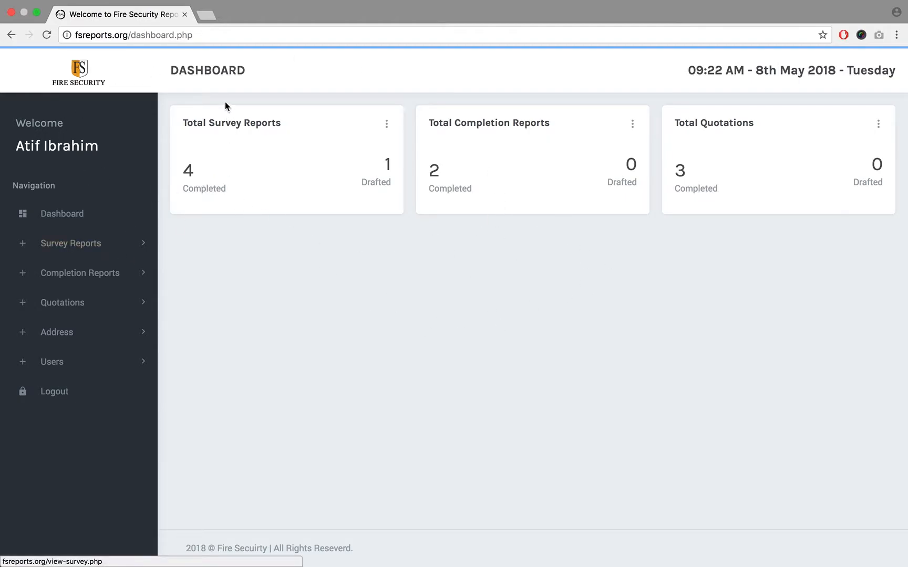
- Examine the survey report, completion report and quotation cards on the dashboard
double_click(222, 121)
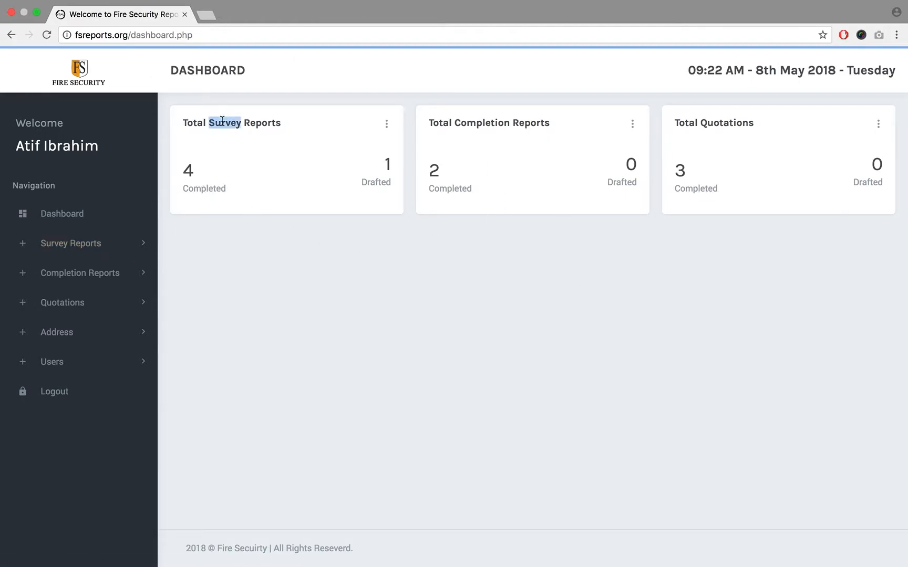
double_click(482, 120)
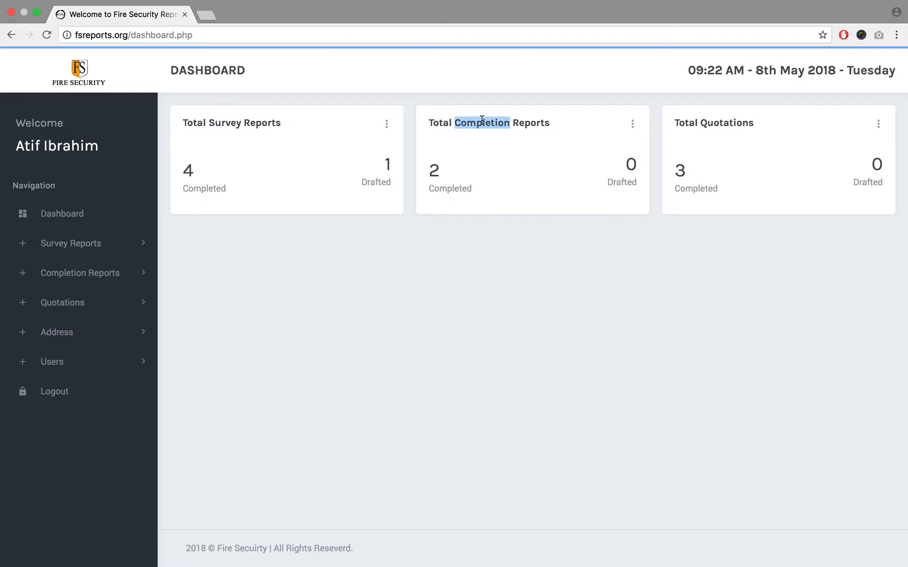
double_click(724, 122)
left_click(692, 204)
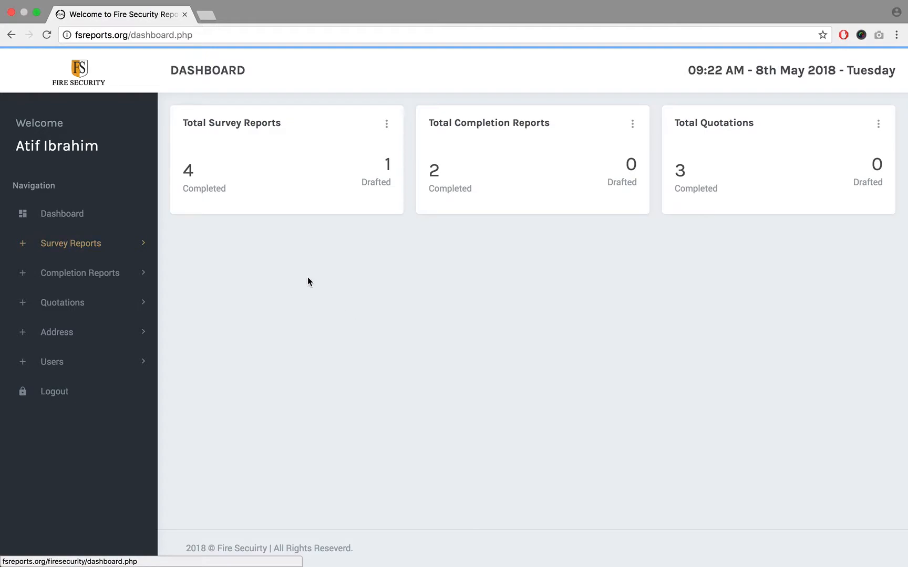
left_click_drag(192, 122, 429, 126)
left_click(344, 277)
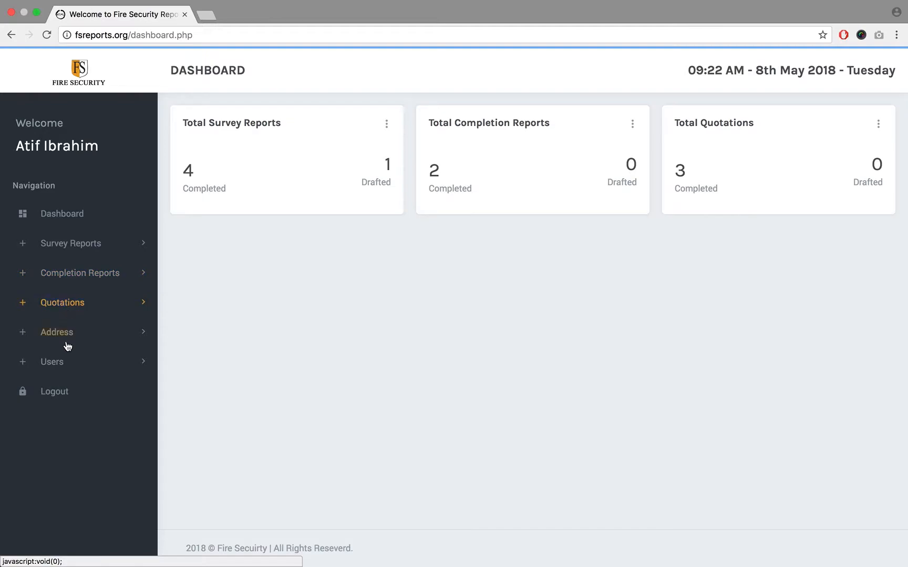
left_click(63, 369)
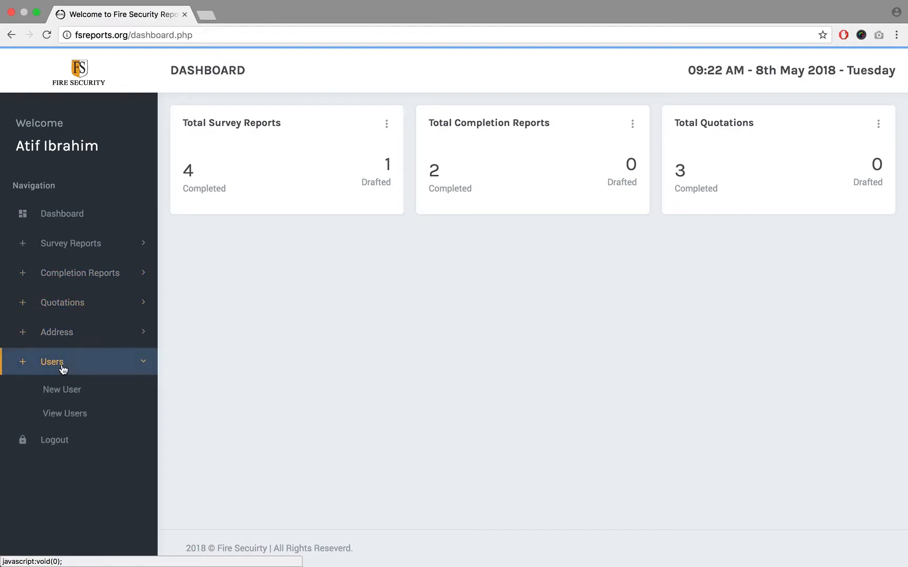
left_click(75, 334)
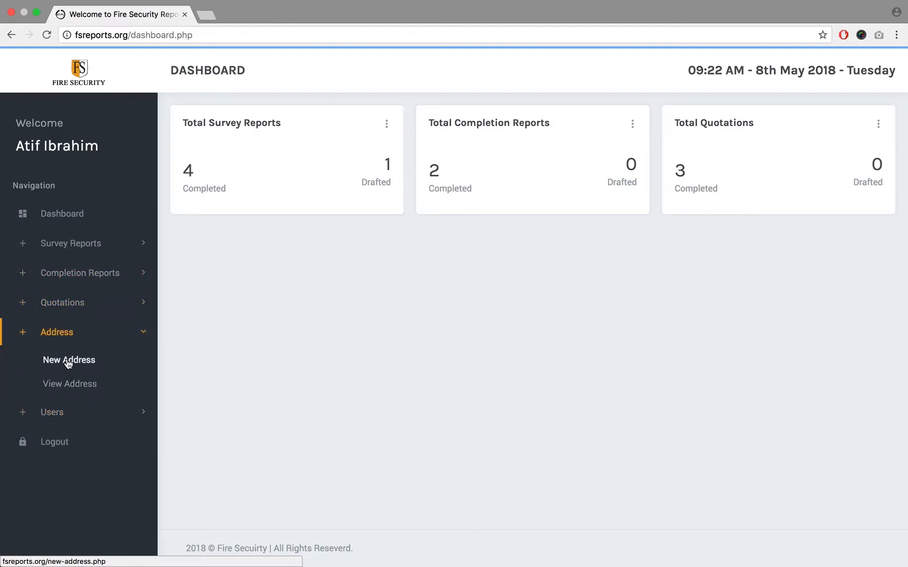
left_click(62, 413)
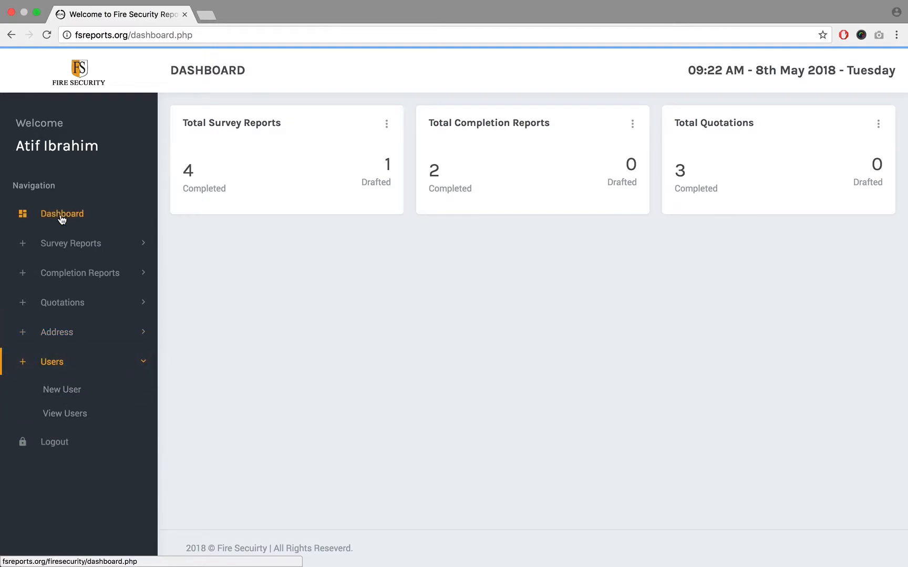
- Open the form for a new survey report and review its preset report number
left_click(67, 244)
left_click(69, 283)
left_click_drag(399, 182, 298, 185)
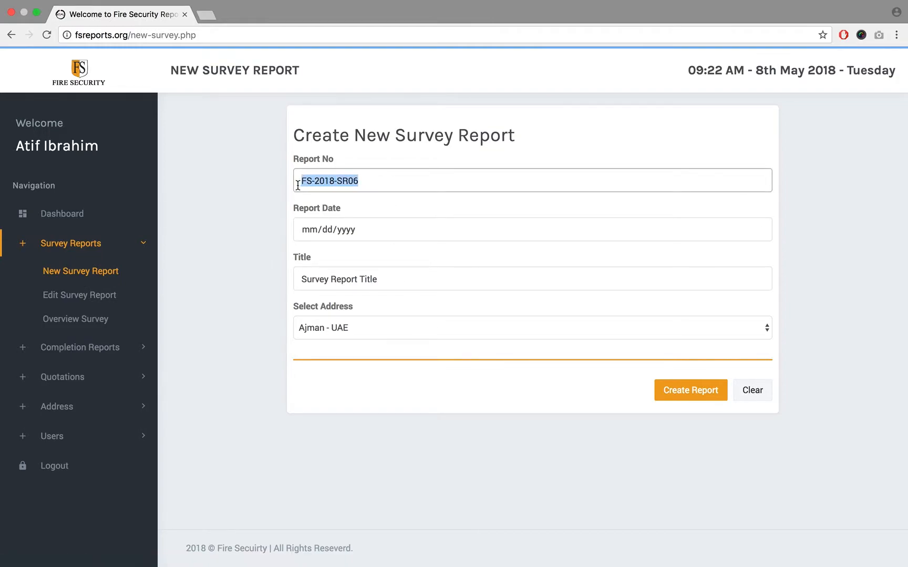
left_click(371, 185)
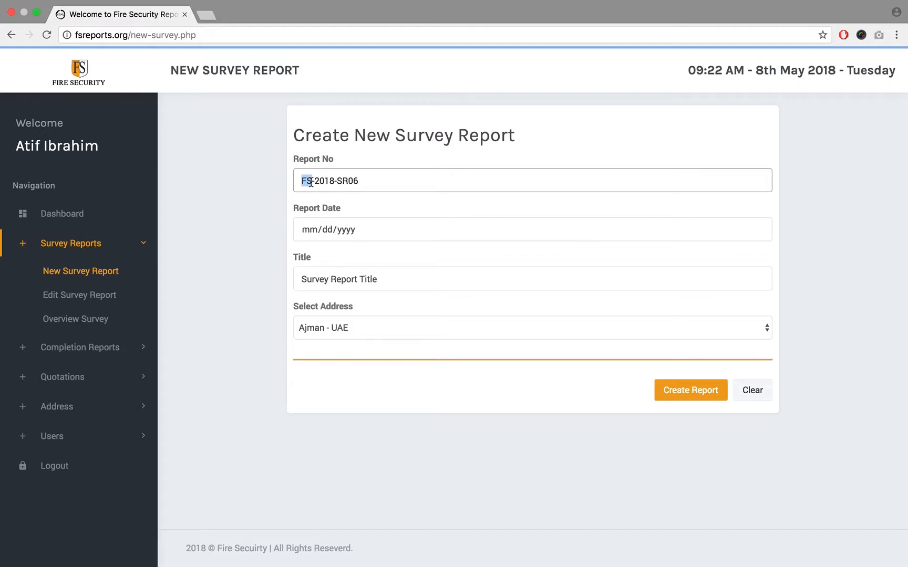
left_click_drag(315, 183, 365, 182)
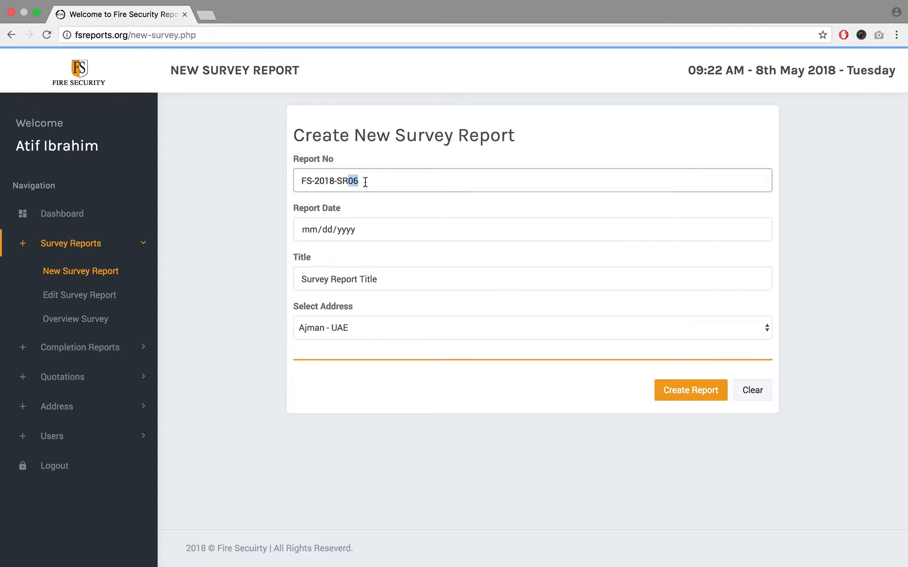
- Set the survey report's date to 05/10/2018
left_click(397, 231)
left_click(763, 227)
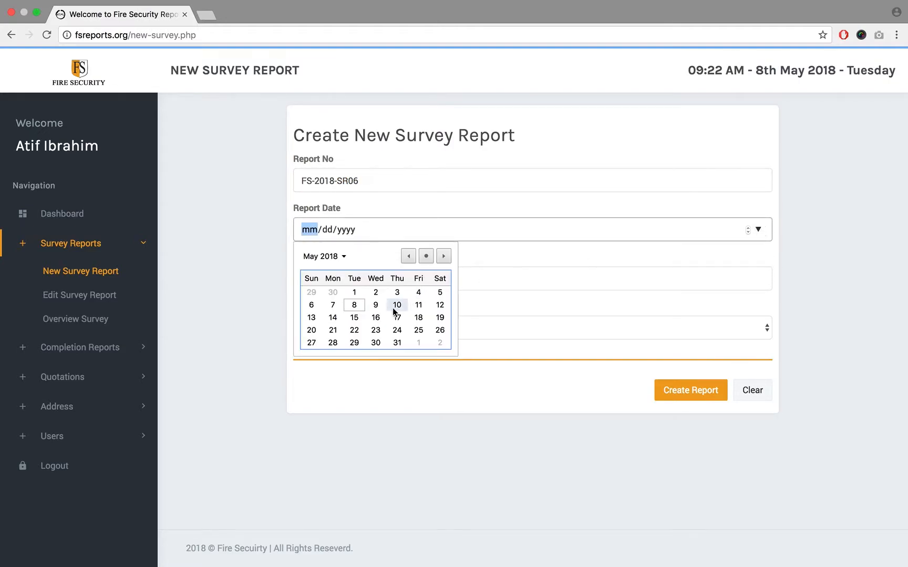
left_click(396, 305)
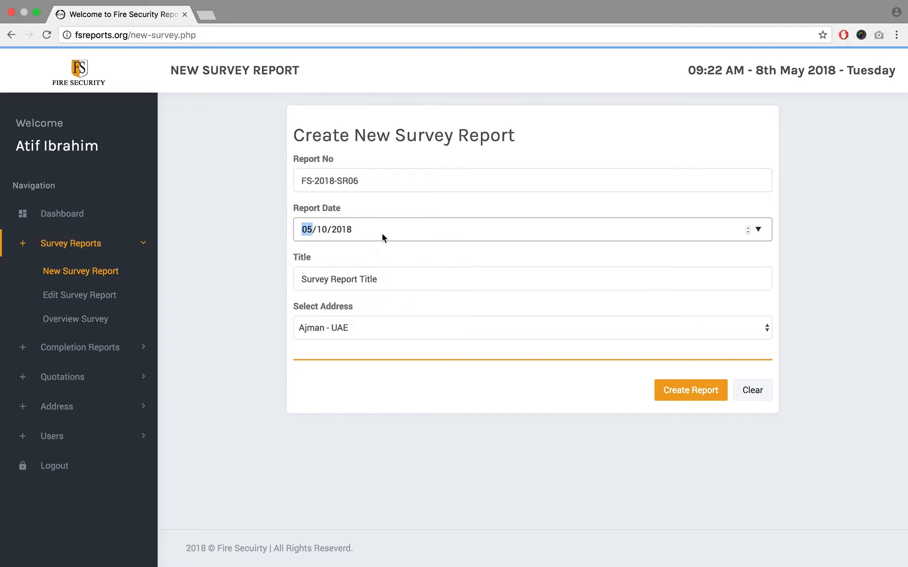
- Replace the placeholder title of the survey report with "Client 01"
left_click(418, 279)
triple_click(397, 284)
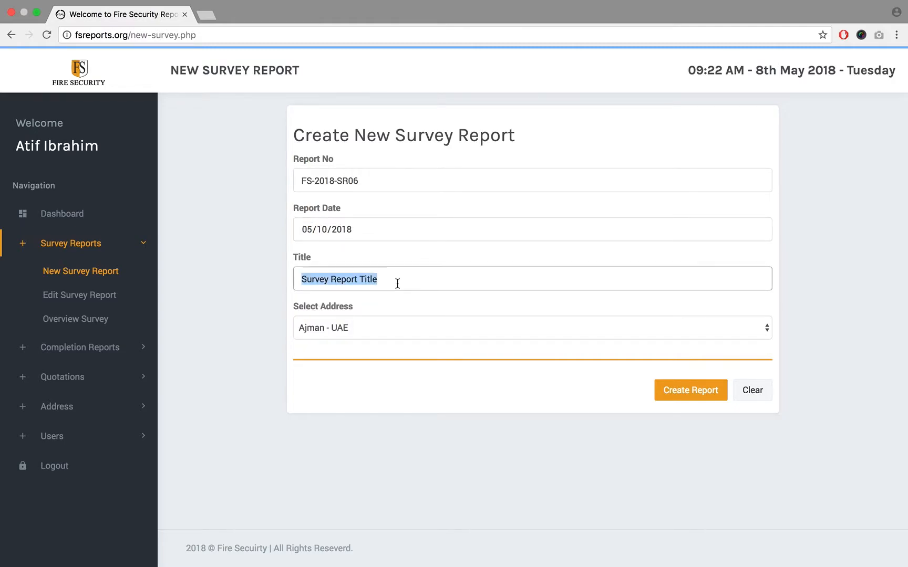
type("Client 01")
left_click_drag(362, 274, 288, 276)
left_click(273, 276)
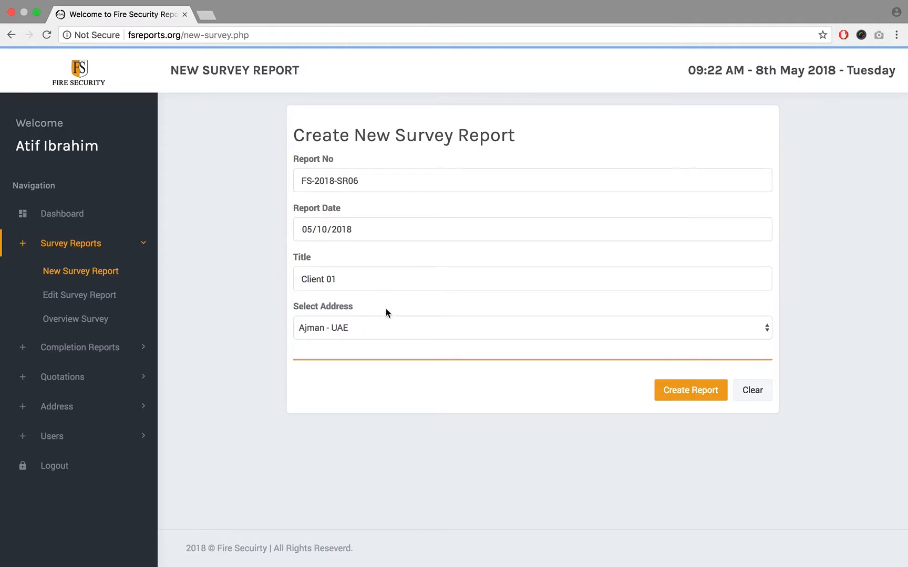
- Keep Ajman - UAE as the report's address and create the survey report
left_click(434, 328)
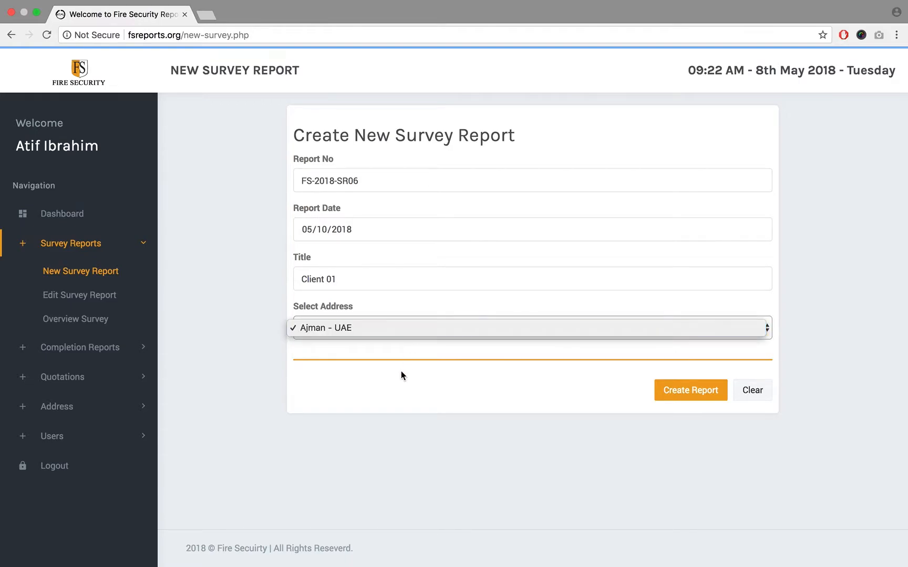
left_click(392, 330)
left_click(374, 331)
left_click(381, 329)
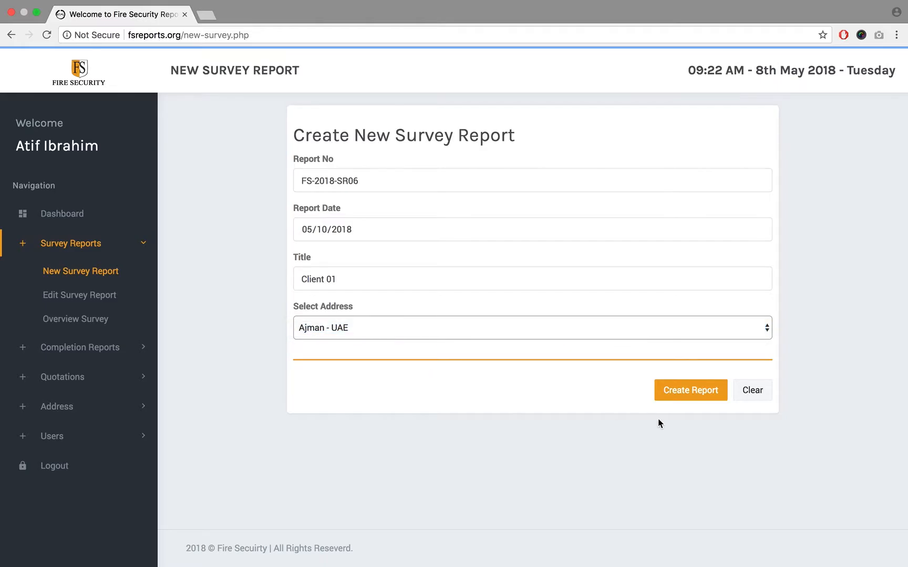
left_click(686, 392)
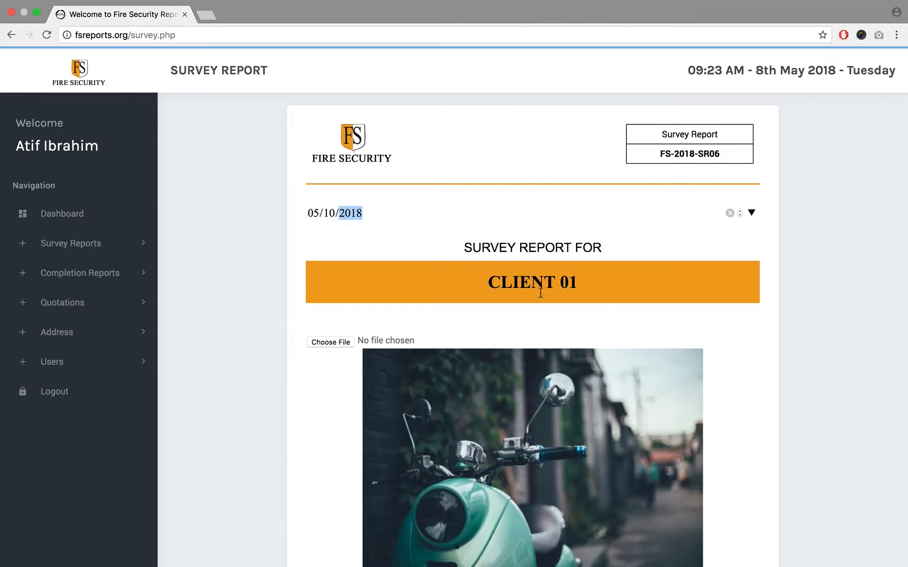
- Review the new report's client title, main image and purpose-of-survey text
left_click(522, 283)
scroll(524, 284, "down", 5)
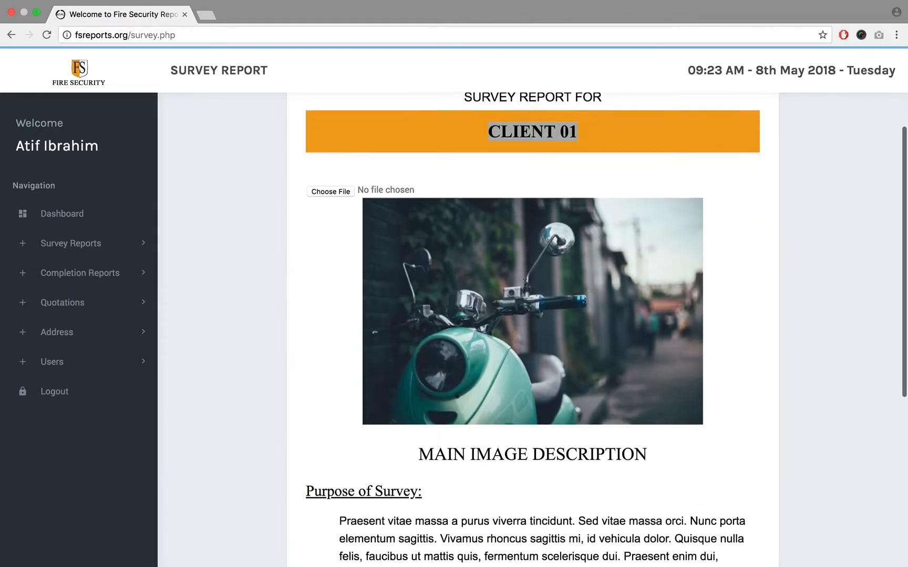
scroll(468, 336, "down", 7)
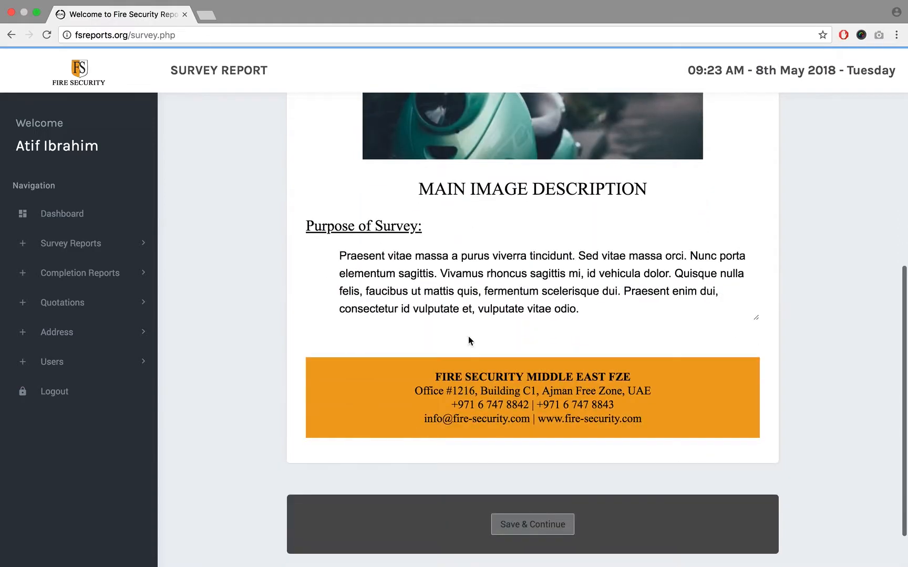
left_click_drag(602, 310, 338, 247)
- Upload Screen Shot 2018-05-08 at 12.30.43 PM.png from the Desktop as the report's main image and crop it to the default frame
scroll(338, 247, "up", 10)
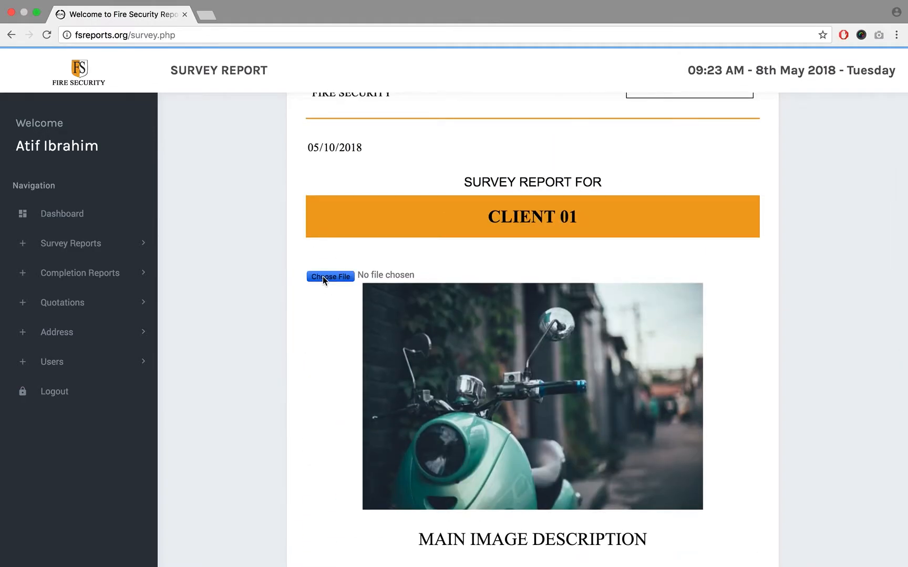
left_click(322, 276)
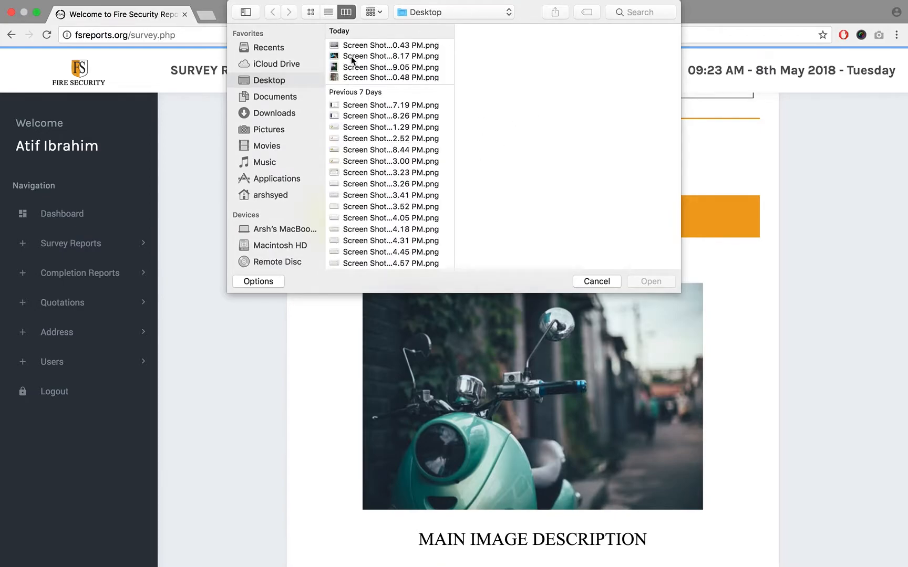
left_click(348, 46)
left_click(629, 284)
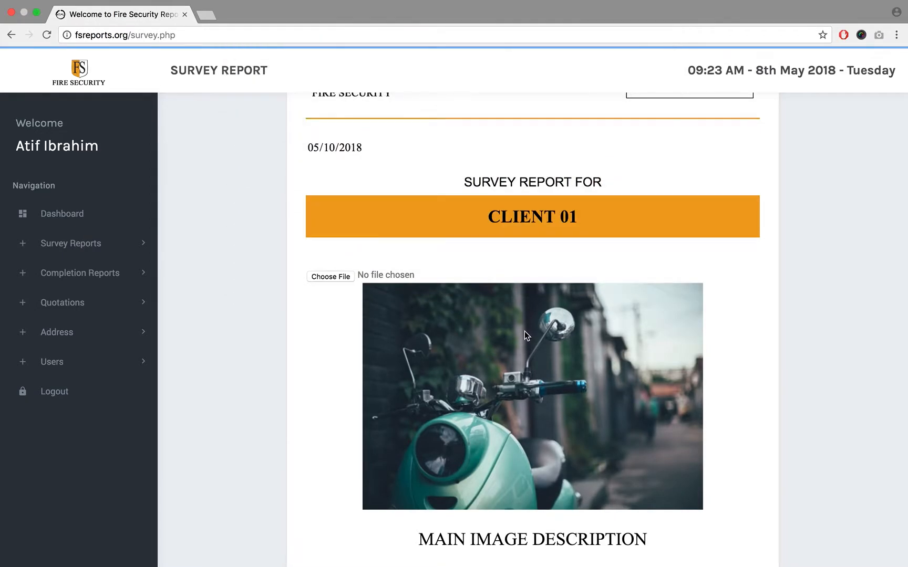
scroll(486, 326, "down", 5)
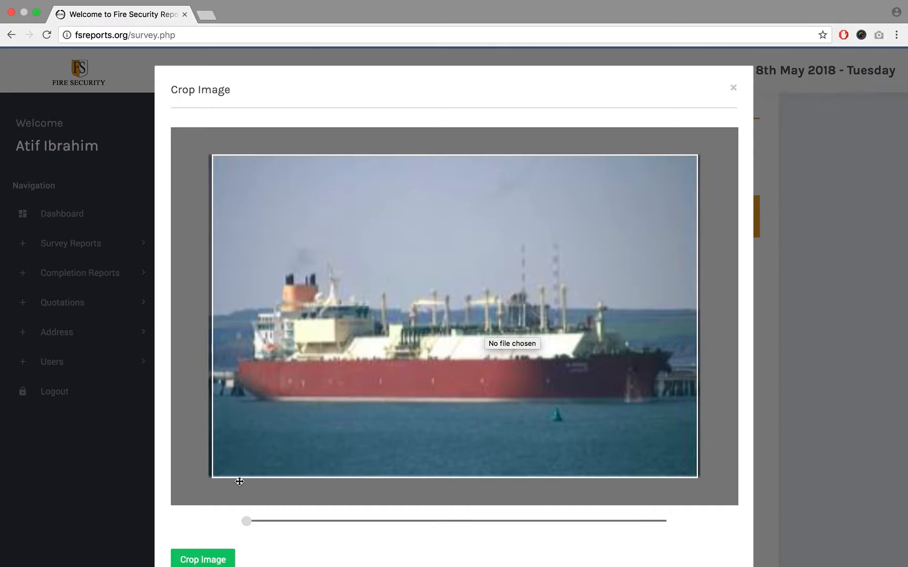
left_click(773, 286)
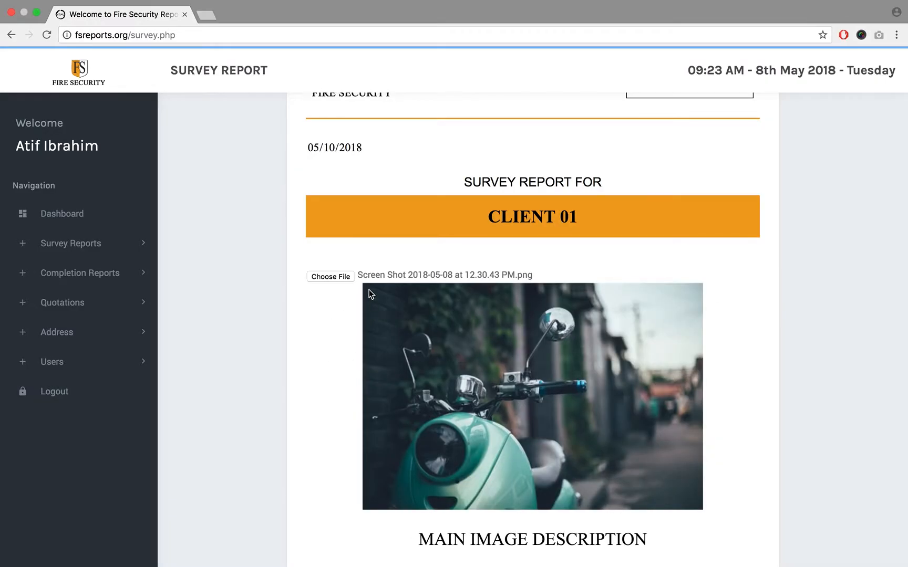
- Choose Screen Shot 2018-05-08 at 12.38.17 PM.png from the Desktop as the replacement for the main image
left_click(341, 276)
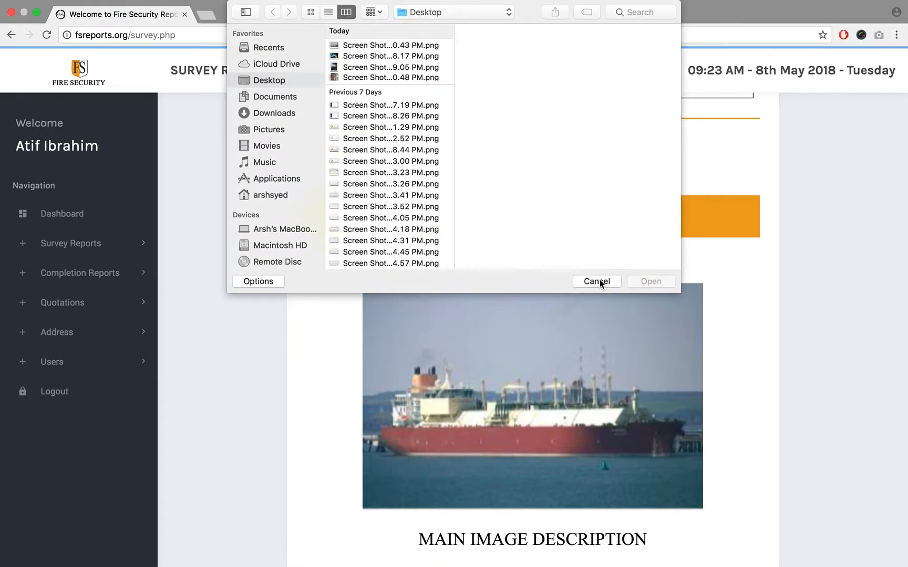
left_click(357, 57)
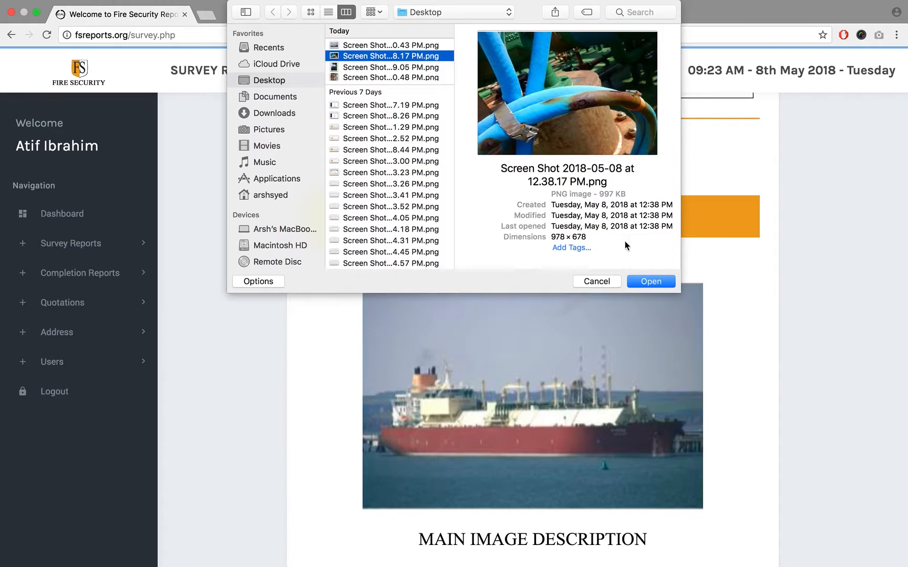
left_click(651, 281)
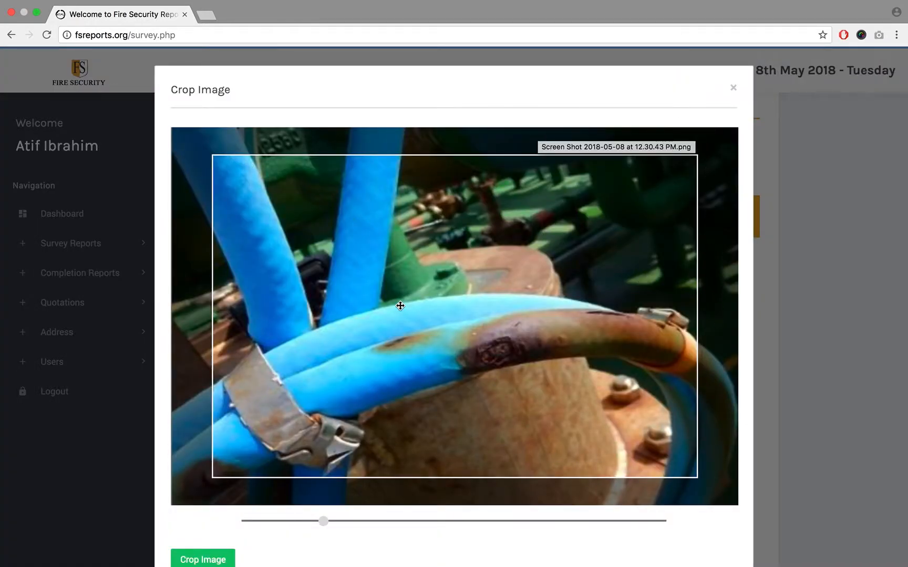
- Try different zoom levels and positions for the hose photo inside the crop frame
scroll(401, 305, "down", 5)
left_click_drag(401, 305, 405, 337)
scroll(406, 337, "up", 5)
scroll(405, 337, "down", 5)
scroll(405, 337, "up", 5)
scroll(405, 337, "down", 5)
scroll(406, 337, "up", 5)
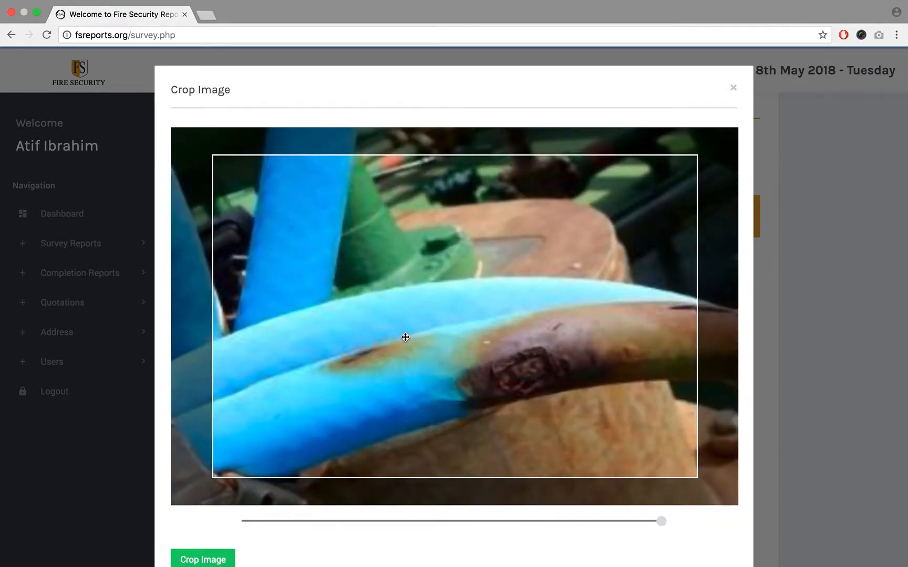
scroll(405, 337, "down", 5)
left_click_drag(244, 523, 537, 549)
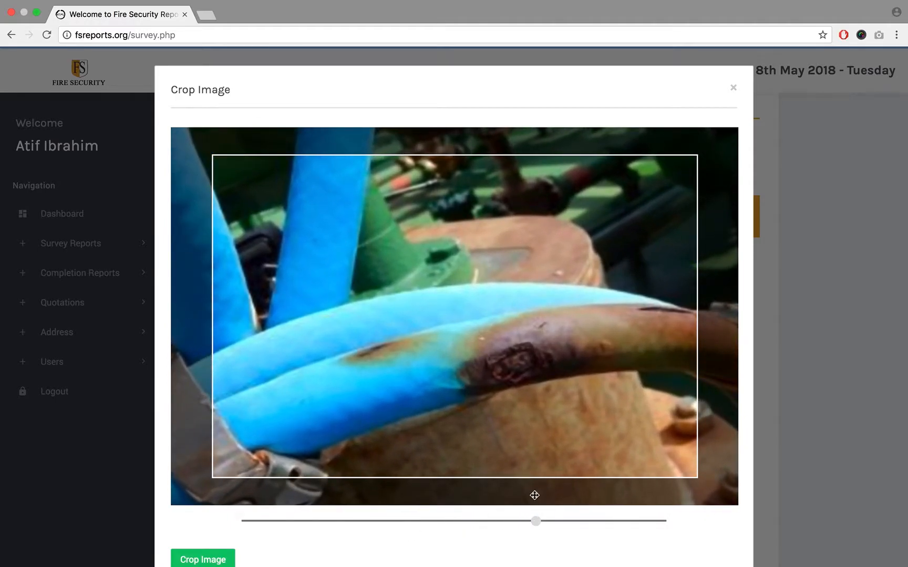
left_click_drag(537, 399, 488, 362)
- Zoom the hose photo out to its minimum, centre it vertically in the frame and crop it as the main image
left_click_drag(530, 520, 237, 510)
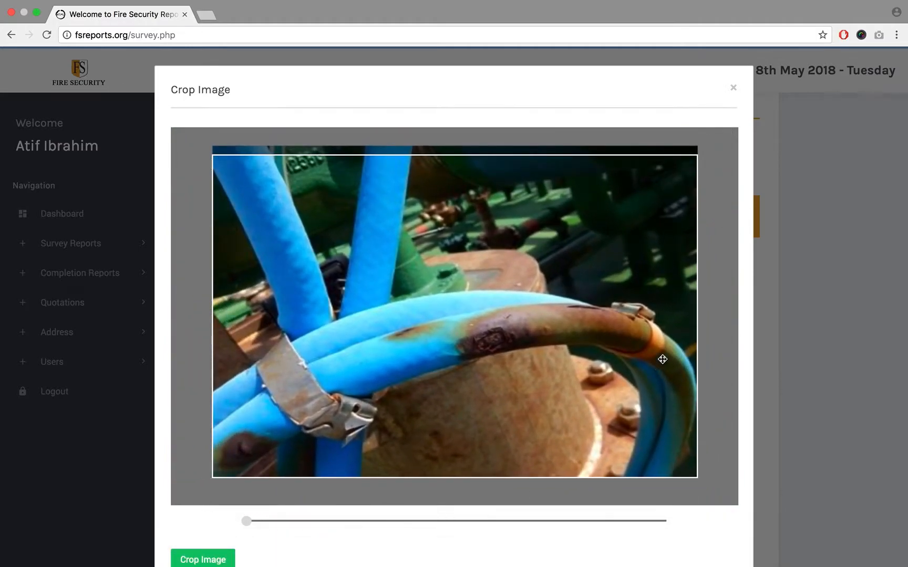
scroll(746, 307, "down", 2)
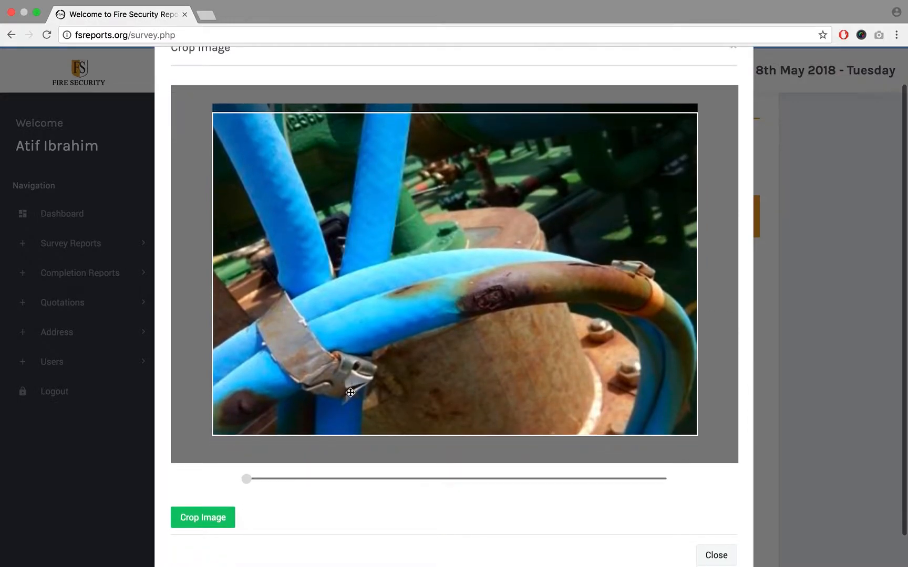
left_click_drag(387, 285, 393, 278)
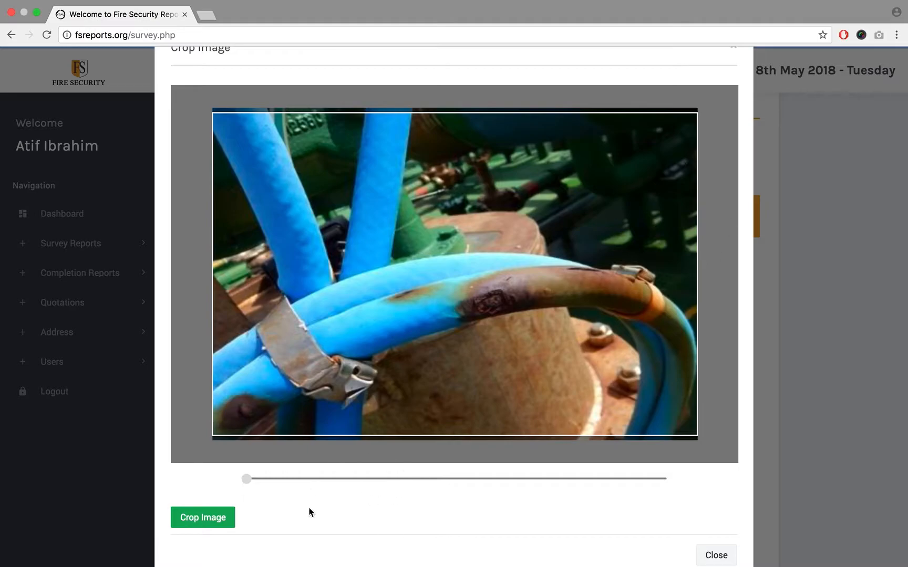
left_click(797, 286)
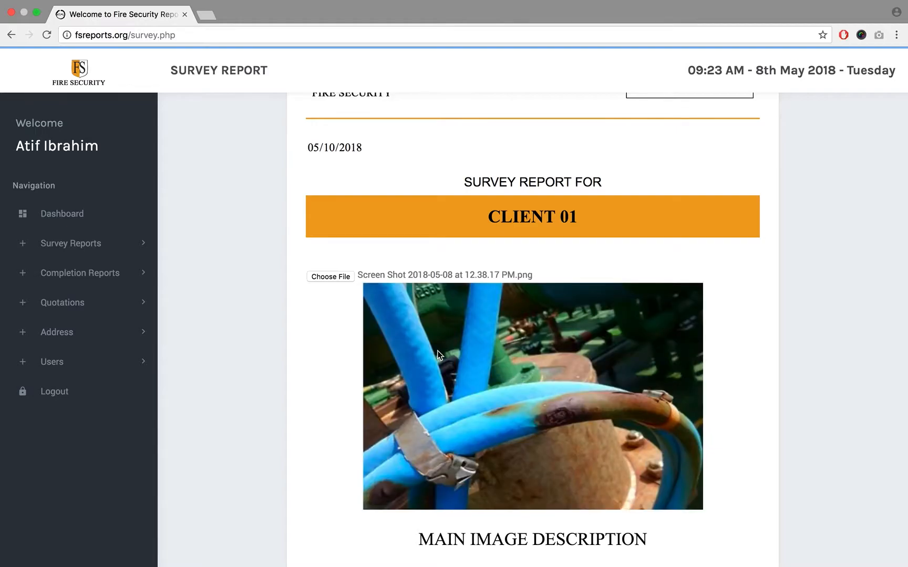
- Replace the main image with Screen Shot 2018-05-08 at 12.30.43 PM.png from the Desktop, cropped to the default frame
left_click(334, 277)
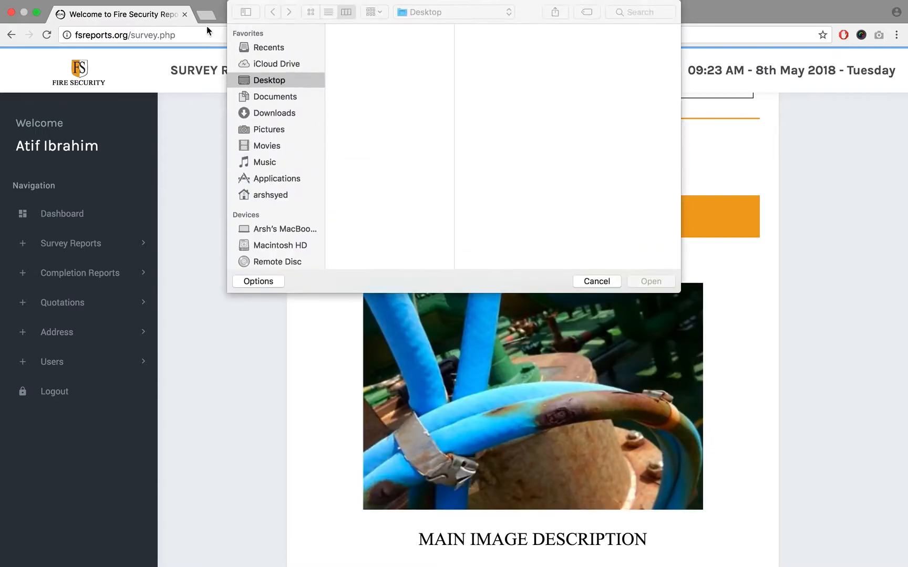
left_click(355, 46)
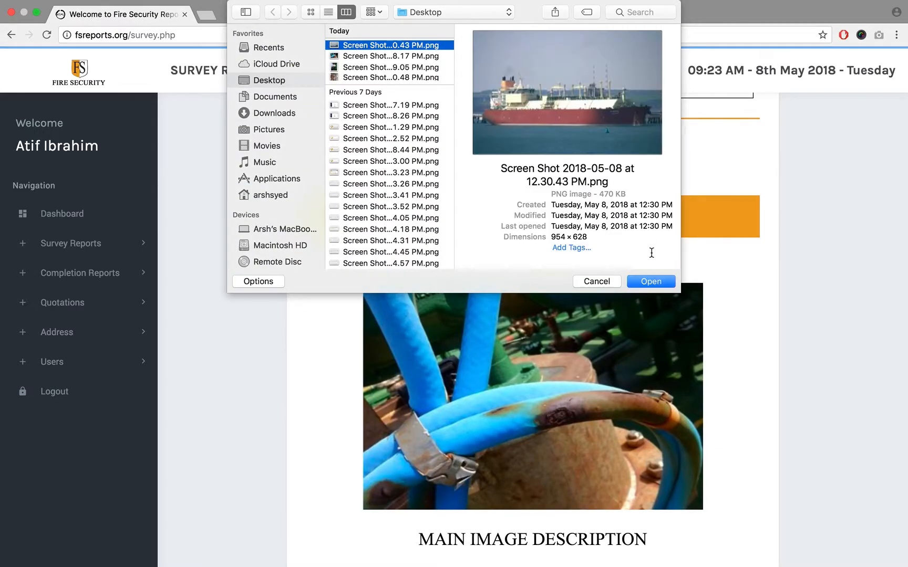
left_click(650, 282)
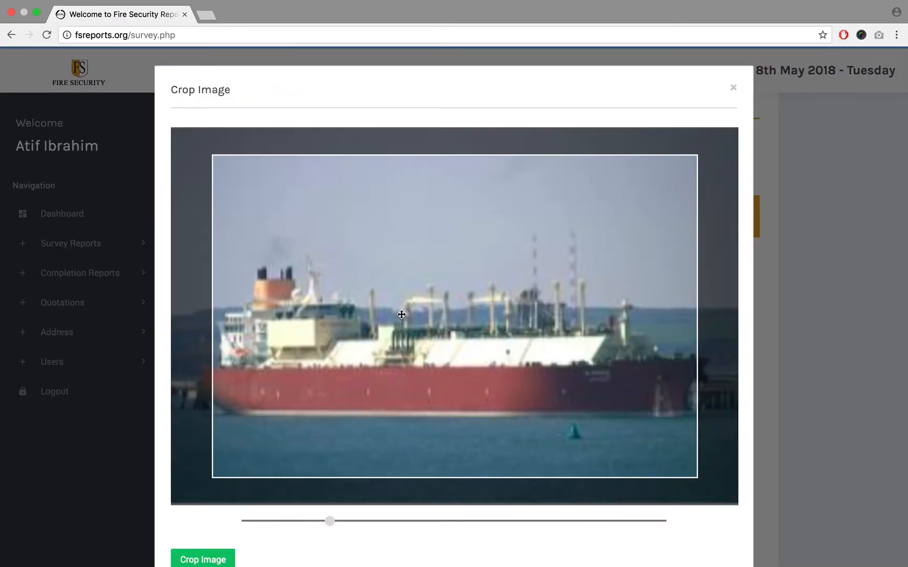
scroll(744, 329, "down", 3)
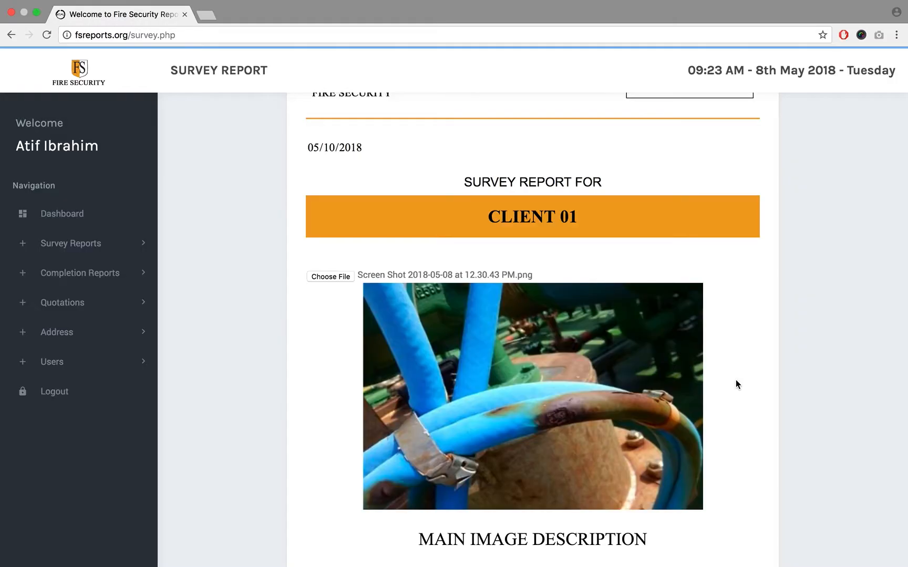
- Replace the main image description under the ship photo with "MAIN IMAGE"
scroll(774, 303, "down", 5)
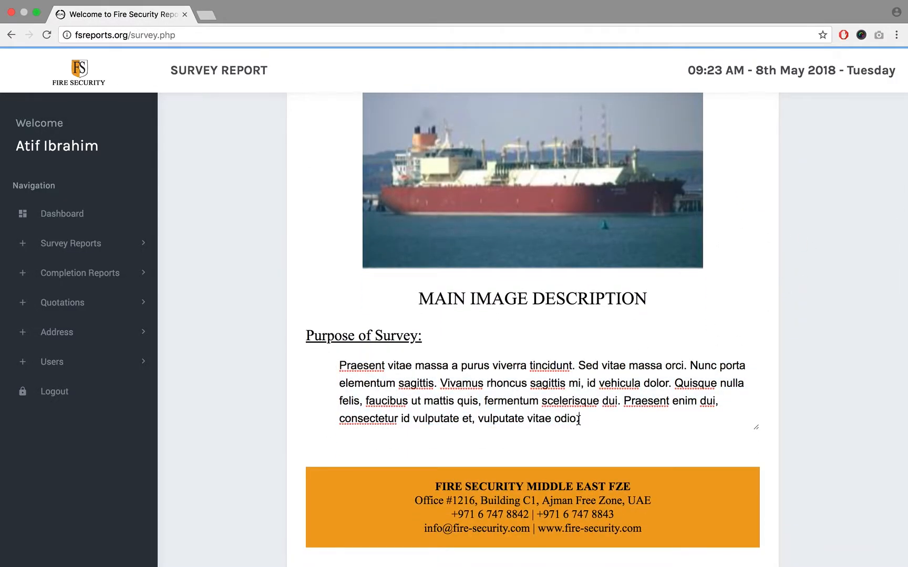
left_click_drag(632, 421, 302, 377)
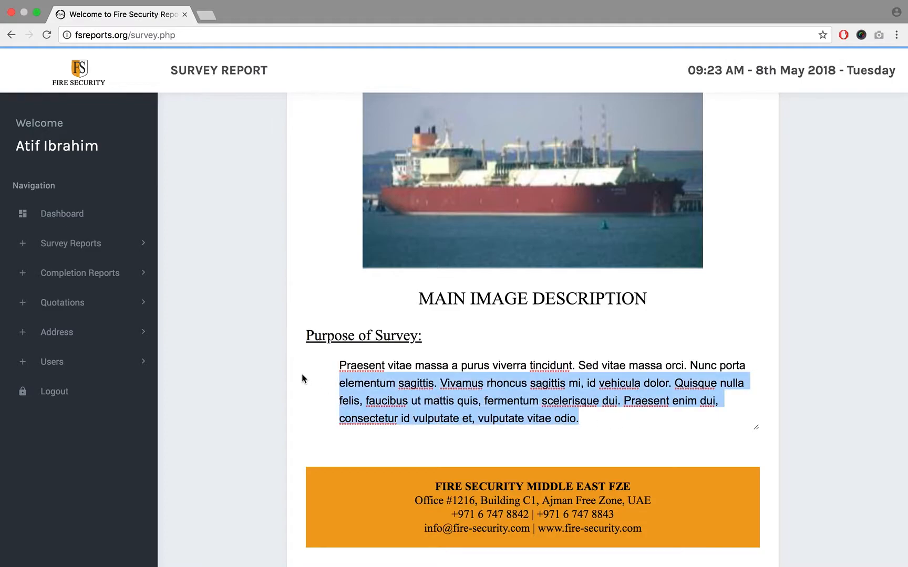
left_click(418, 294)
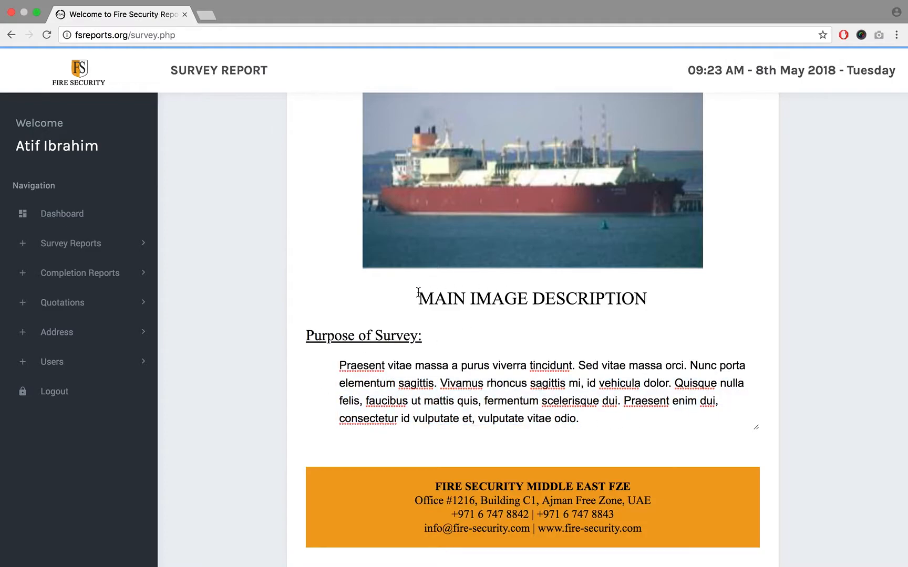
left_click_drag(427, 292, 690, 302)
left_click(484, 302)
left_click(421, 293)
left_click_drag(419, 300, 680, 305)
type("MA")
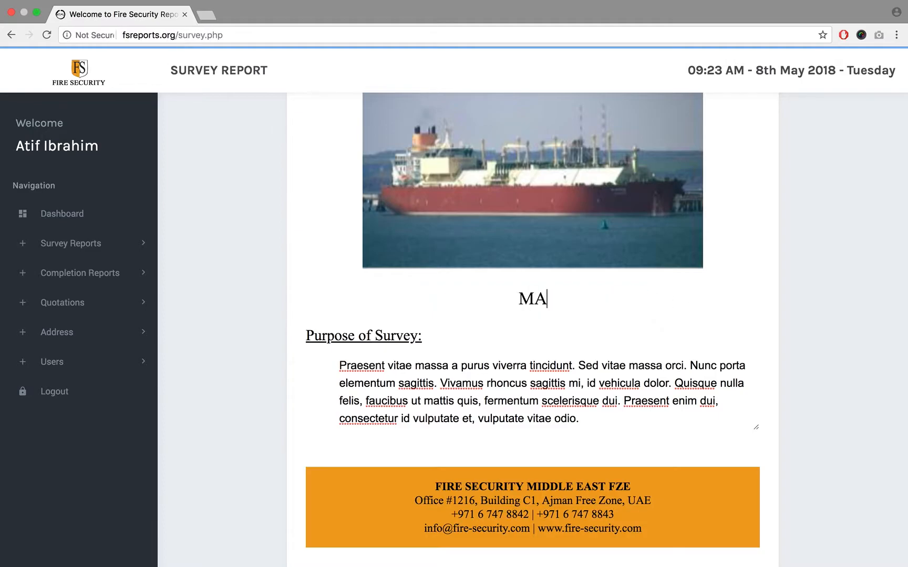
type("IN IMAGE")
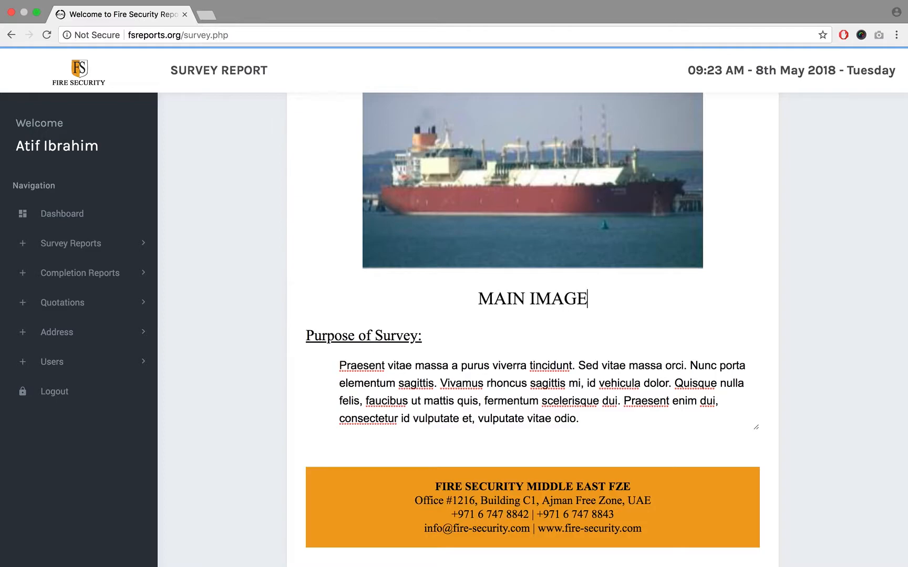
- Review the editable image caption and purpose-of-survey paragraph, continuing to the end of the report page
key("super+a")
key("Right")
key("super+a")
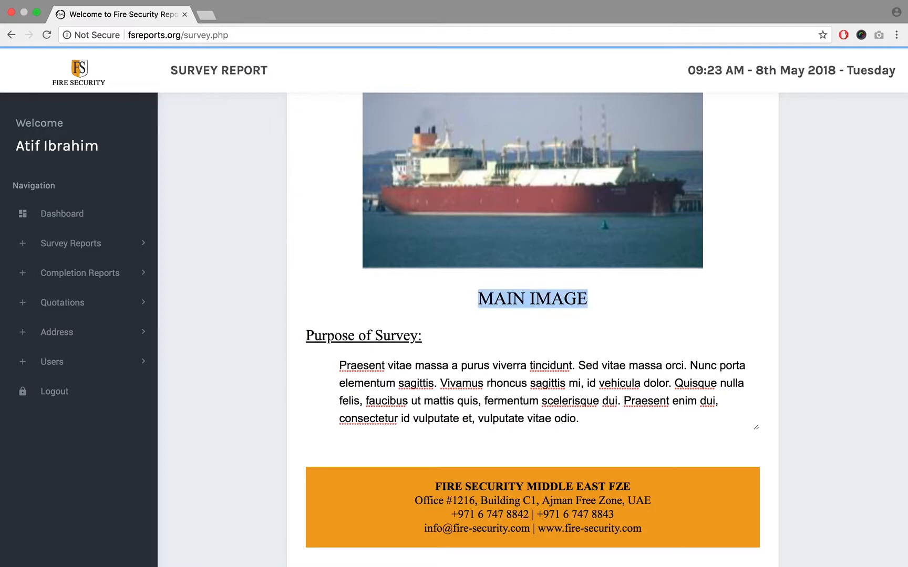
left_click(693, 305)
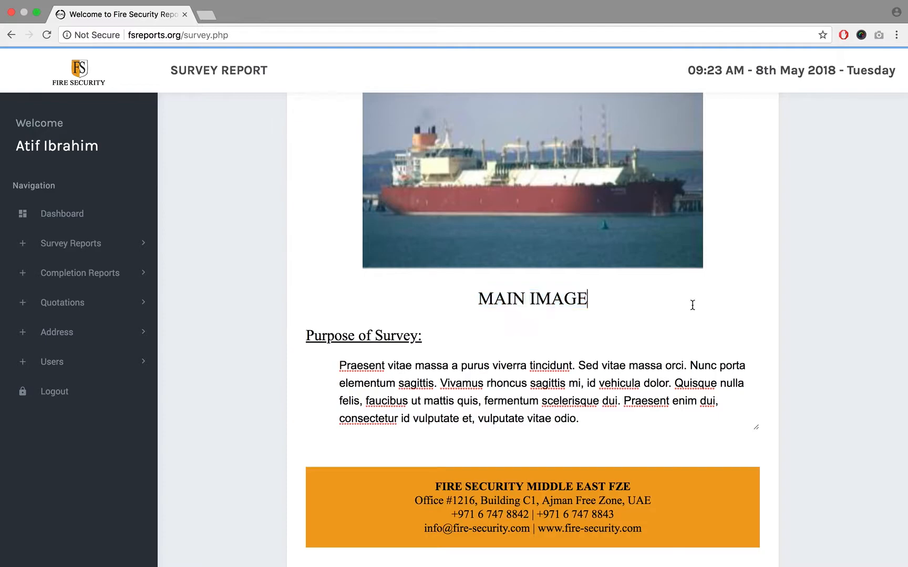
left_click_drag(600, 300, 443, 290)
triple_click(477, 299)
left_click(343, 368)
left_click_drag(338, 365, 609, 442)
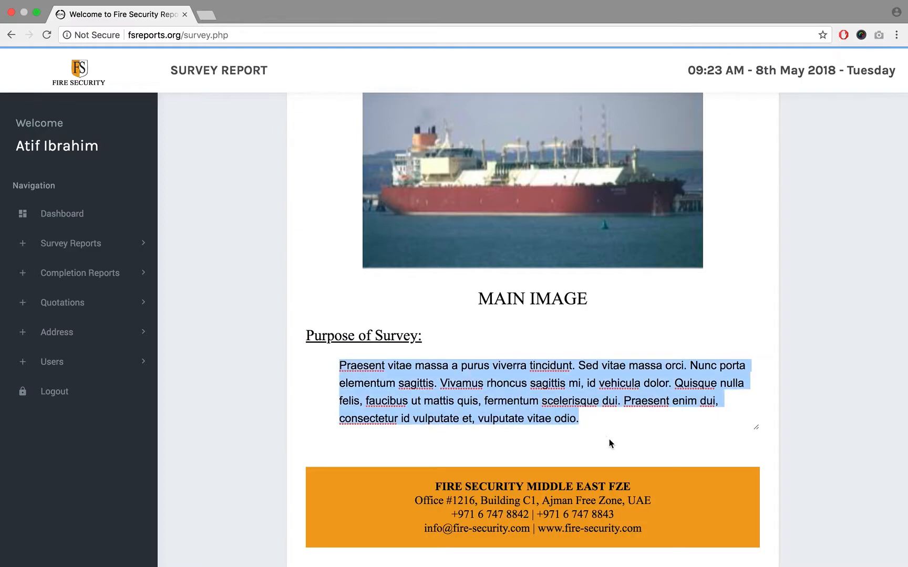
left_click(455, 399)
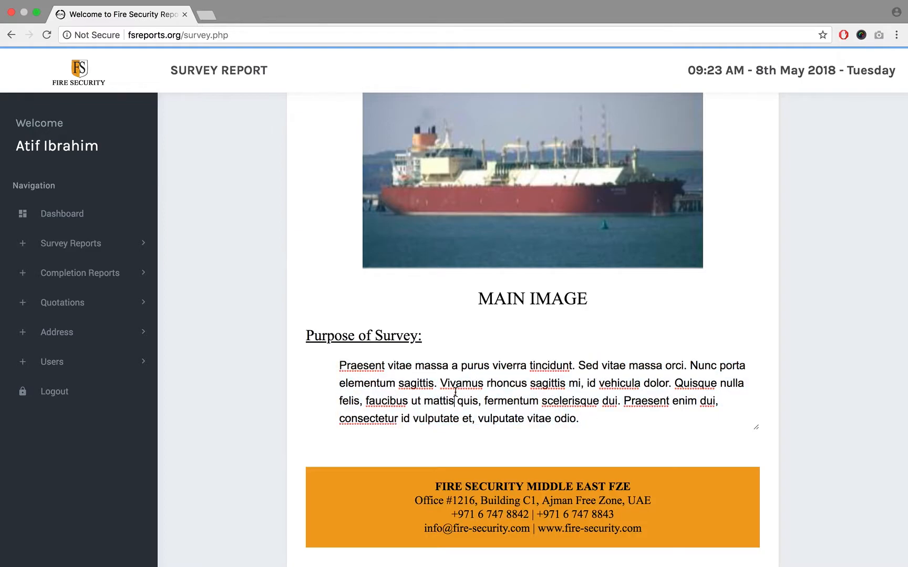
left_click(581, 418)
scroll(588, 419, "down", 4)
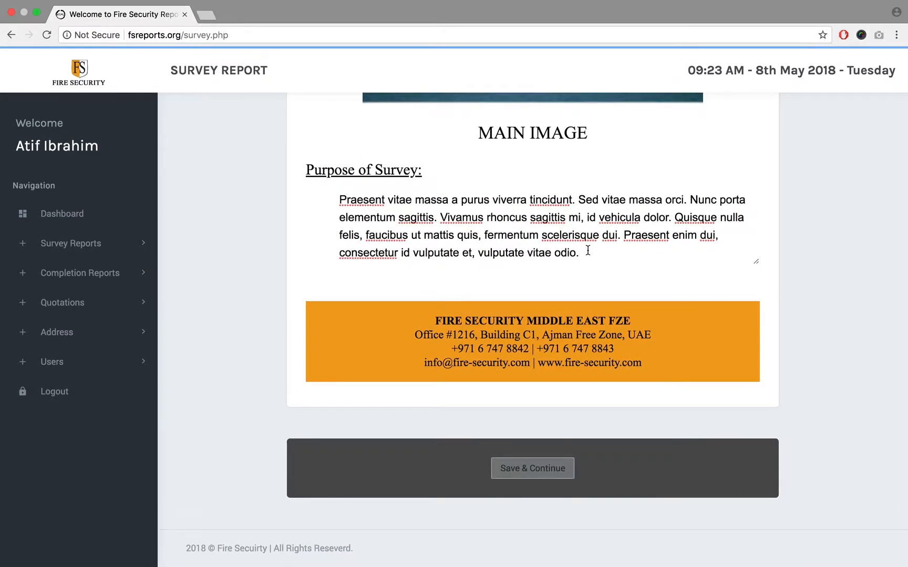
- Switch to Finder and open the Fire Security ME folder from the Desktop
mouse_move(581, 21)
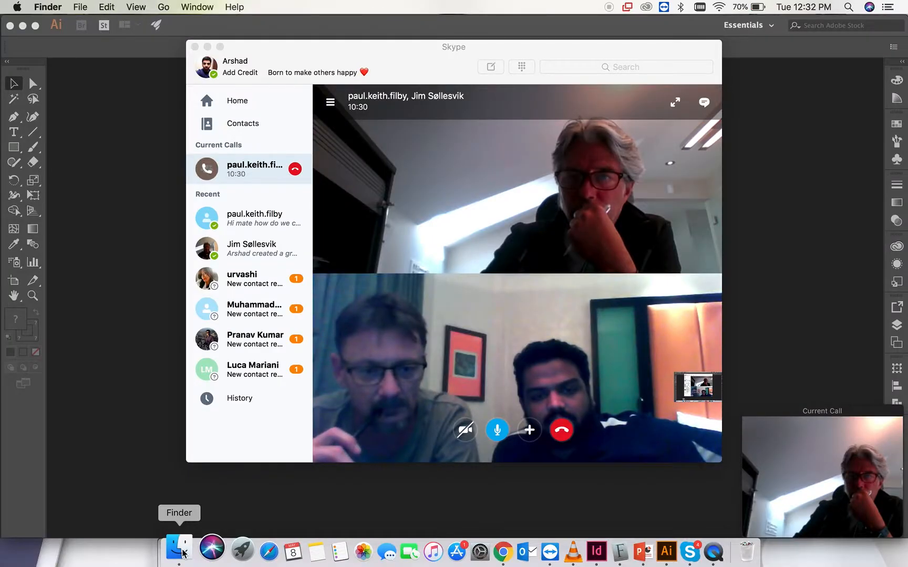
left_click(180, 552)
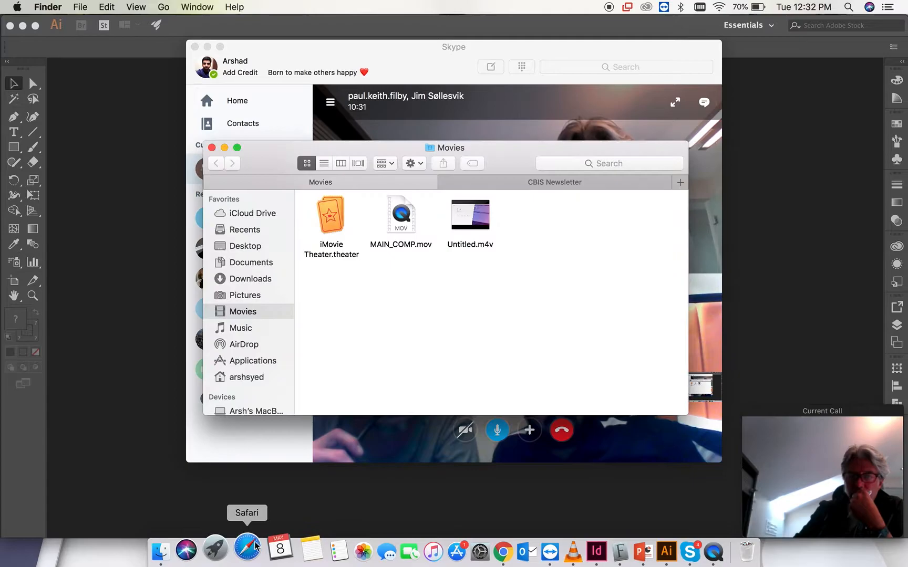
left_click(253, 246)
scroll(428, 337, "down", 4)
scroll(389, 274, "up", 3)
double_click(373, 242)
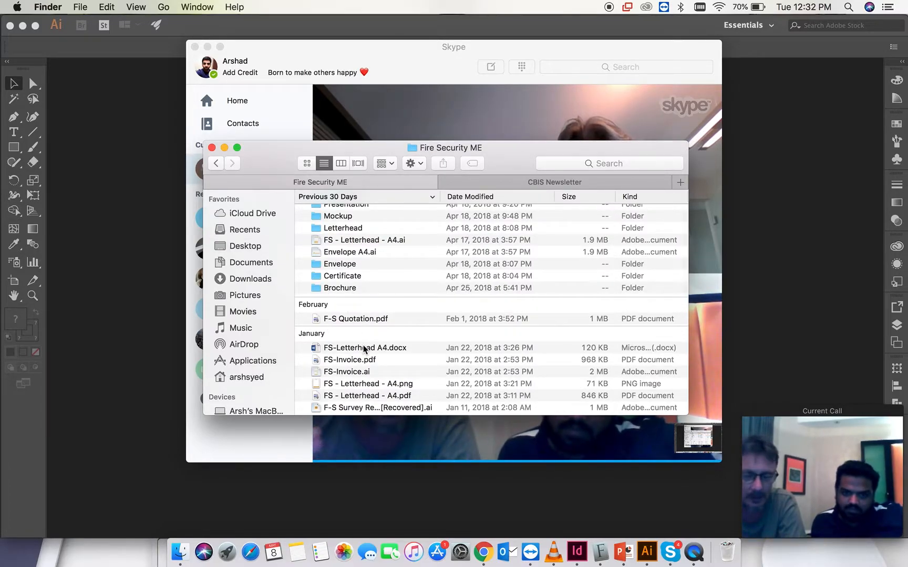
- Preview the two EDC SENUSRET completion report Word documents among the folder's 2017 files
scroll(353, 352, "down", 5)
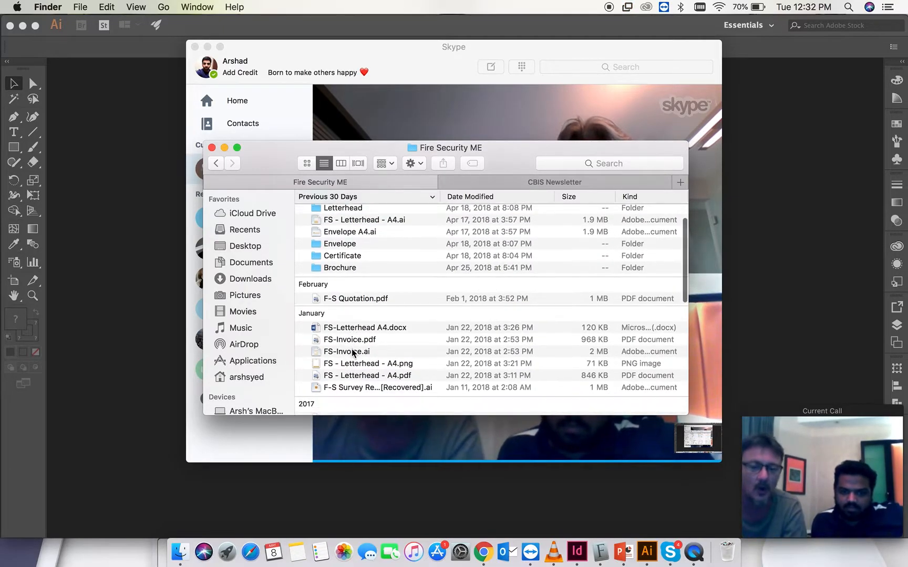
scroll(353, 351, "down", 10)
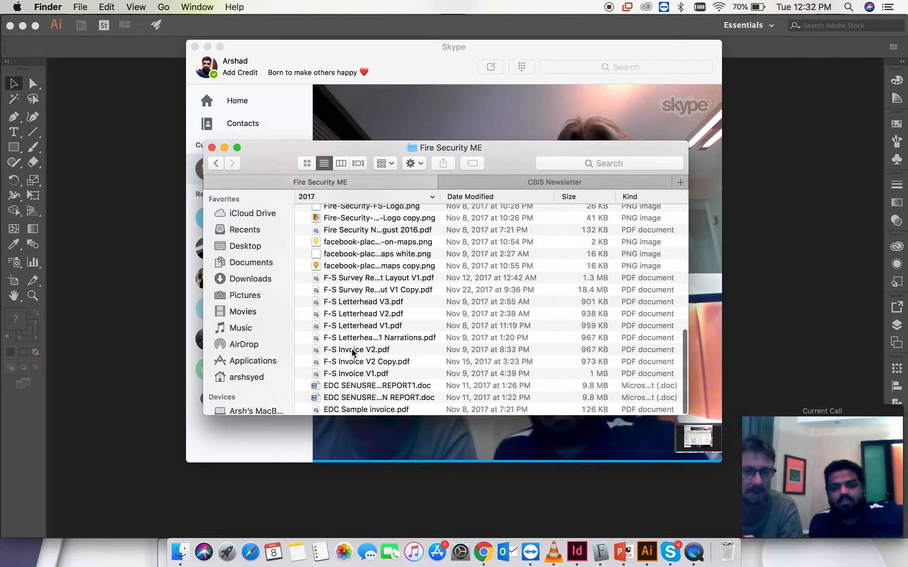
left_click(369, 387)
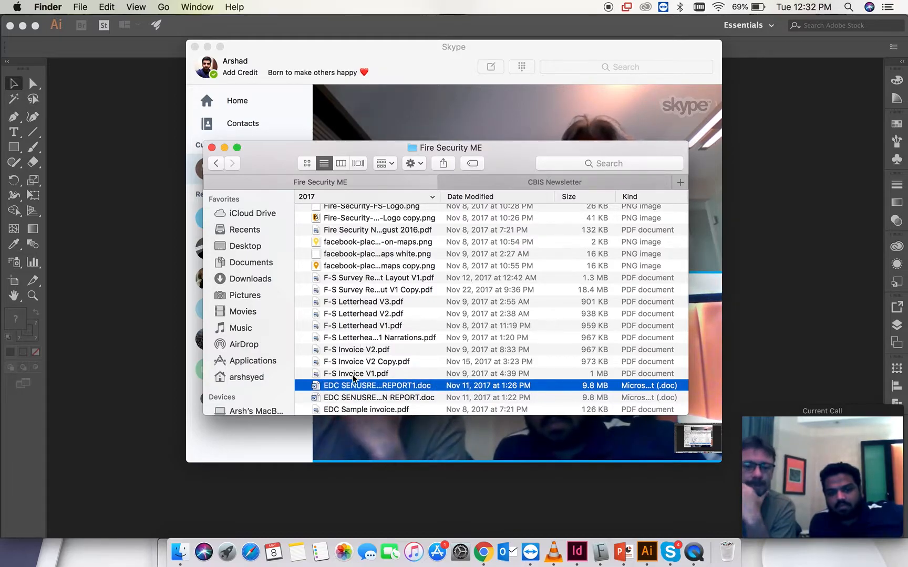
key("space")
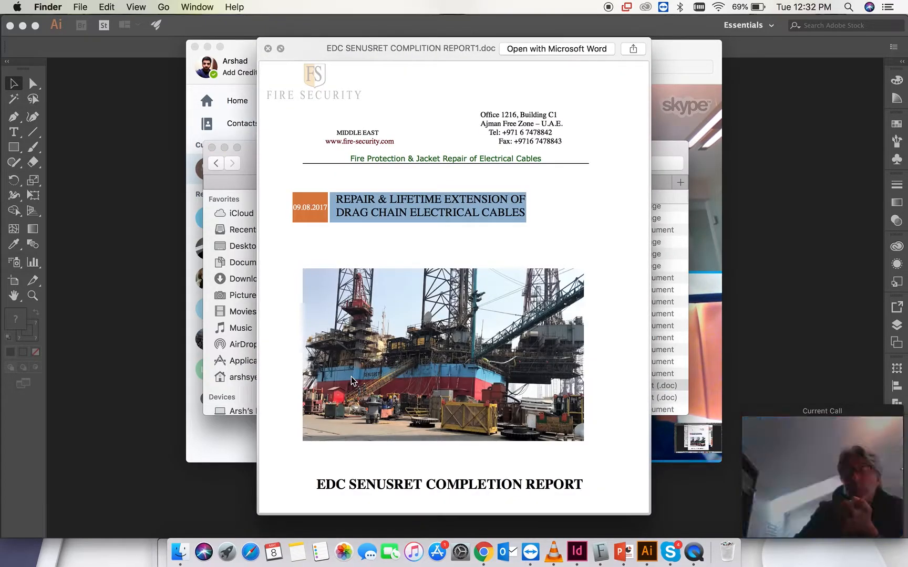
key("space")
left_click(350, 399)
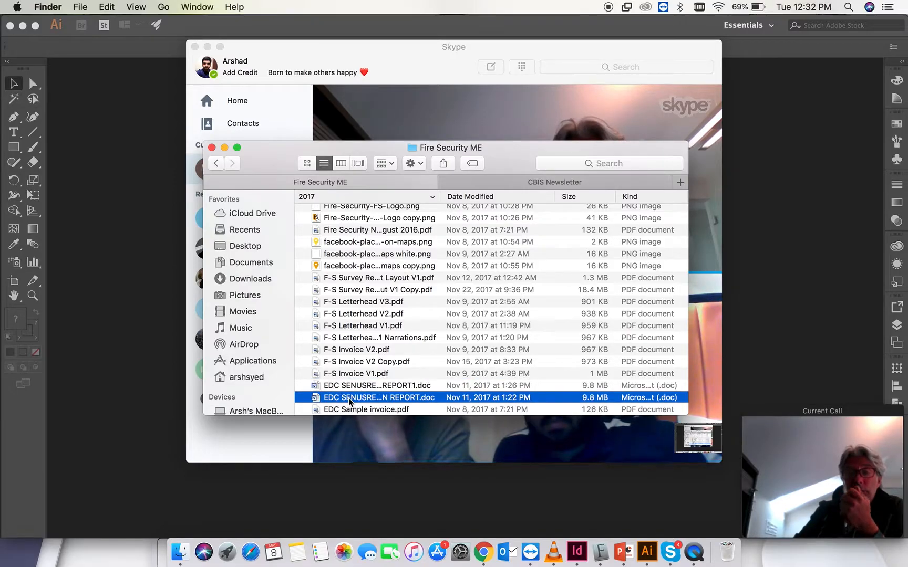
key("space")
key("space")
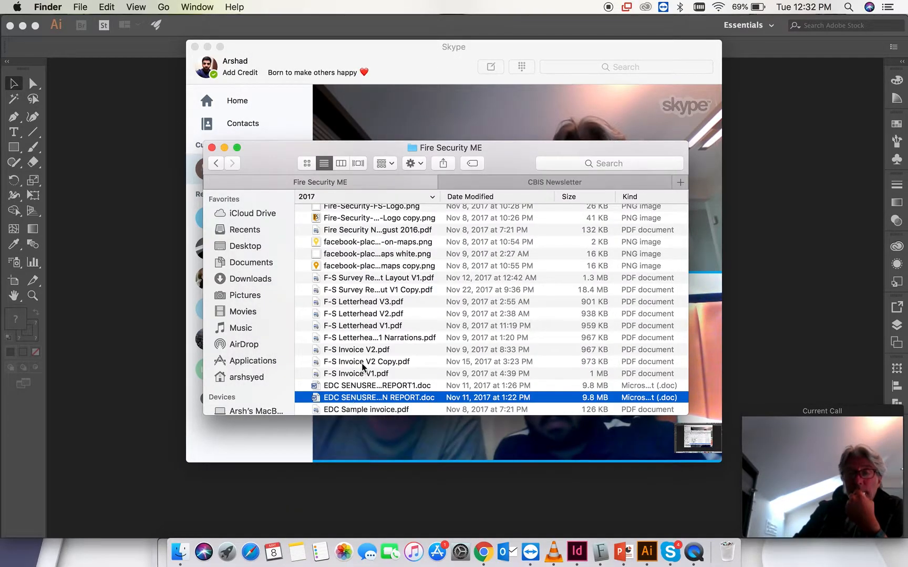
- Find Pronav vessels survey report R4.pdf in the folder, preview it briefly and open it in Preview
scroll(407, 322, "up", 2)
scroll(407, 321, "up", 10)
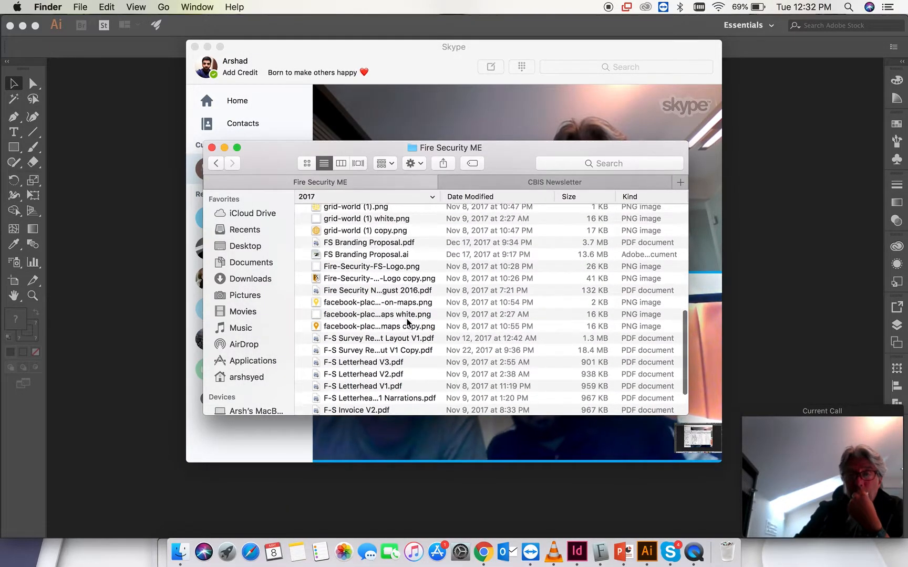
scroll(407, 323, "up", 4)
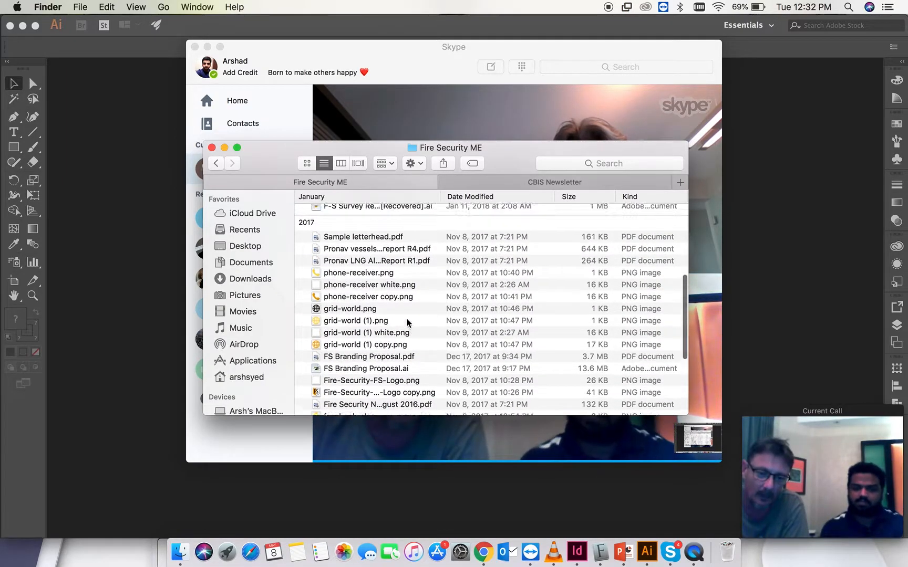
left_click(367, 255)
key("space")
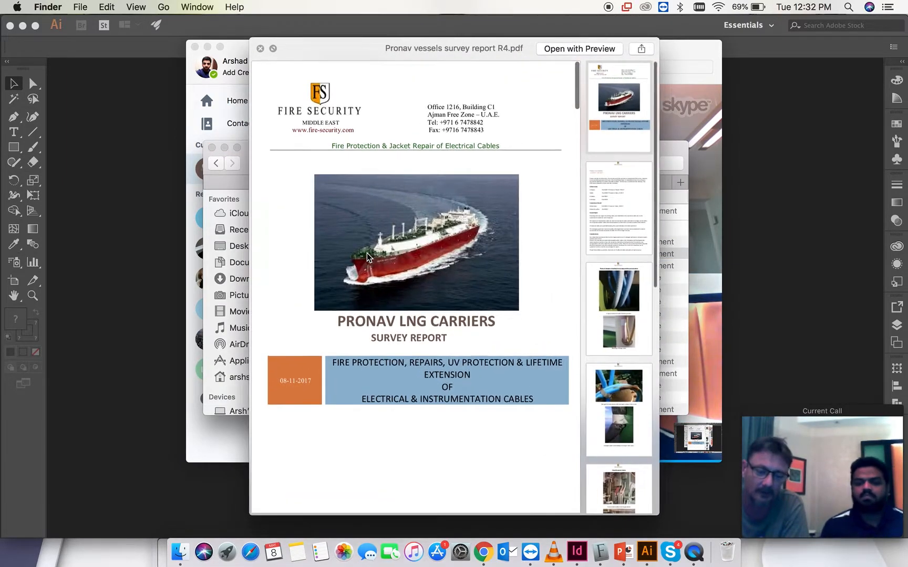
key("space")
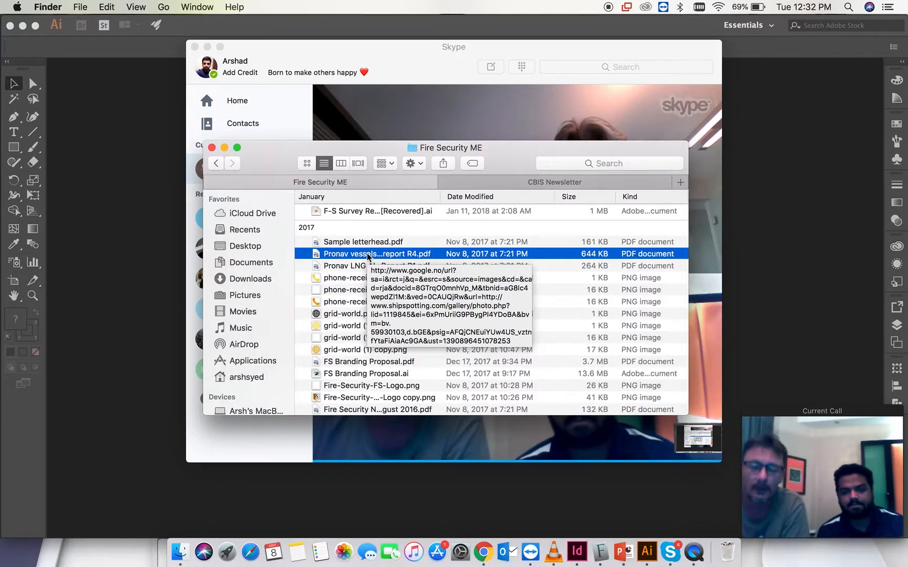
double_click(368, 255)
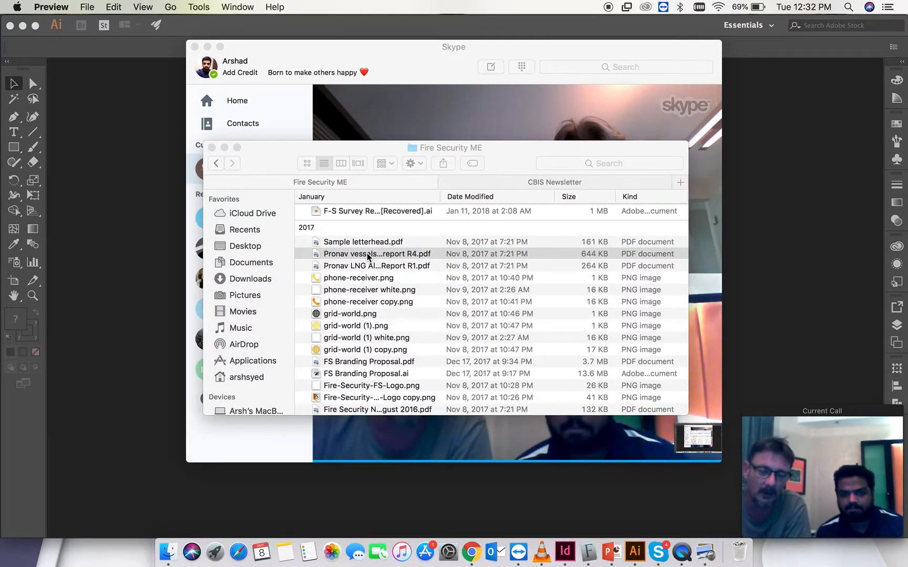
- Select the introductory paragraph on page 2 of the Pronav vessels survey report and show the document full screen
scroll(289, 188, "up", 20)
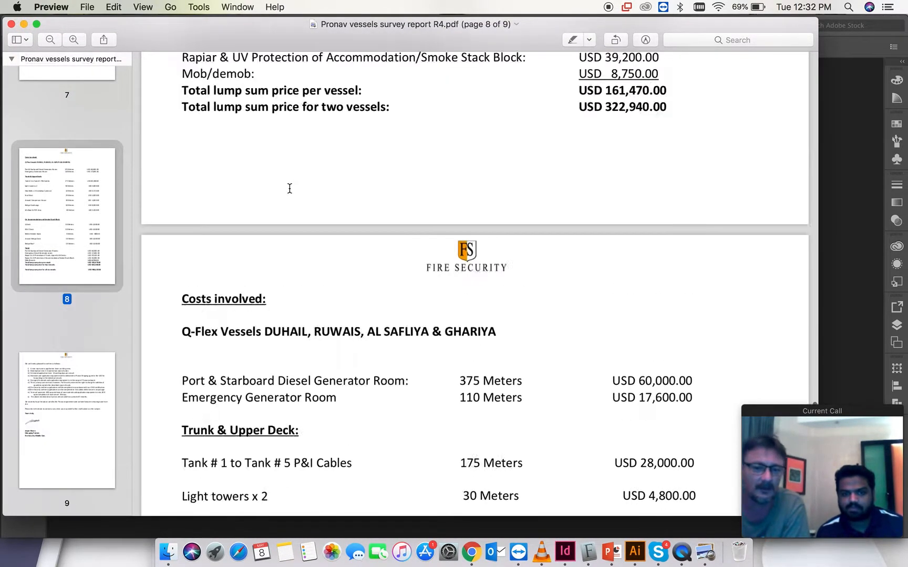
scroll(278, 244, "up", 15)
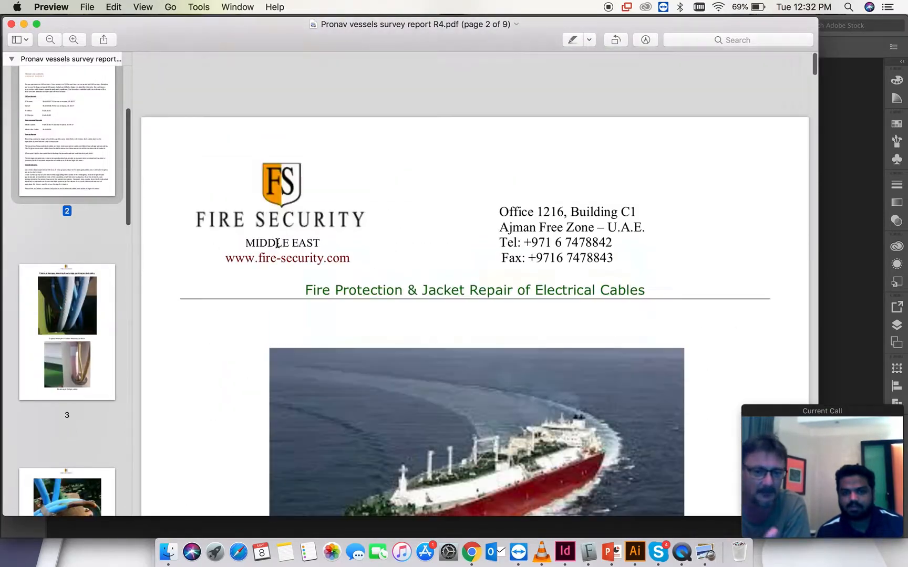
scroll(277, 242, "down", 5)
scroll(277, 243, "down", 10)
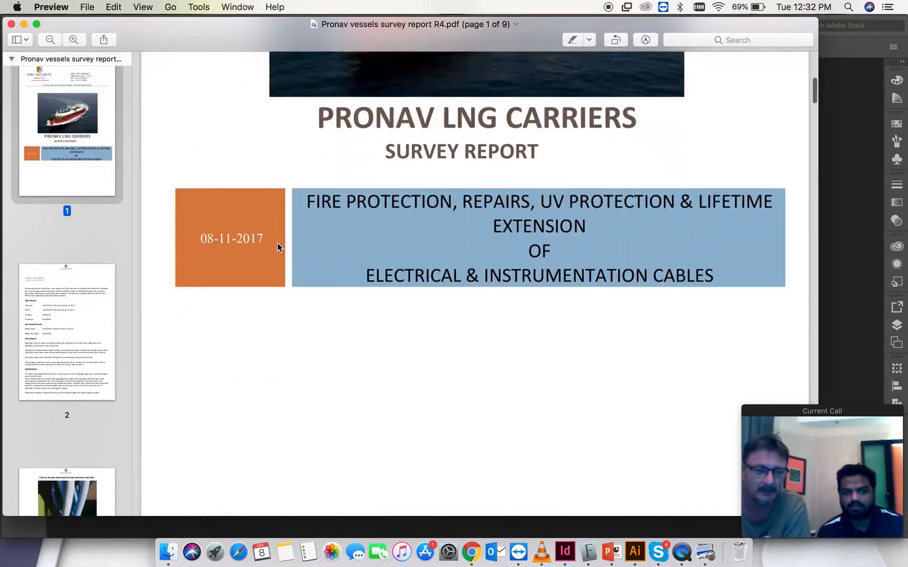
scroll(278, 244, "down", 8)
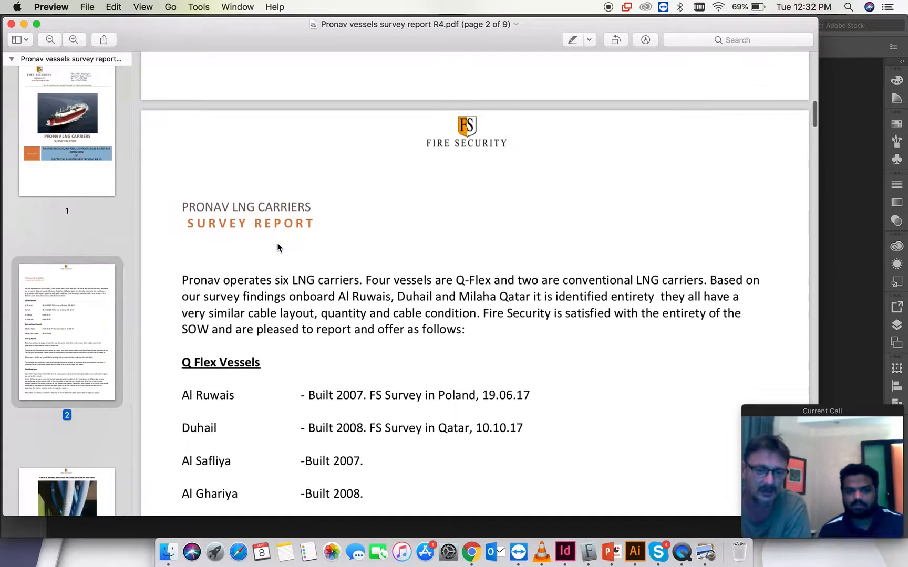
scroll(279, 247, "down", 1)
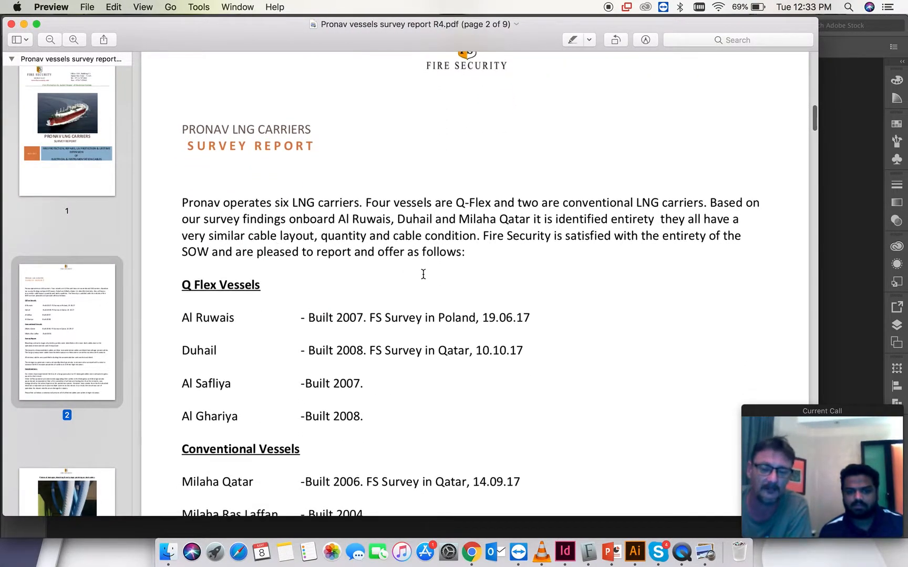
left_click_drag(468, 252, 179, 205)
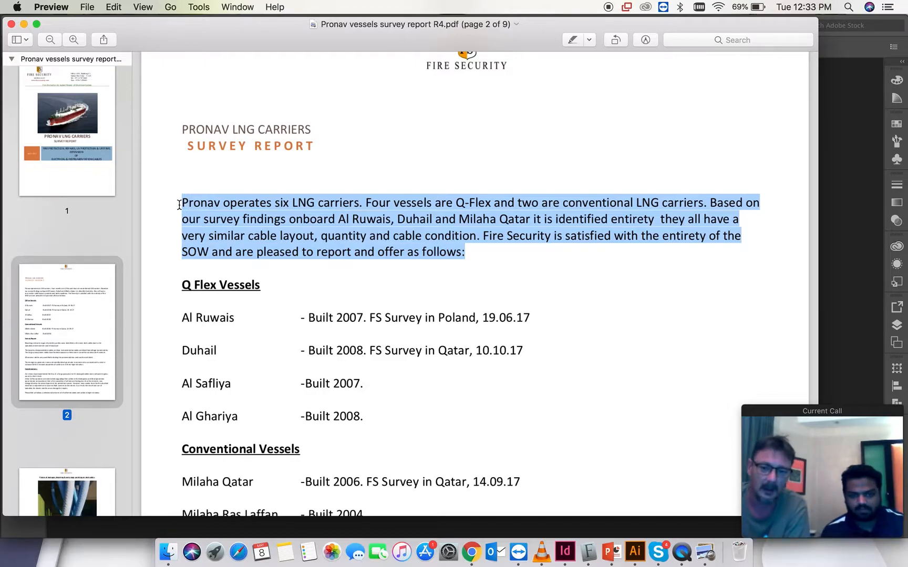
left_click(36, 25)
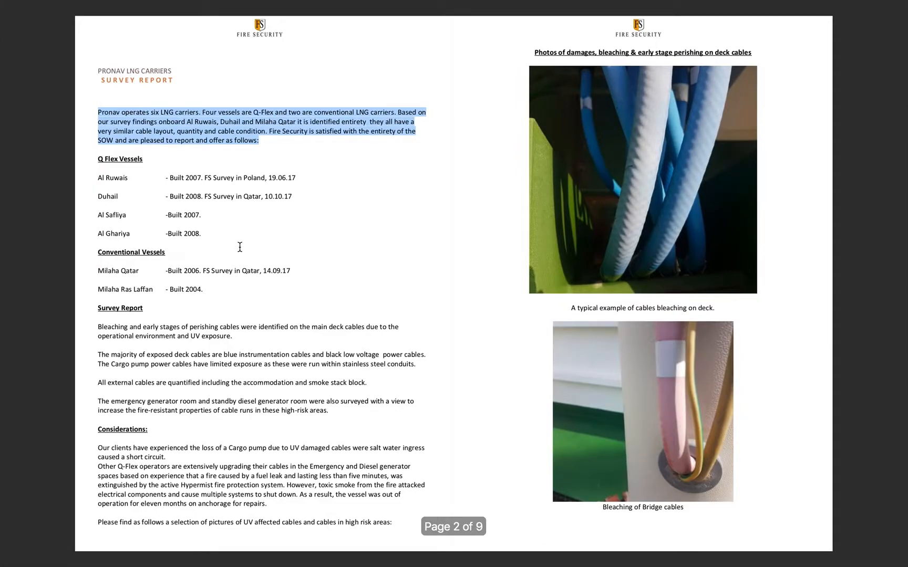
scroll(240, 247, "up", 5)
scroll(240, 247, "down", 5)
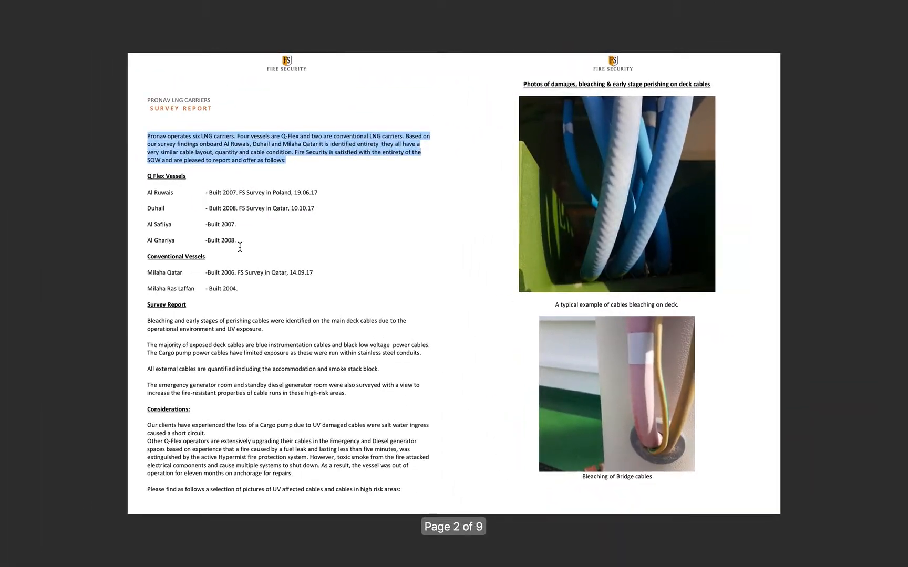
- Copy the Pronav report's introductory paragraph and replace the placeholder Purpose of Survey text with it in the browser's Client 01 survey report
key("ctrl+Right")
left_click(430, 355)
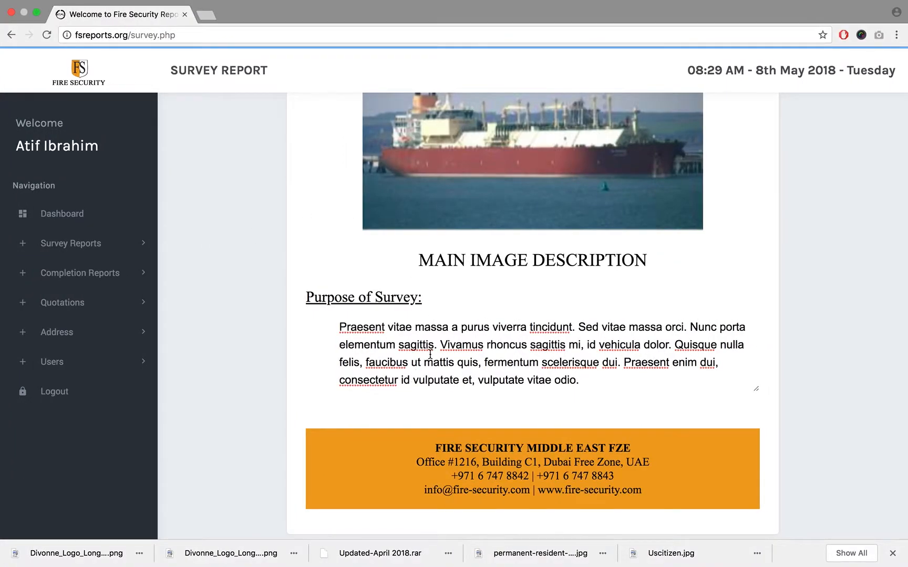
key("ctrl+Left")
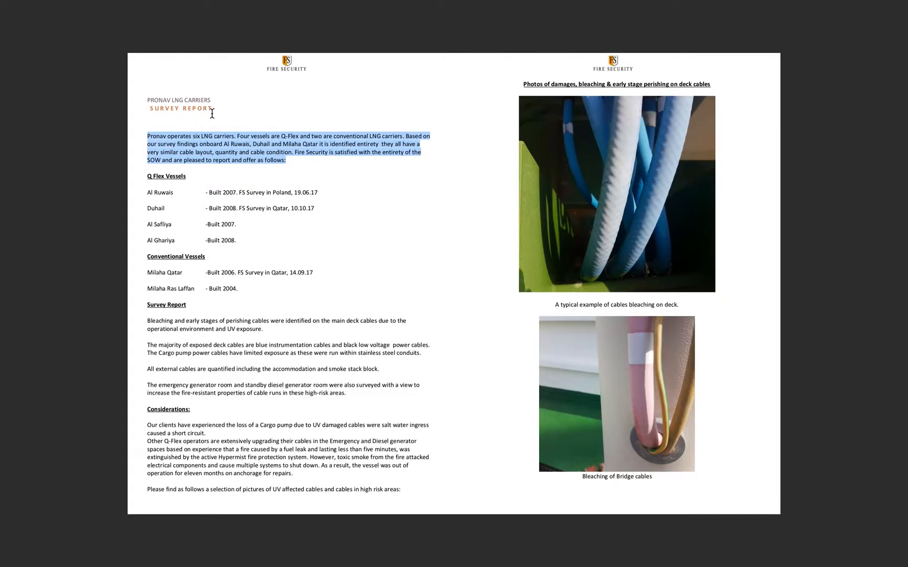
left_click(219, 150)
left_click_drag(296, 160, 145, 137)
key("ctrl+Right")
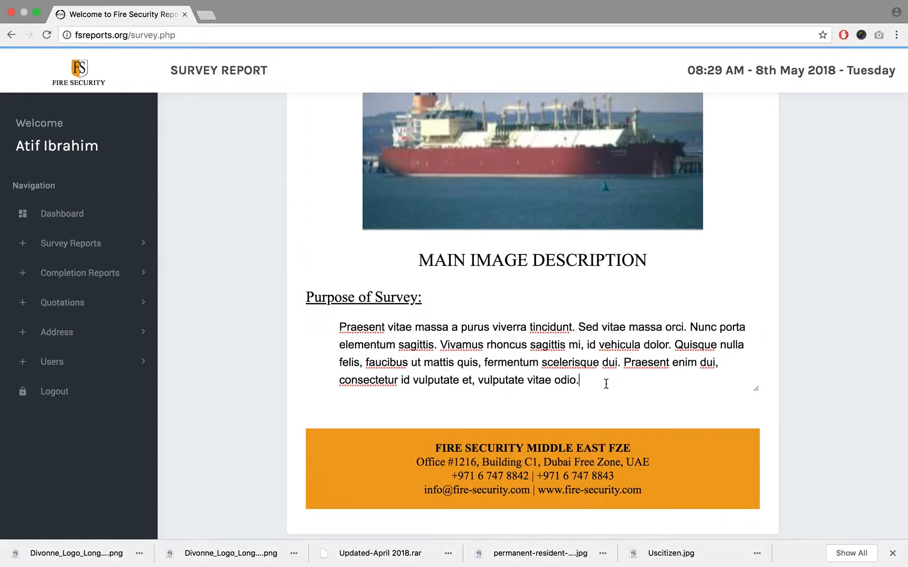
left_click_drag(594, 379, 314, 333)
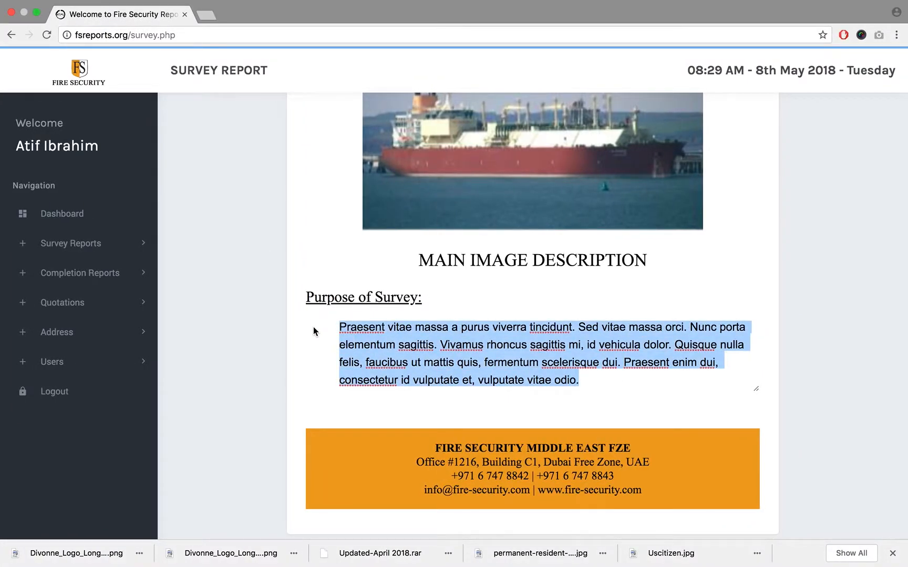
key("super+v")
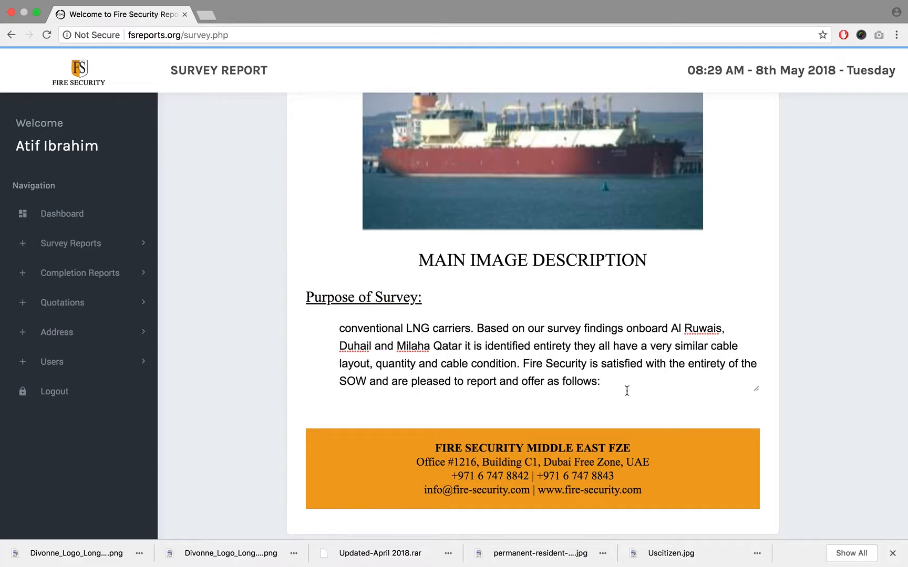
- Test the Purpose of Survey field with blank lines after the pasted paragraph, remove the extra lines, and return to the start of the text
scroll(631, 358, "up", 1)
scroll(631, 358, "down", 1)
scroll(631, 358, "up", 1)
scroll(631, 358, "down", 1)
key("Return")
key("Return")
key("Return")
key("Return")
scroll(631, 359, "up", 5)
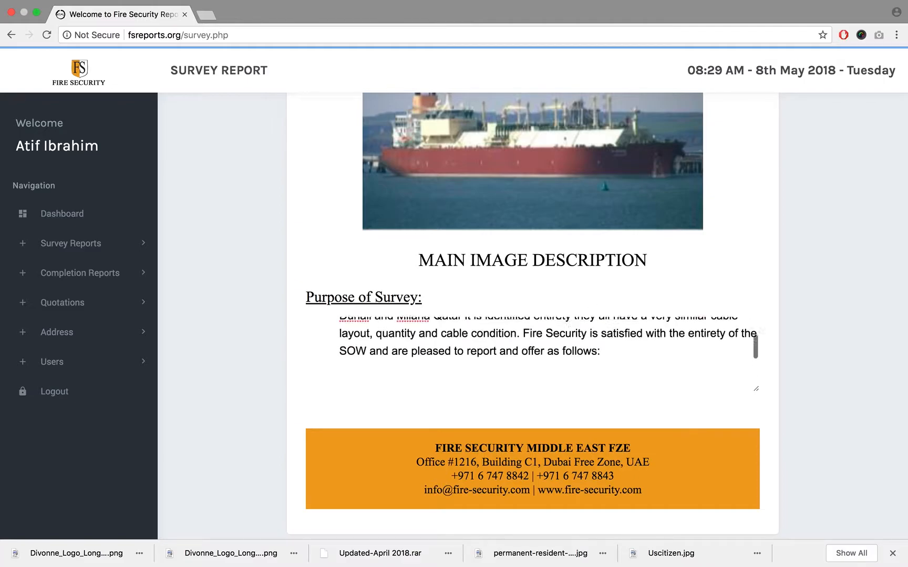
scroll(548, 352, "down", 5)
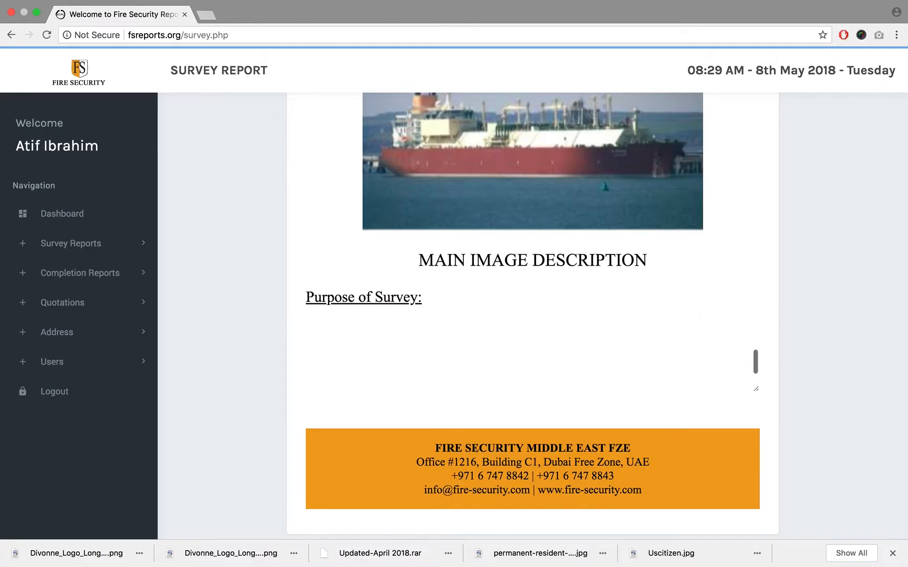
scroll(548, 353, "up", 5)
scroll(548, 355, "down", 5)
key("BackSpace")
key("BackSpace")
key("BackSpace")
key("BackSpace")
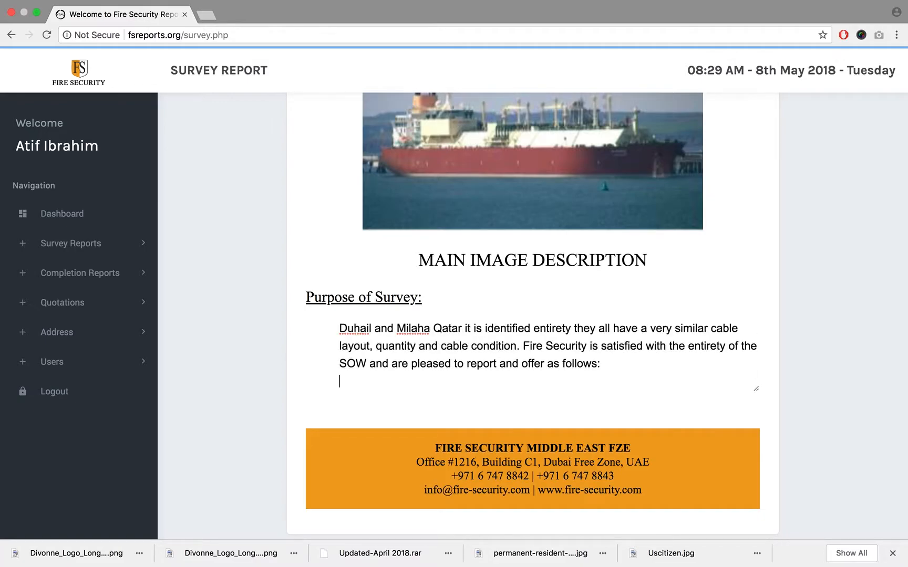
scroll(549, 353, "up", 1)
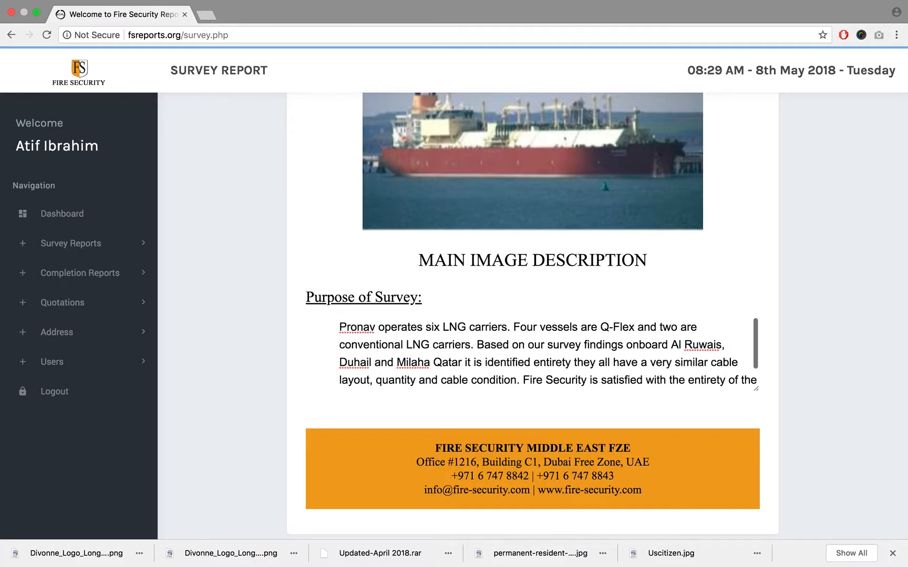
- Review the Client 01 survey report from its header through the main image and purpose text to the save option, returning to the start
scroll(758, 339, "up", 10)
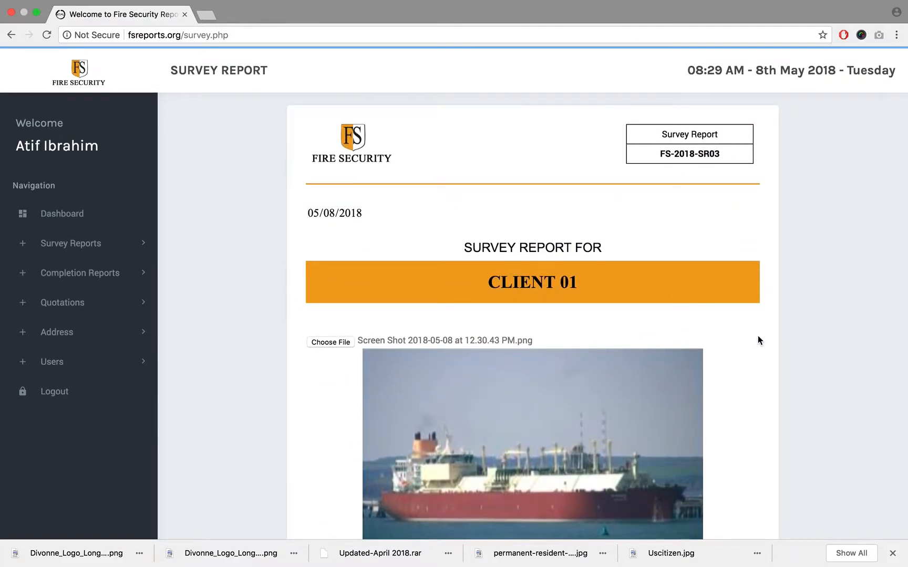
scroll(758, 340, "down", 3)
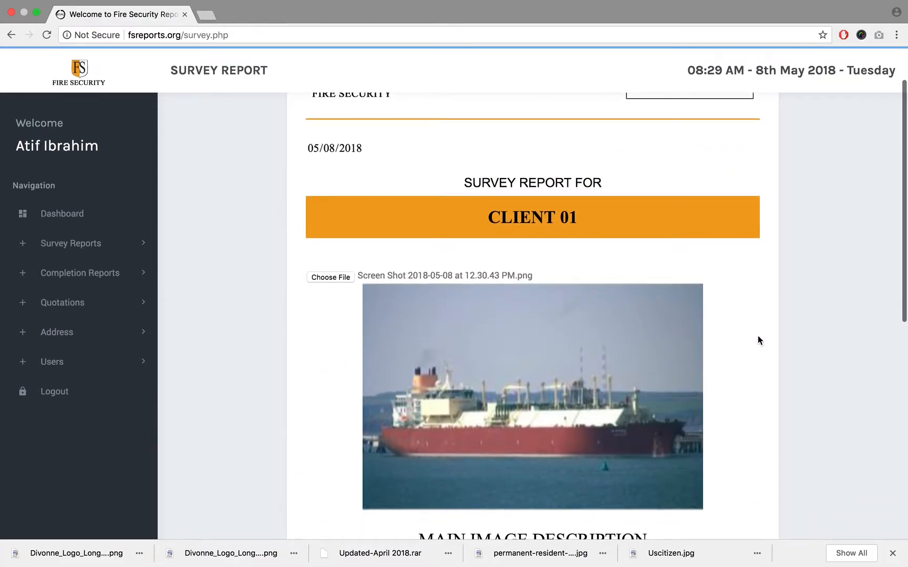
scroll(758, 340, "up", 3)
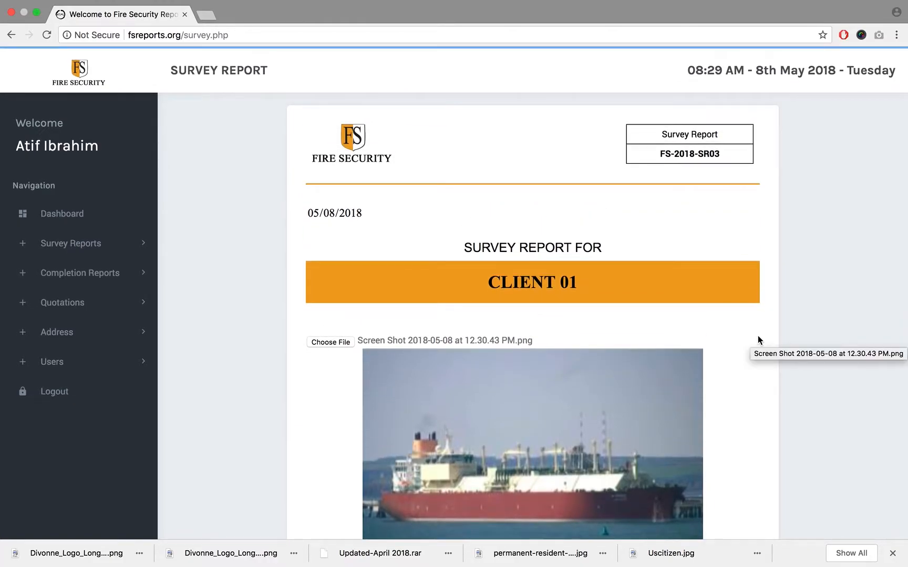
scroll(758, 340, "down", 3)
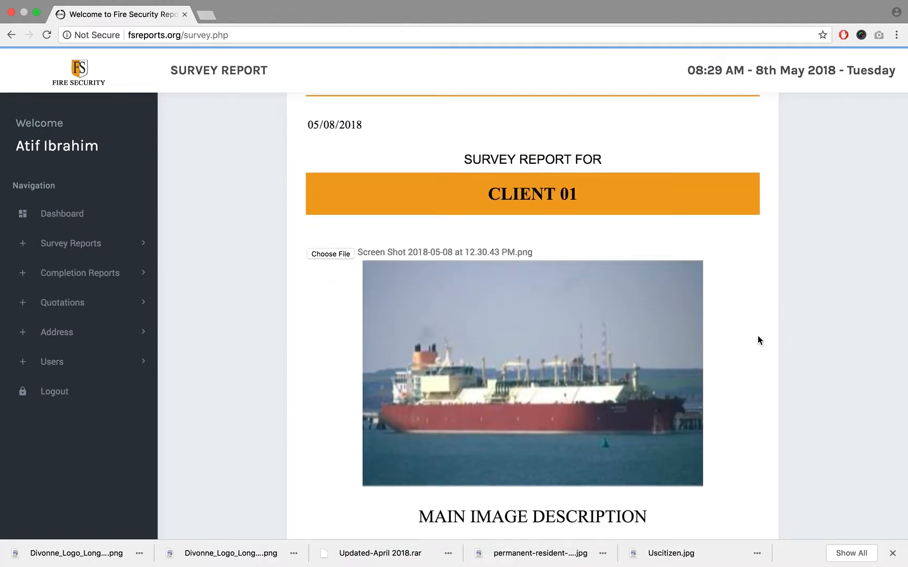
scroll(758, 337, "down", 6)
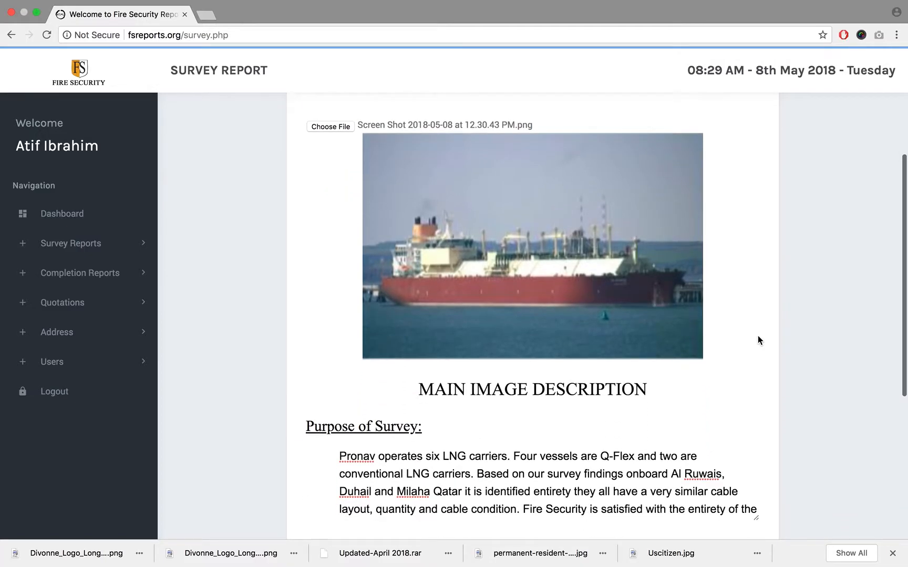
scroll(758, 340, "down", 5)
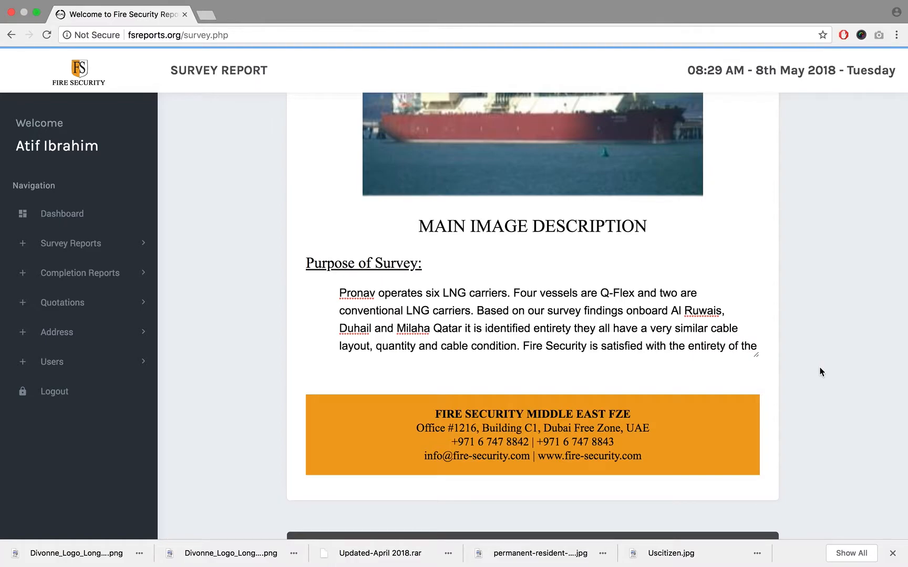
scroll(821, 372, "down", 2)
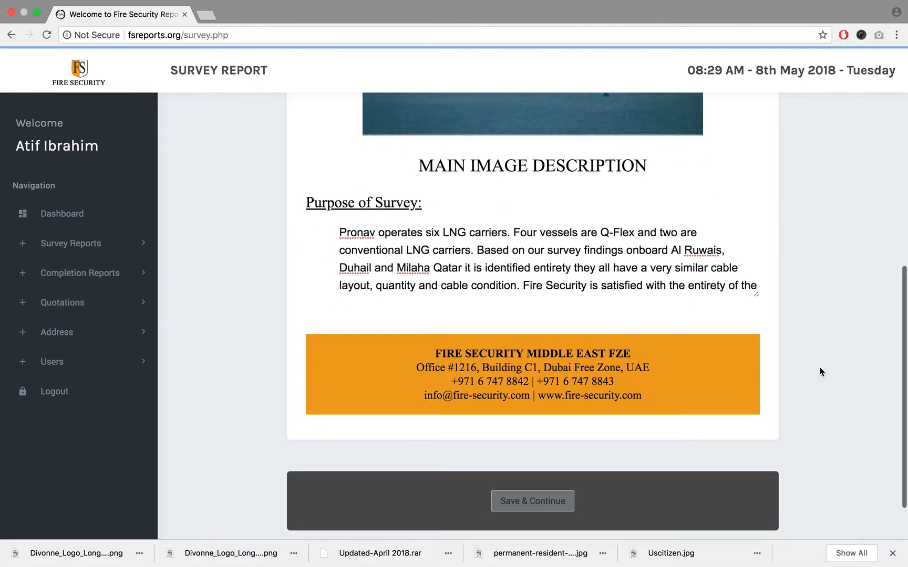
scroll(821, 372, "up", 4)
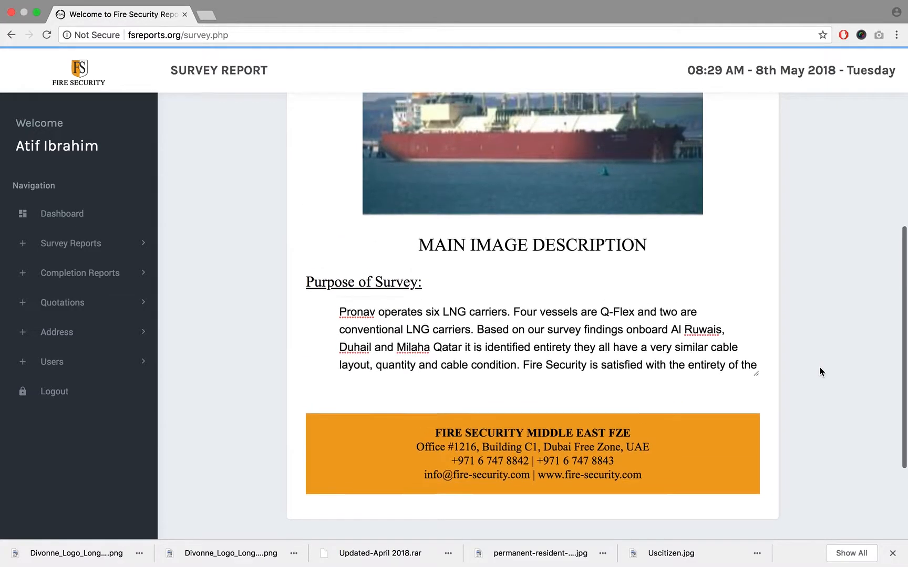
scroll(822, 372, "up", 10)
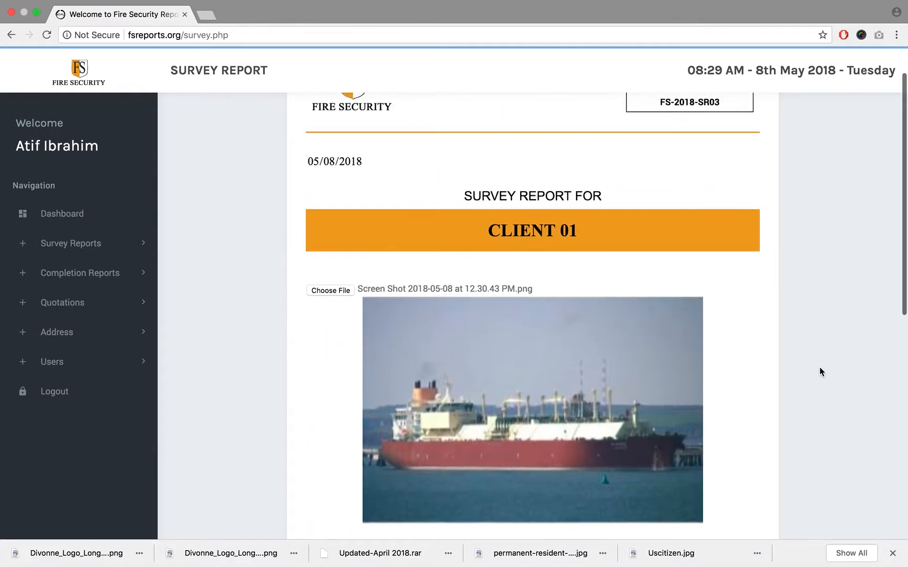
scroll(822, 372, "up", 2)
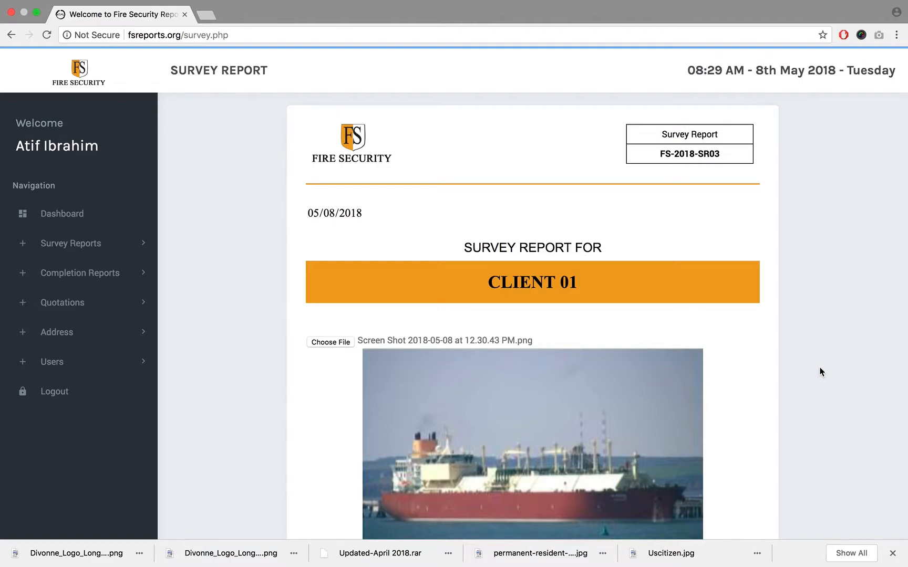
key("XF86AudioRaiseVolume")
key("XF86AudioRaiseVolume")
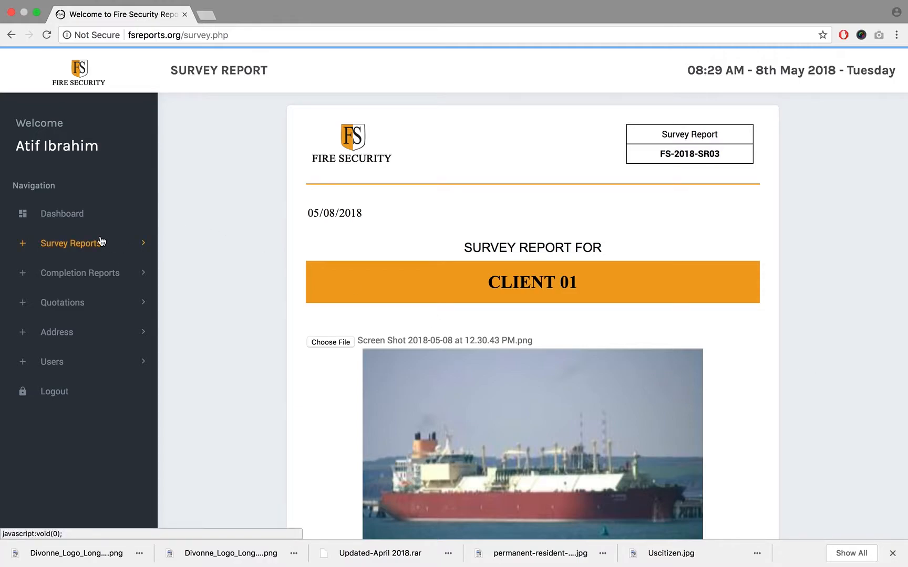
- Open the survey report overview and examine the listed reports' numbers, report dates and creators
left_click(91, 250)
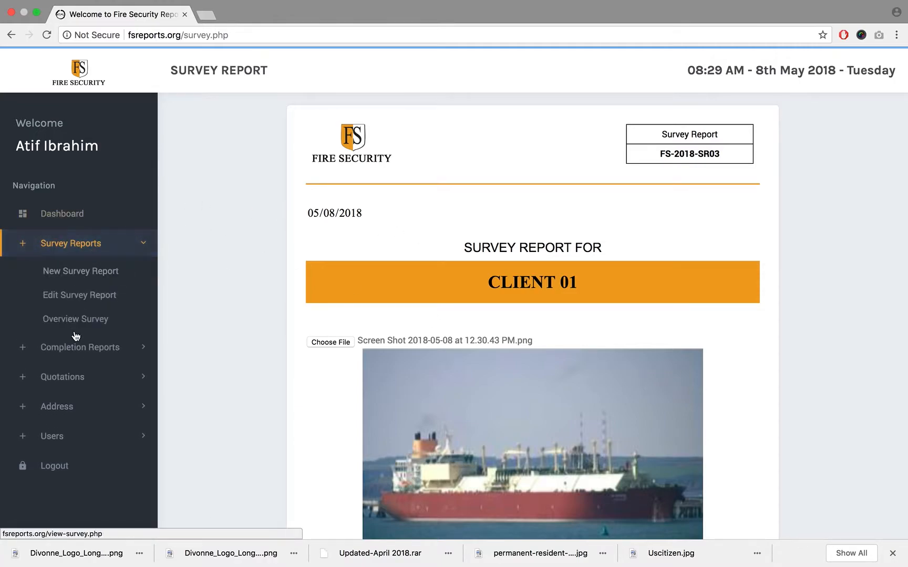
left_click(76, 322)
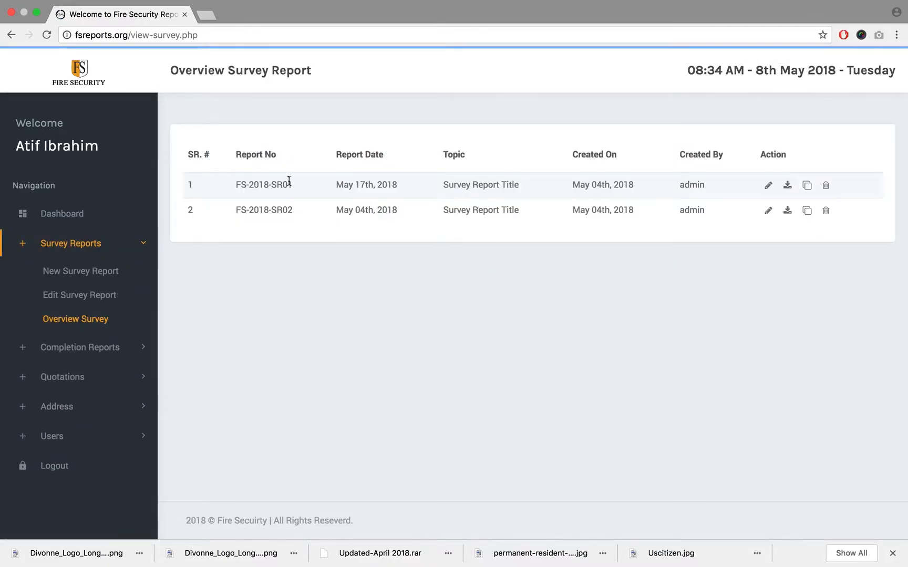
triple_click(278, 180)
triple_click(277, 207)
triple_click(357, 205)
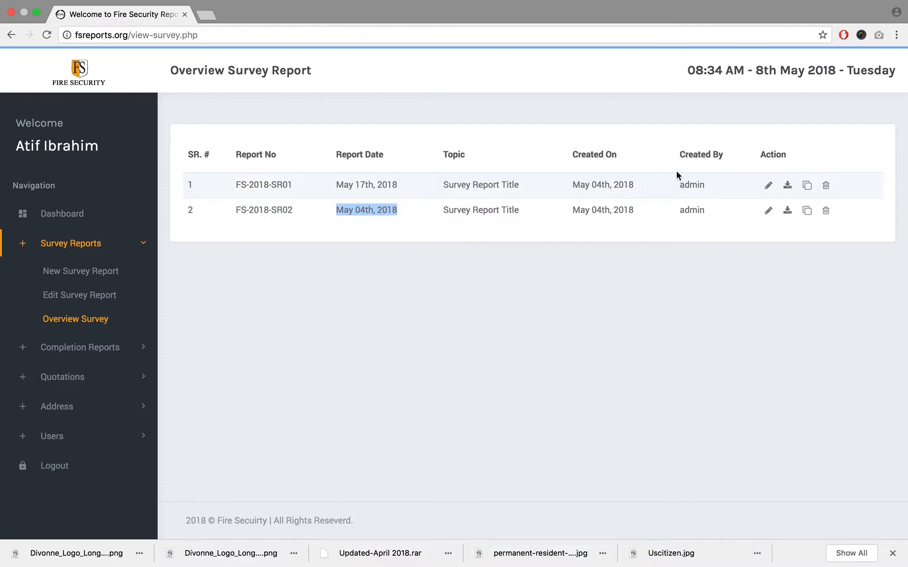
left_click(698, 208)
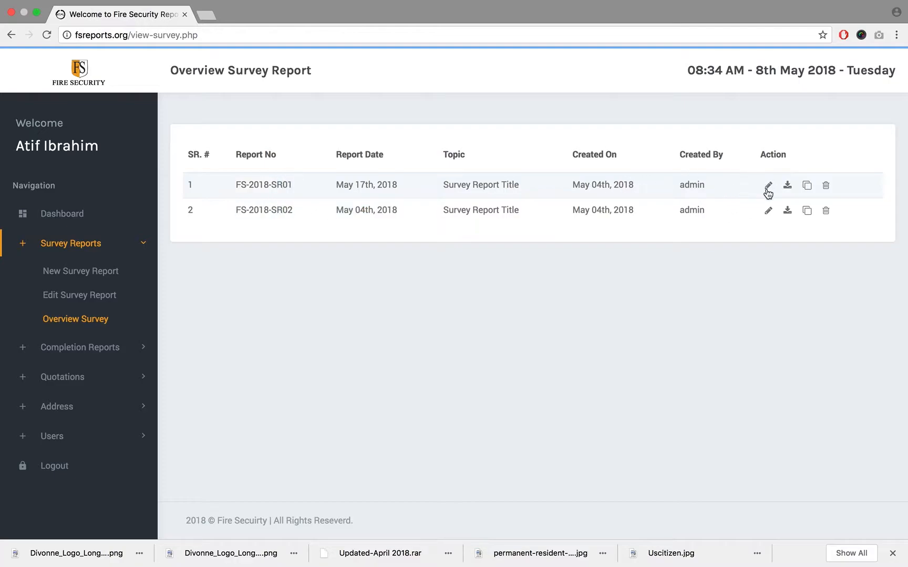
- Make a copy of survey report FS-2018-SR02 and open the list of editable survey reports
left_click(808, 212)
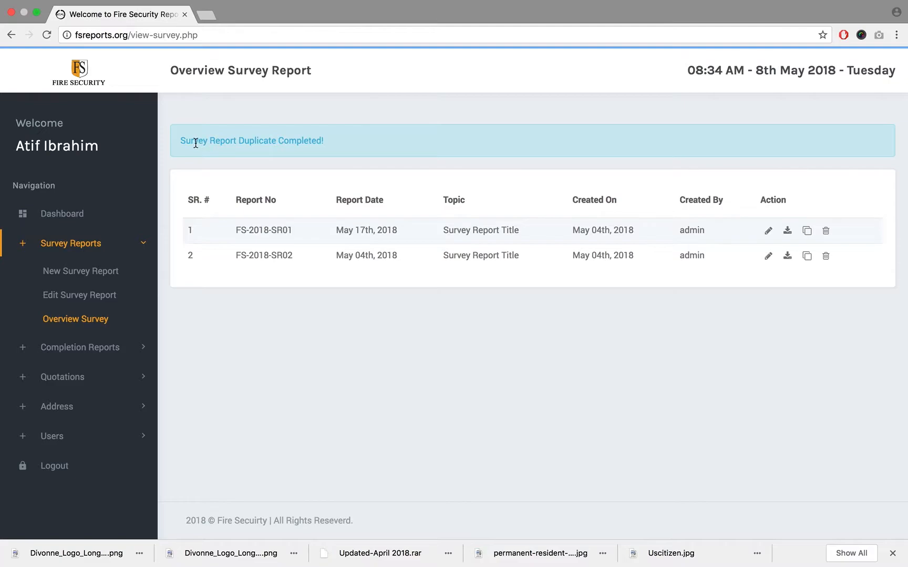
triple_click(195, 143)
left_click(541, 120)
double_click(280, 253)
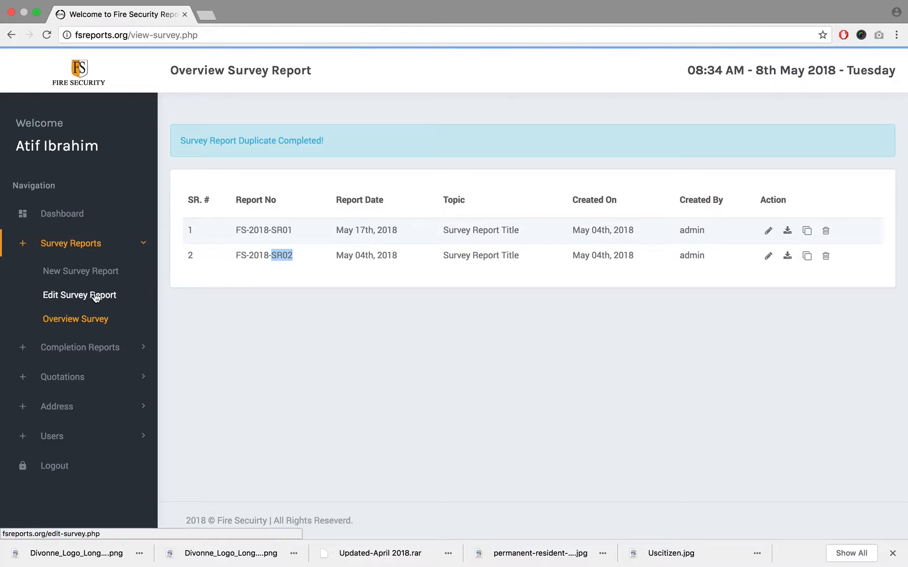
left_click(101, 296)
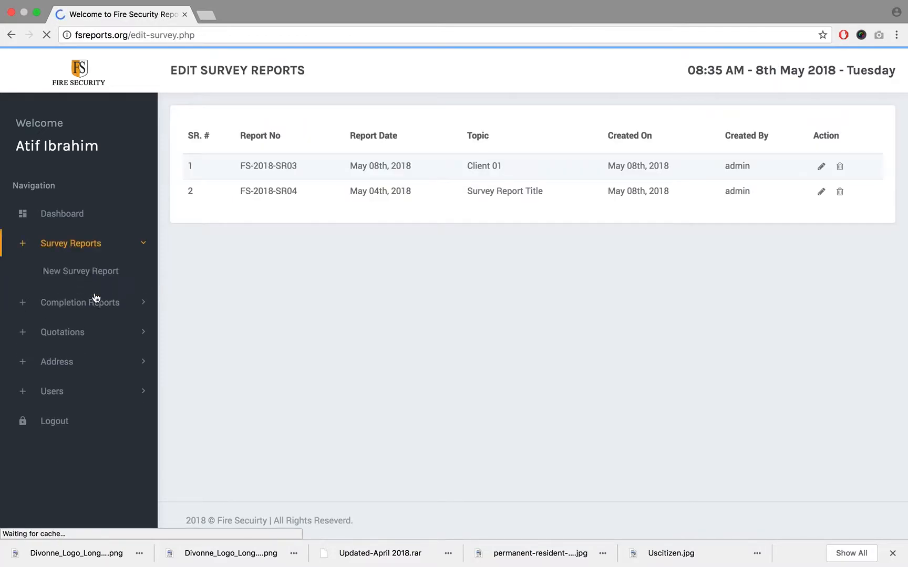
- Open survey report FS-2018-SR04 for editing and set its report date to 05/30/2018
triple_click(280, 190)
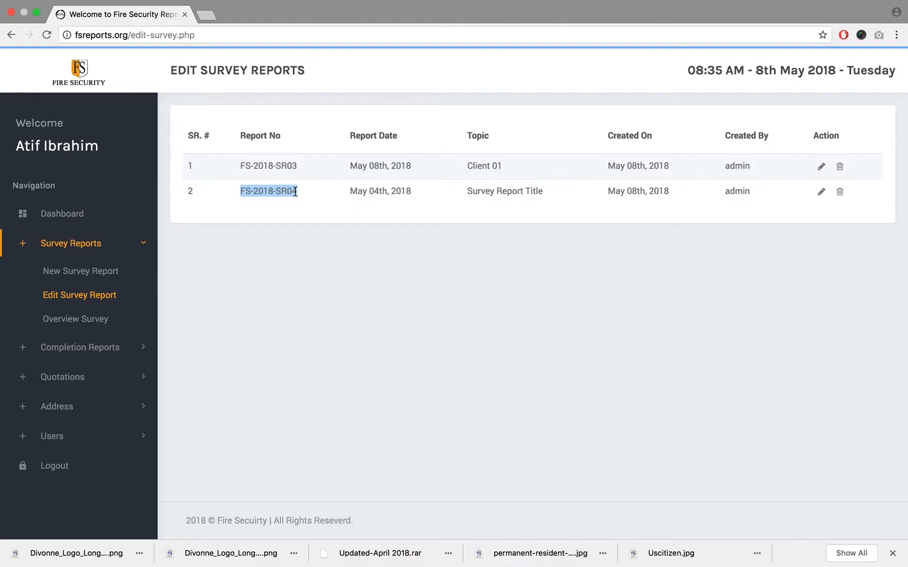
double_click(293, 191)
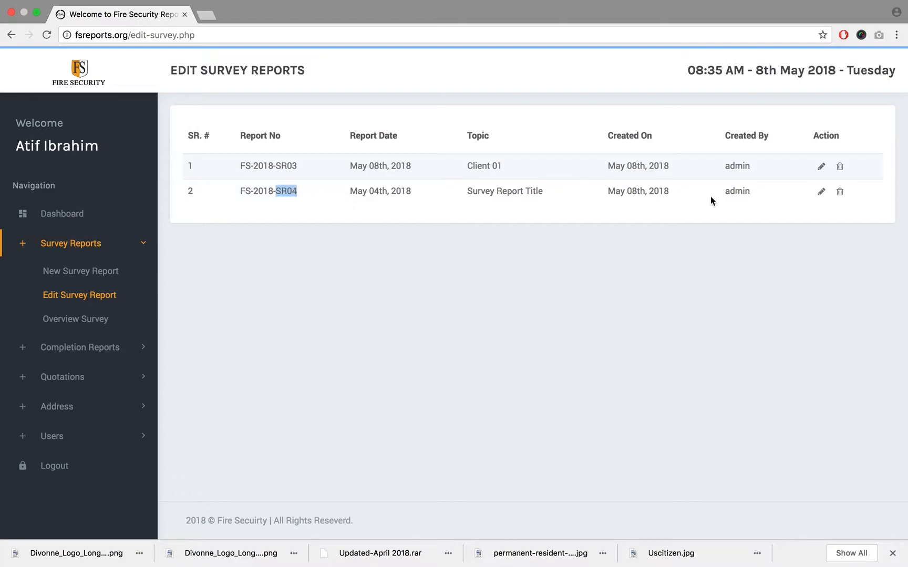
left_click(822, 193)
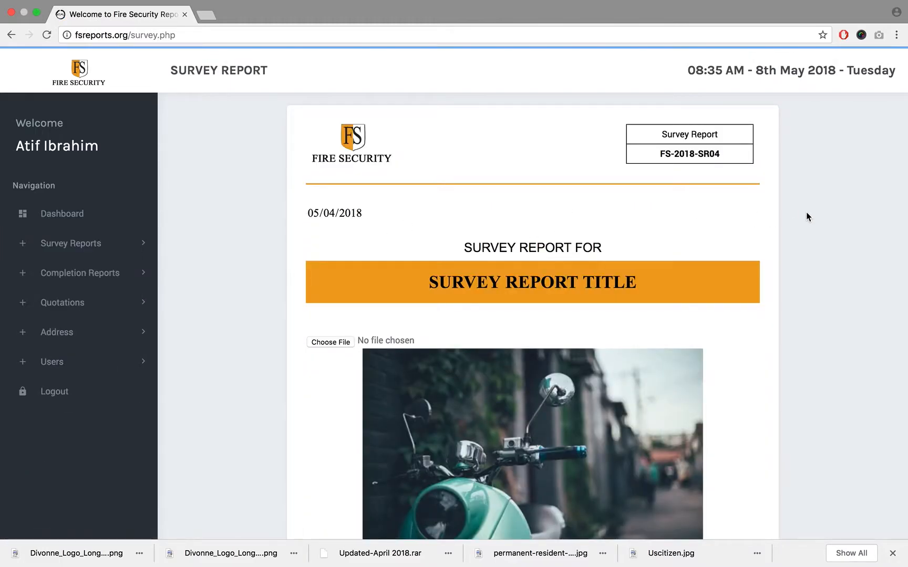
left_click(751, 213)
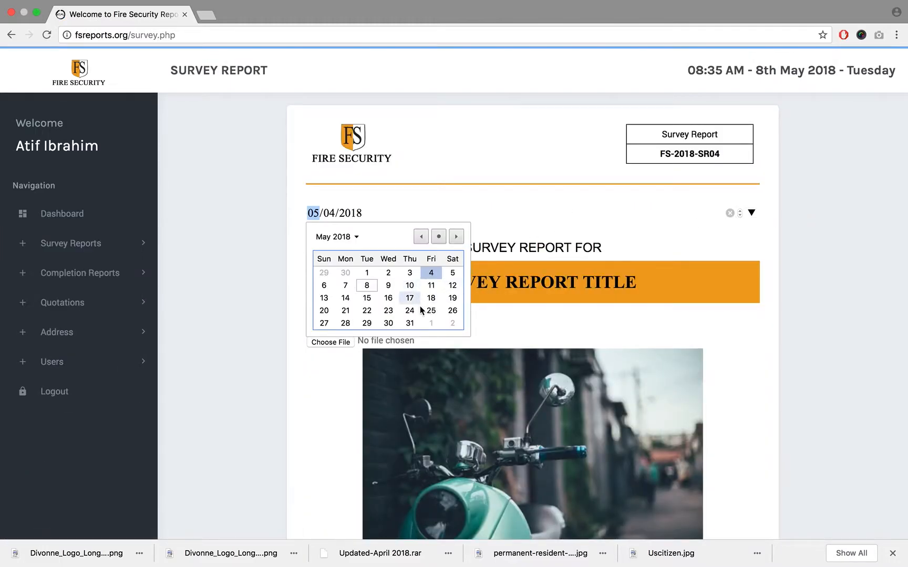
left_click(388, 324)
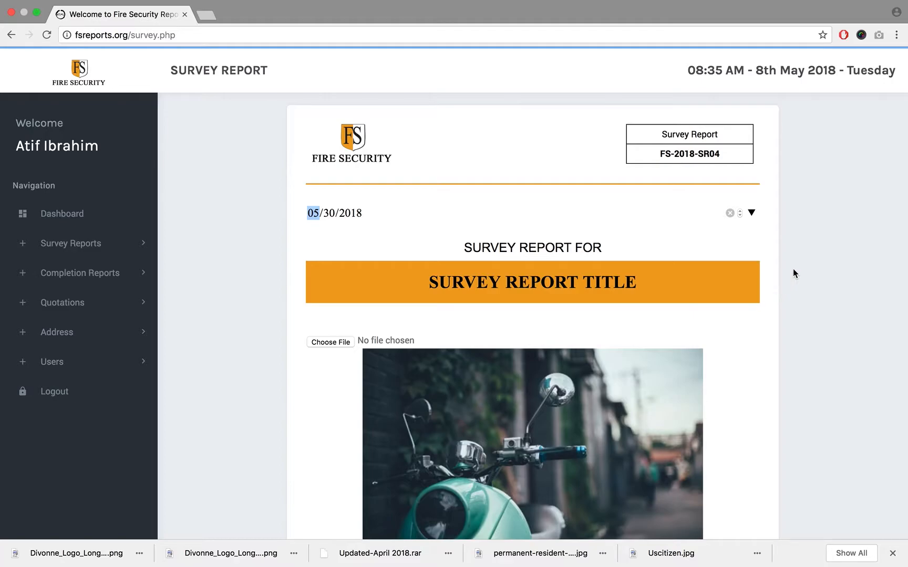
- Review the open report's title, main image and purpose text, and check report FS-2018-SR02's number and date in the survey overview
scroll(793, 269, "down", 3)
left_click(576, 232)
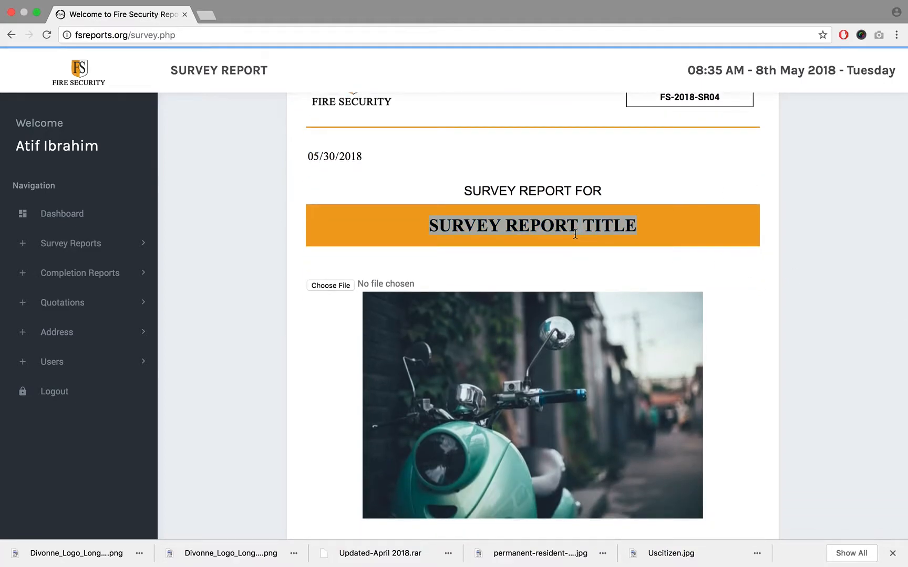
scroll(575, 234, "down", 10)
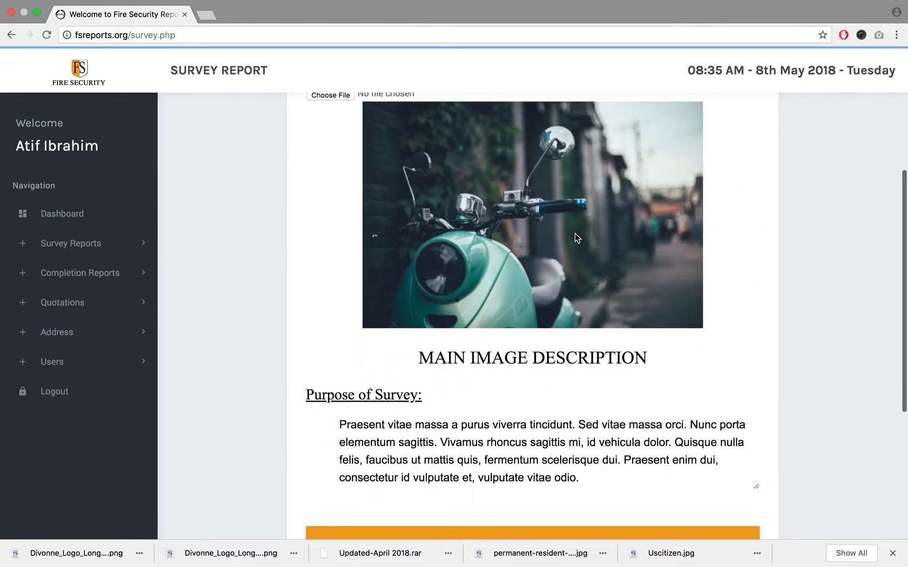
scroll(575, 233, "up", 12)
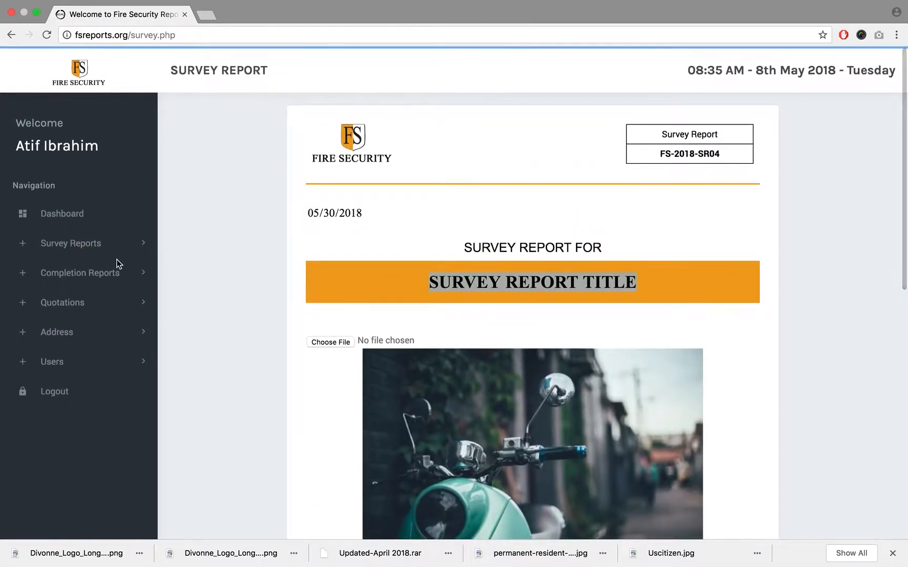
left_click(90, 275)
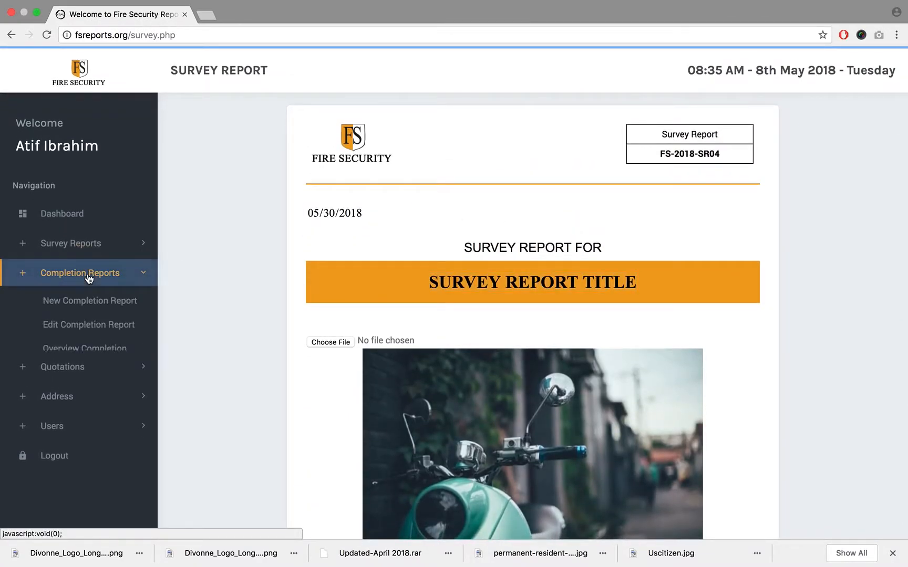
left_click(58, 243)
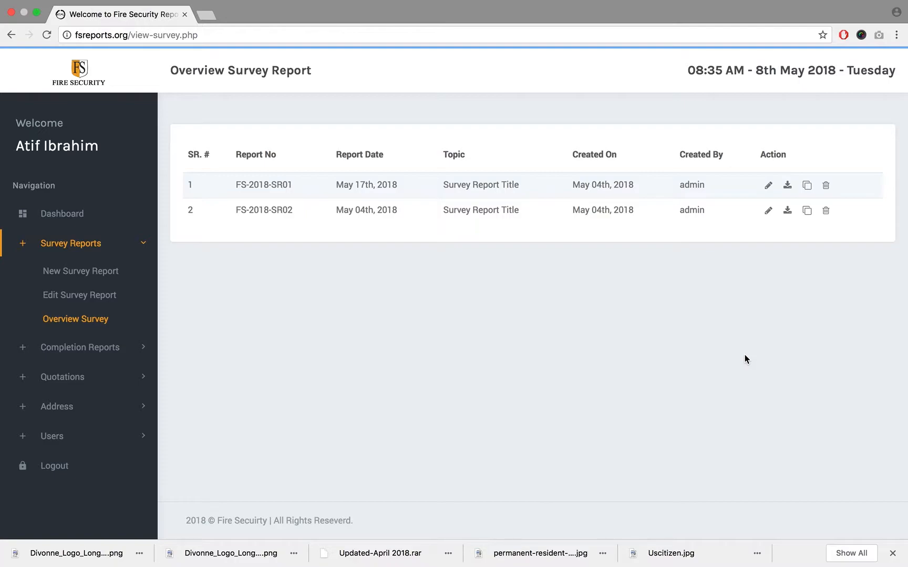
triple_click(265, 208)
triple_click(349, 208)
- Open the Client 01 report FS-2018-SR03 from the list of editable survey reports
left_click(100, 296)
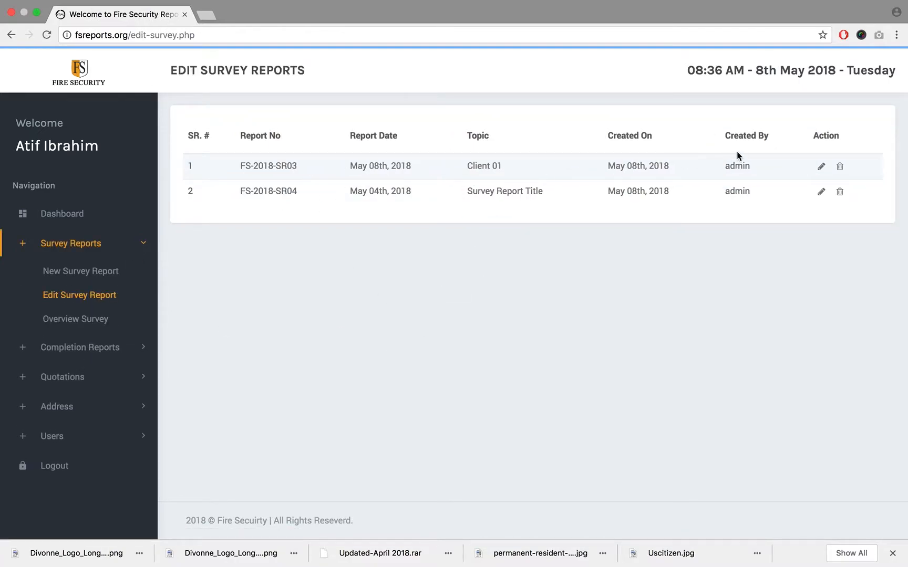
left_click(821, 167)
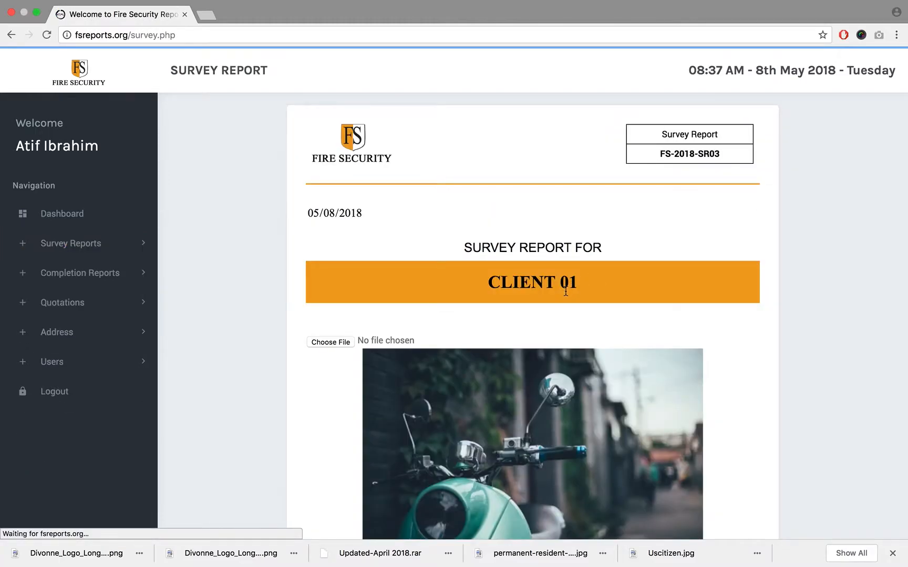
scroll(566, 290, "down", 3)
scroll(566, 291, "up", 4)
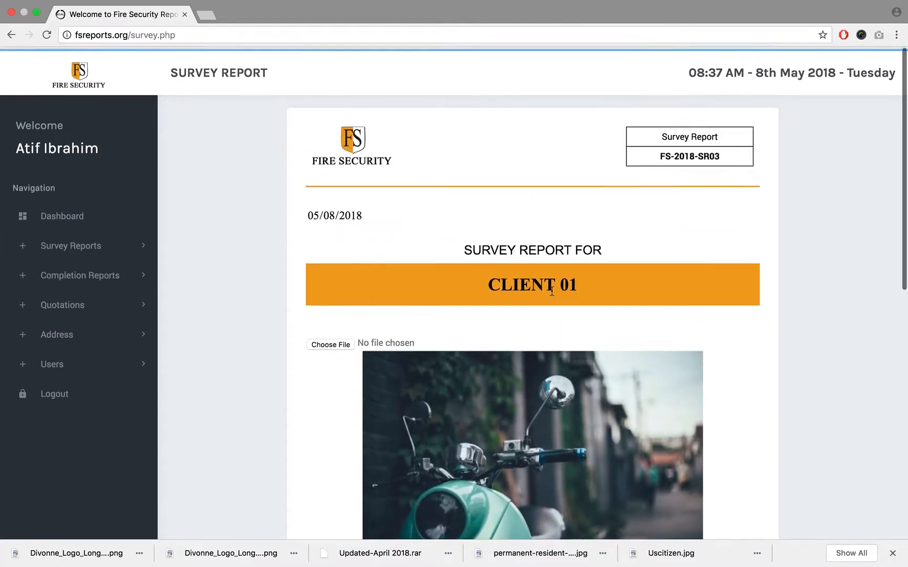
scroll(235, 267, "down", 3)
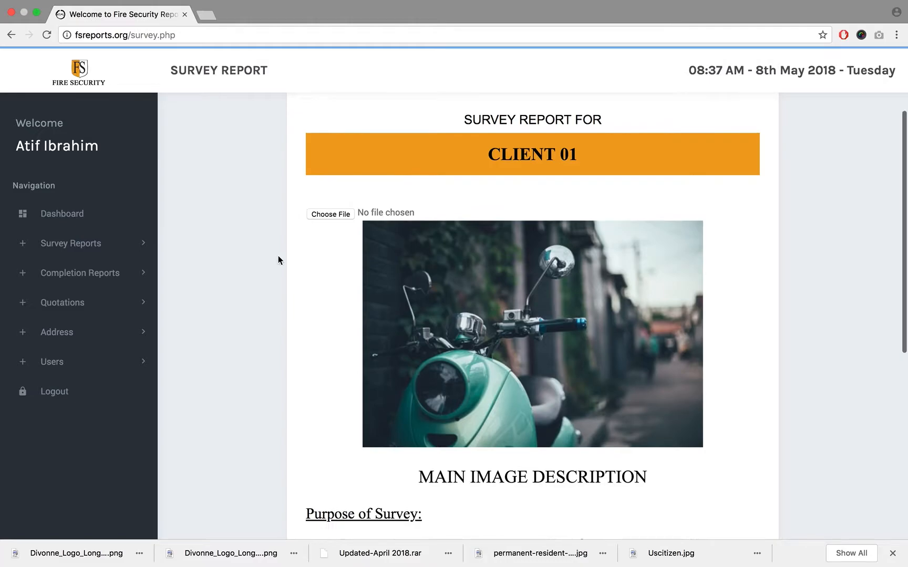
- Replace the main image with Screen Shot 2018-05-08 at 12.30.43 PM.png, keeping the default crop
left_click(311, 215)
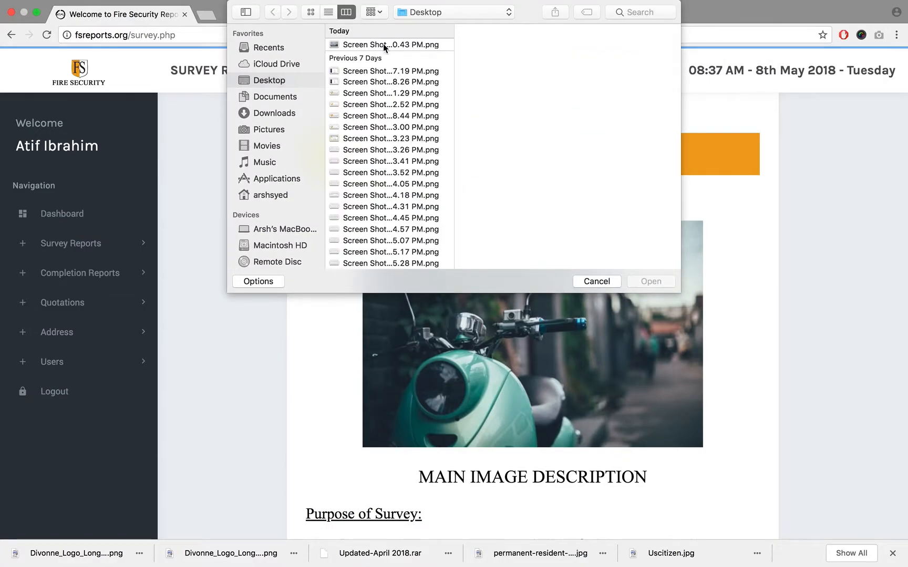
left_click(371, 44)
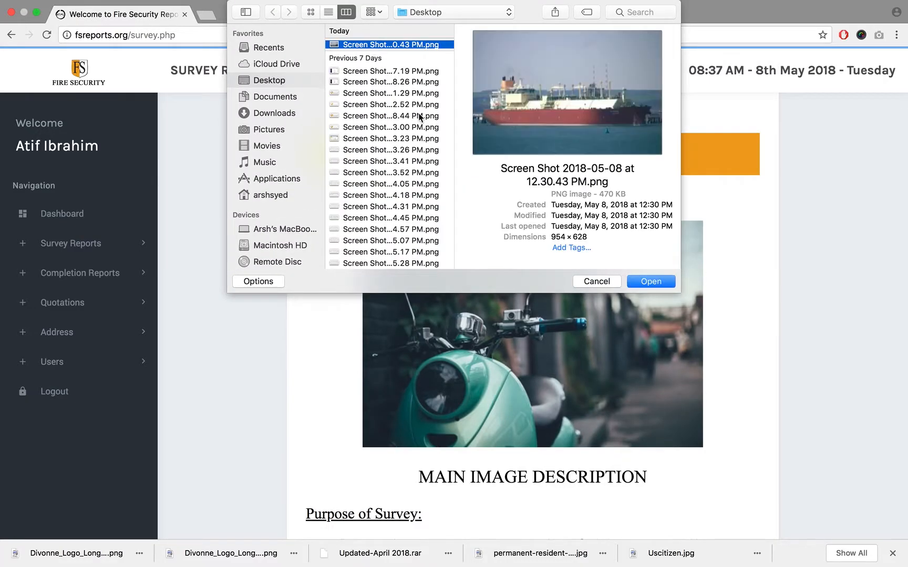
left_click(651, 281)
scroll(503, 288, "down", 3)
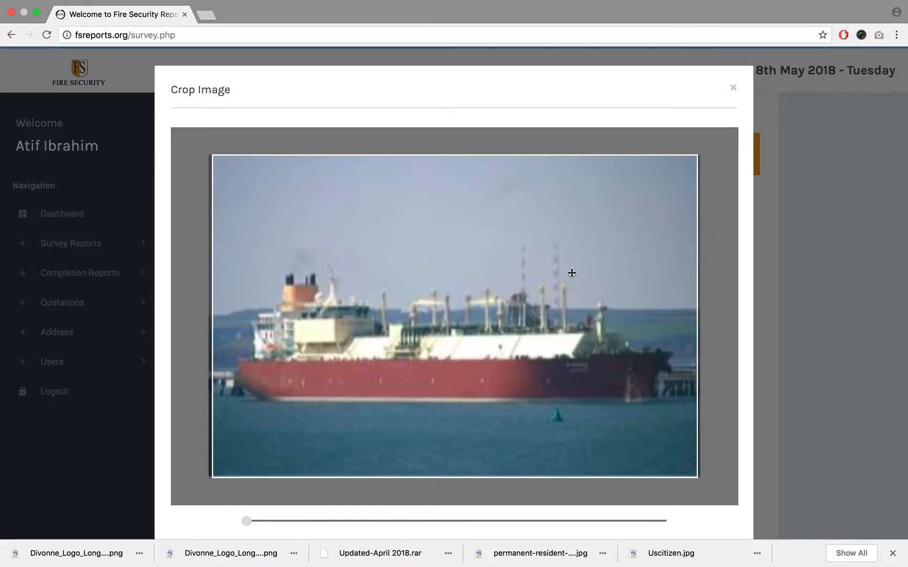
scroll(746, 239, "down", 3)
left_click(230, 455)
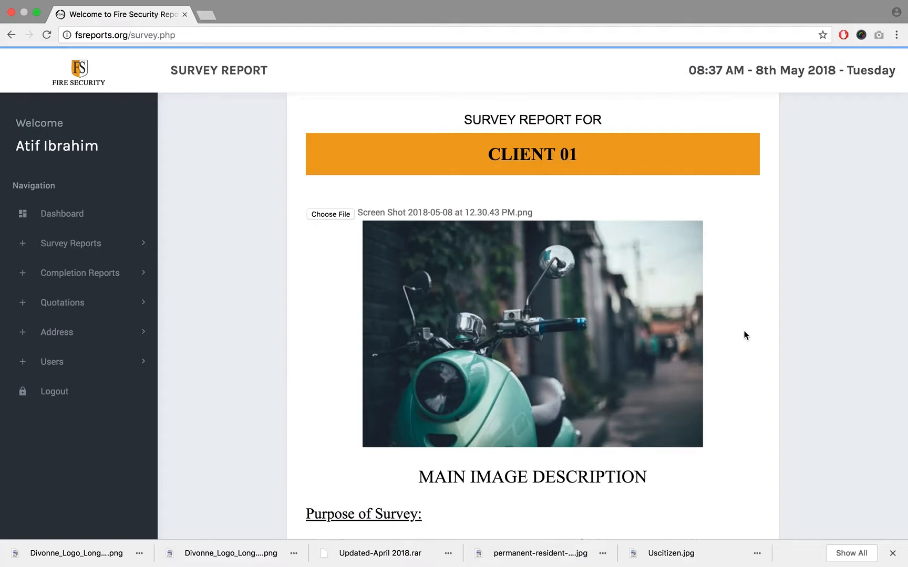
- Replace the Purpose of Survey text with the copied Pronav LNG carriers paragraph, and save to continue to the report's detail page
scroll(740, 300, "down", 5)
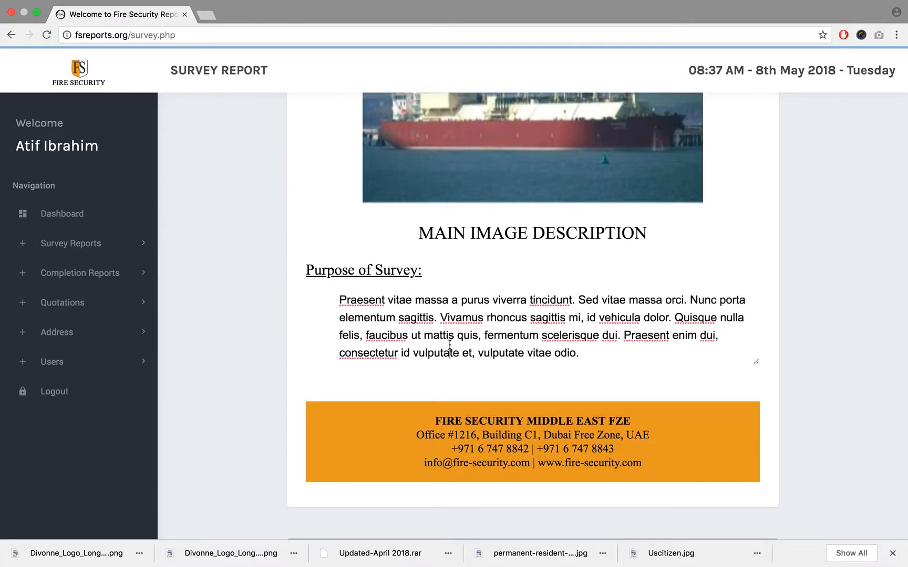
key("ctrl+a")
key("ctrl+v")
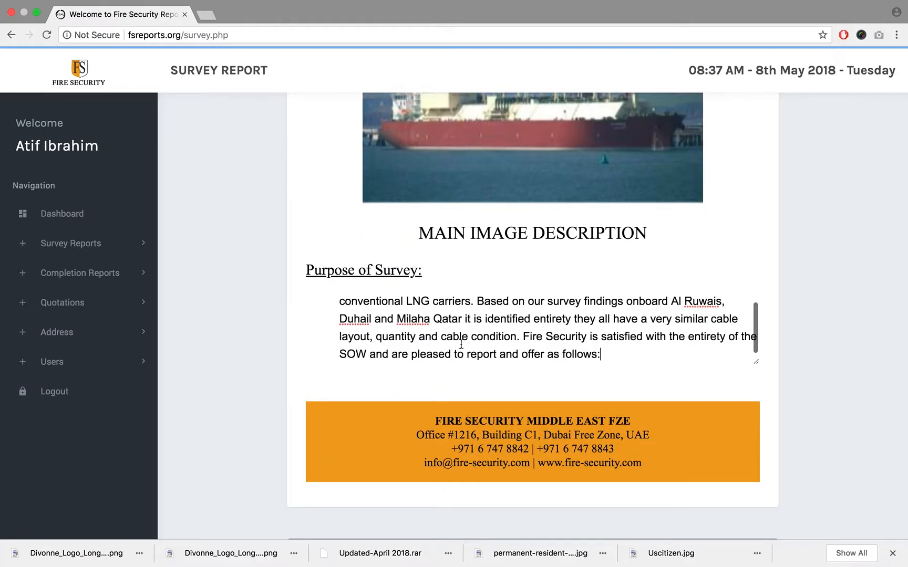
scroll(558, 329, "up", 1)
scroll(558, 329, "down", 1)
scroll(588, 380, "down", 3)
left_click(533, 441)
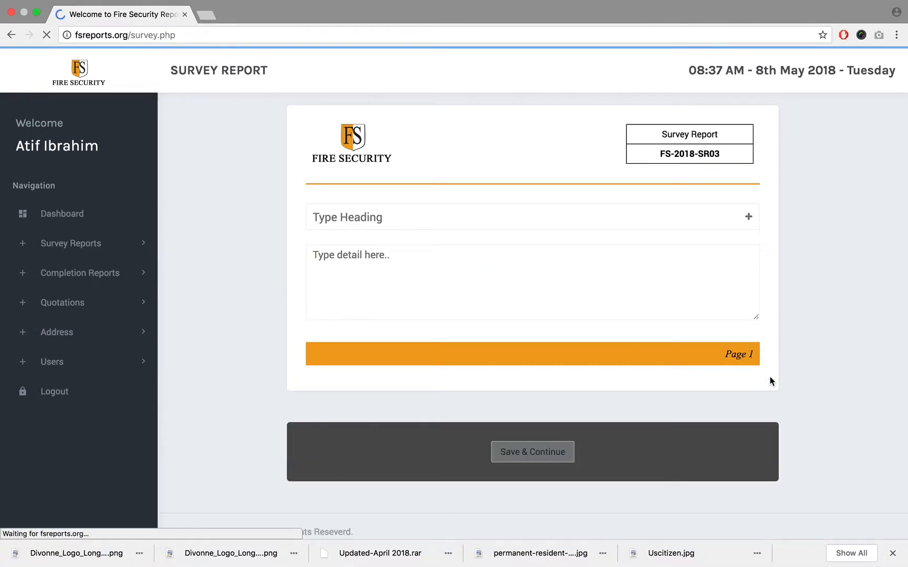
- Copy the heading "Q Flex Vessels" from the existing survey document into the heading field on Page 1
left_click(437, 211)
key("ctrl+Left")
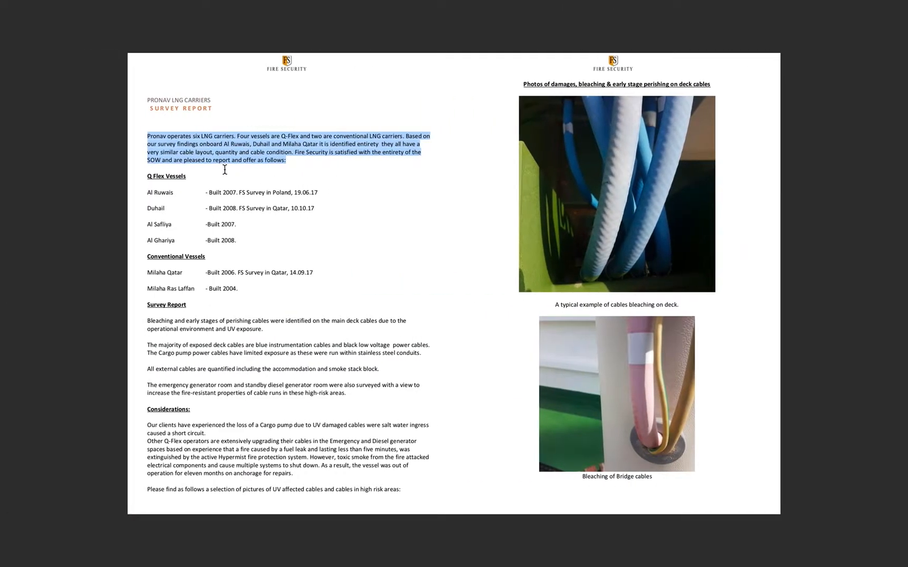
left_click(161, 179)
triple_click(162, 180)
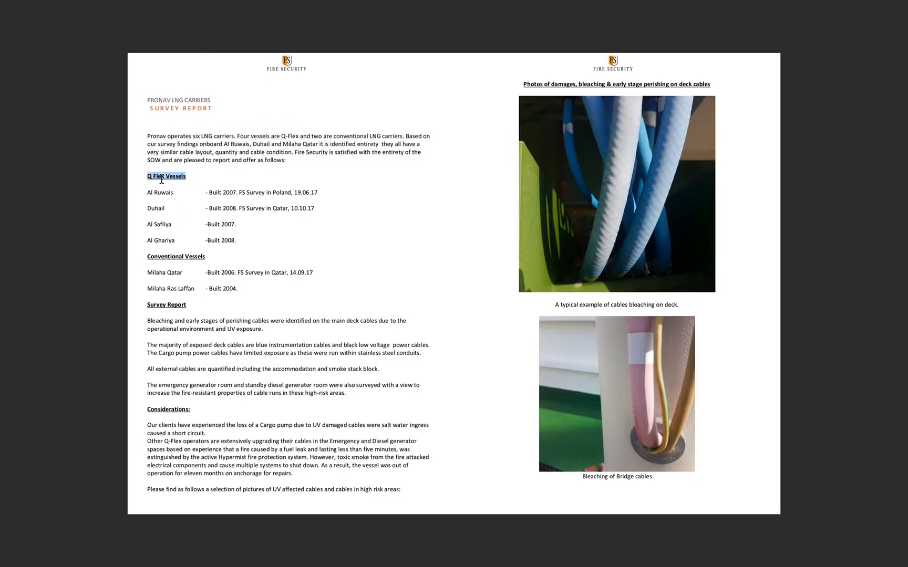
left_click(270, 150)
scroll(270, 151, "down", 2)
scroll(173, 141, "up", 1)
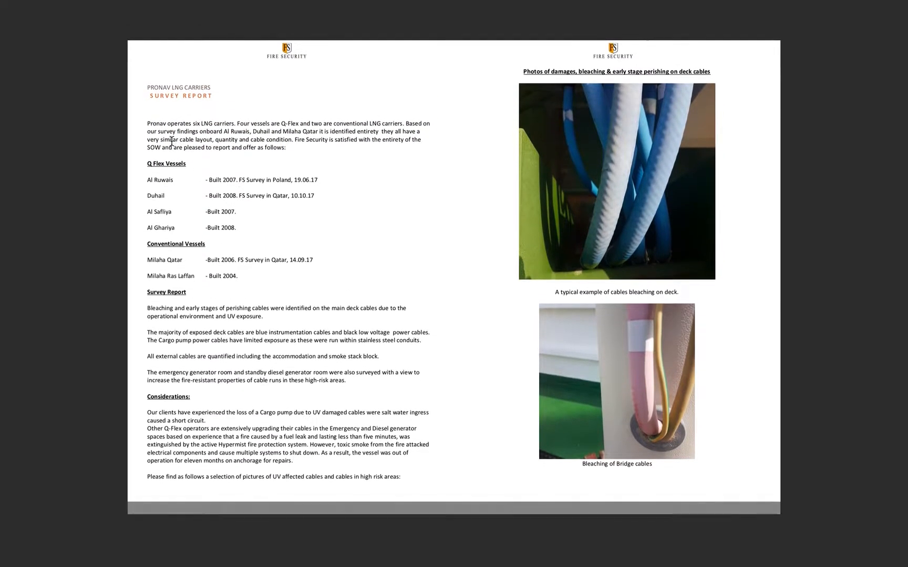
scroll(174, 142, "up", 1)
triple_click(160, 178)
key("super+c")
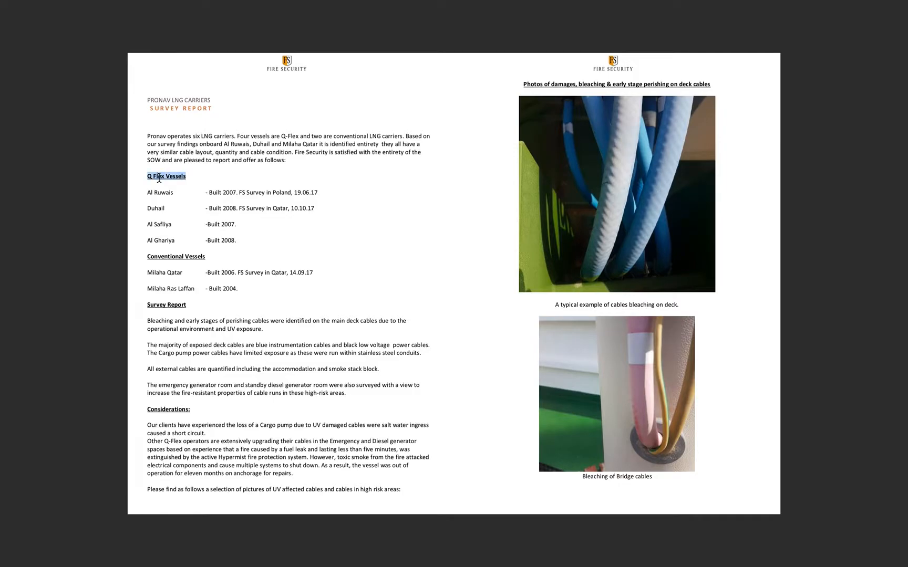
key("ctrl+Right")
left_click(342, 211)
key("super+v")
- Select the Q Flex vessel list from Al Ruwais to Al Ghariya in the existing document for the Page 1 detail field
left_click(359, 276)
key("ctrl+Left")
mouse_move(245, 239)
left_mouse_down()
mouse_move(162, 237)
mouse_move(148, 209)
mouse_move(169, 241)
mouse_move(235, 239)
left_mouse_up()
left_click(148, 193)
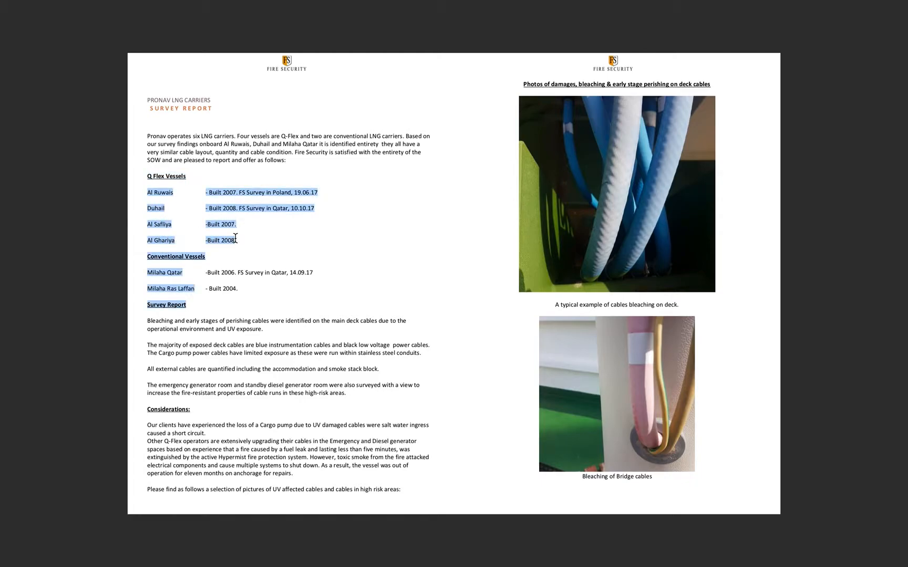
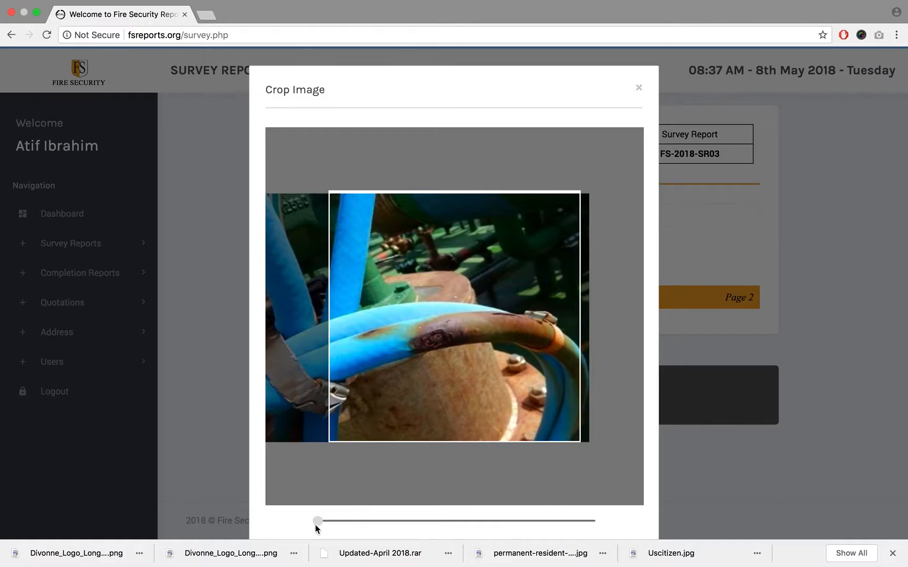
- Enlarge the damaged instrumentation cable photo slightly in the crop frame, shift it left, and apply the crop
left_click_drag(317, 521, 349, 526)
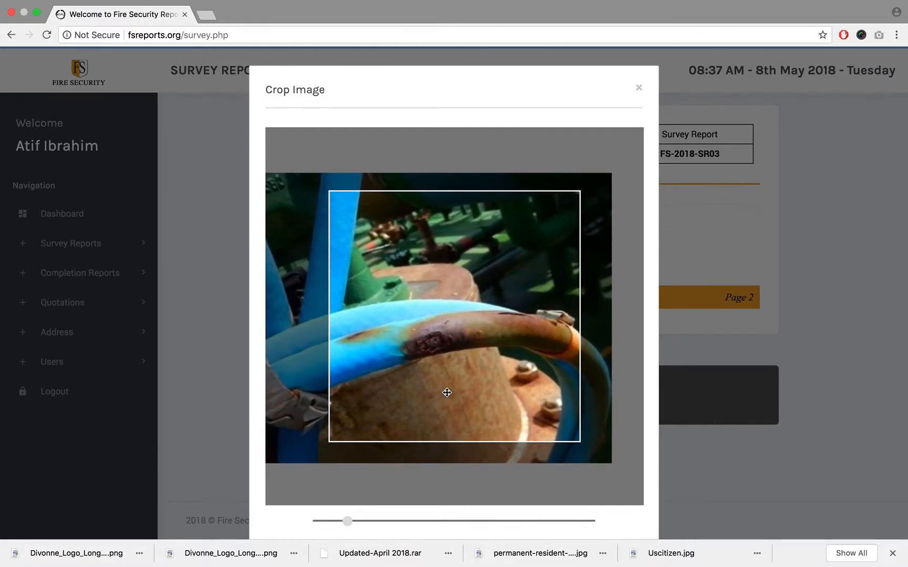
left_click_drag(446, 390, 428, 391)
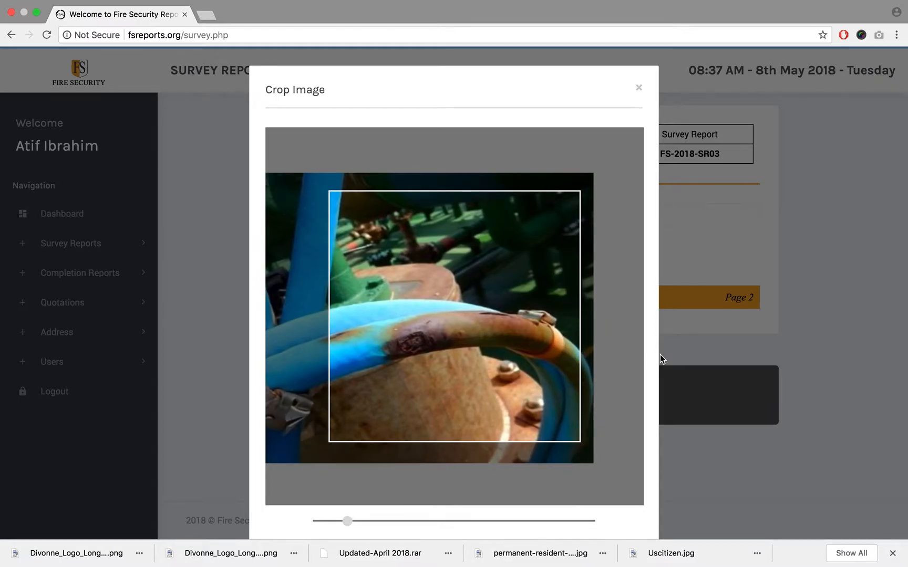
scroll(659, 359, "down", 3)
left_click(286, 477)
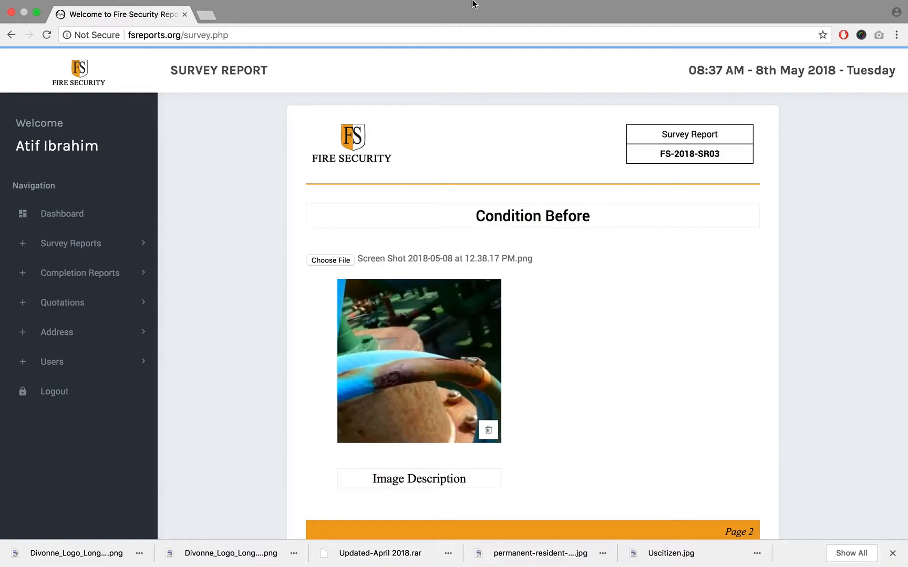
- Change the first Condition Before photo's caption to "Image 01"
scroll(599, 331, "down", 2)
scroll(596, 329, "down", 1)
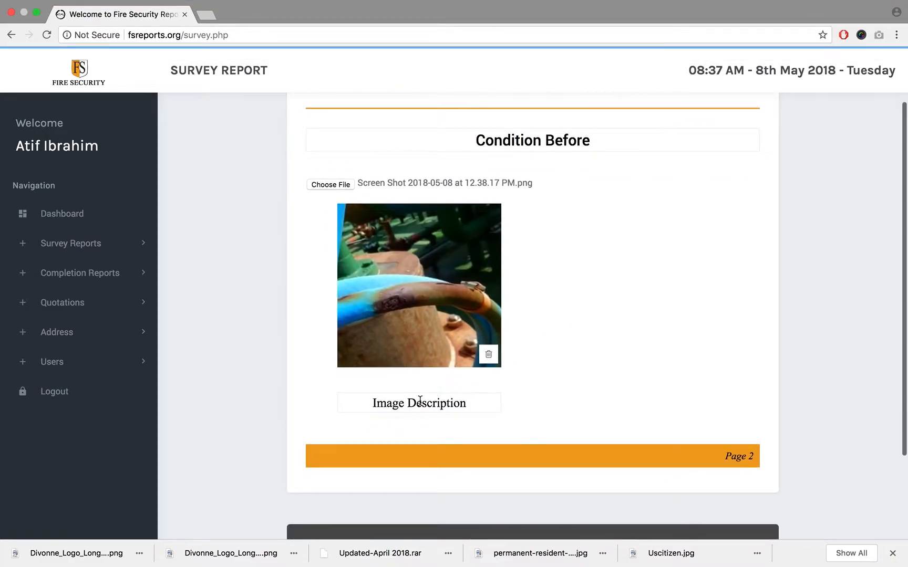
double_click(419, 403)
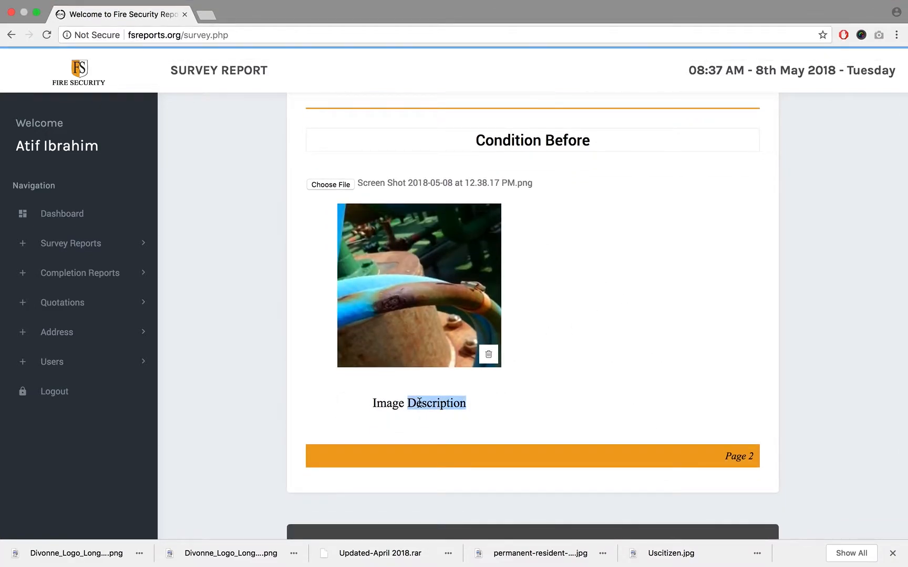
type("01")
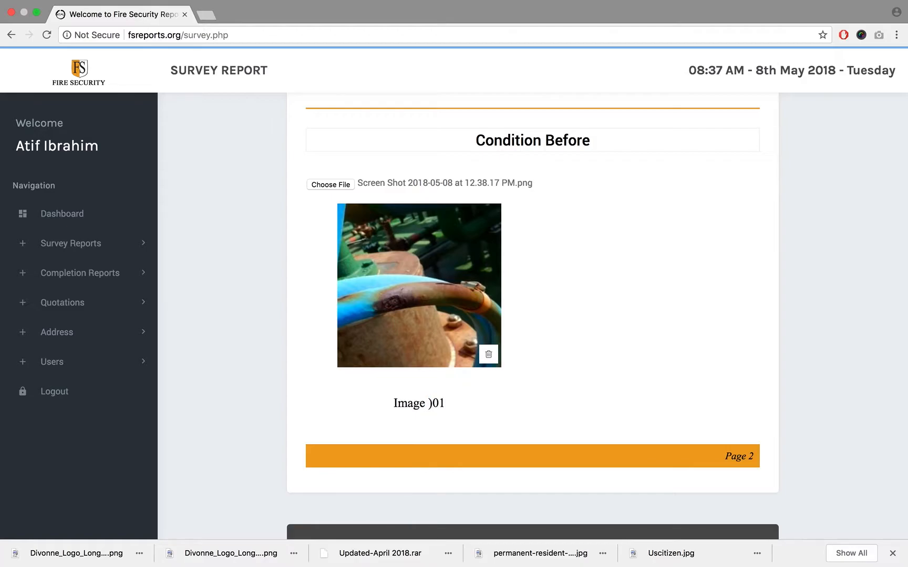
key("BackSpace")
key("BackSpace")
type("01")
- Capture the damaged power cable photo from the existing report and choose Screen Shot 2018-05-08 at 12.39.05 PM.png as the second image
left_click(341, 184)
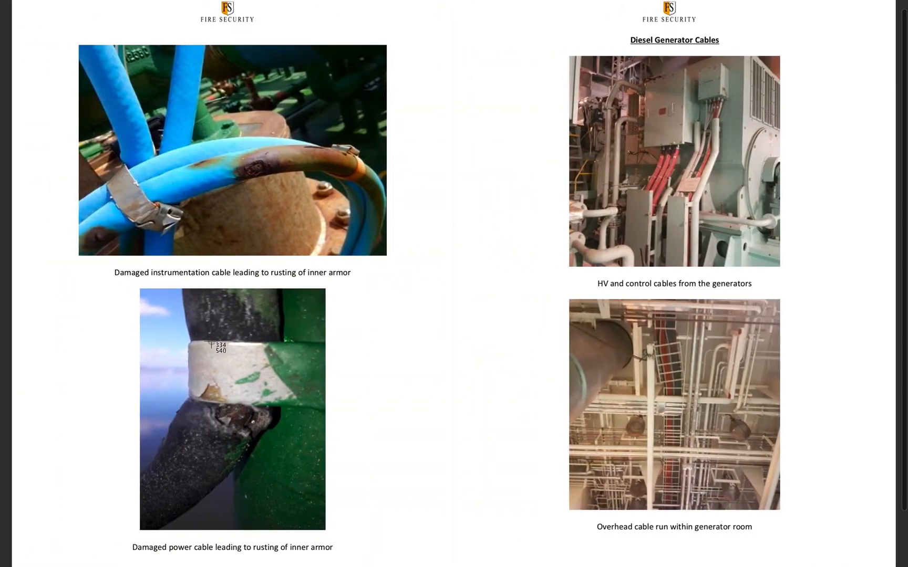
key("super+shift+4")
left_click_drag(139, 288, 326, 529)
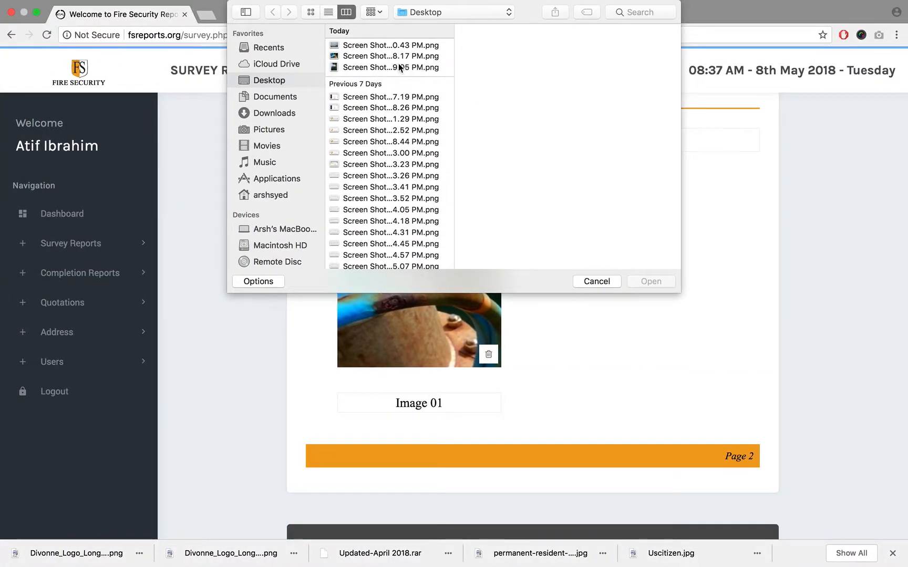
left_click(401, 67)
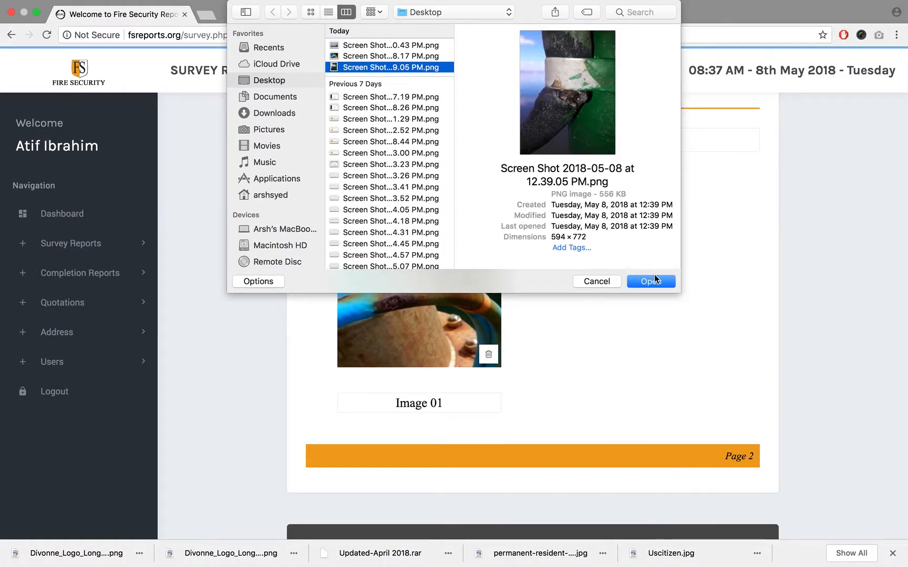
left_click(653, 283)
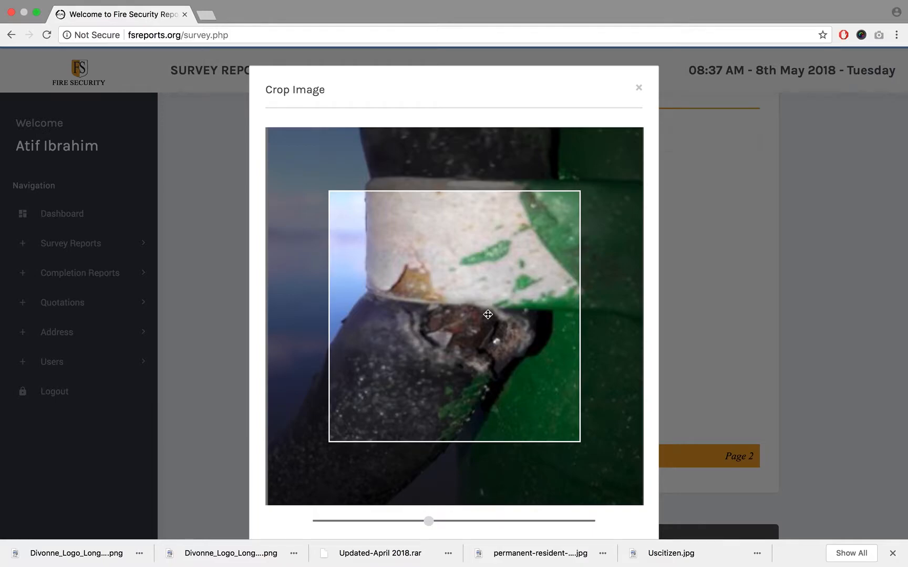
- Zoom the power cable photo fully out in the crop frame and apply the crop
scroll(487, 318, "down", 5)
left_click_drag(487, 318, 487, 329)
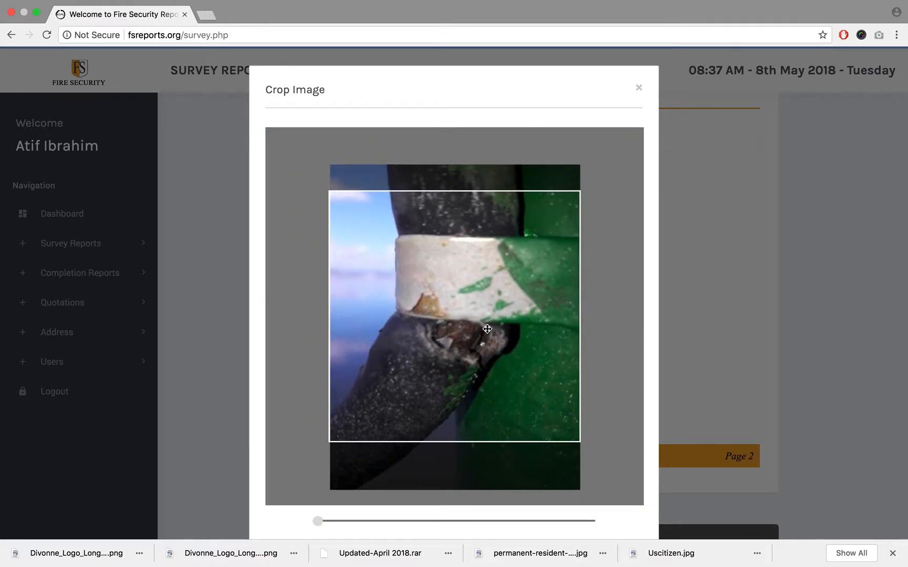
scroll(655, 331, "down", 3)
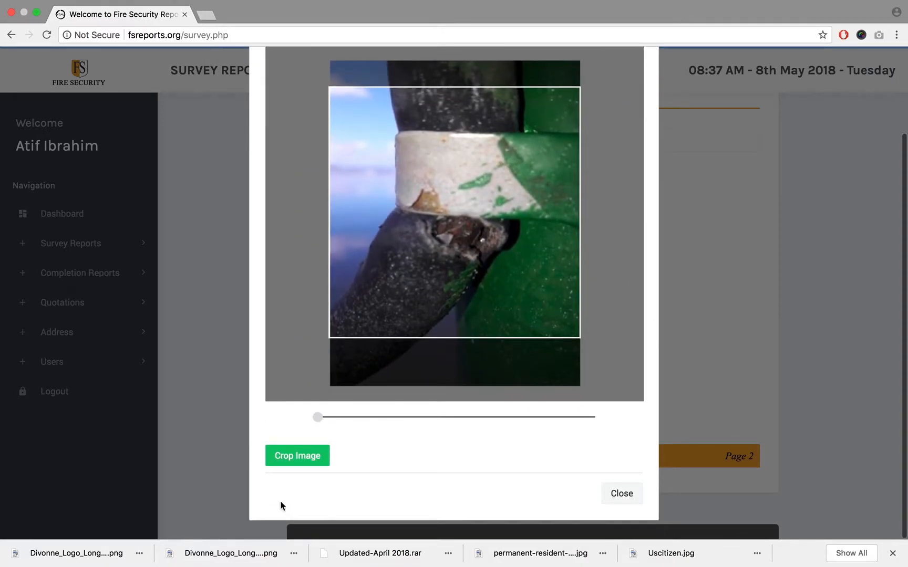
left_click(799, 287)
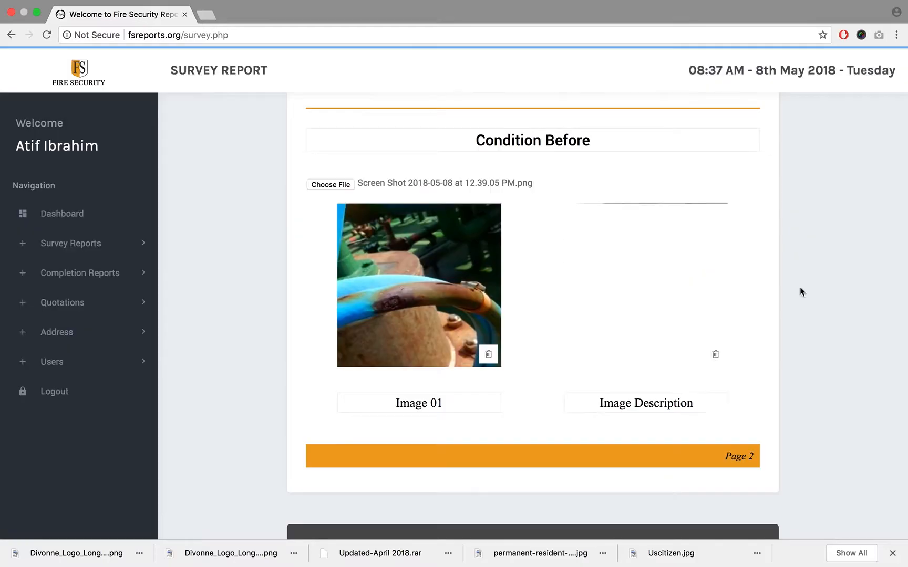
- Change the power cable photo's caption to "Image 02"
double_click(673, 403)
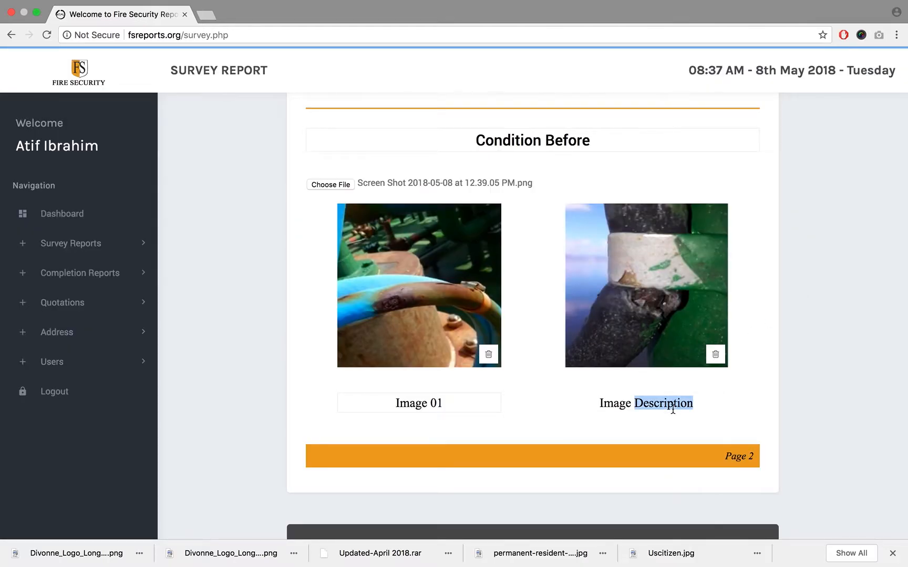
type("02")
scroll(833, 320, "down", 3)
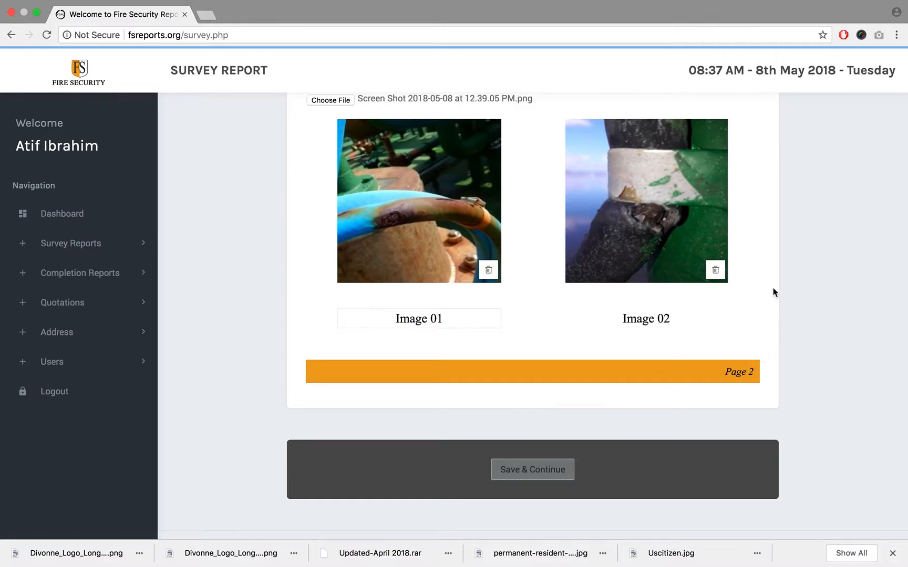
- Choose adult-airport-backpack-838413.jpg from the Downloads folder as the third Condition Before image
scroll(773, 289, "up", 2)
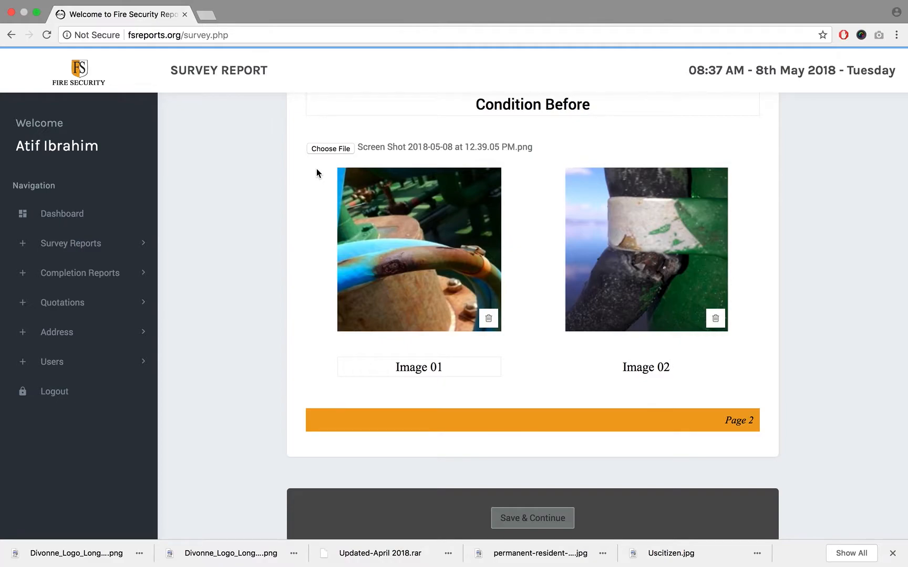
left_click(316, 150)
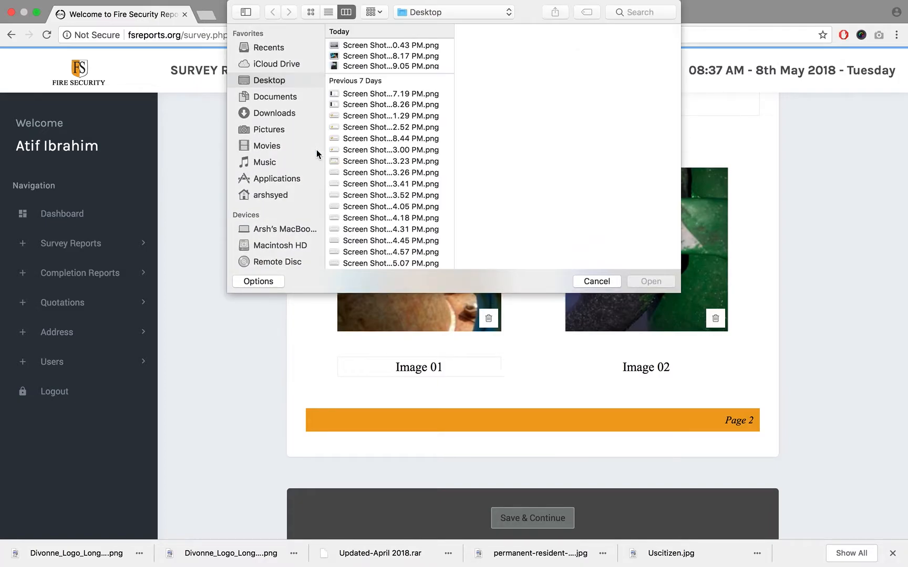
left_click(289, 116)
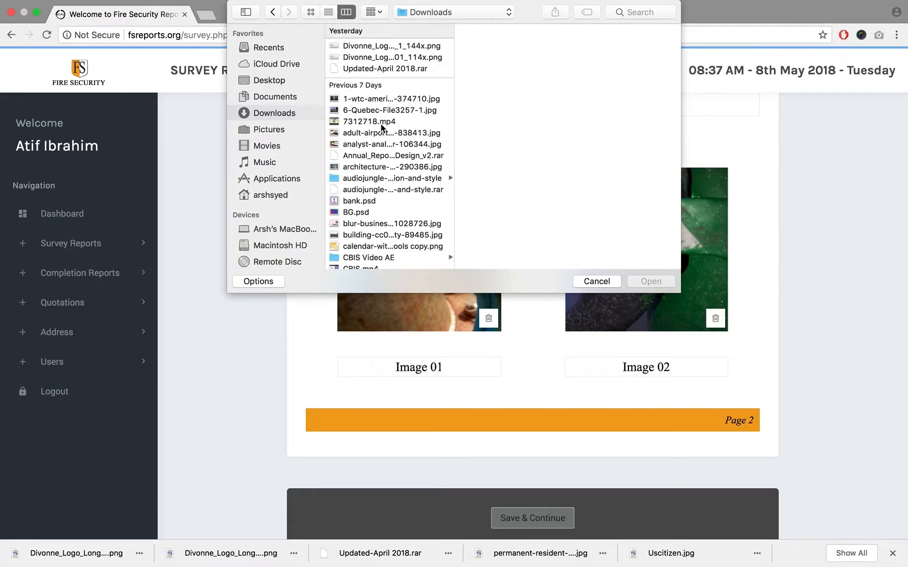
left_click(381, 133)
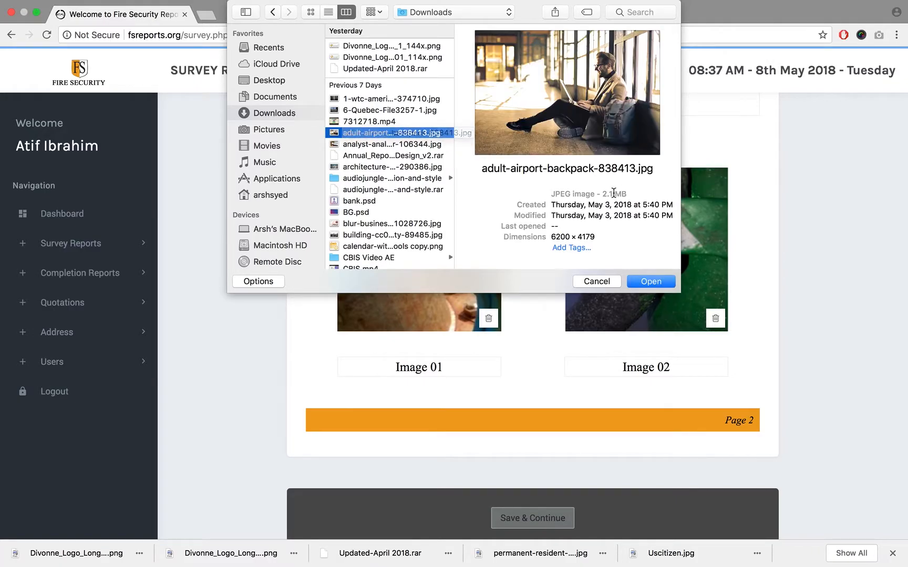
left_click_drag(602, 193, 628, 194)
left_click(652, 283)
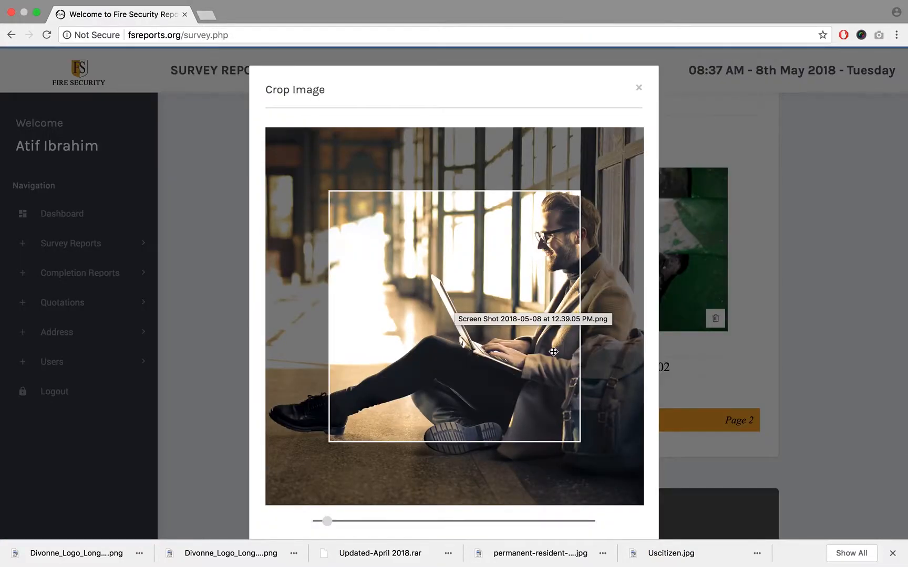
- Zoom the third photo fully out, shift it left so the seated man and backpack fill the frame, and apply the crop
left_click_drag(568, 353, 466, 353)
scroll(466, 353, "up", 2)
scroll(465, 353, "down", 4)
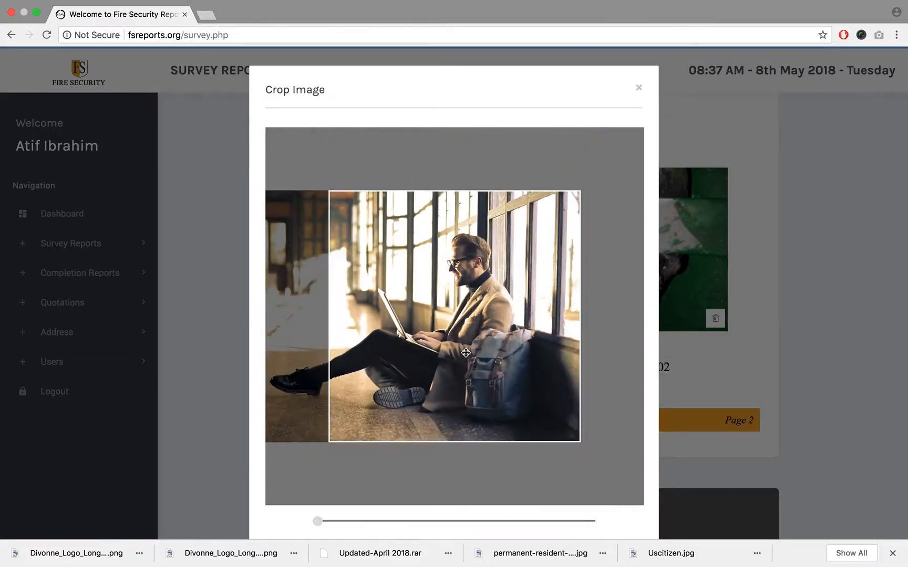
scroll(655, 340, "down", 3)
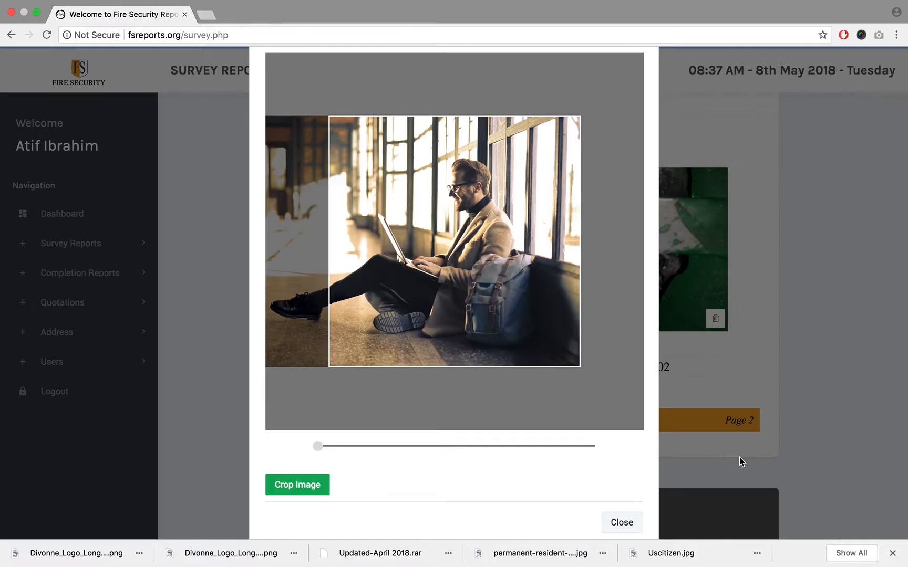
left_click(711, 447)
- Change the third photo's caption to "Image 03"
scroll(748, 322, "down", 4)
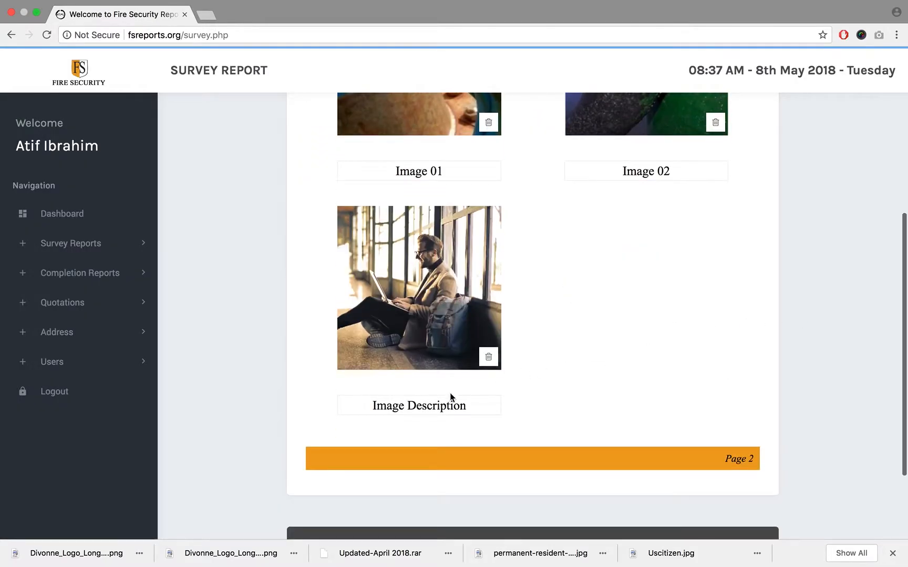
double_click(433, 407)
type("03")
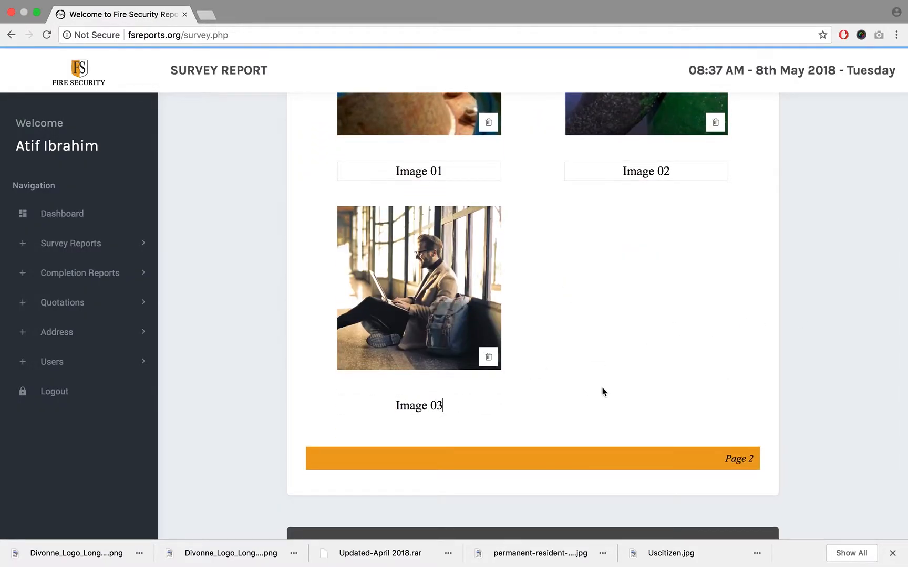
- Choose analyst-analytics-blur-106344.jpg from the Downloads folder as the fourth Condition Before image
scroll(669, 266, "up", 1)
scroll(670, 264, "up", 4)
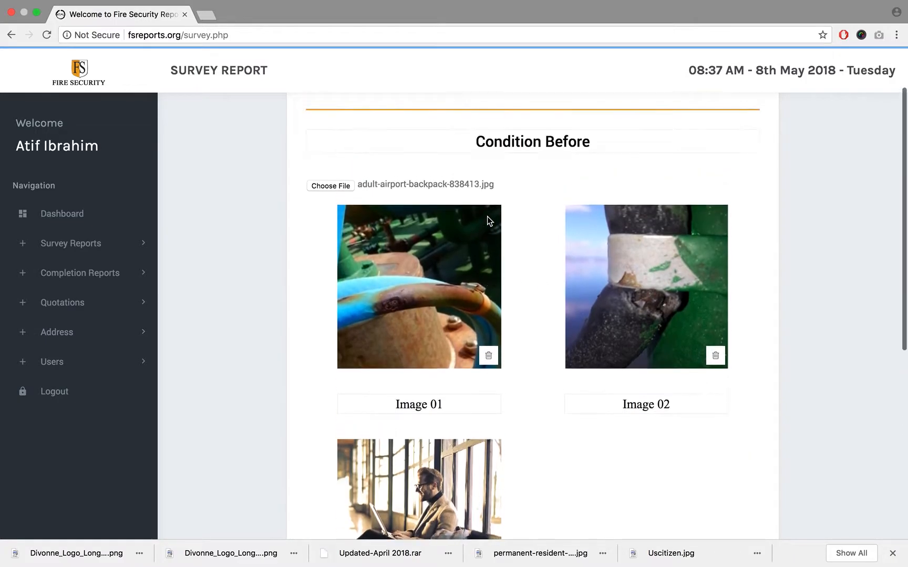
left_click(324, 186)
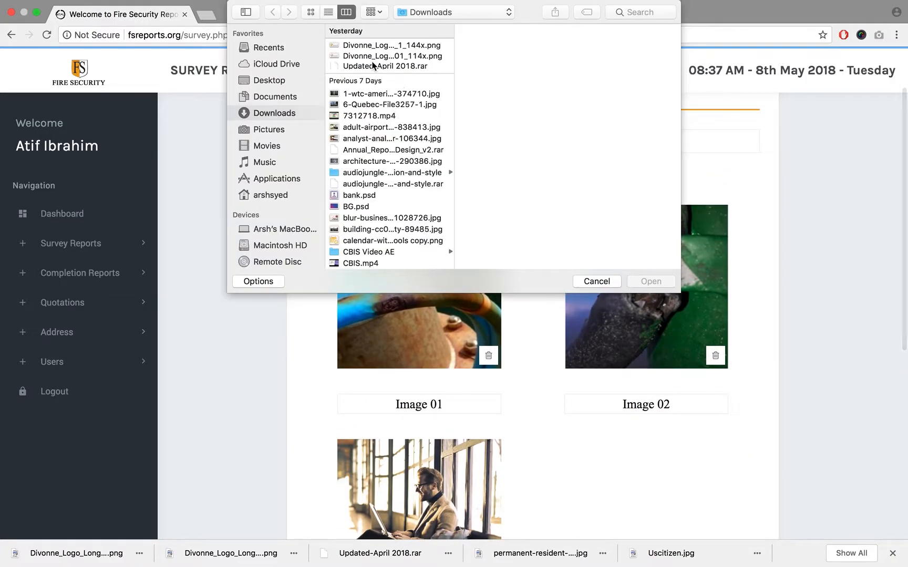
left_click(375, 139)
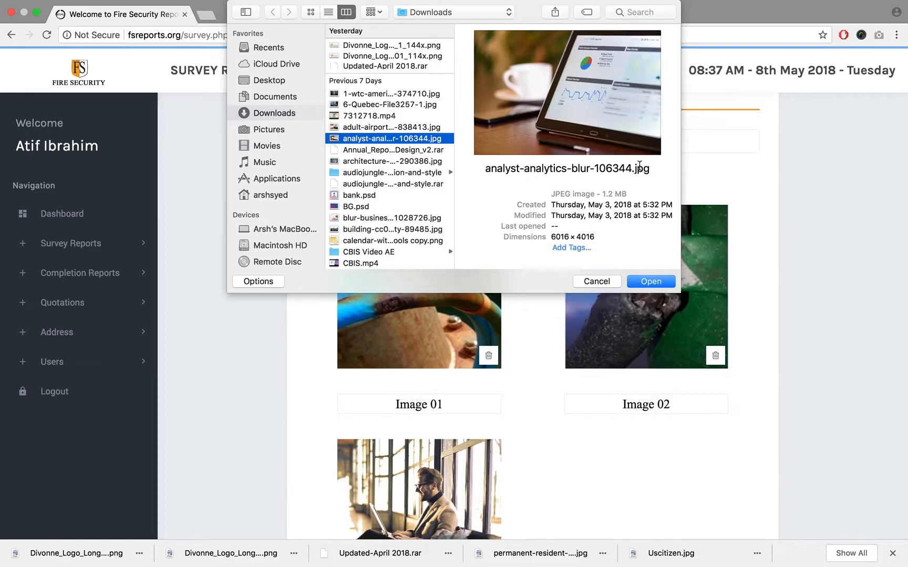
left_click_drag(603, 195, 622, 195)
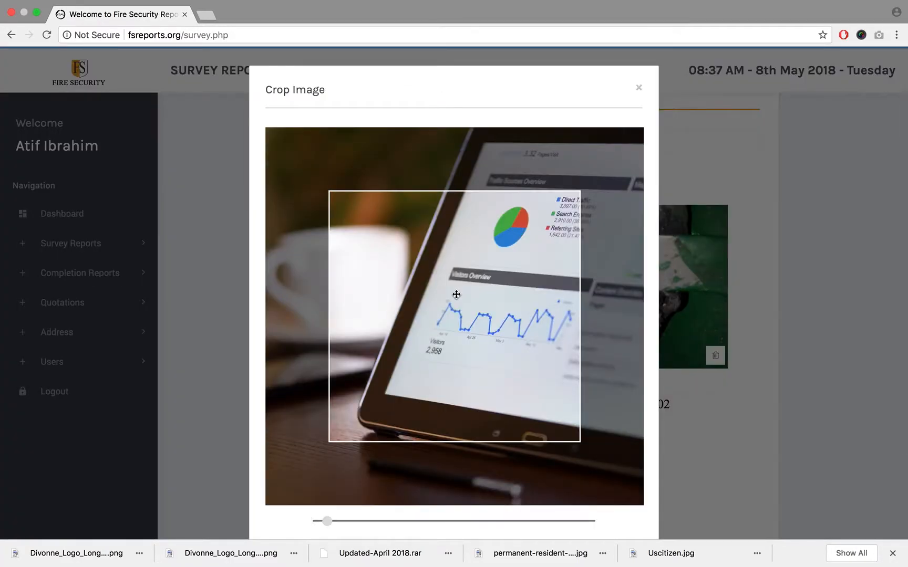
- Zoom the fourth photo fully out, shift it left so the tablet fills the frame, and apply the crop
left_click_drag(456, 294, 353, 294)
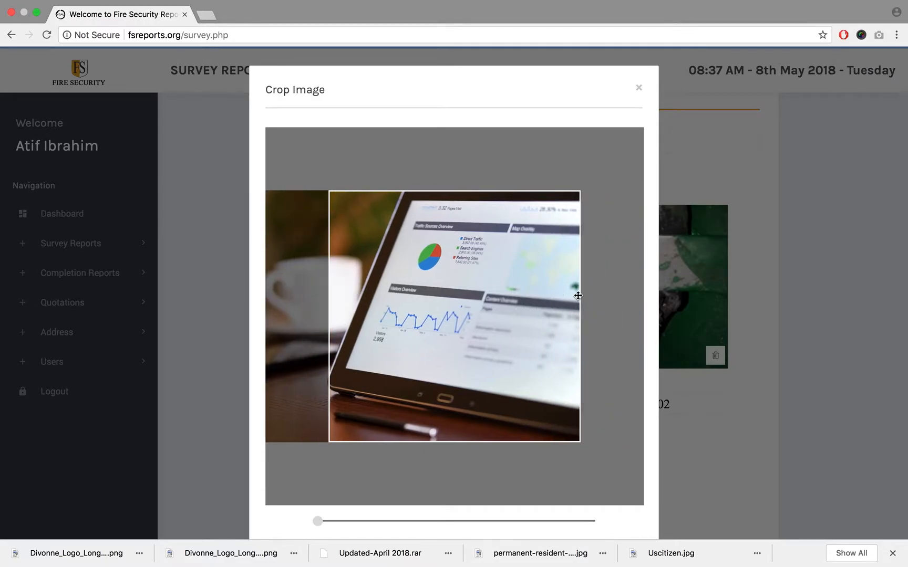
scroll(655, 327, "down", 2)
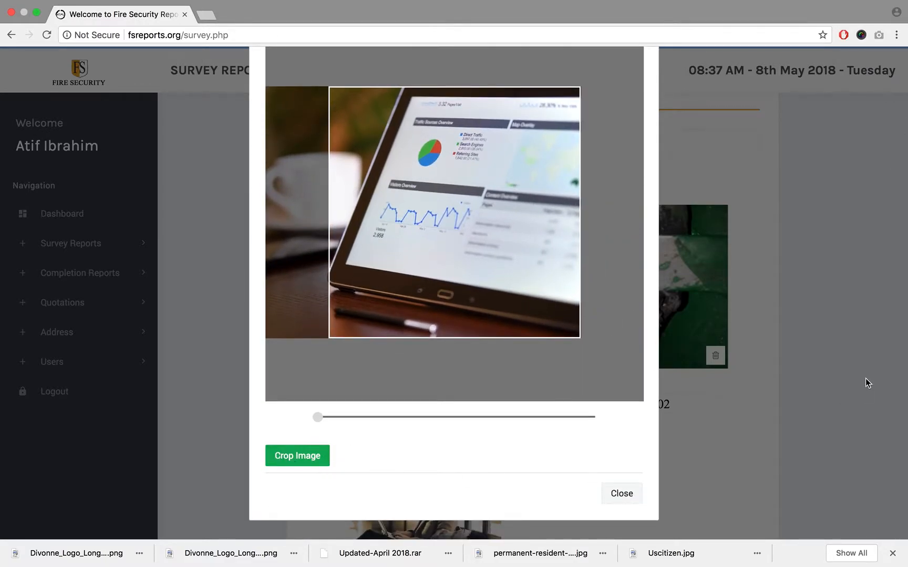
left_click(863, 356)
- Change the tablet photo's caption to "Image 04" and review the Condition Before page
scroll(862, 356, "down", 5)
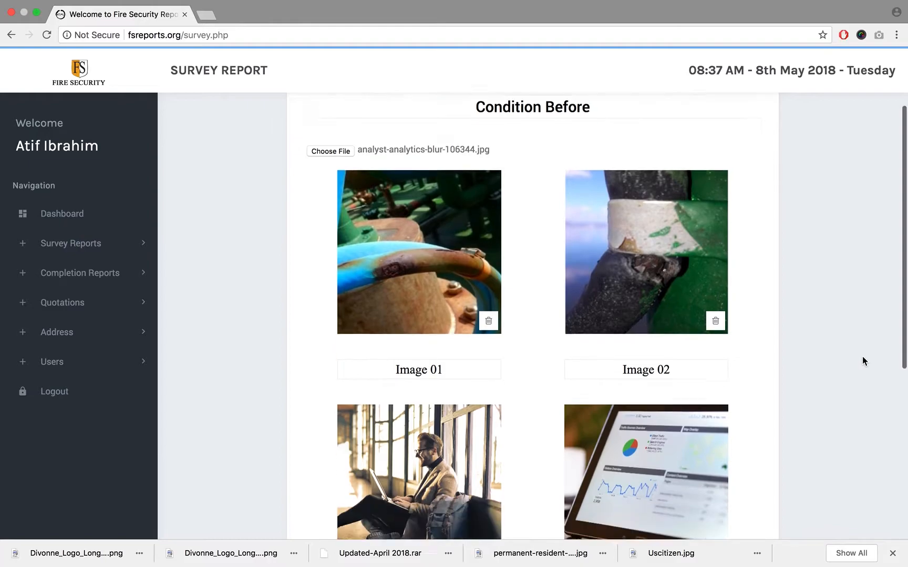
double_click(671, 456)
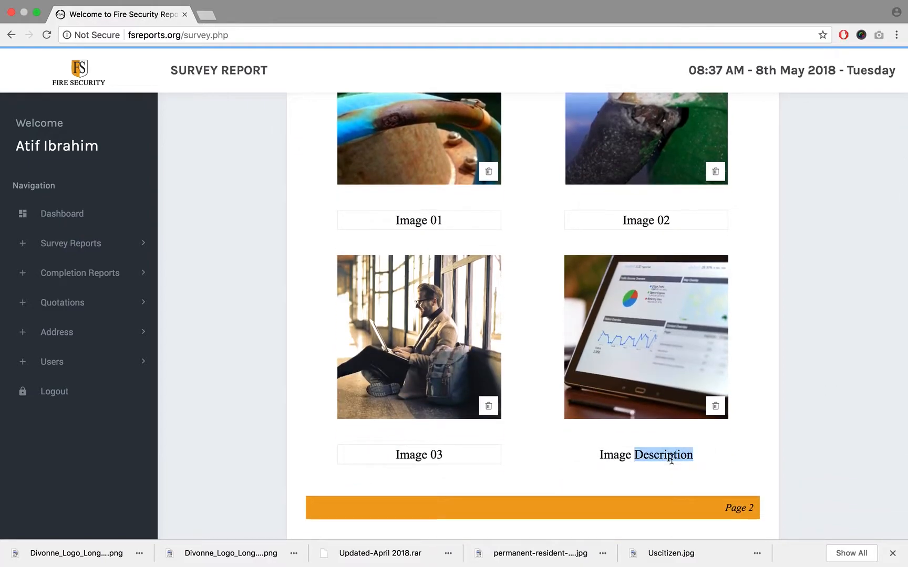
type("04")
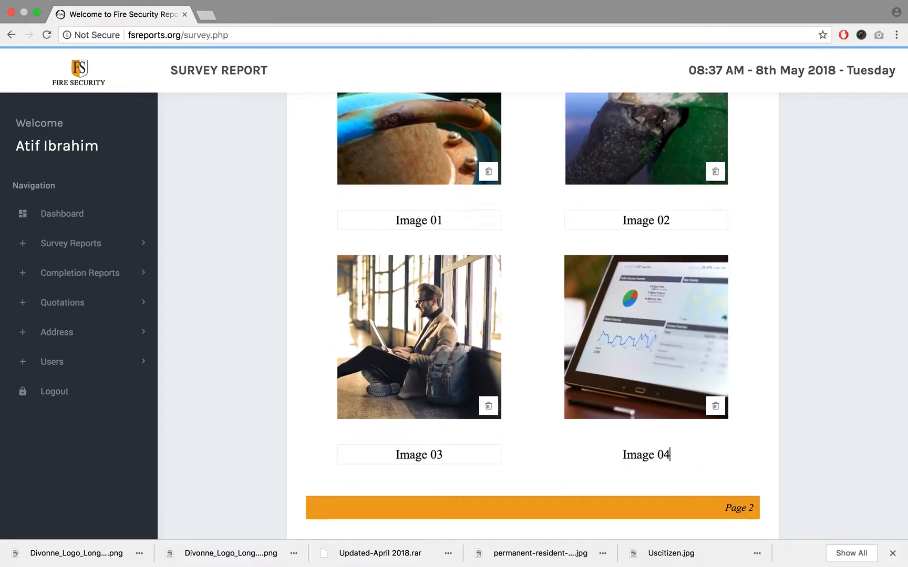
scroll(806, 355, "up", 3)
scroll(805, 352, "up", 3)
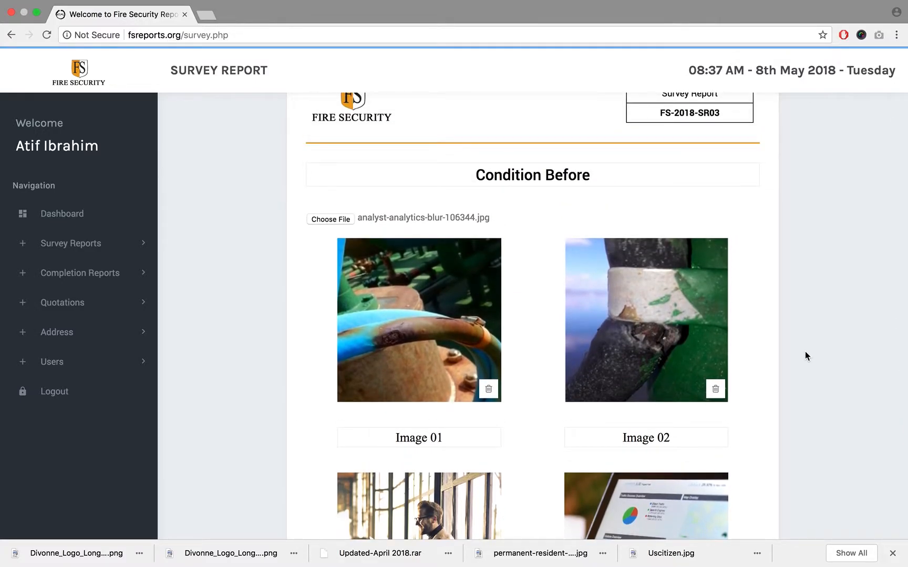
scroll(805, 352, "down", 6)
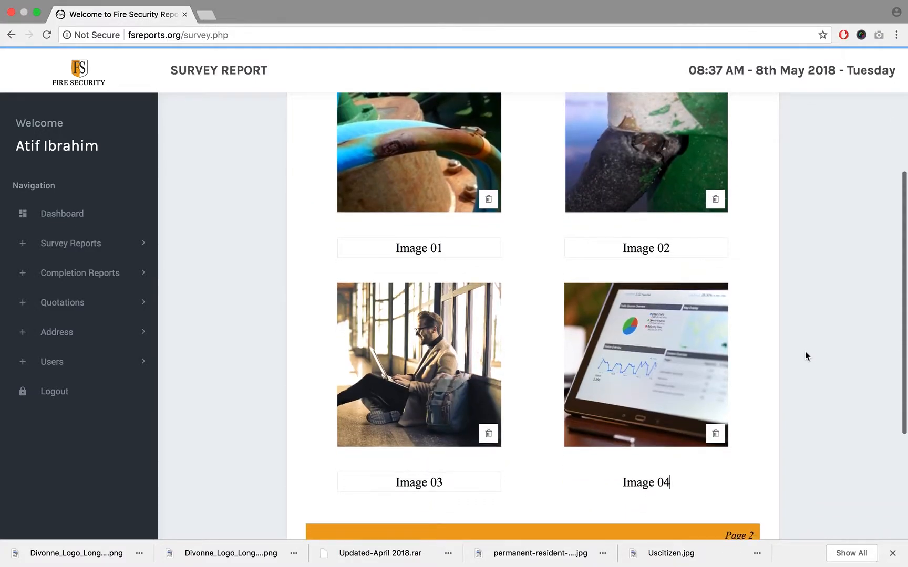
- Switch to the Diesel Generator Cables document, capture a screenshot of the HV and control cables photo, and return to the survey report
scroll(798, 315, "up", 5)
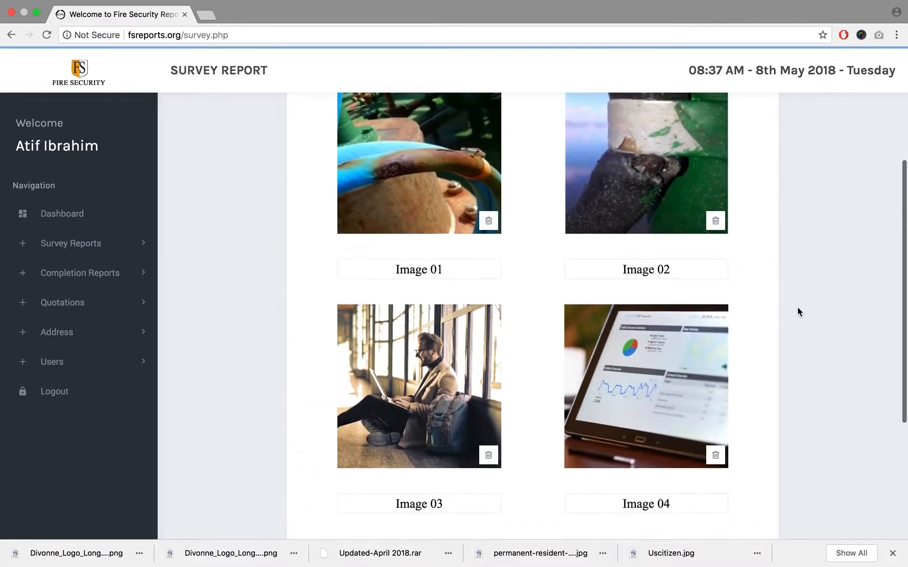
left_click(326, 263)
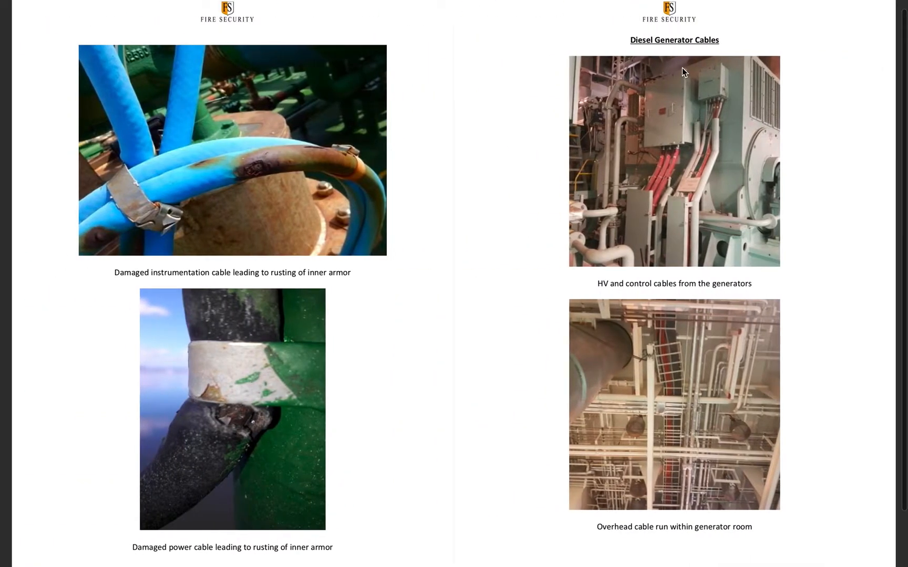
key("super+shift+4")
left_click_drag(569, 56, 781, 265)
key("super+Tab")
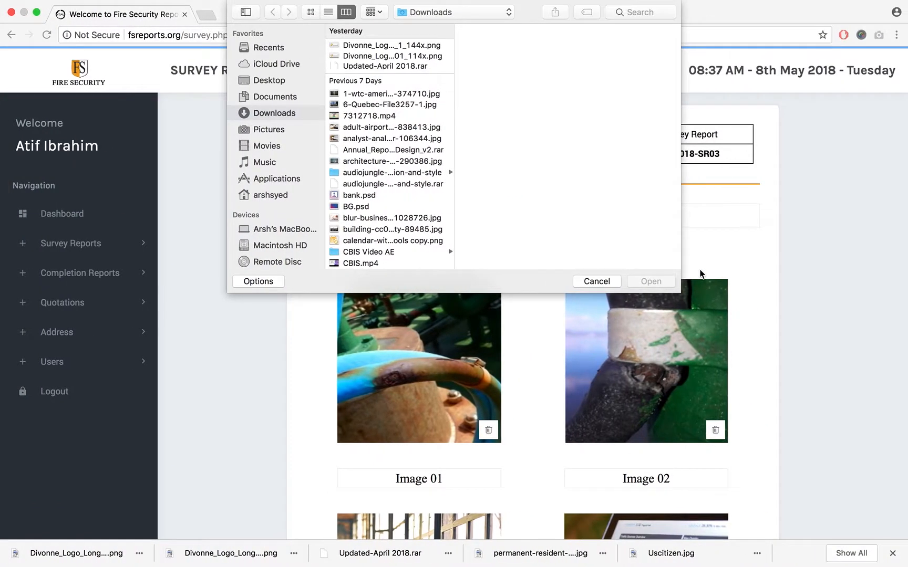
- Load Screen Shot 2018-05-08 at 12.40.48 PM.png from the Desktop as the fifth Condition Before image and apply the crop
left_click(286, 80)
left_click(370, 46)
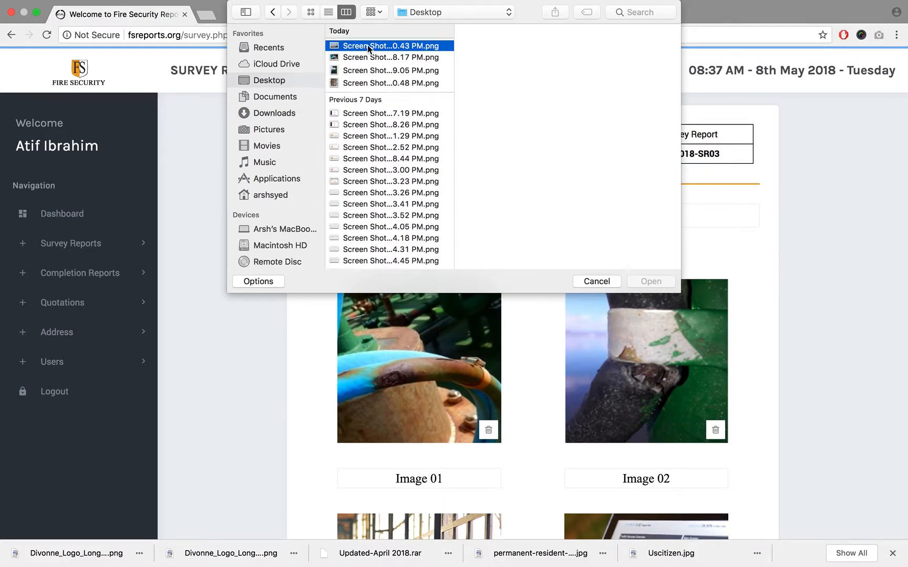
left_click(368, 83)
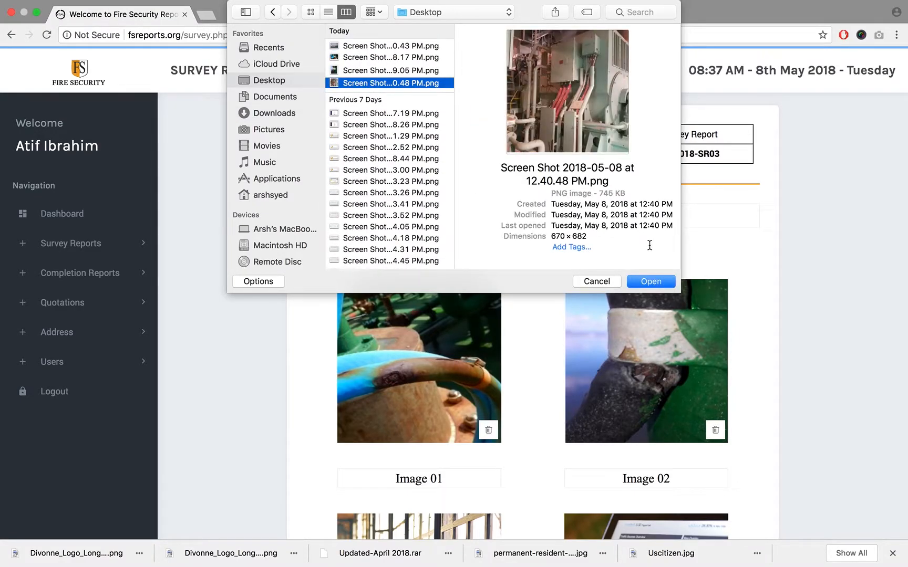
left_click(651, 282)
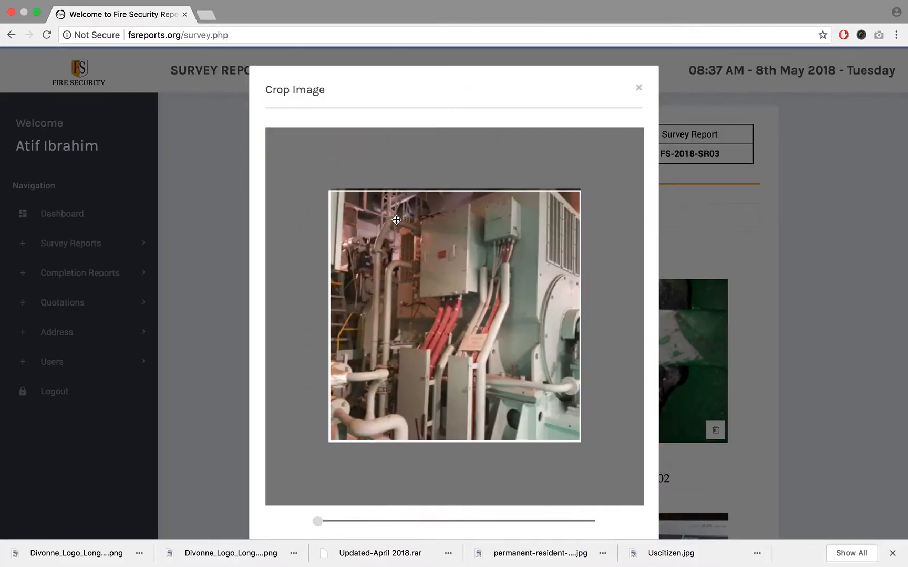
scroll(648, 264, "down", 3)
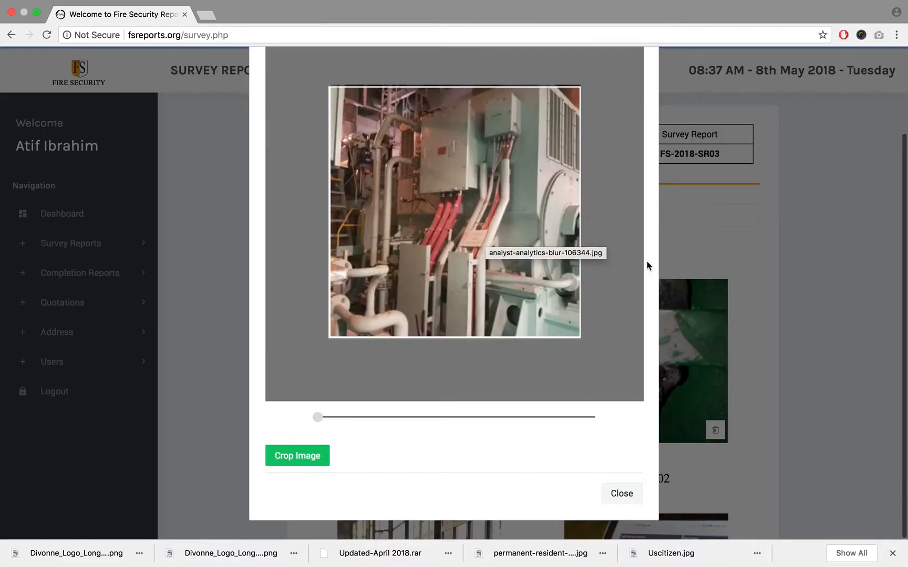
left_click(297, 456)
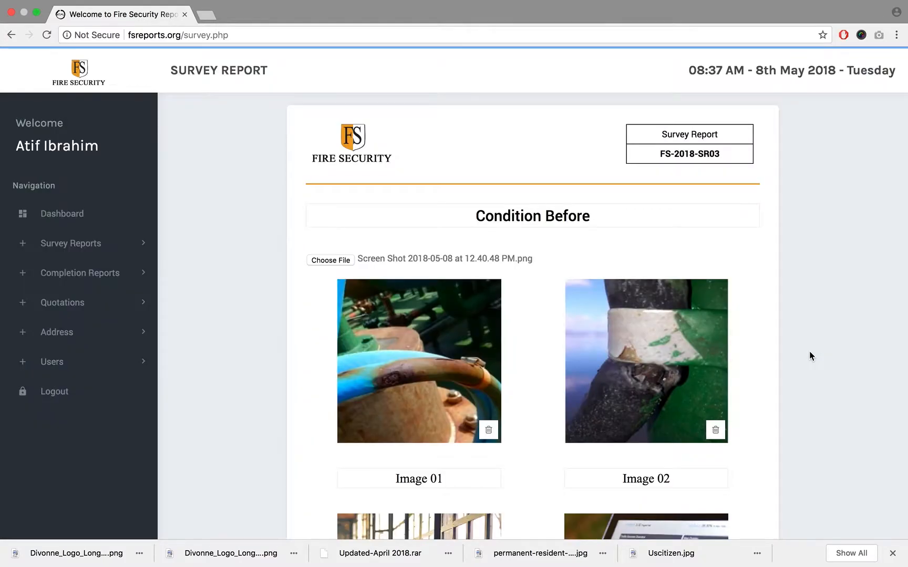
- Change the generator photo's caption to "Image 05"
scroll(810, 356, "down", 2)
scroll(810, 351, "down", 10)
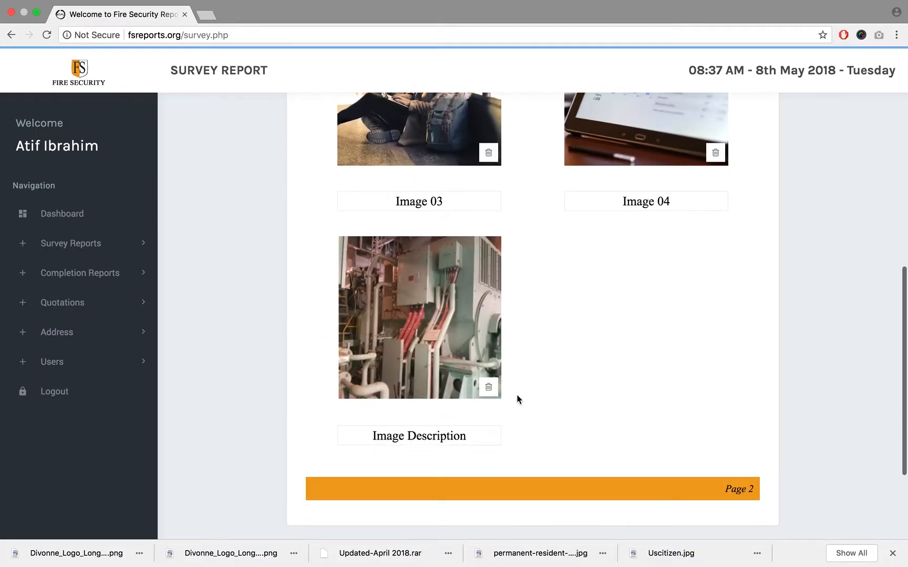
double_click(447, 429)
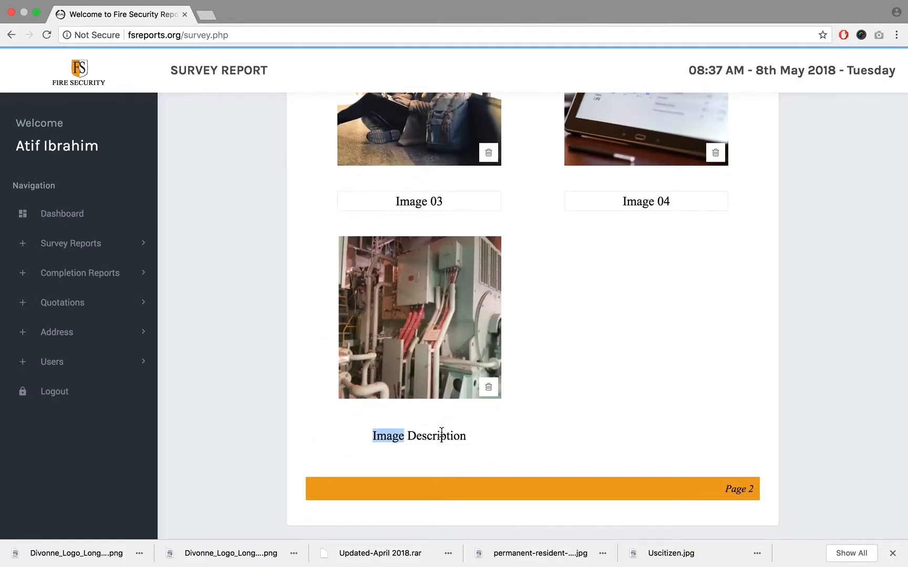
double_click(441, 436)
type("05")
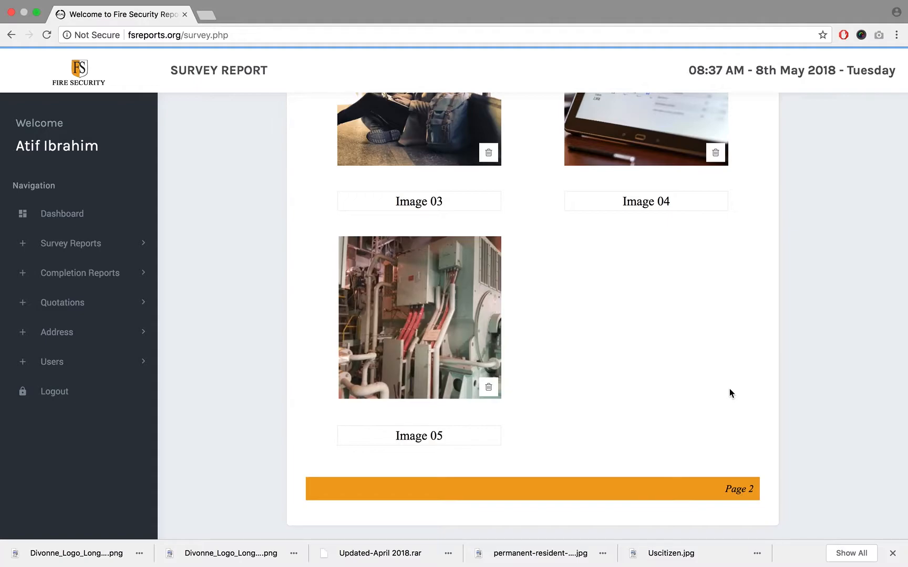
- Review the layout of the images and captions across the whole Condition Before page
scroll(729, 392, "up", 10)
scroll(730, 391, "down", 3)
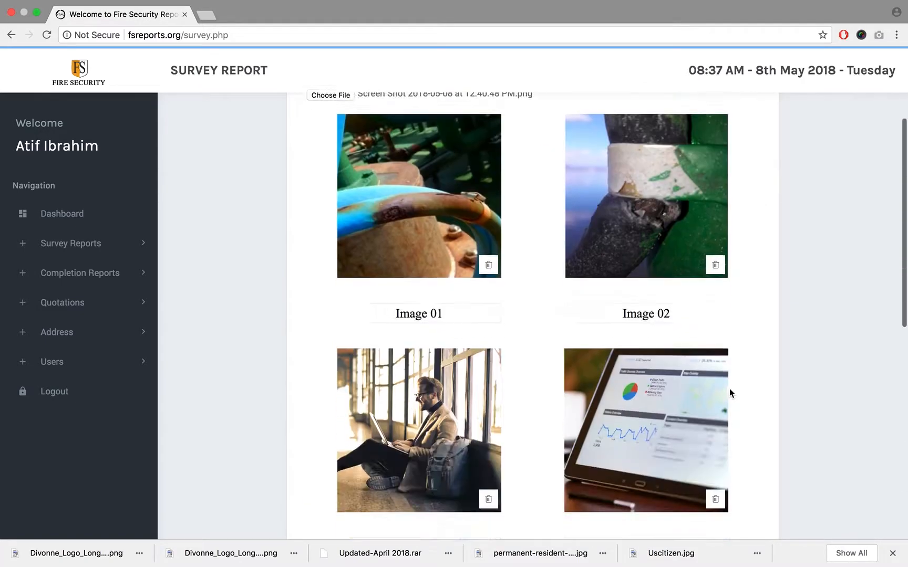
scroll(729, 391, "down", 6)
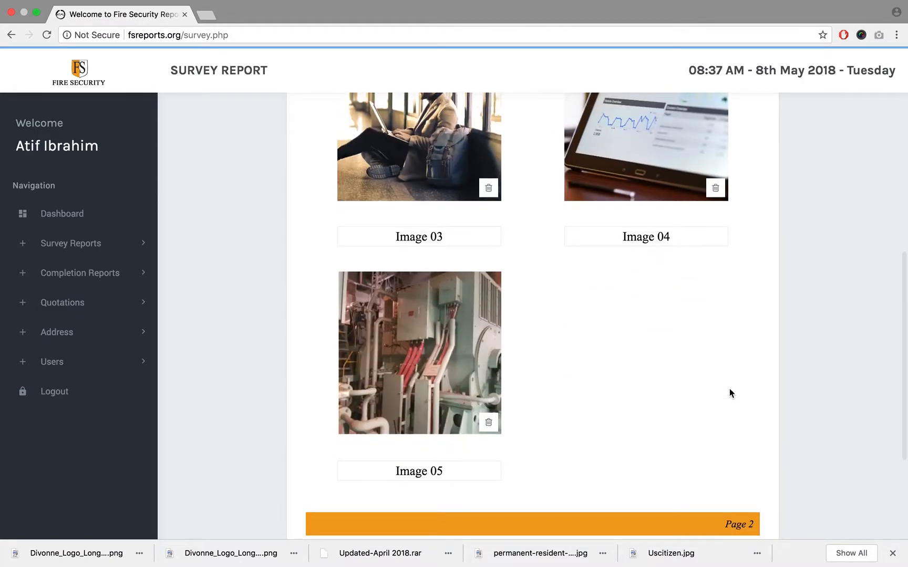
scroll(730, 393, "up", 8)
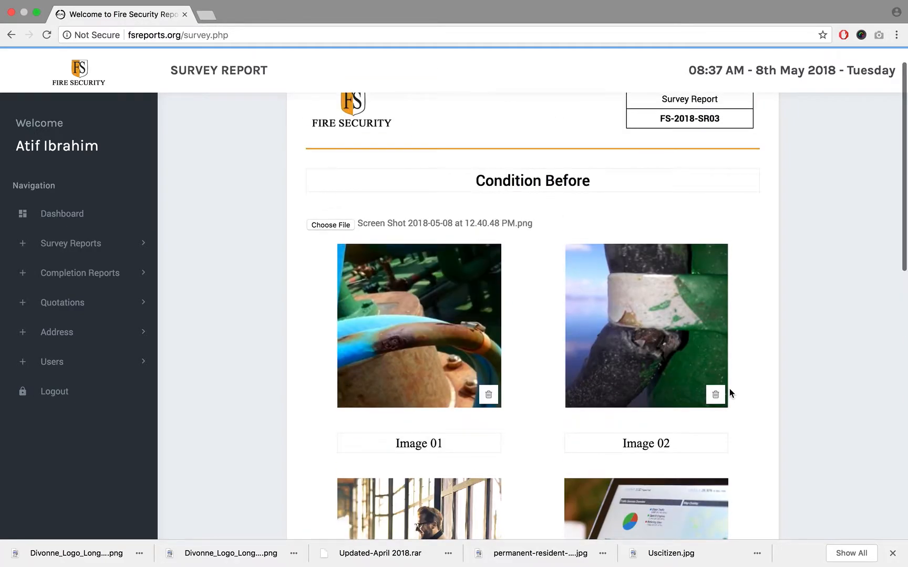
scroll(729, 393, "down", 2)
scroll(570, 366, "down", 9)
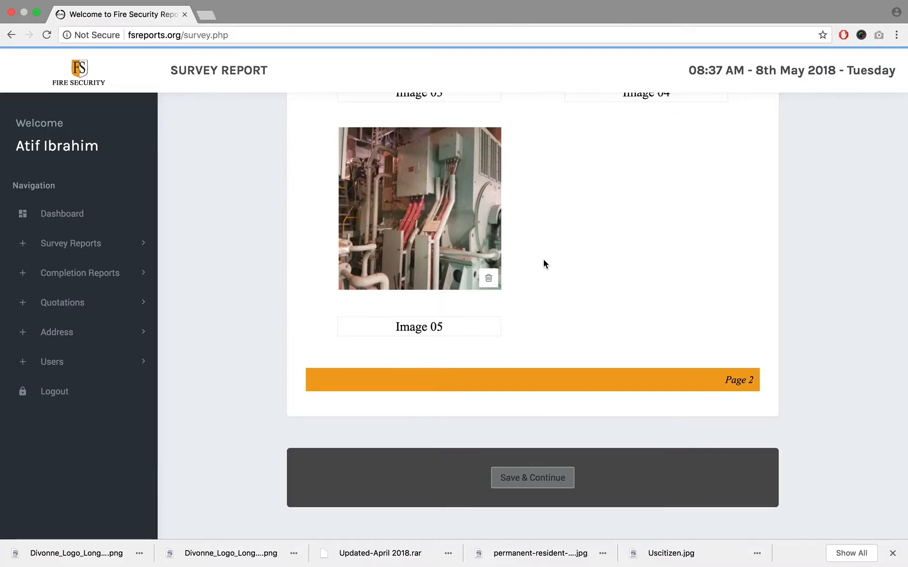
scroll(543, 259, "up", 5)
scroll(543, 263, "up", 2)
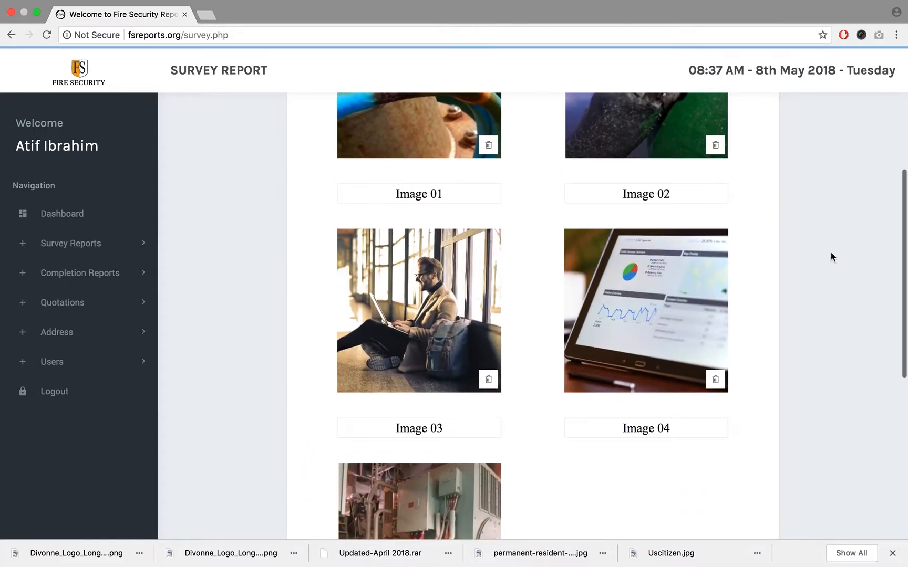
scroll(801, 251, "down", 5)
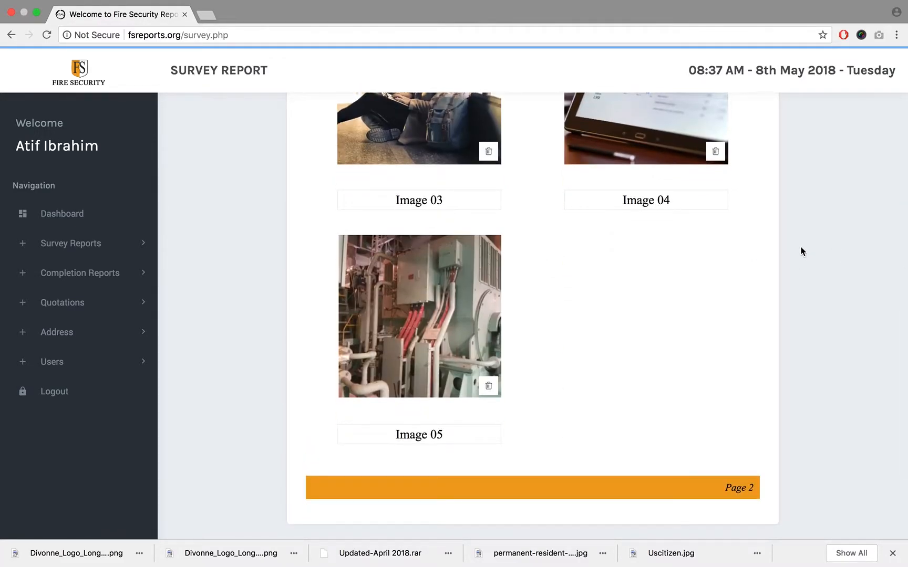
scroll(801, 251, "up", 5)
scroll(801, 251, "up", 3)
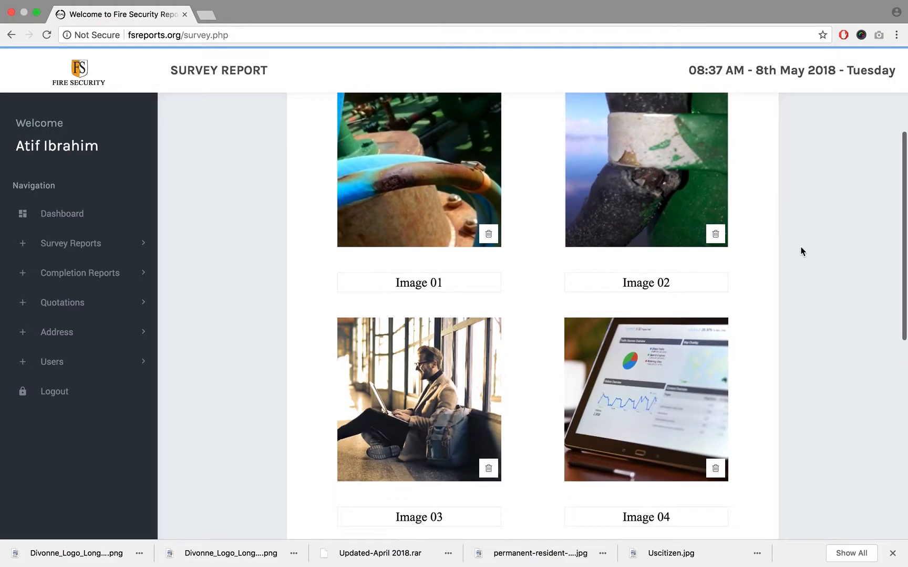
scroll(801, 252, "up", 1)
scroll(801, 251, "down", 3)
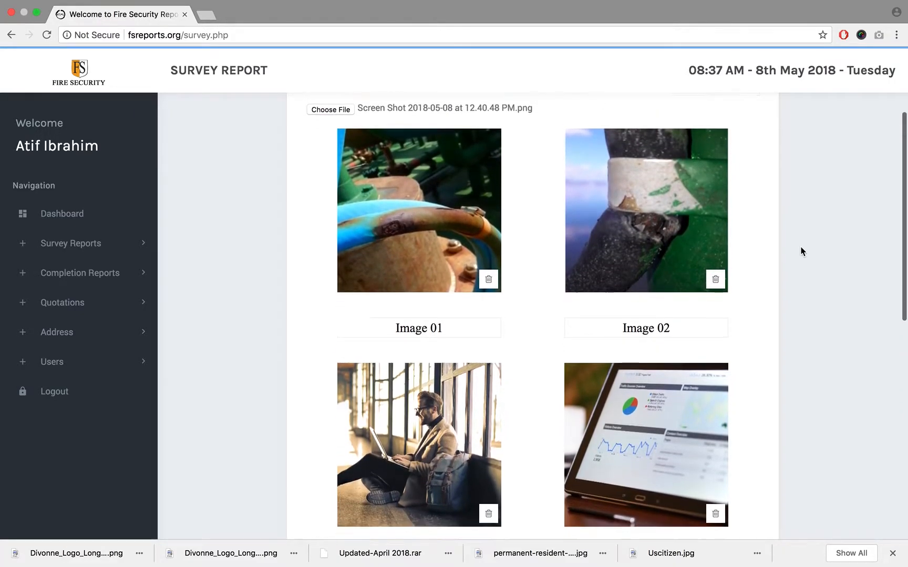
scroll(801, 251, "up", 4)
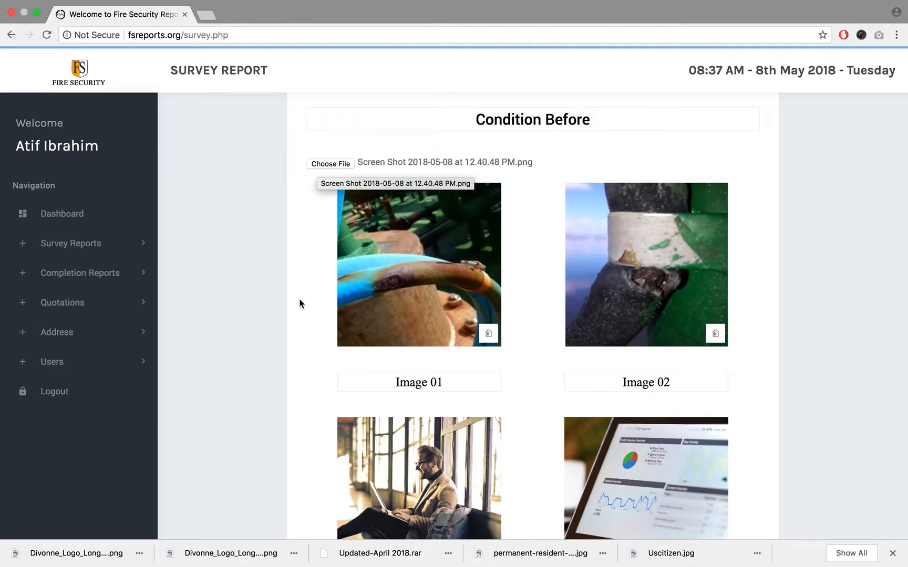
- Replace the generator photo's caption with the test text "ailshjdliasjd" and clear the caption completely
scroll(299, 305, "down", 5)
scroll(298, 306, "down", 4)
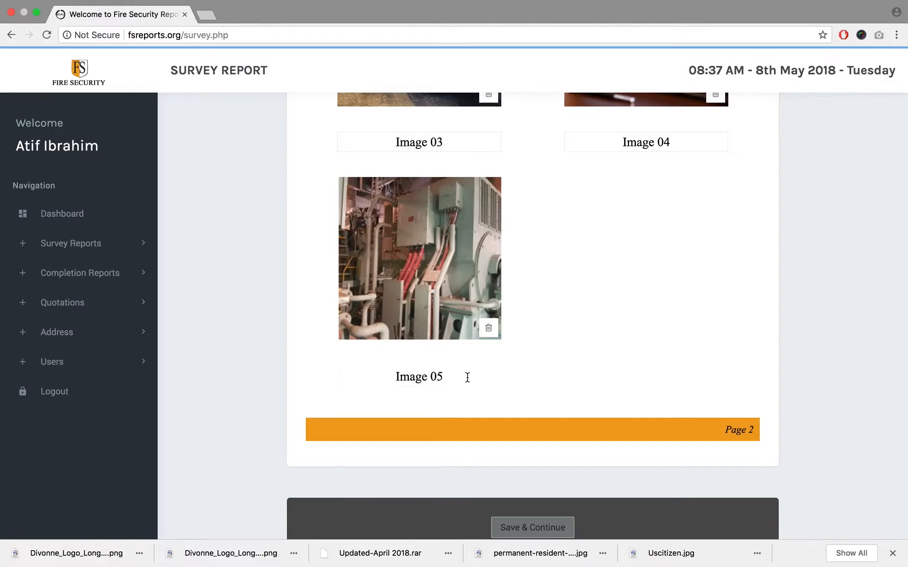
left_click_drag(467, 380, 374, 380)
type("ailshjdliasjd")
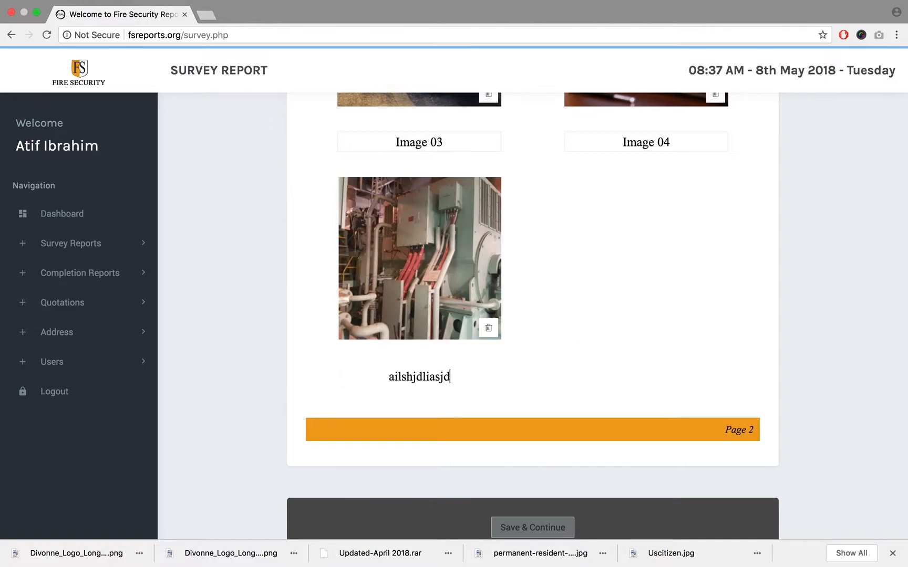
key("super+a")
key("BackSpace")
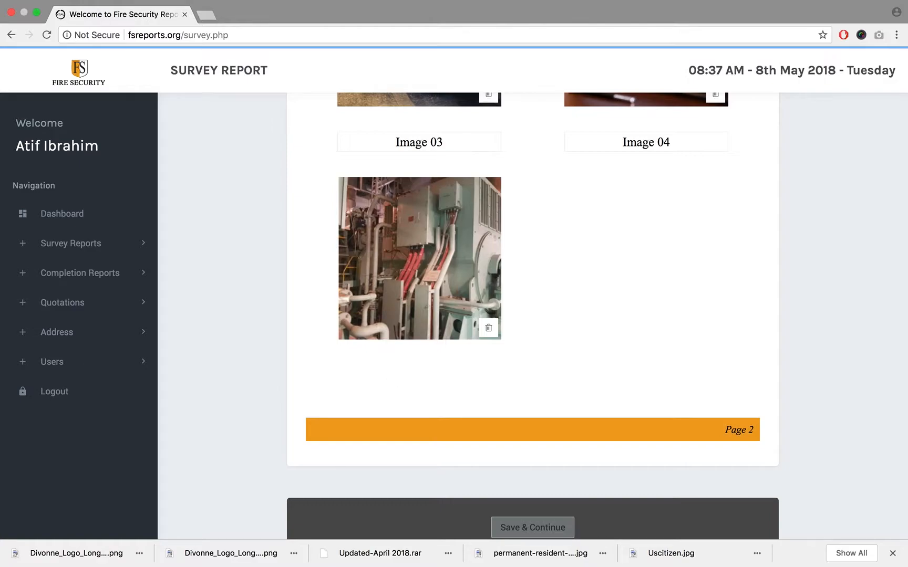
type("Con")
key("BackSpace")
key("BackSpace")
key("BackSpace")
- Enter "A Big Sentance can be written" as the generator photo's caption
scroll(558, 351, "down", 3)
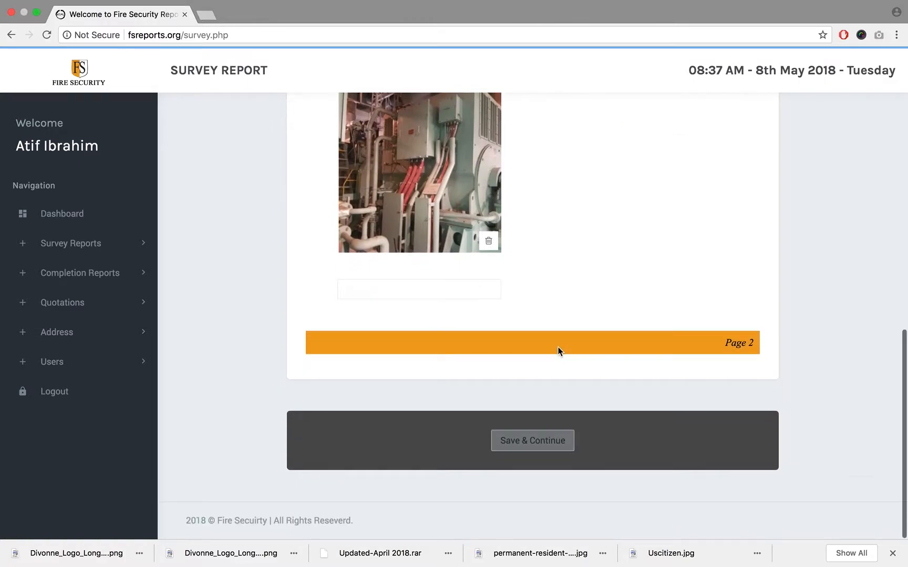
left_click(479, 295)
type("A ")
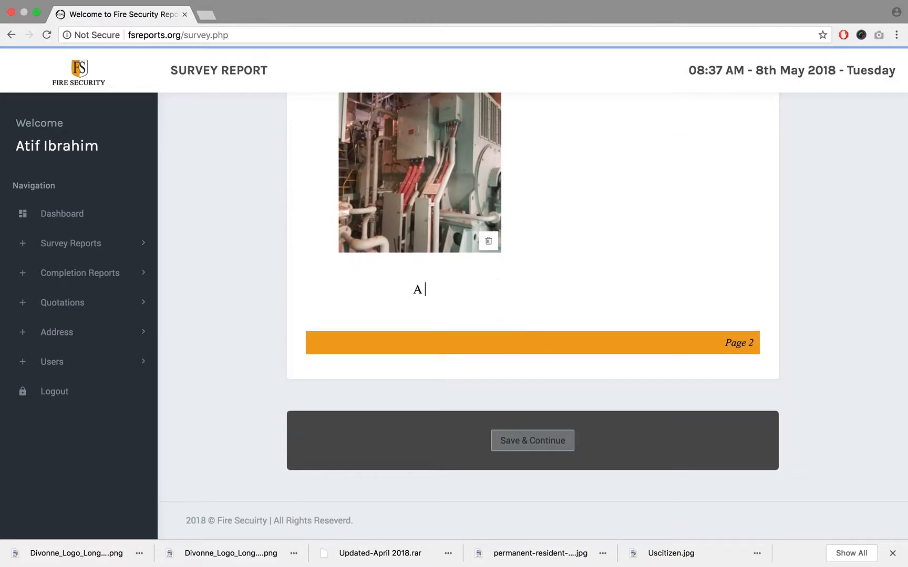
type("Big Sentance can be ")
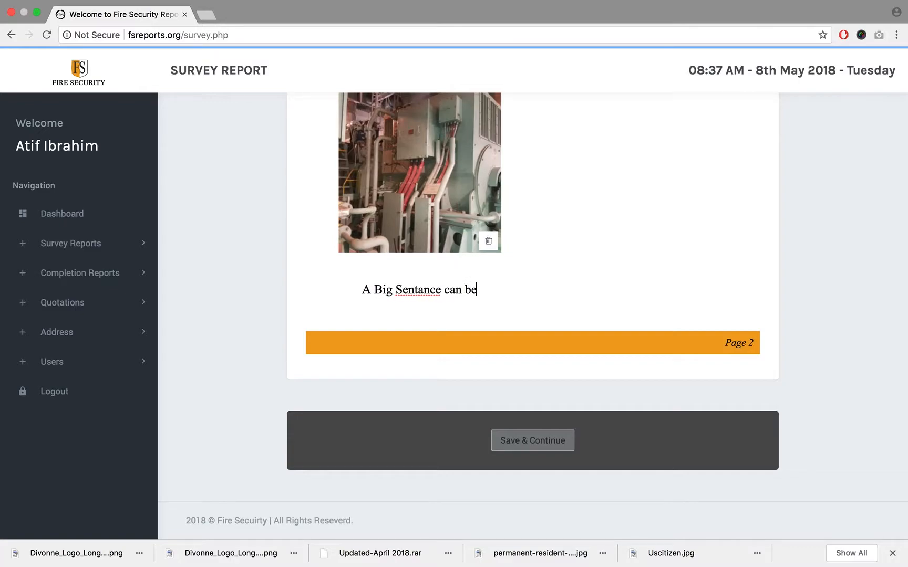
type("written")
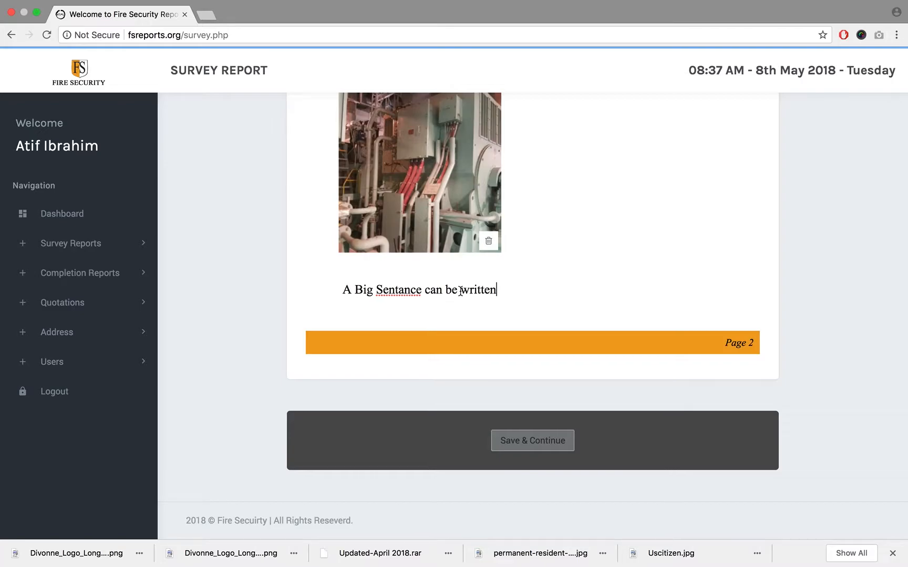
- Correct "Sentance" to "Sentence" in the generator photo's caption and extend the caption with "with descr"
left_click(413, 295)
right_click(413, 295)
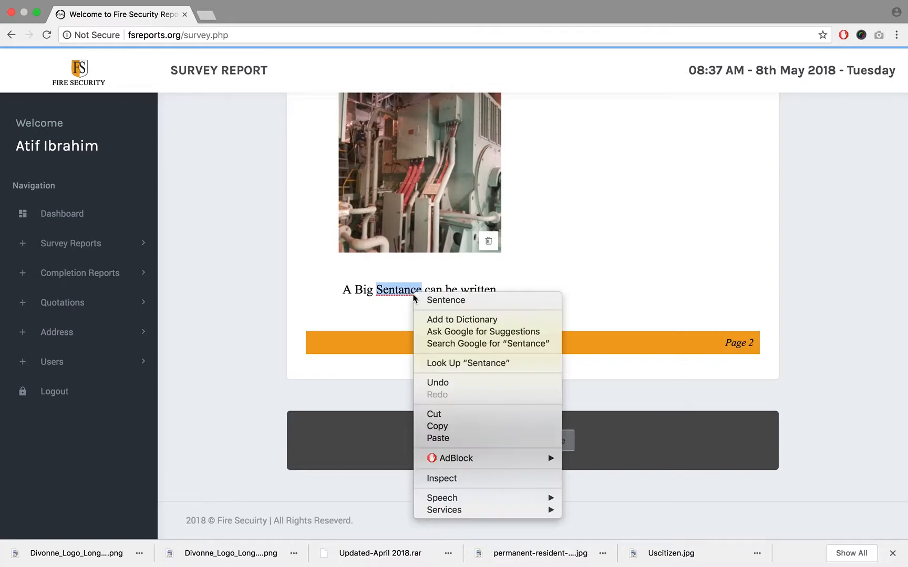
left_click(427, 304)
left_click(498, 290)
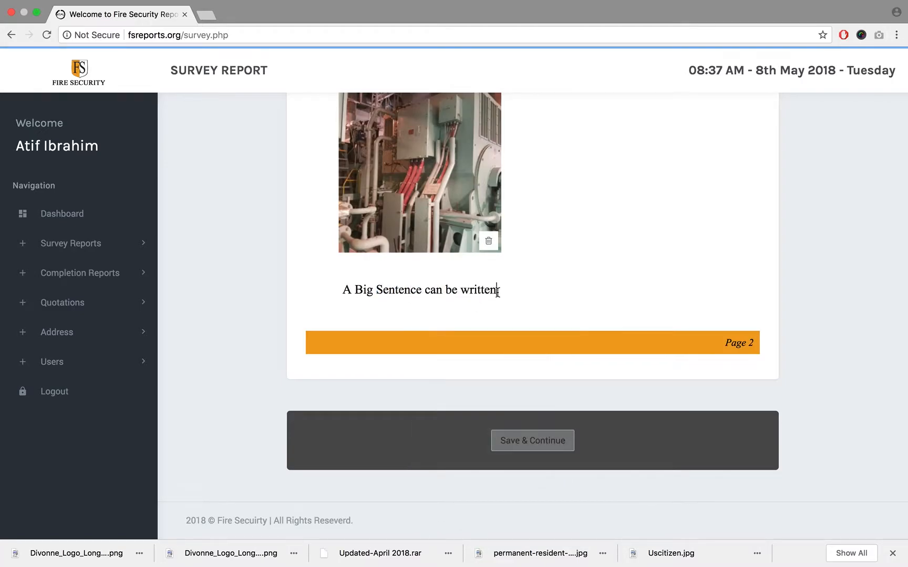
type("wi")
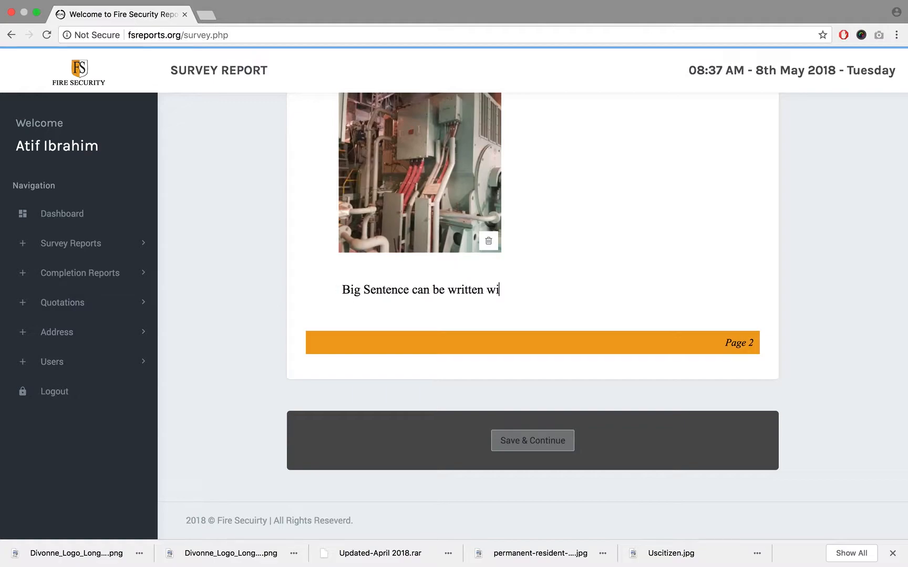
type("th d")
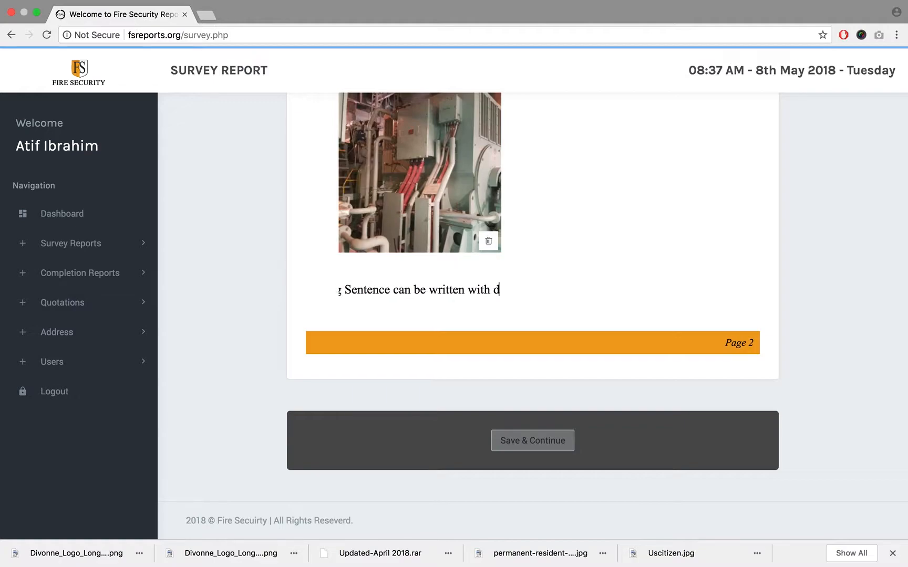
type("escr")
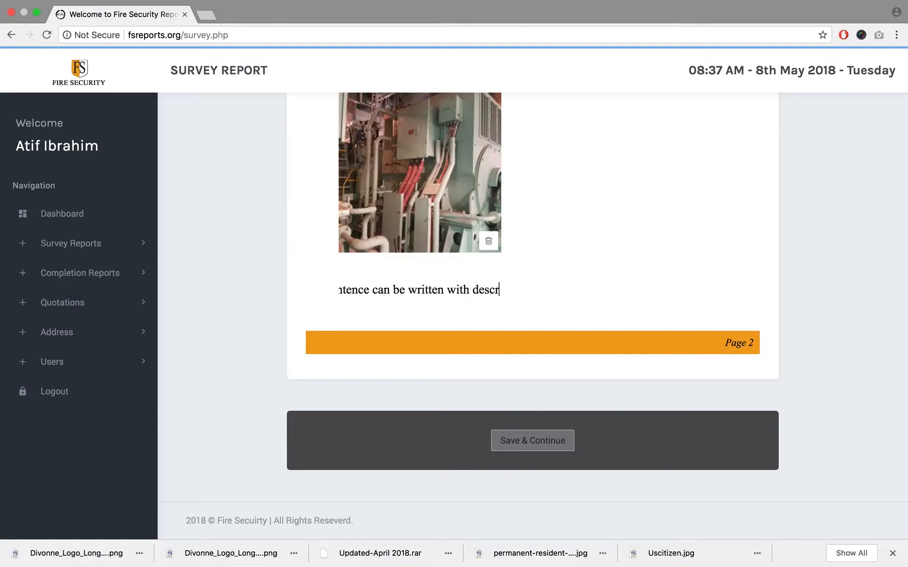
- Examine how the long caption fits its field by extending a selection back through its text
key("shift+Left")
key("shift+Left")
key("shift+Left")
key("shift+Left")
key("shift+Left")
key("shift+Left")
key("shift+Left")
key("shift+Left")
key("shift+Left")
key("shift+Left")
key("shift+Left")
key("shift+Left")
key("shift+Left")
key("shift+Left")
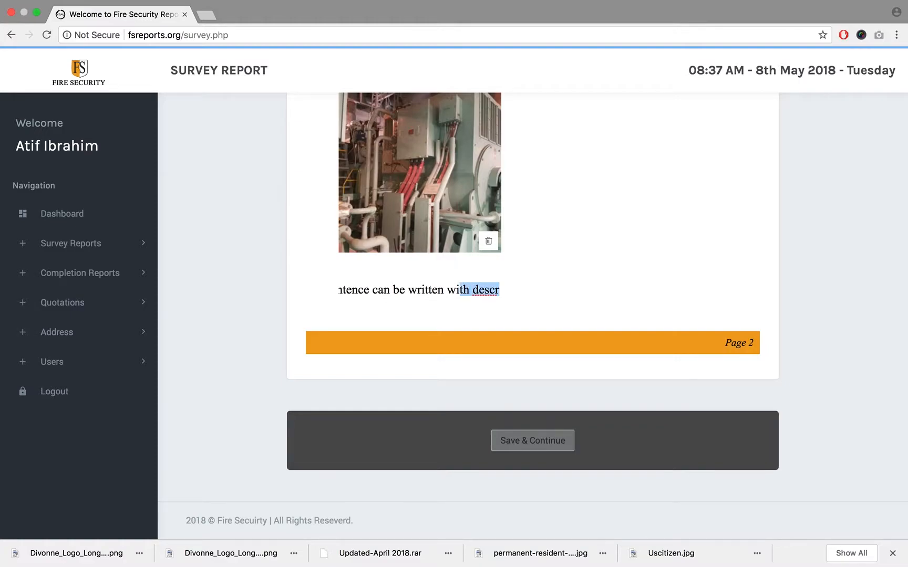
key("shift+Left")
key("shift+Left")
key("shift+Left")
key("shift+Left")
key("shift+Left")
key("shift+Left")
key("shift+Left")
key("shift+Left")
key("shift+Left")
key("shift+Left")
key("shift+Left")
key("shift+Left")
key("shift+Left")
key("shift+Left")
key("shift+Left")
key("shift+Left")
key("shift+Left")
key("shift+Left")
key("shift+Left")
key("shift+Left")
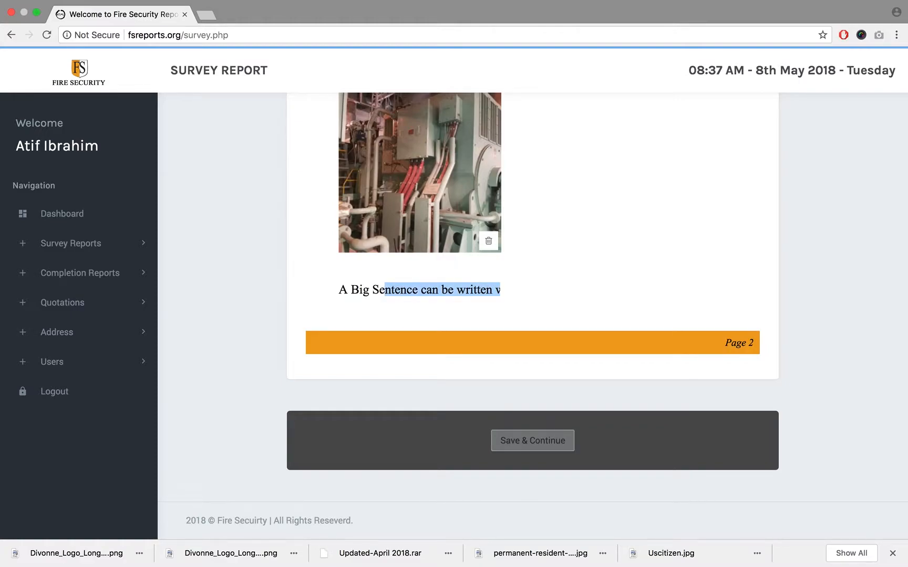
key("shift+Left")
key("shift+Left")
key("Right")
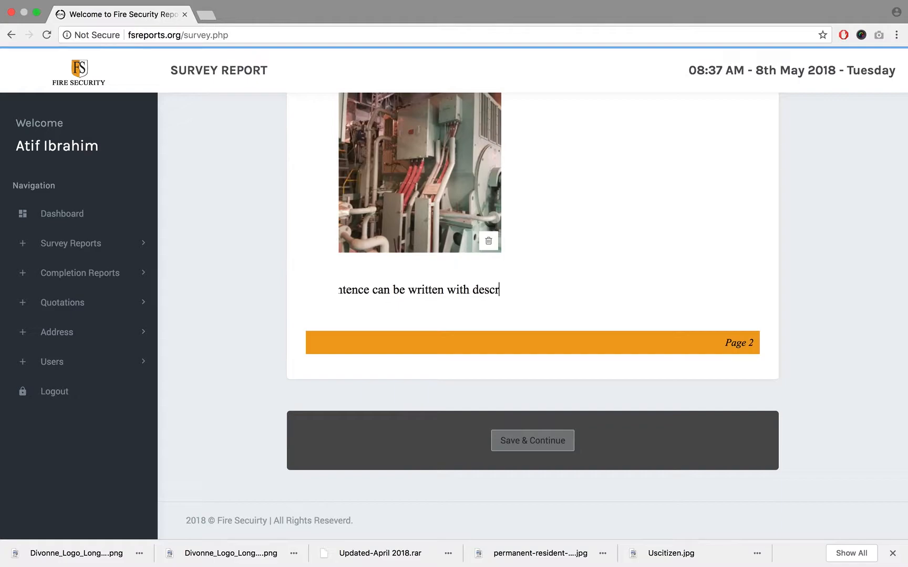
- Remove "descr" from the end of the generator photo's caption so it ends with "with"
key("BackSpace")
key("BackSpace")
key("BackSpace")
key("BackSpace")
key("BackSpace")
key("BackSpace")
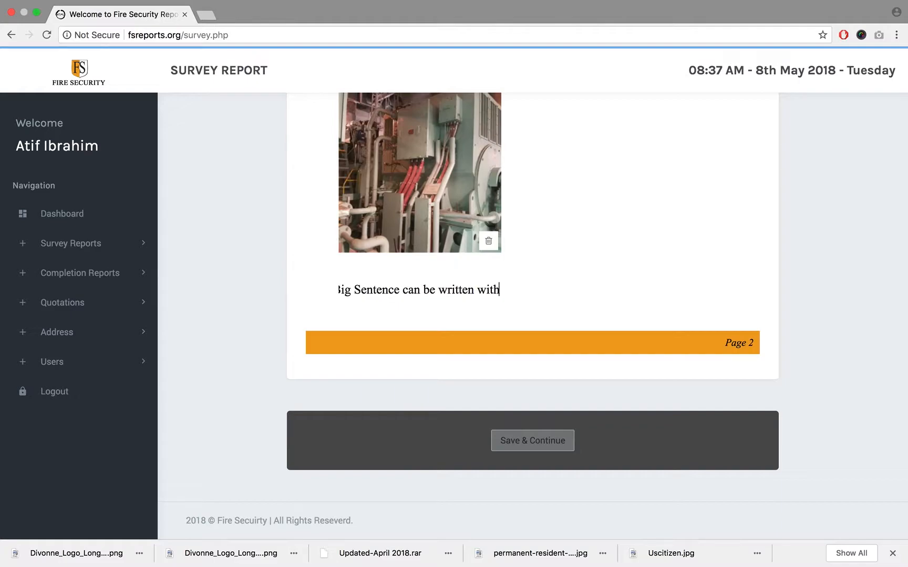
- Examine the generator photo's long caption by moving the text cursor back to its beginning and forward to its end
key("Left")
key("Left")
key("Left")
key("Left")
key("Left")
key("Left")
key("Left")
key("Left")
key("Left")
key("Left")
key("Left")
key("Left")
key("Left")
key("Left")
key("Left")
key("Left")
key("Left")
key("Left")
key("Left")
key("Left")
key("Left")
key("Left")
key("Left")
key("Left")
key("Left")
key("Left")
key("Left")
key("Left")
key("Left")
key("Left")
key("Left")
key("Left")
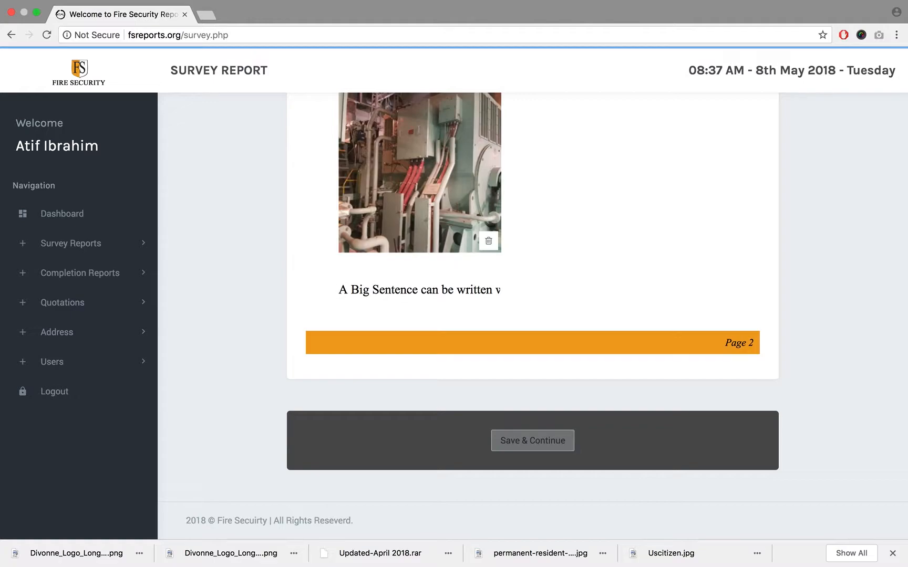
key("Right")
key("Right")
key("Right")
key("Right")
key("Right")
key("Right")
key("Right")
key("Right")
key("Right")
key("Right")
key("Right")
key("Right")
key("Right")
key("Right")
key("Right")
key("Right")
key("Right")
key("Right")
key("Right")
key("Right")
key("Right")
key("Right")
key("Right")
key("Right")
key("Right")
key("Right")
key("Right")
key("Right")
key("Right")
key("Right")
key("Right")
key("Right")
key("Right")
key("Right")
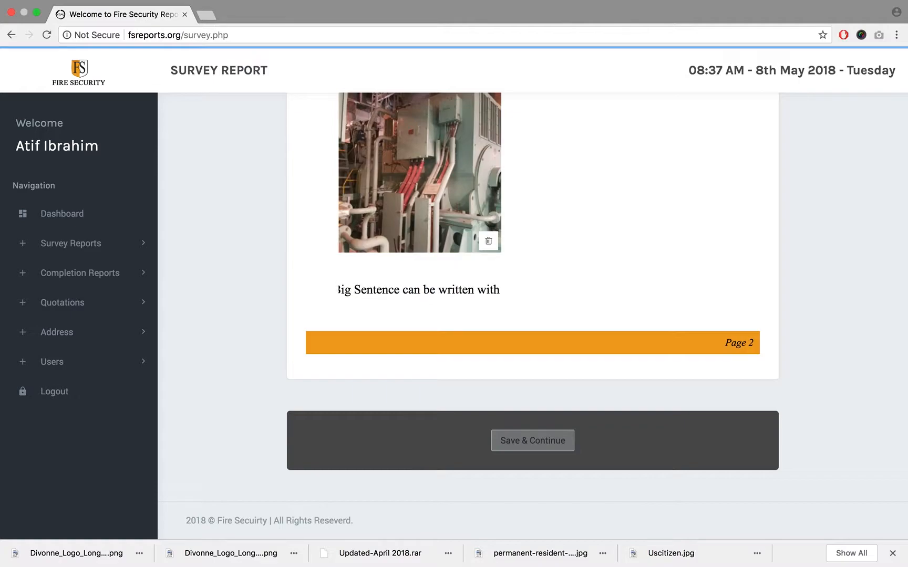
- Leave the generator photo's caption and inspect its cut-off text by shifting it sideways within the field
scroll(572, 256, "up", 2)
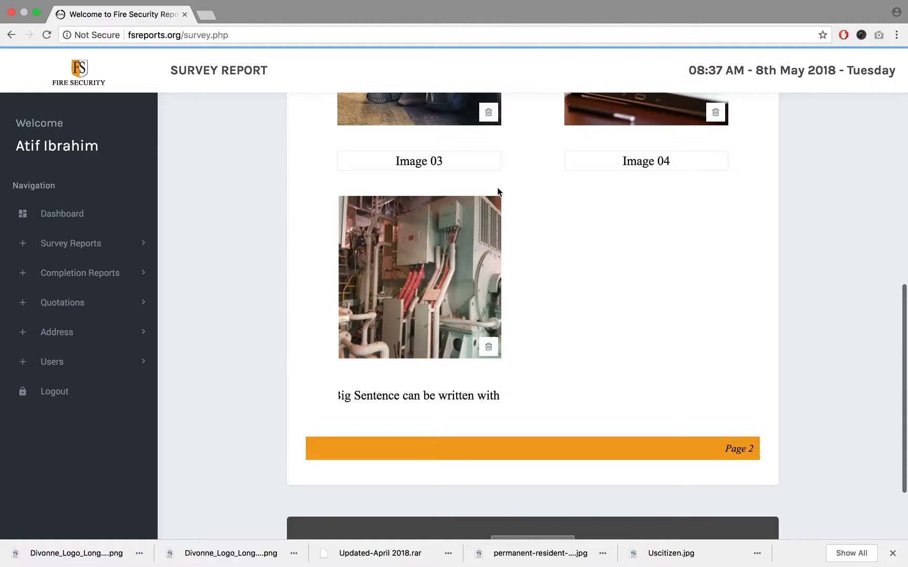
left_click(454, 160)
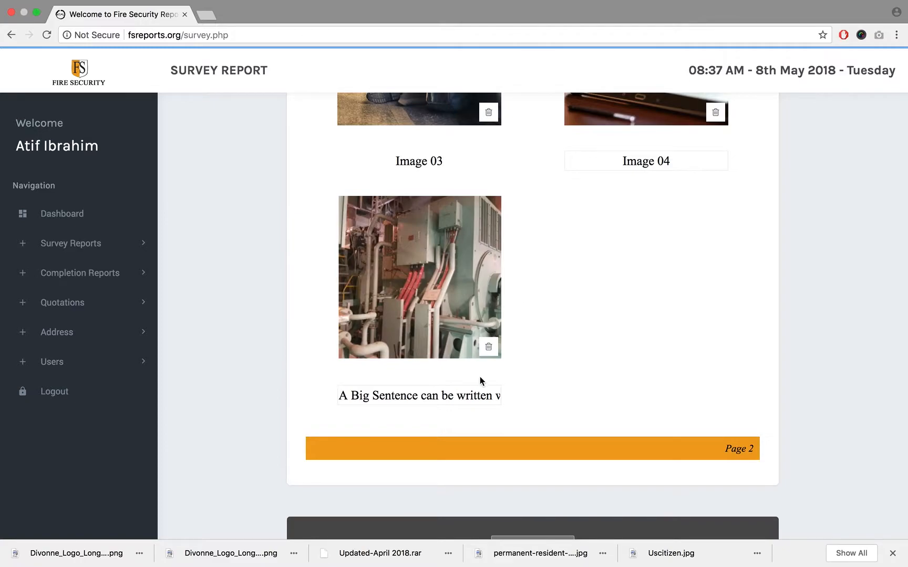
scroll(469, 391, "right", 1)
scroll(469, 391, "left", 1)
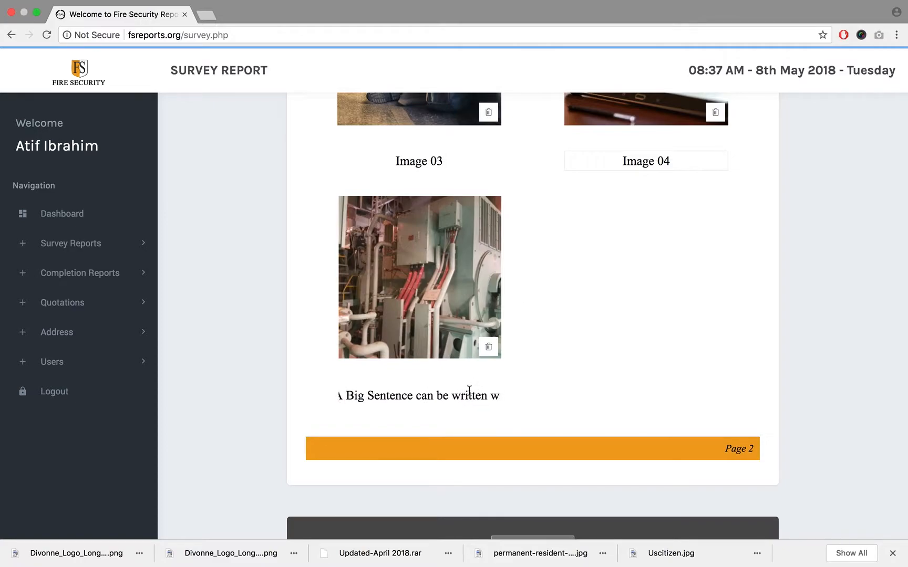
scroll(470, 391, "right", 1)
scroll(469, 391, "left", 1)
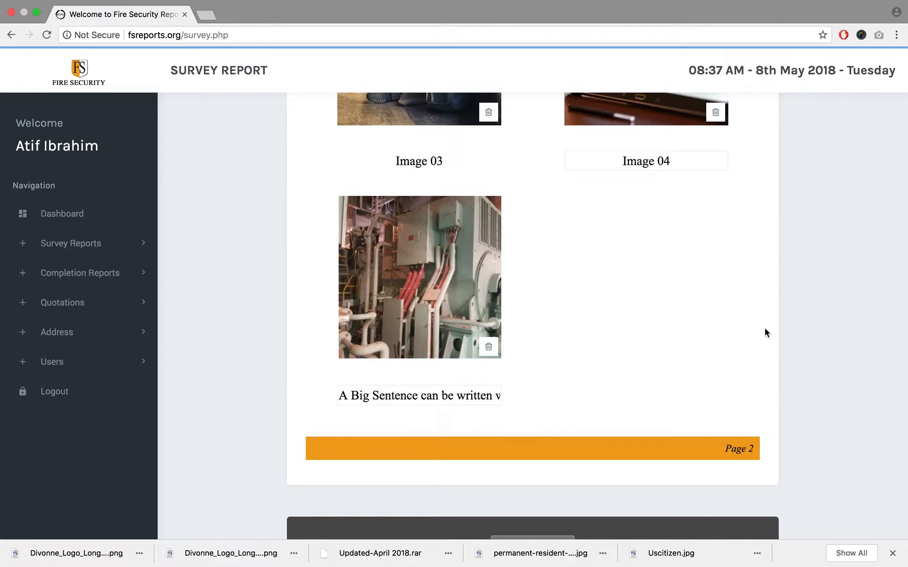
- Review the five photos and their captions on the Condition Before page, from the page footer up to the heading
scroll(765, 328, "down", 3)
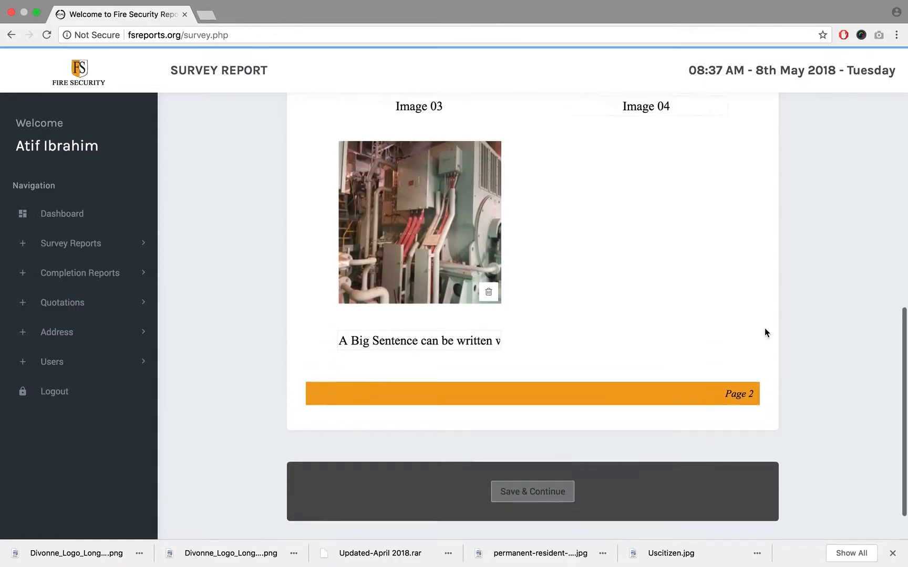
scroll(765, 332, "up", 3)
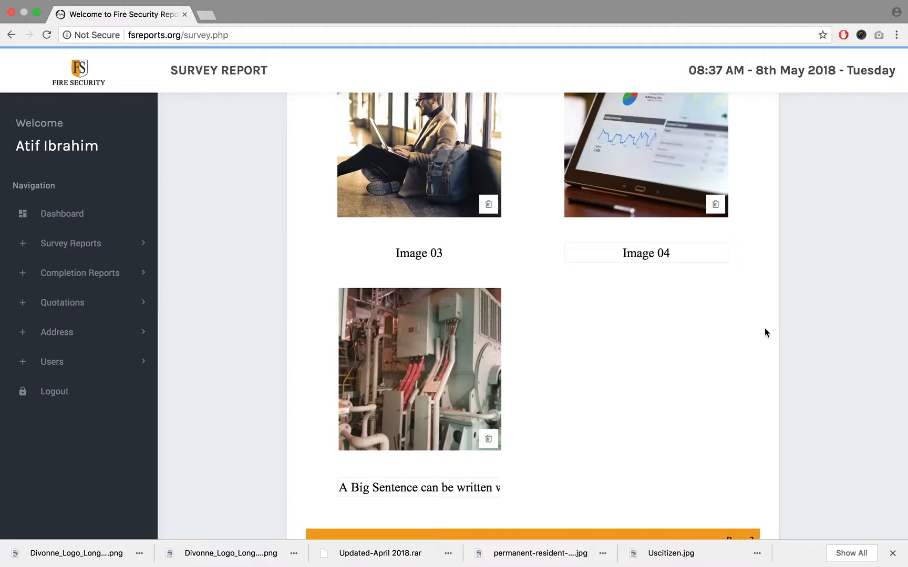
scroll(764, 328, "up", 5)
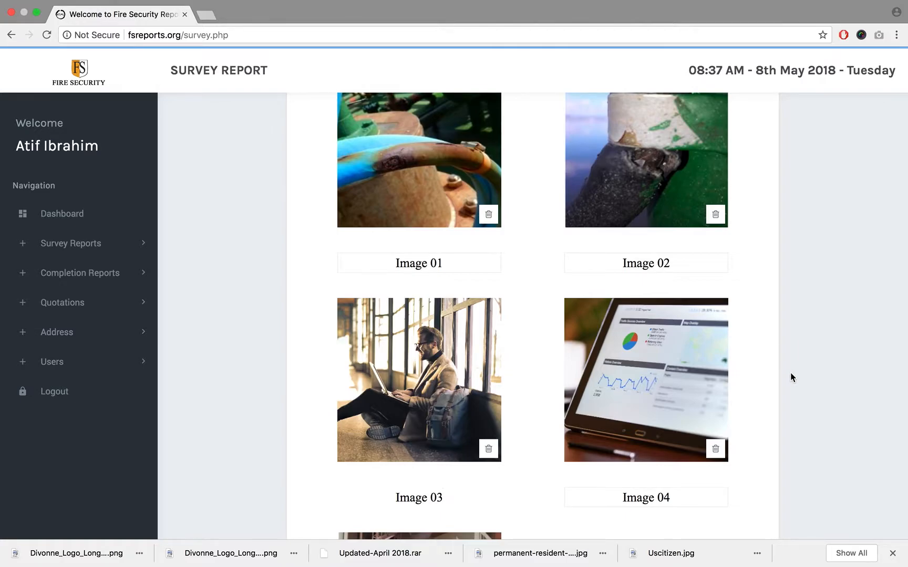
scroll(791, 374, "up", 3)
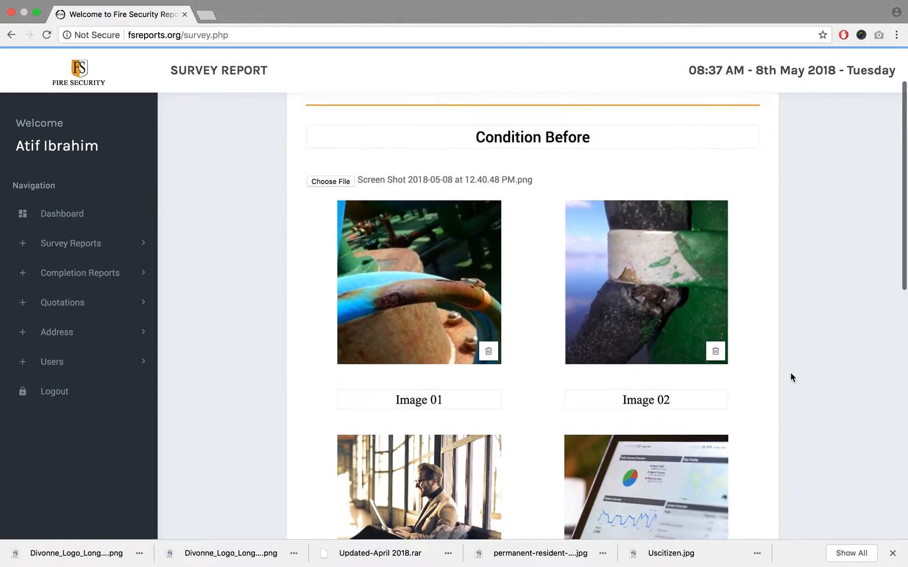
scroll(791, 374, "up", 2)
scroll(790, 374, "down", 5)
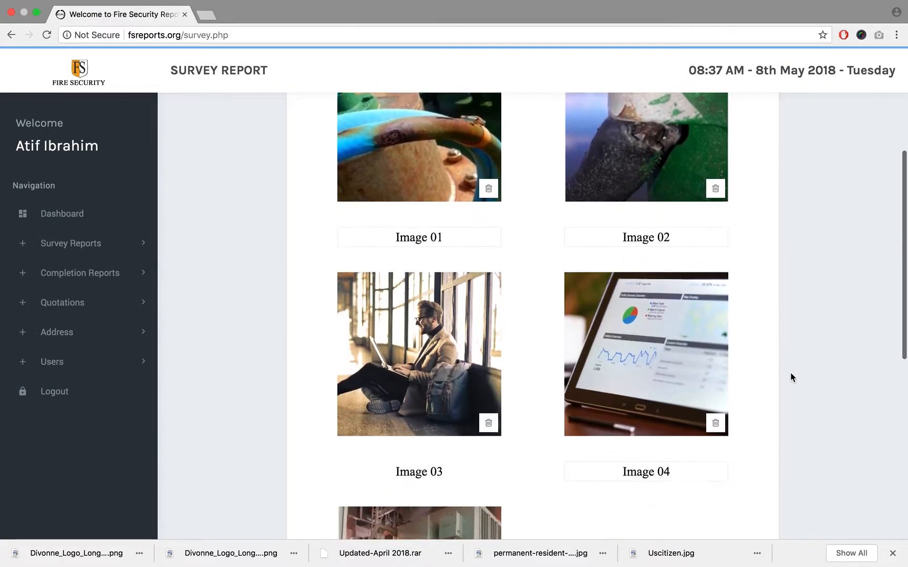
scroll(791, 375, "down", 5)
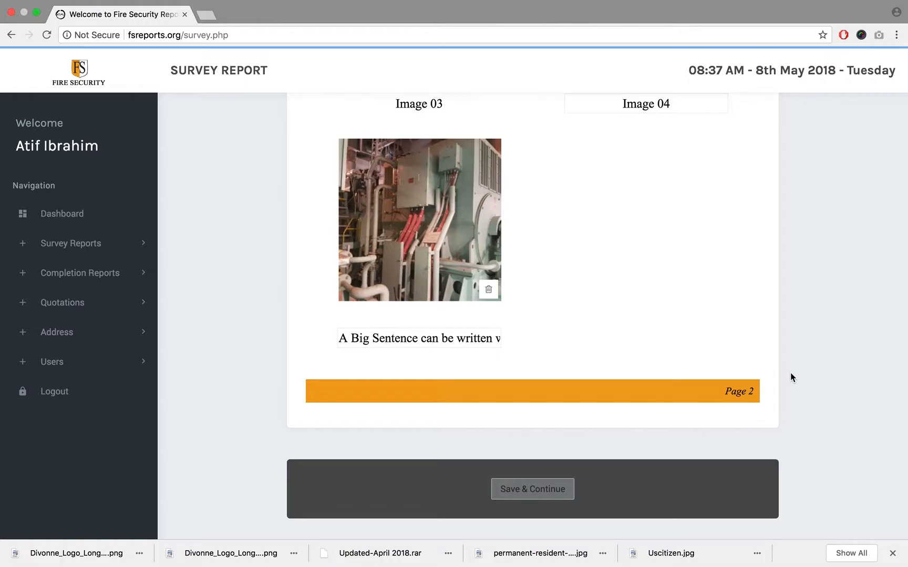
scroll(790, 374, "up", 5)
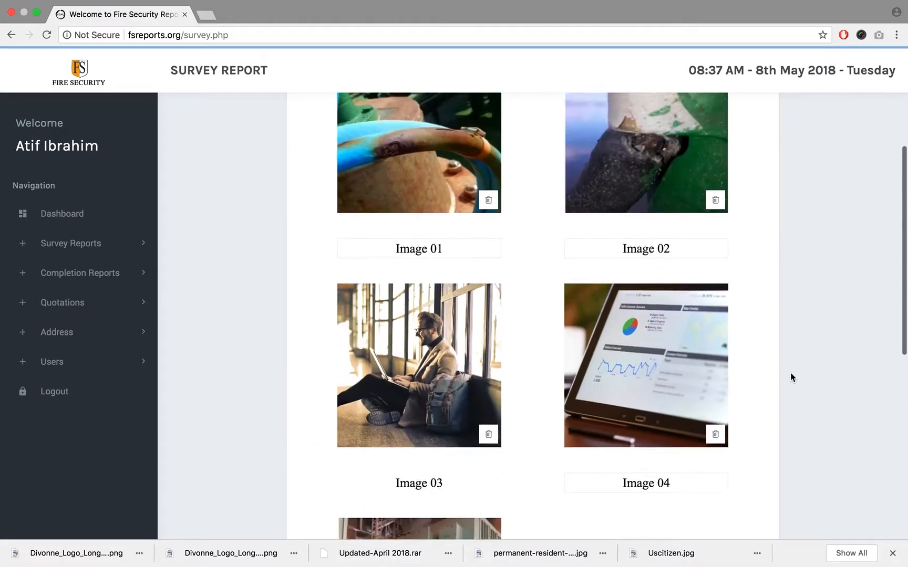
scroll(790, 374, "up", 3)
- Point out the words "Condition" and "Before" in the page heading by highlighting each, and check the photos below
double_click(508, 212)
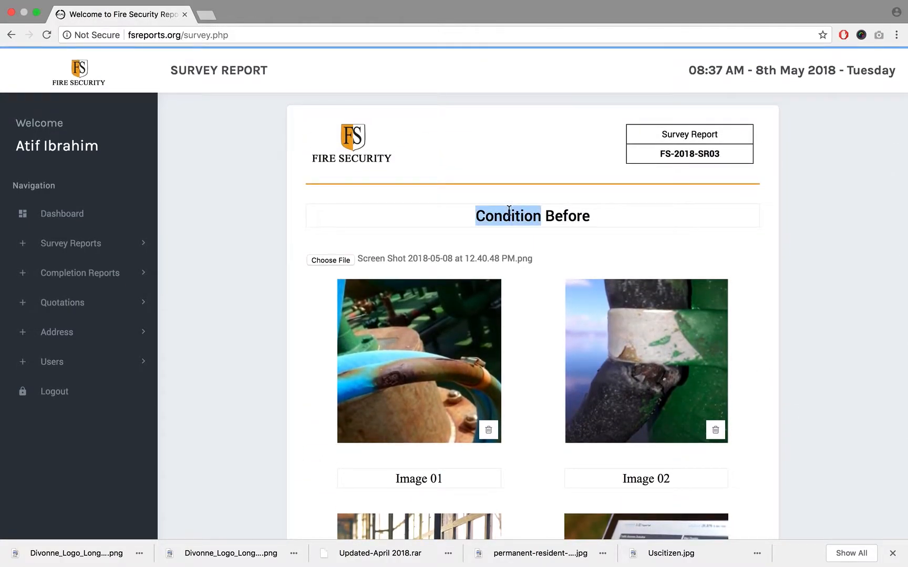
left_click(508, 212)
left_click(511, 213)
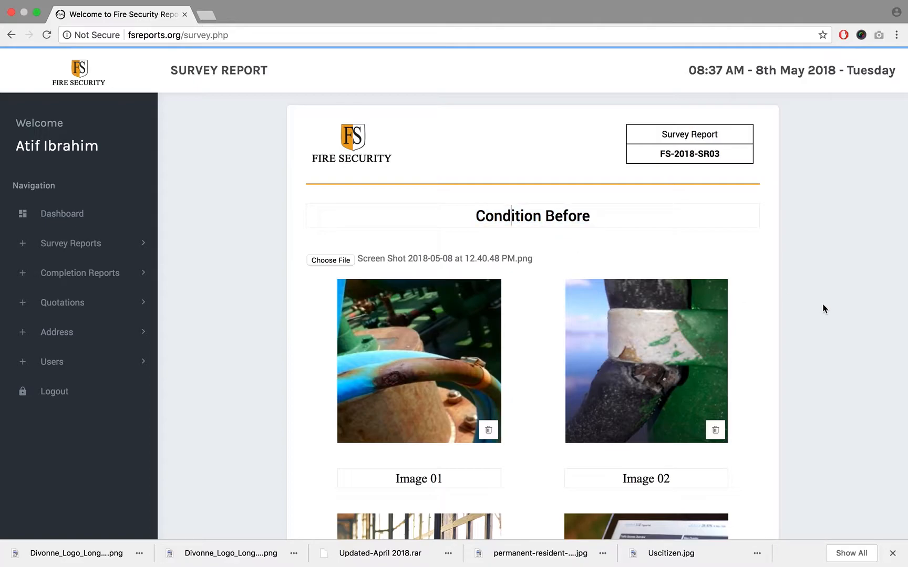
double_click(565, 218)
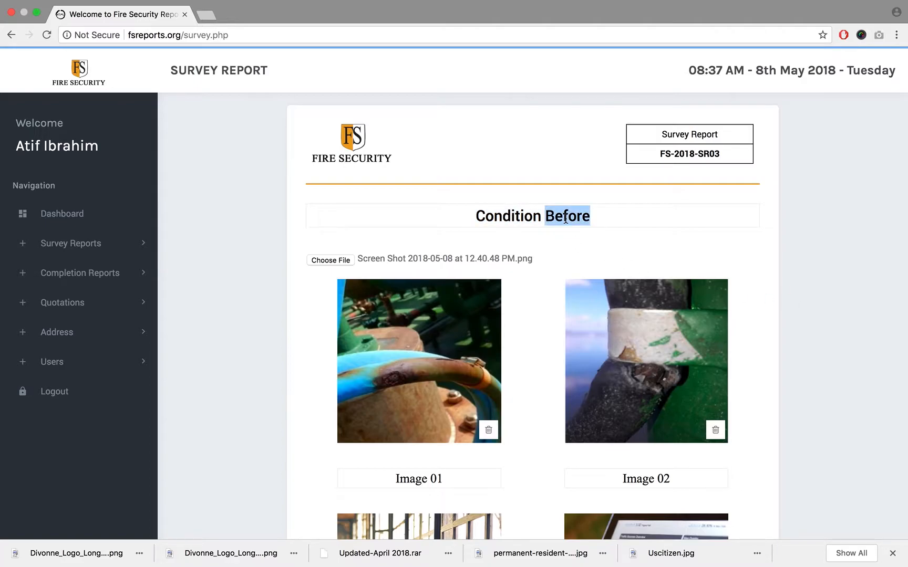
left_click(808, 252)
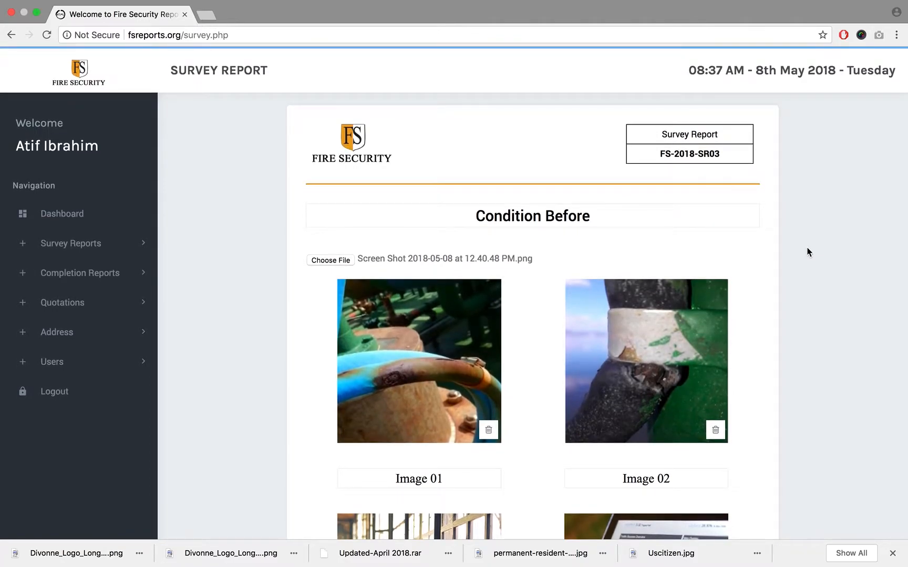
scroll(521, 273, "down", 2)
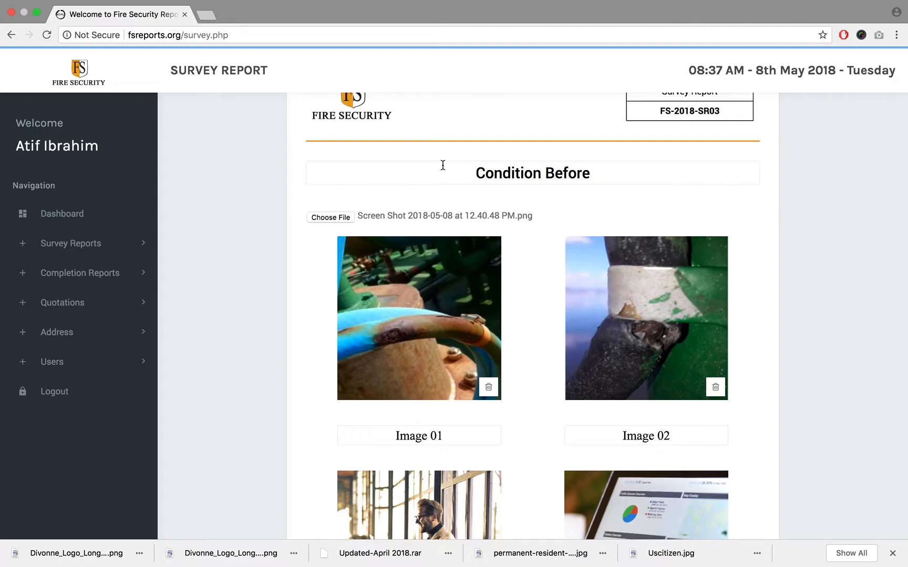
double_click(564, 172)
left_click(660, 201)
scroll(804, 208, "down", 8)
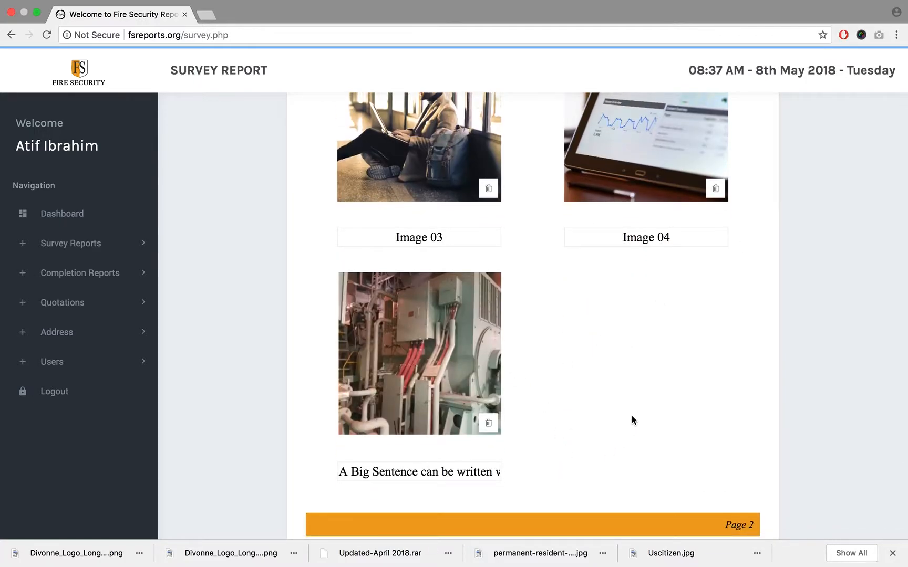
- Replace the page heading "Condition Before" with "Images Page"
scroll(607, 301, "up", 8)
scroll(607, 301, "up", 2)
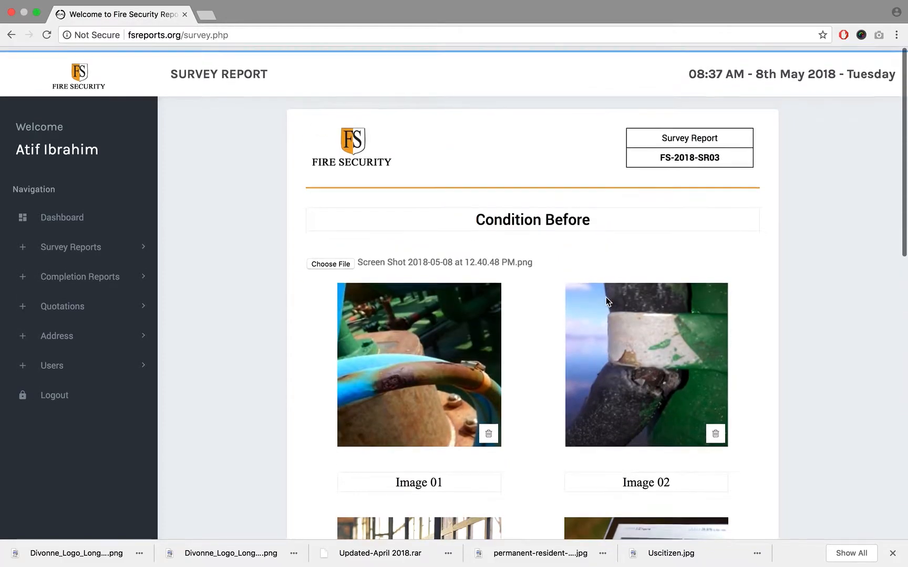
triple_click(516, 217)
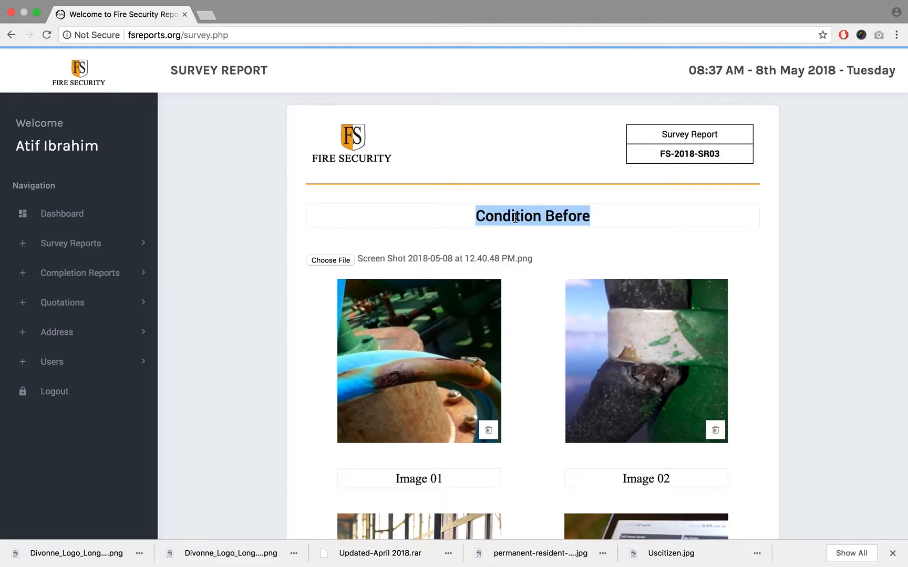
left_click(515, 218)
triple_click(516, 218)
mouse_move(194, 548)
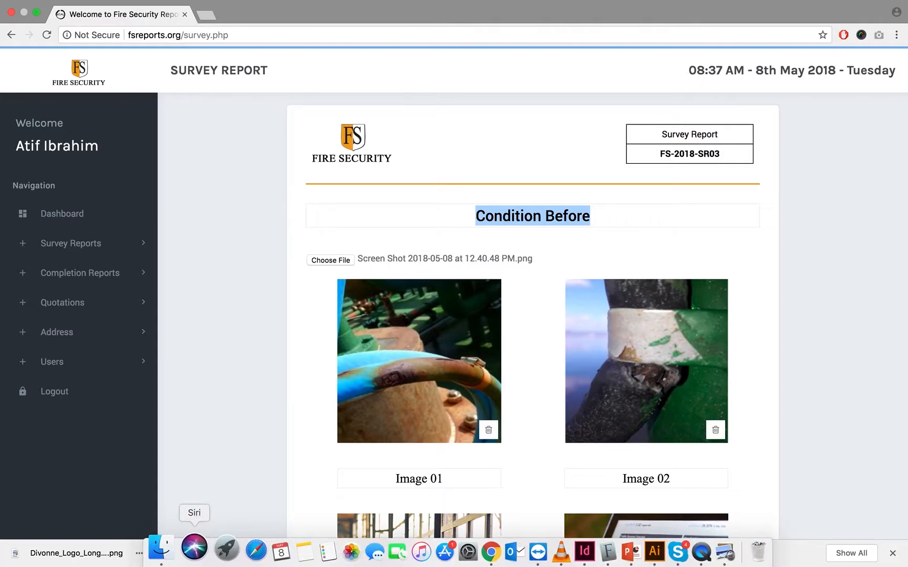
type("Images Pa")
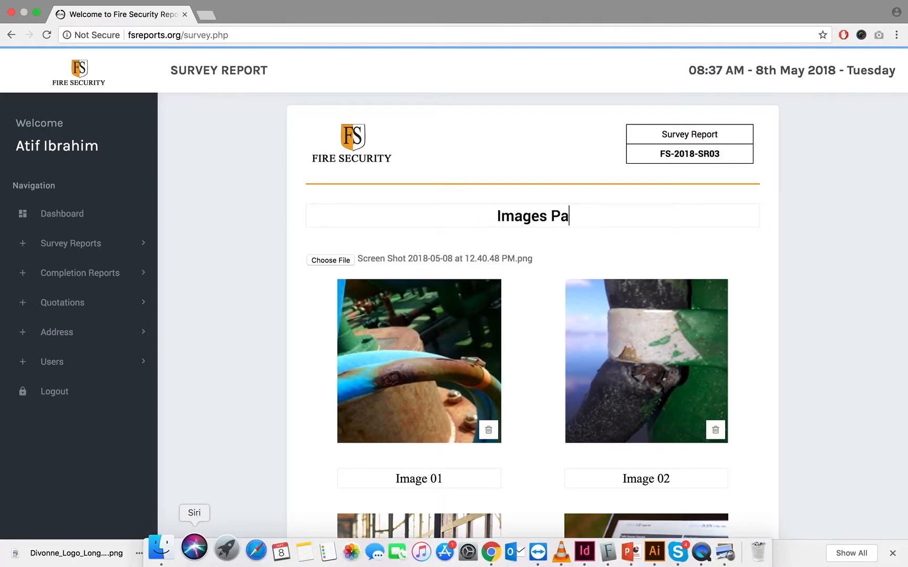
type("ge")
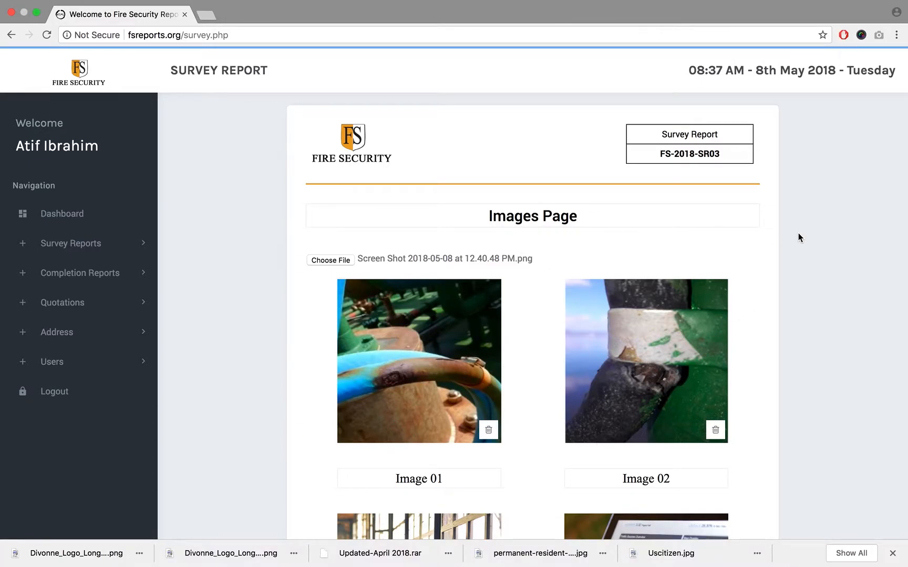
- Check the caption fields of Image 01 and Image 02 and look over the photos under the new heading
scroll(798, 233, "down", 1)
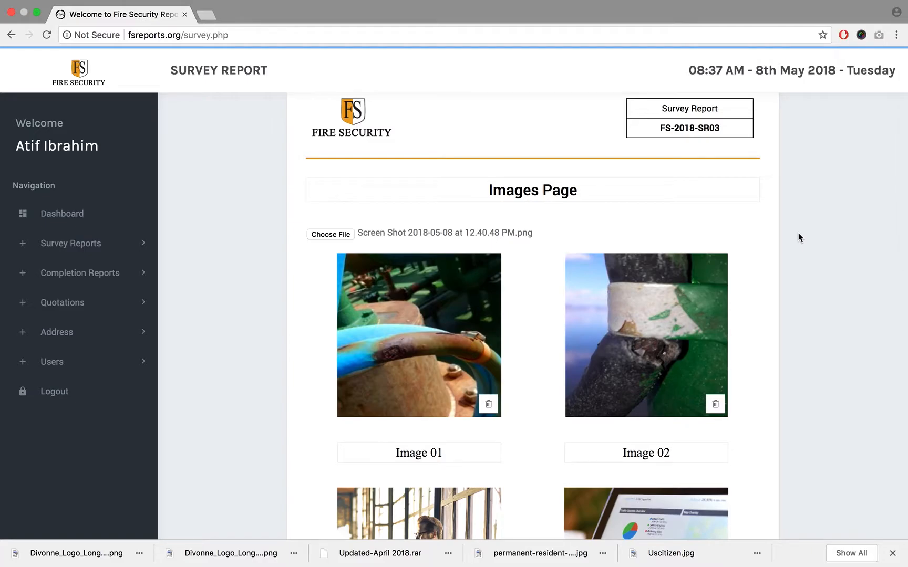
left_click(460, 450)
left_click(689, 451)
scroll(825, 440, "down", 4)
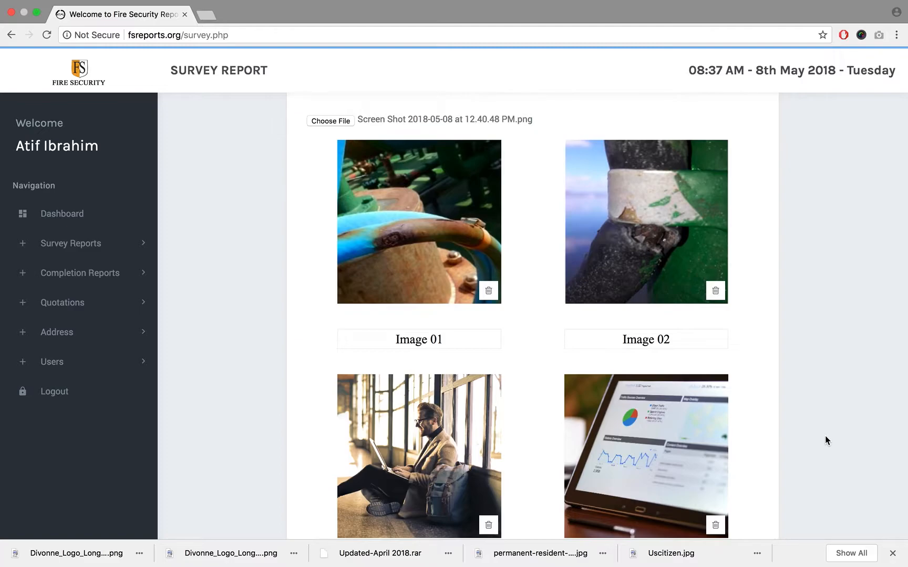
scroll(825, 440, "up", 5)
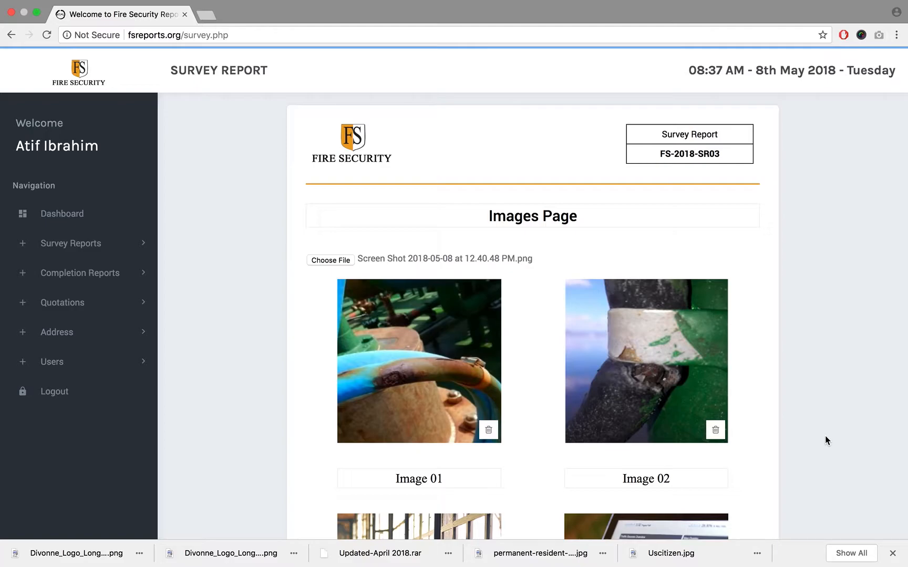
scroll(826, 437, "down", 3)
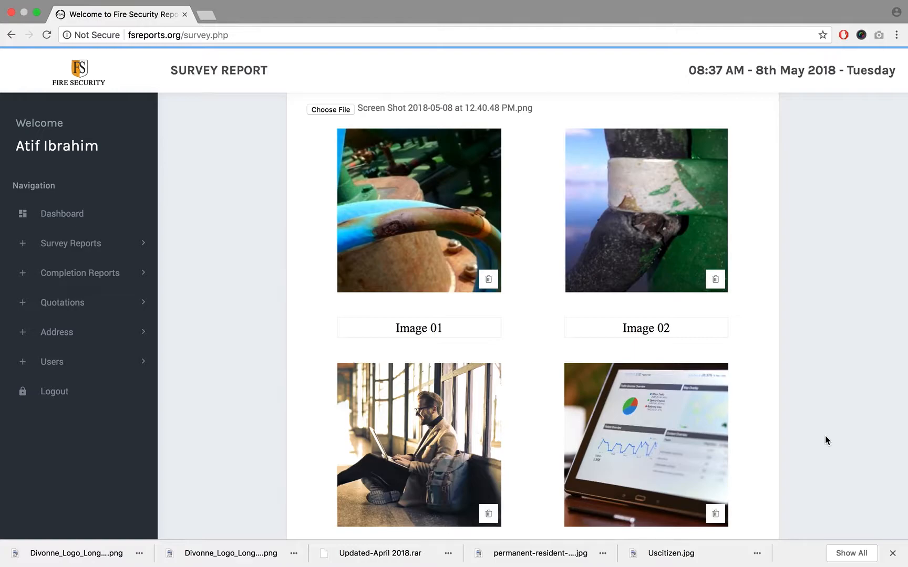
scroll(825, 437, "up", 2)
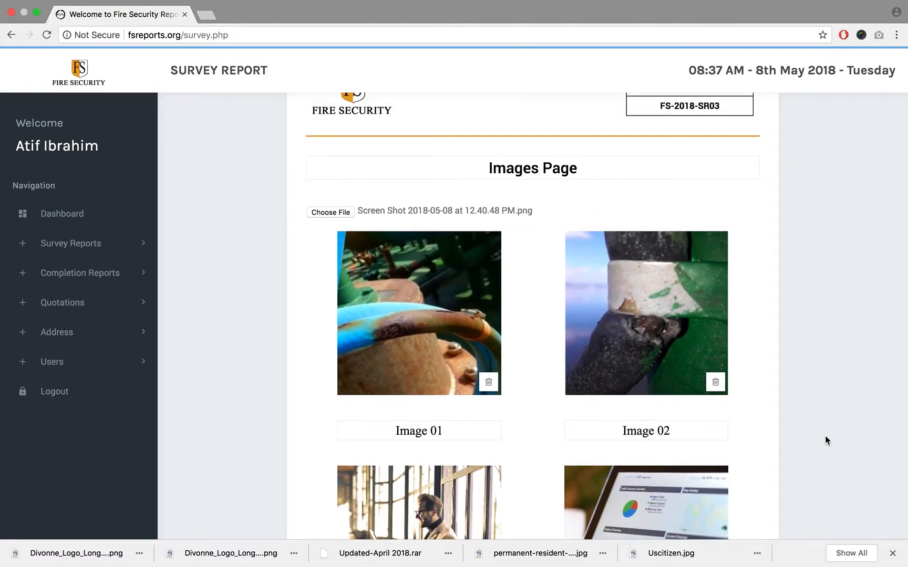
- Review the complete images page from its heading down to the generator photo and the save area
left_click(488, 172)
scroll(257, 180, "up", 1)
scroll(257, 184, "down", 10)
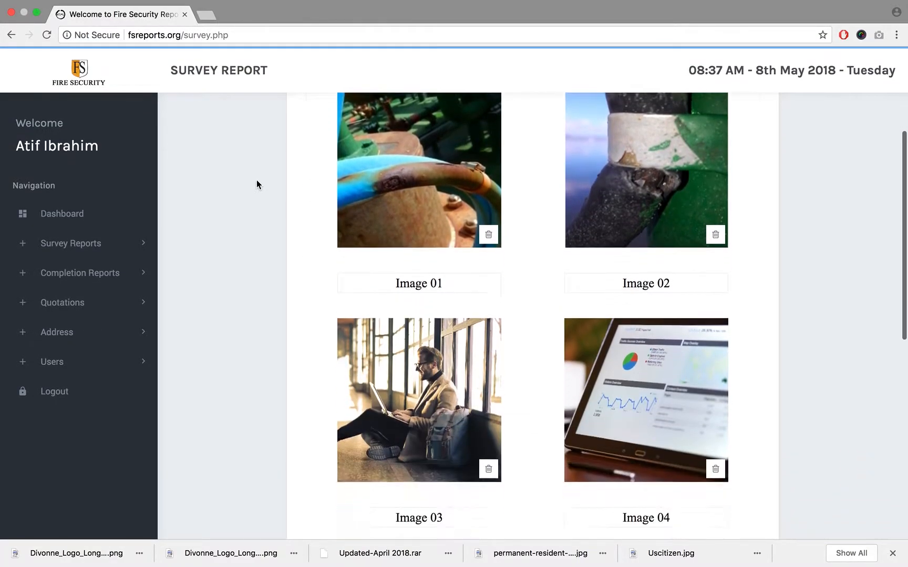
scroll(257, 184, "down", 3)
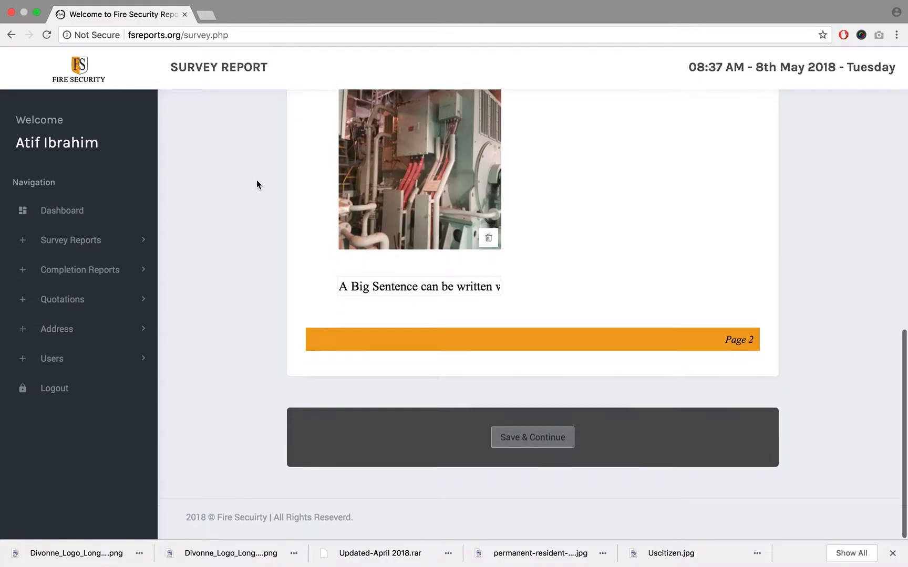
scroll(257, 184, "up", 12)
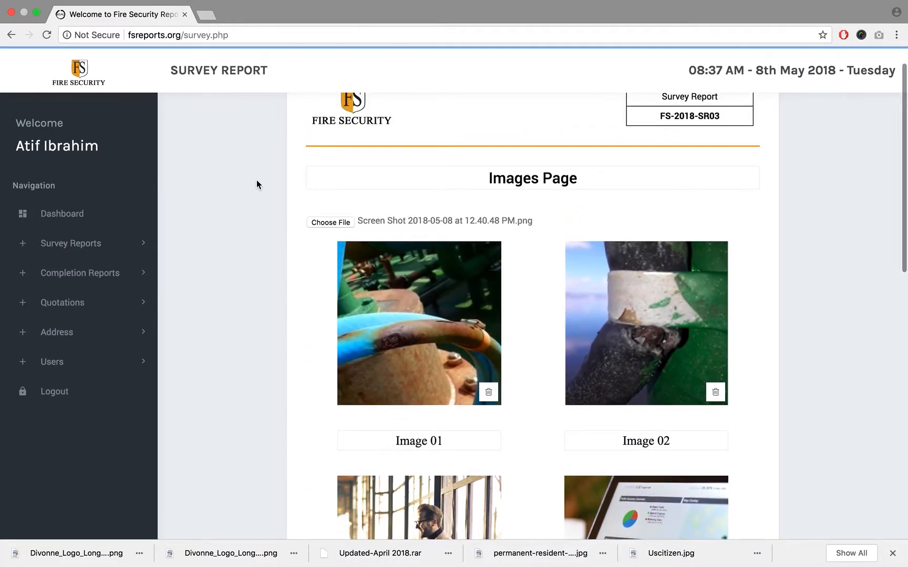
scroll(257, 184, "up", 1)
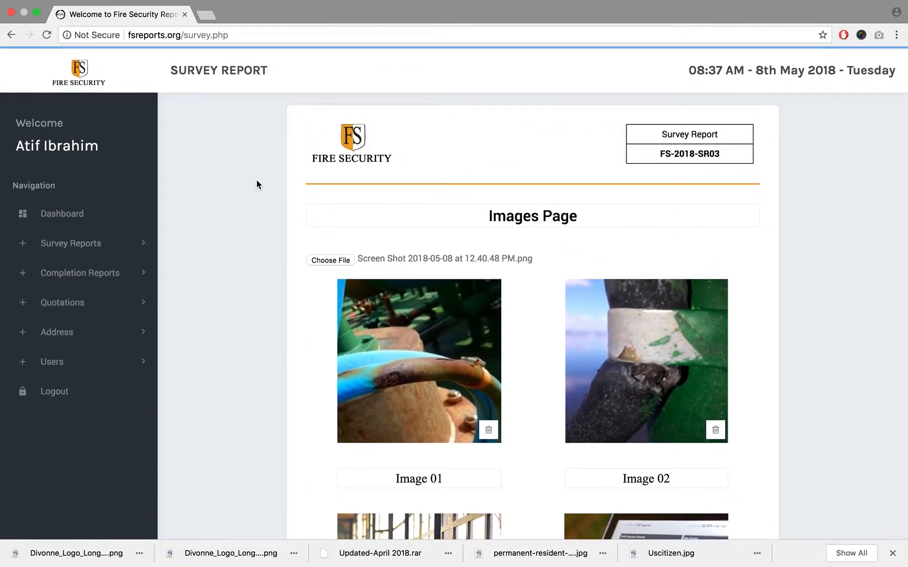
scroll(257, 184, "down", 1)
scroll(257, 183, "up", 1)
scroll(290, 258, "down", 1)
scroll(290, 258, "up", 1)
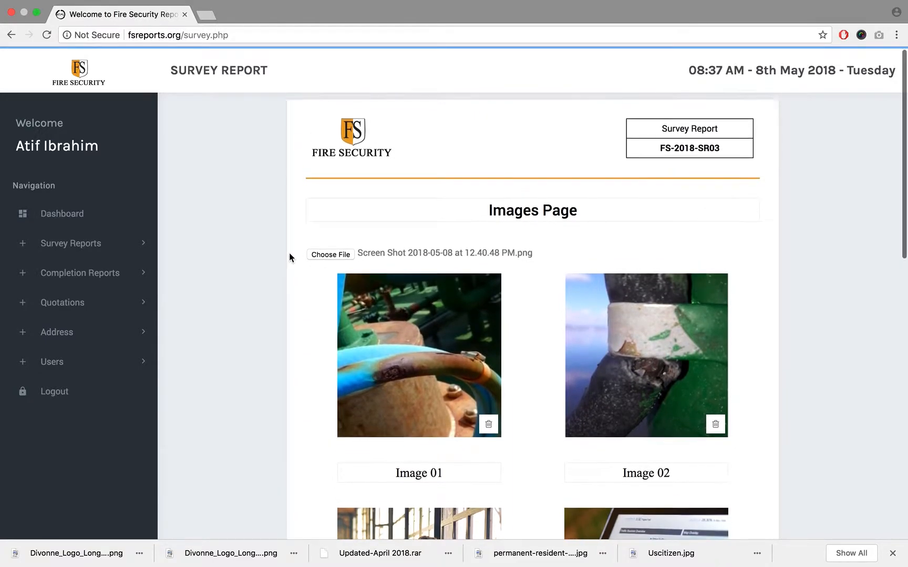
- Point out the "Images Page" heading by highlighting it, and look over the photos and captions below it
scroll(290, 257, "down", 5)
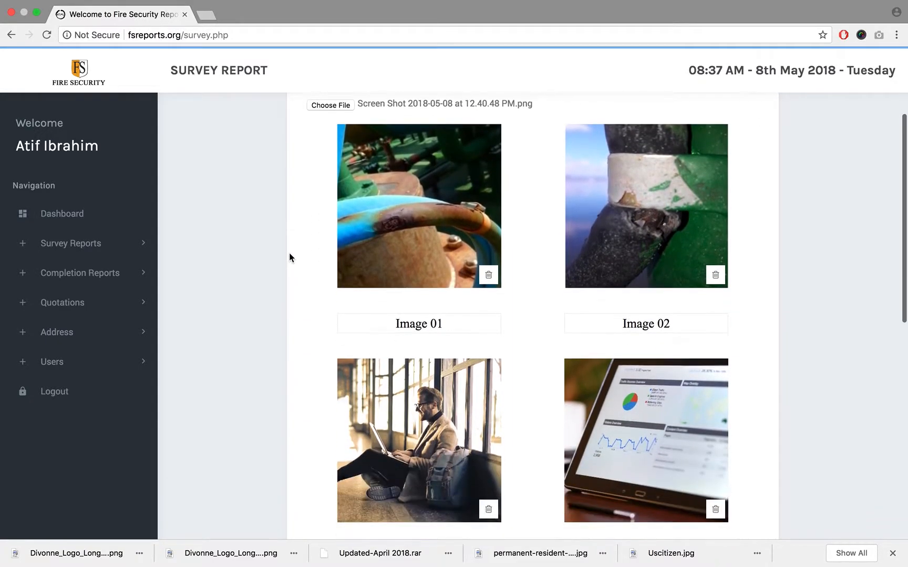
scroll(290, 258, "up", 1)
scroll(289, 257, "up", 4)
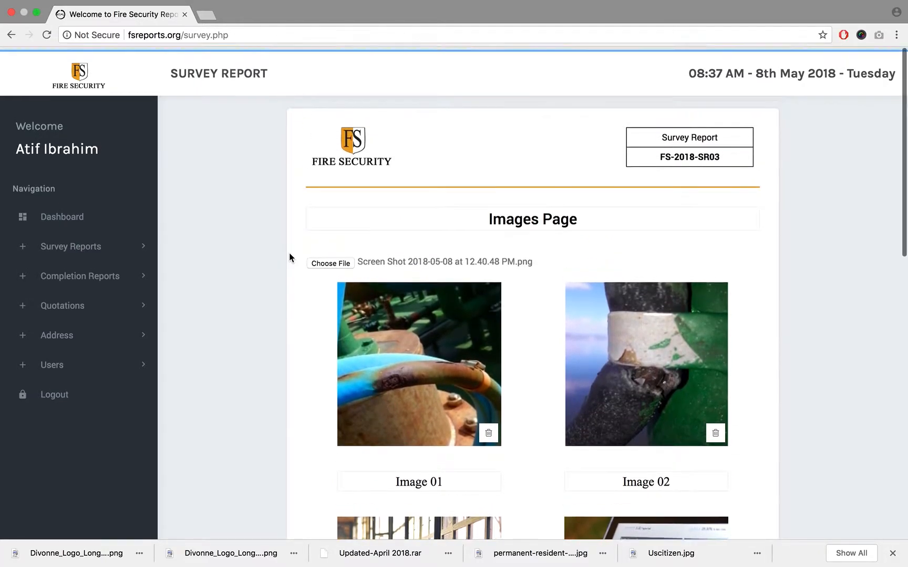
triple_click(522, 213)
left_click(617, 216)
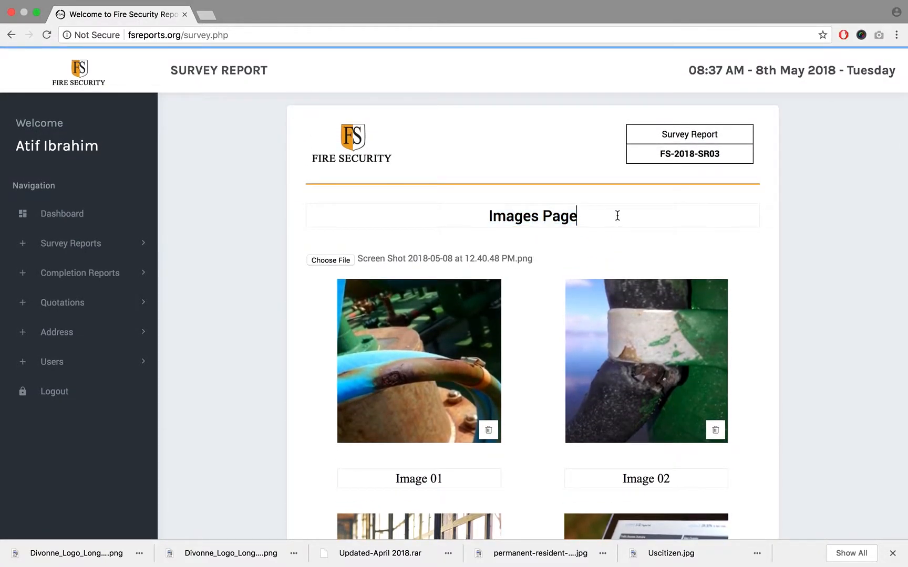
triple_click(618, 215)
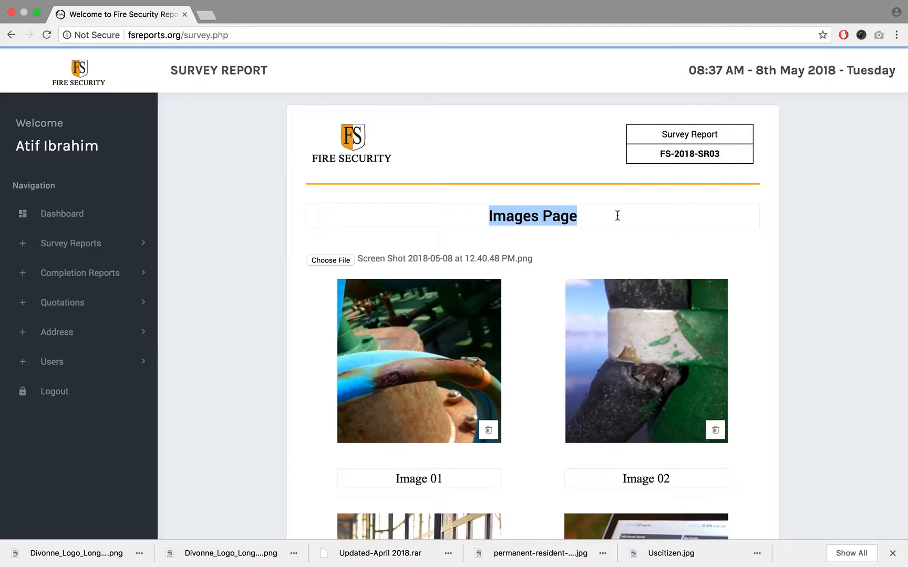
left_click(618, 215)
scroll(617, 215, "down", 5)
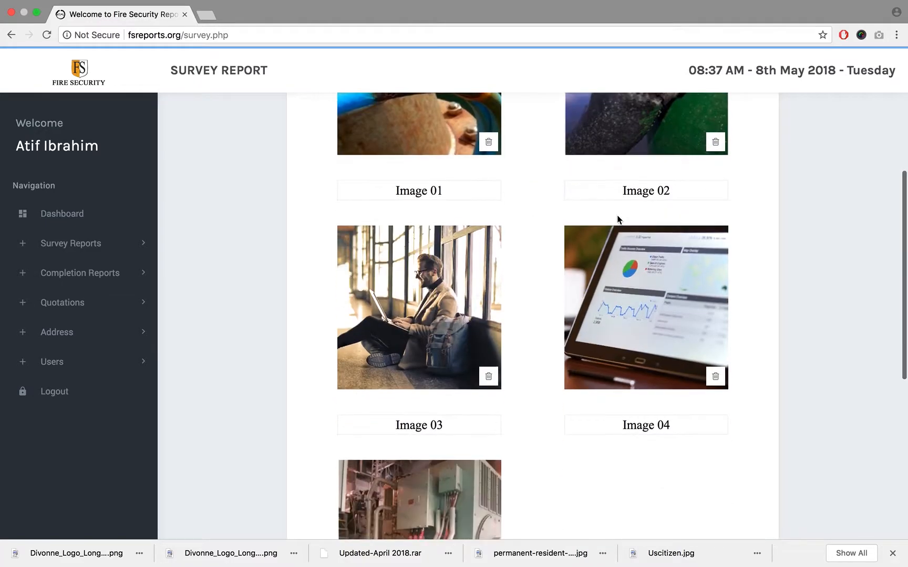
scroll(617, 216, "up", 4)
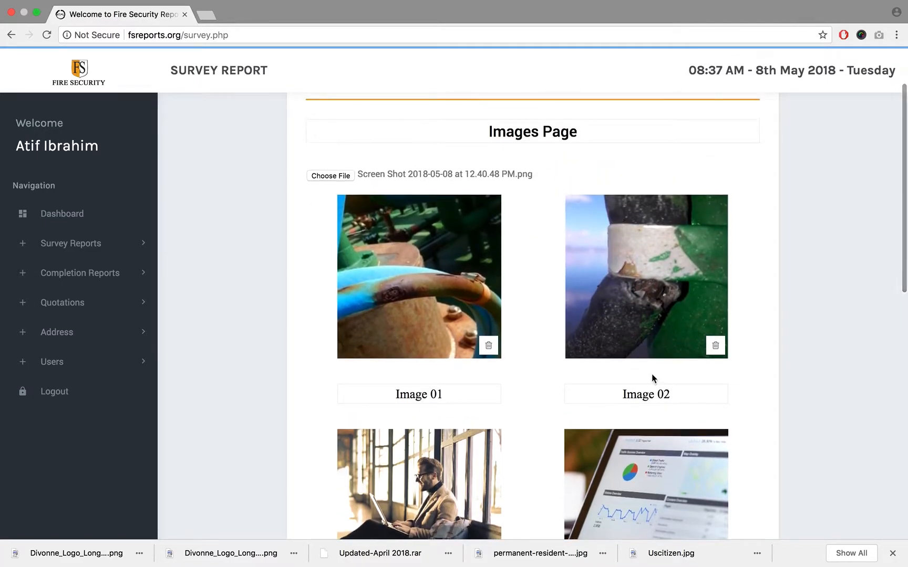
triple_click(490, 132)
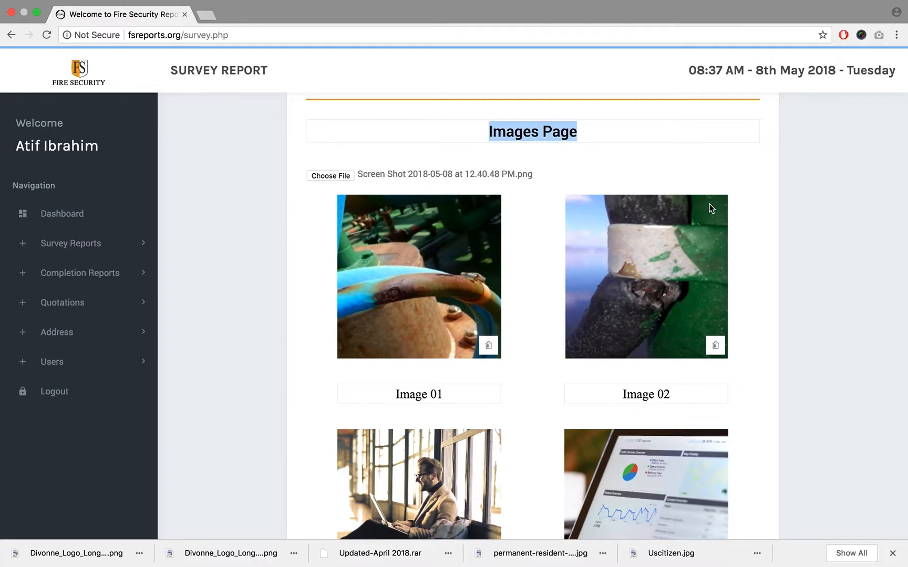
left_click(751, 183)
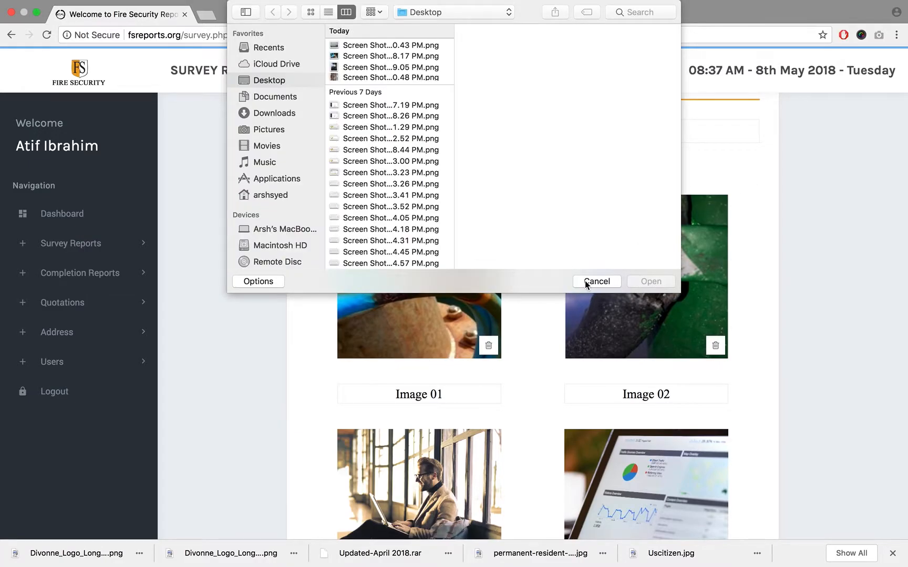
left_click(586, 284)
- Review the images page from heading to photos, highlighting the "Images Page" heading and checking the captions under the pictures
scroll(729, 309, "down", 4)
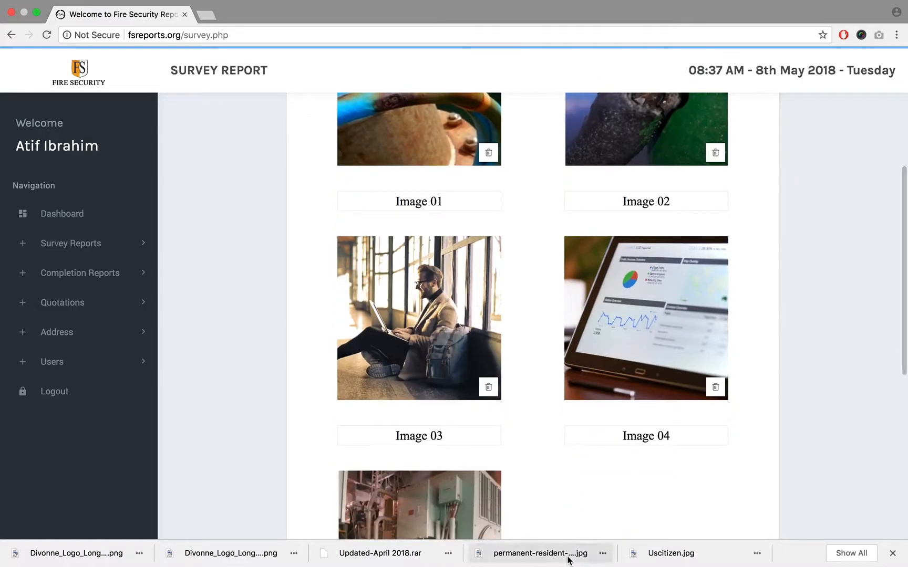
scroll(571, 472, "down", 5)
scroll(521, 519, "up", 9)
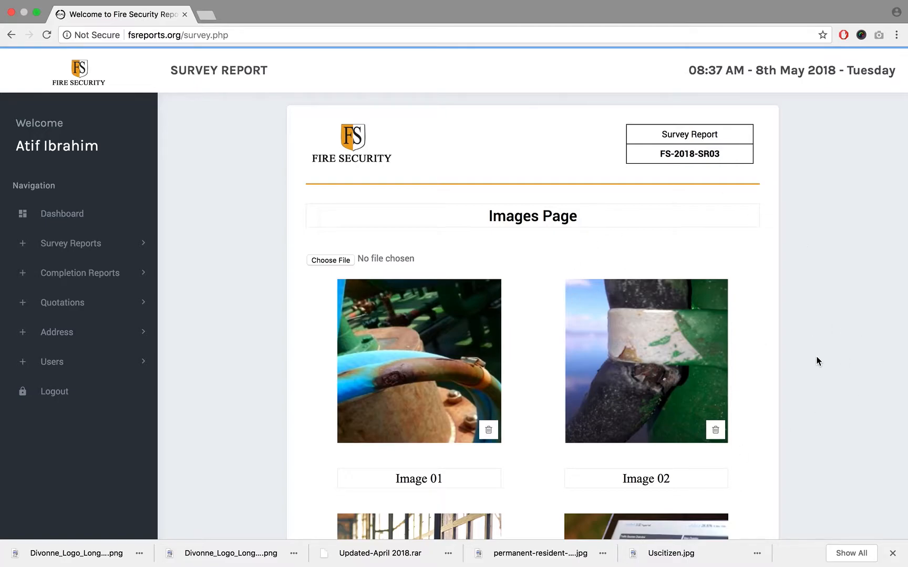
scroll(817, 361, "down", 2)
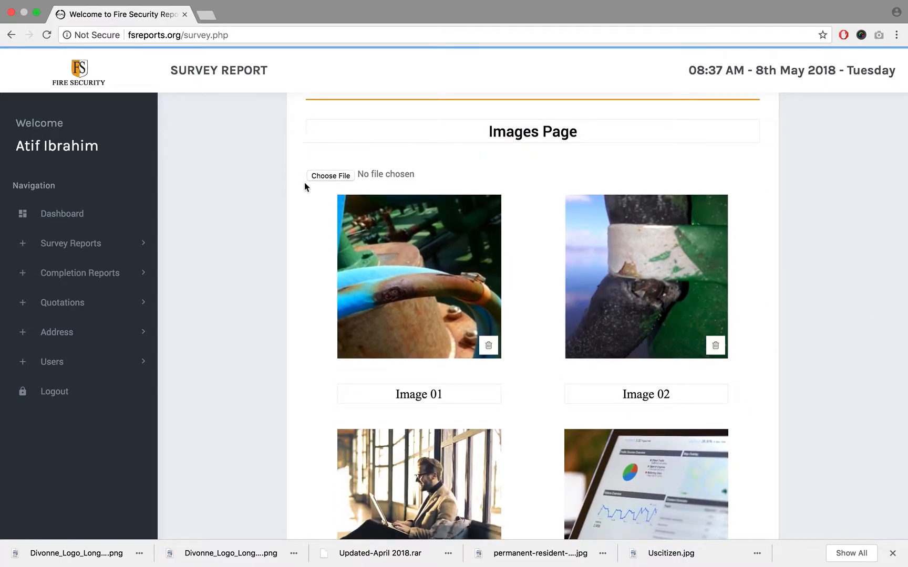
triple_click(626, 128)
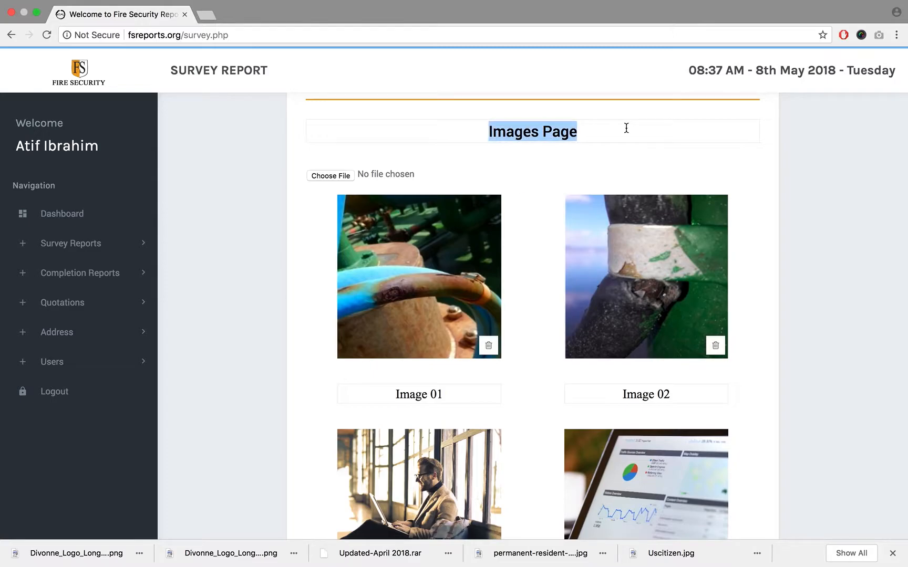
scroll(830, 206, "up", 1)
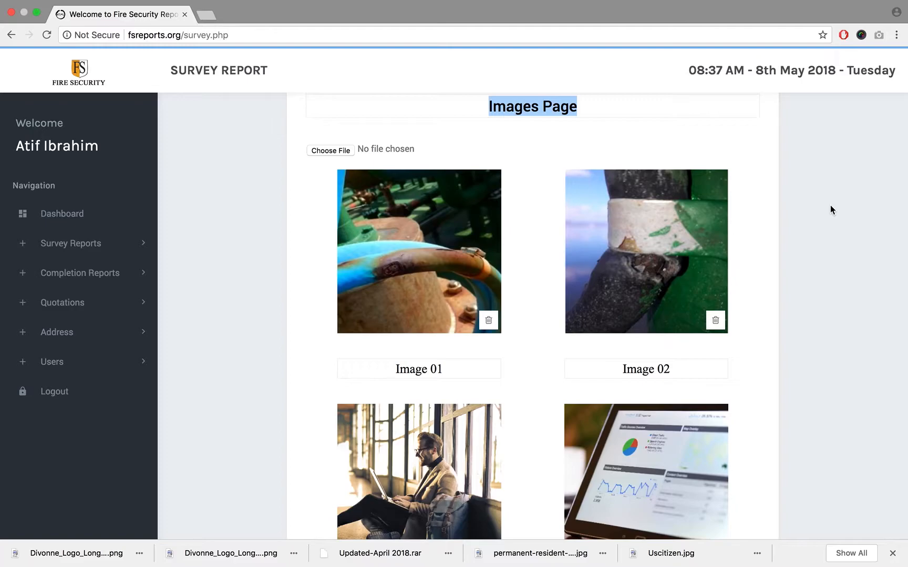
left_click(440, 111)
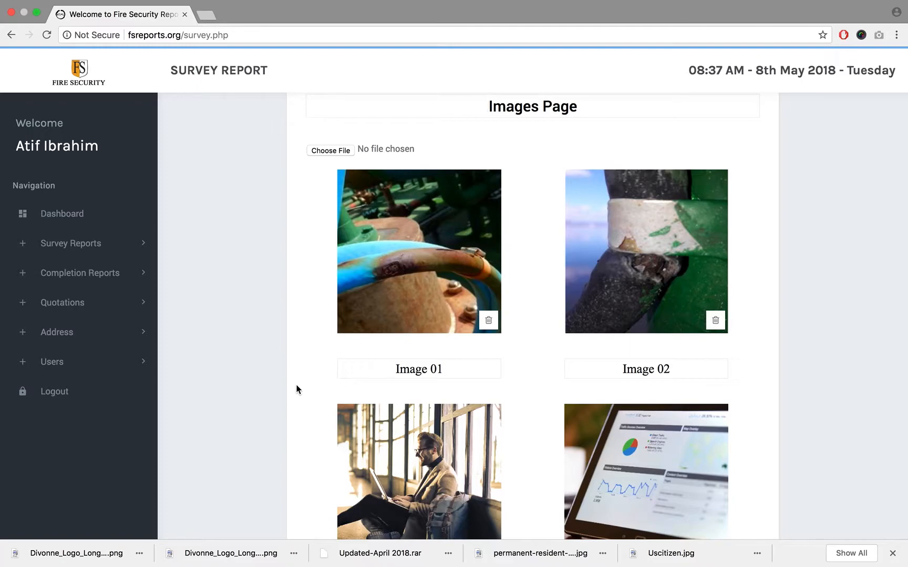
scroll(296, 389, "up", 2)
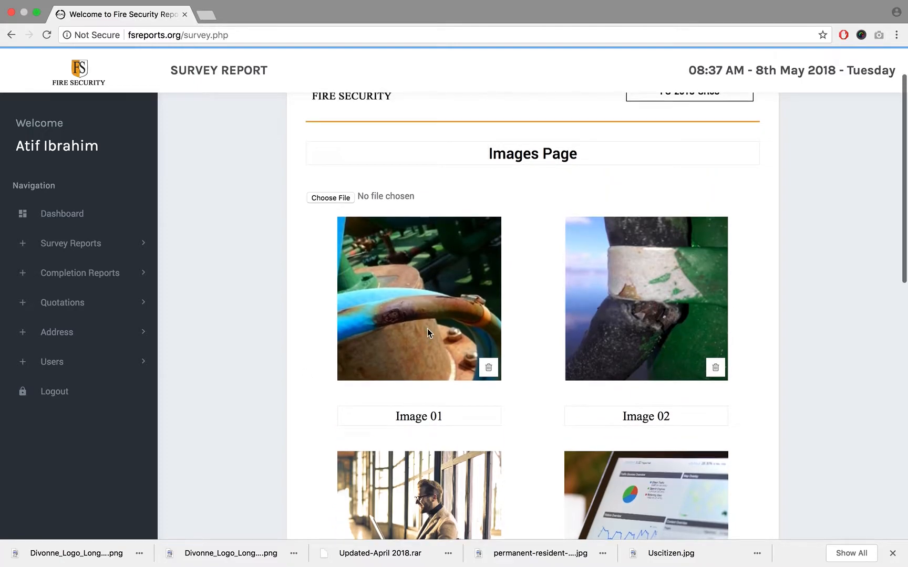
scroll(660, 346, "down", 5)
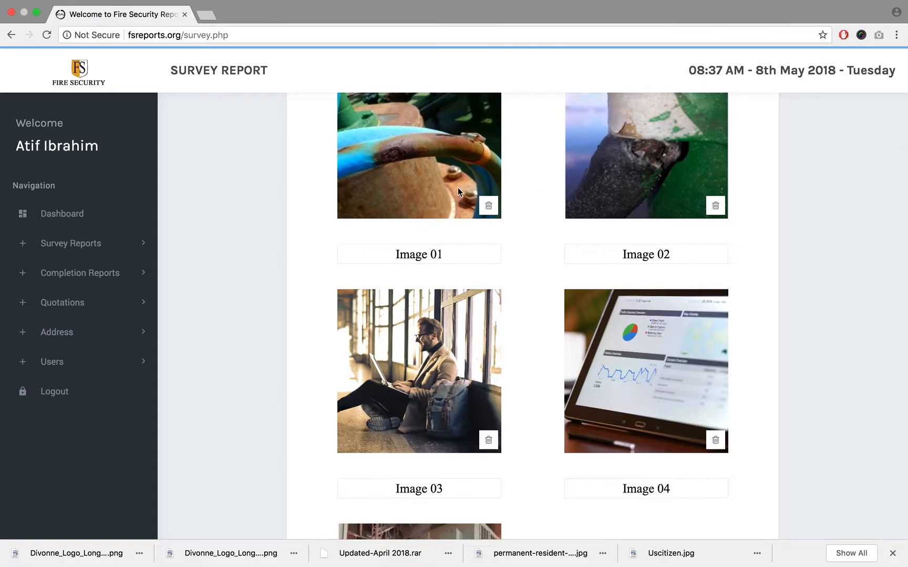
scroll(623, 214, "up", 5)
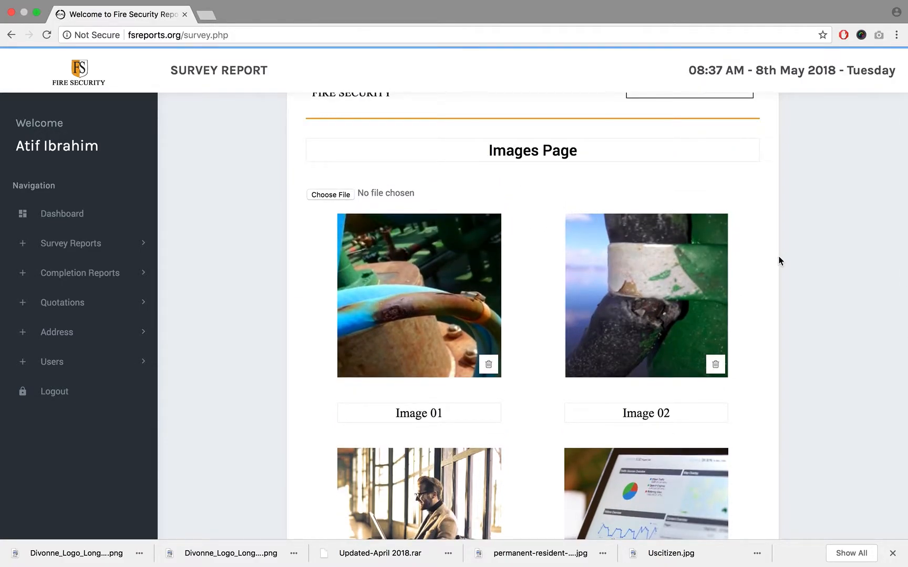
scroll(780, 261, "up", 3)
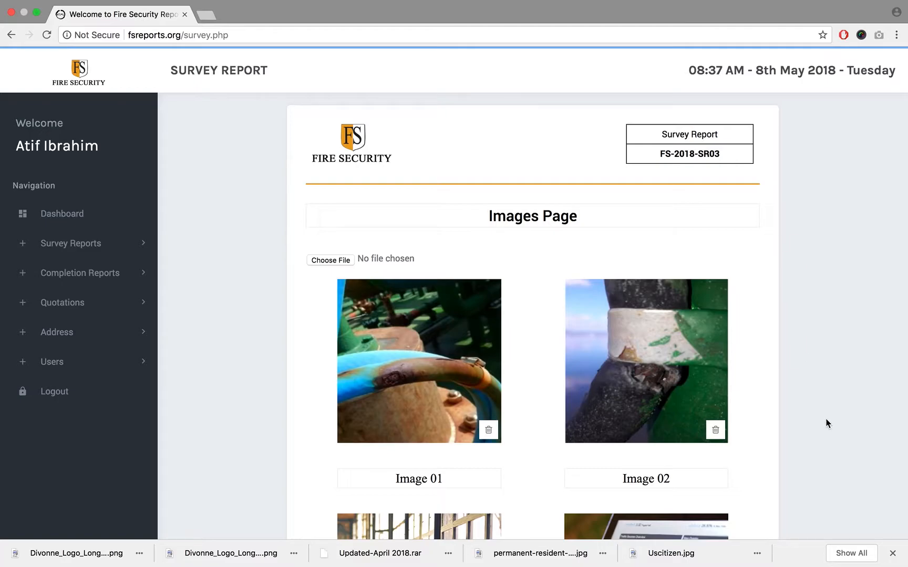
- Close the browser's downloads bar and view the images page down to its save area
left_click(893, 554)
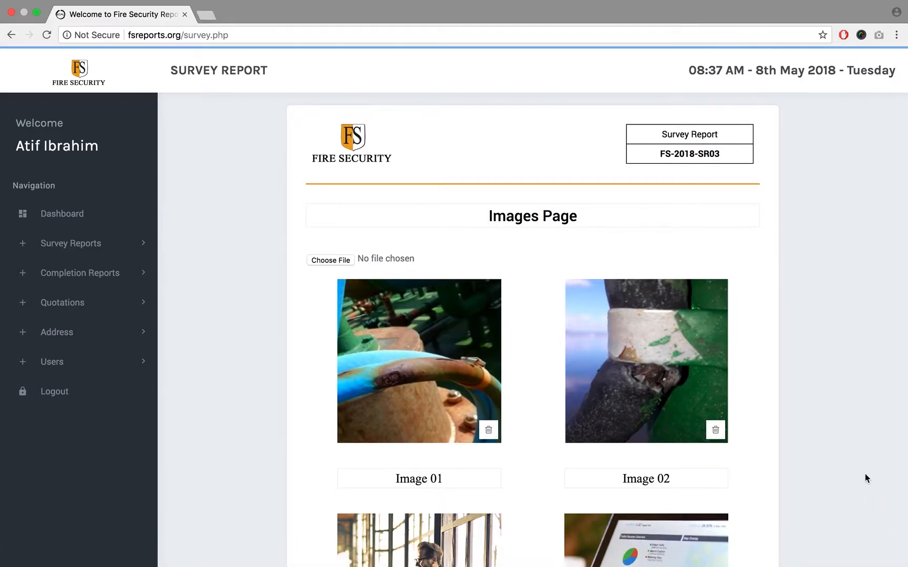
scroll(865, 475, "down", 3)
scroll(865, 473, "down", 10)
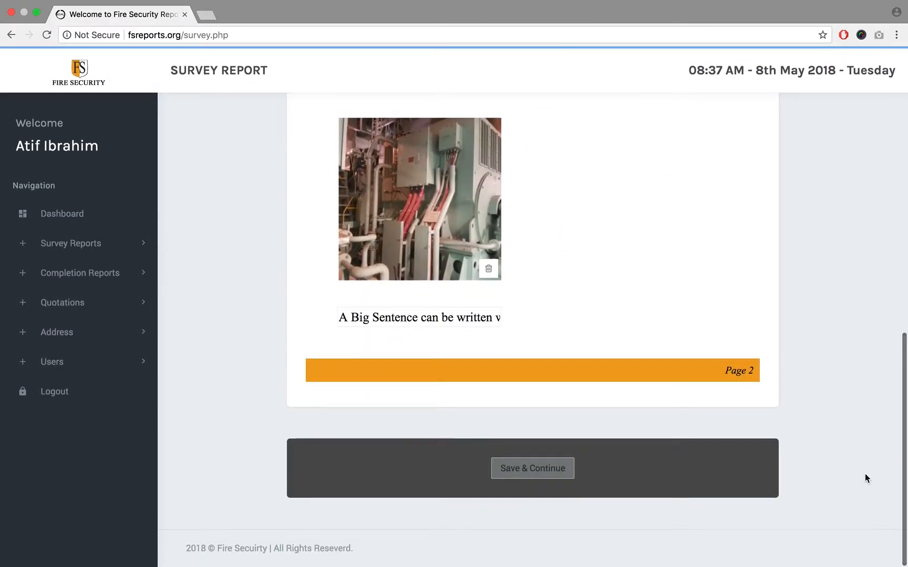
scroll(865, 475, "up", 12)
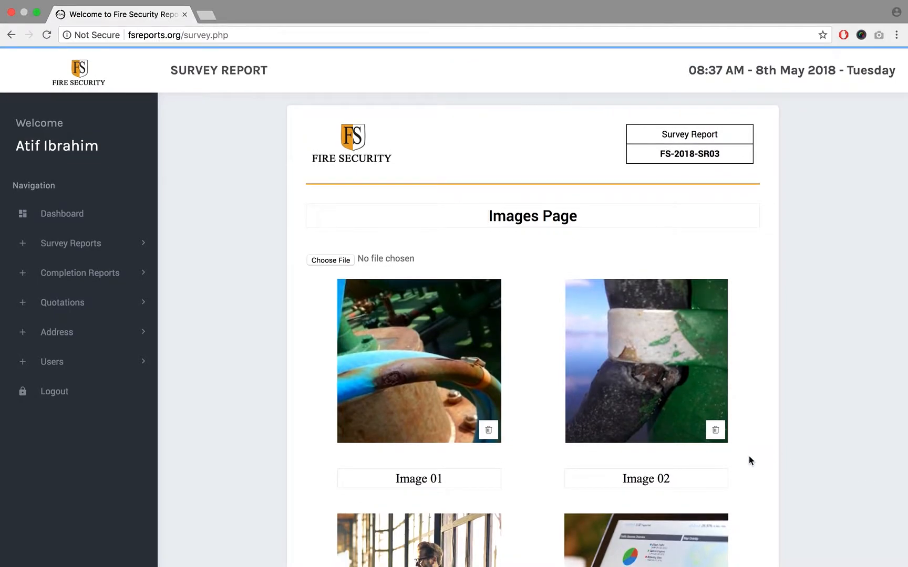
- Check the caption fields of the first two photos and point out the "Image 01" caption by highlighting it
left_click(689, 485)
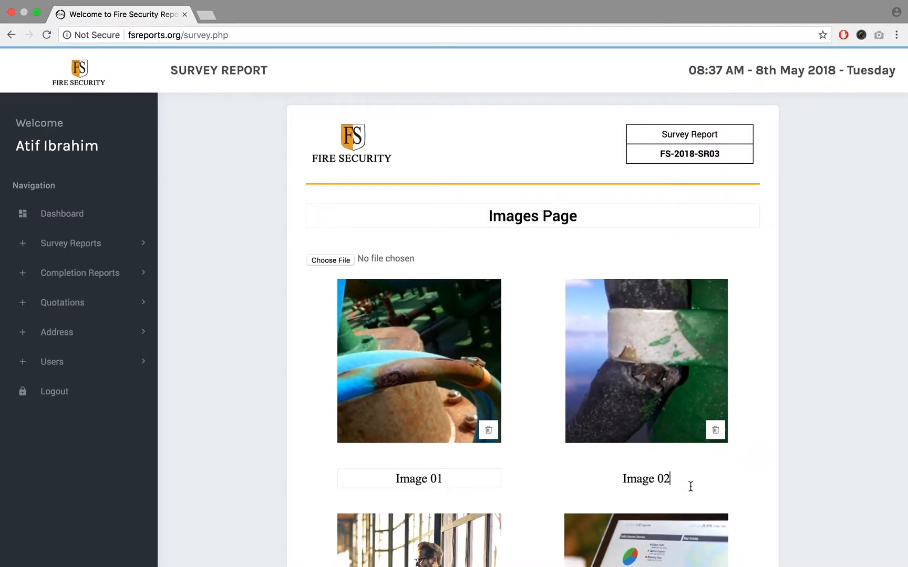
left_click(488, 484)
triple_click(454, 481)
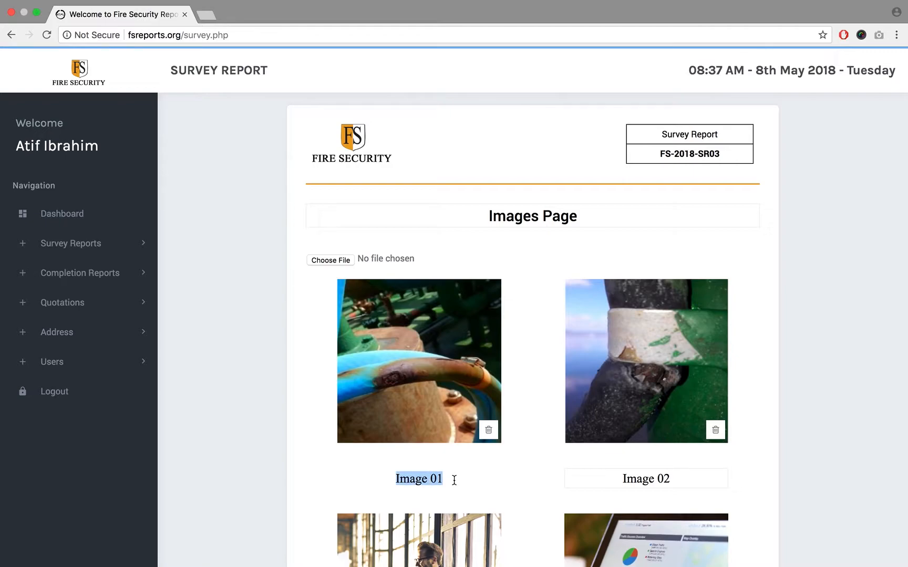
left_click(454, 480)
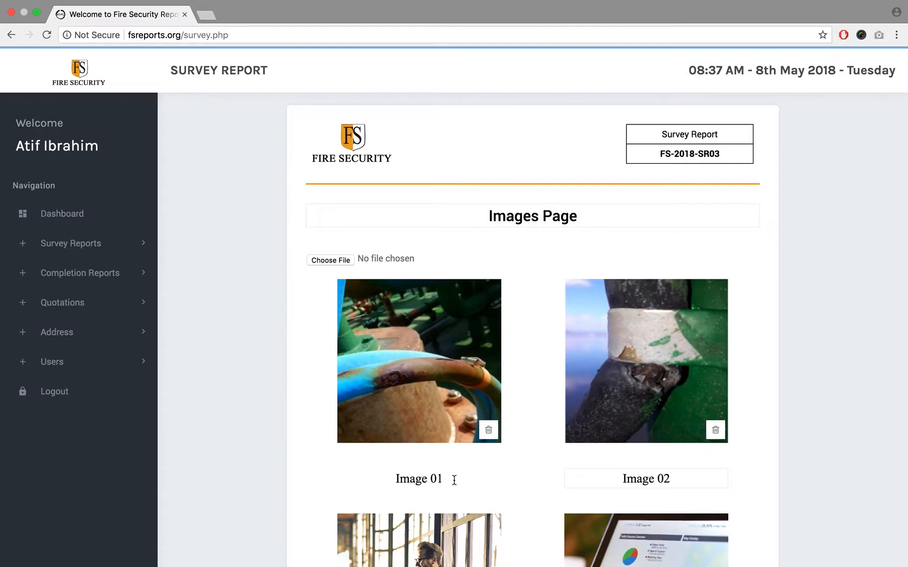
triple_click(454, 480)
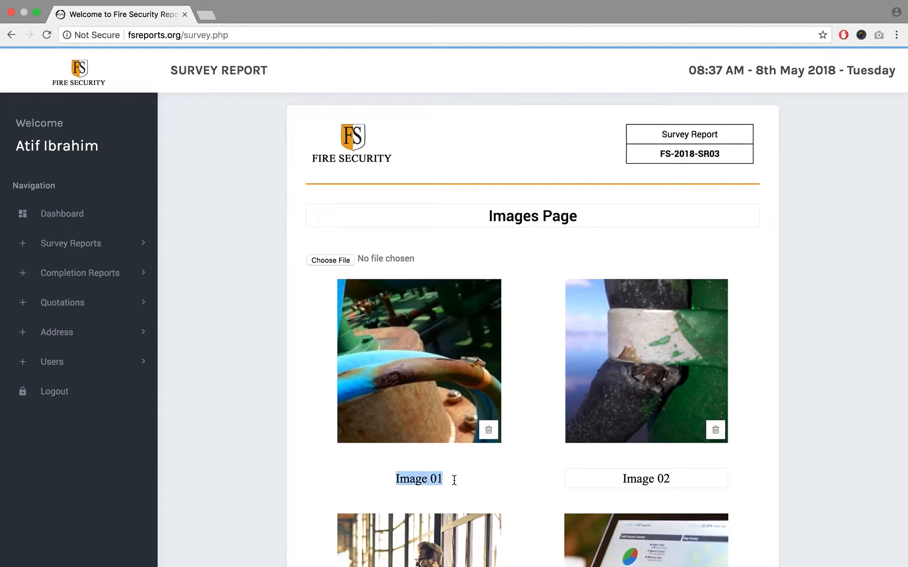
triple_click(454, 480)
triple_click(454, 480)
triple_click(454, 480)
key("Right")
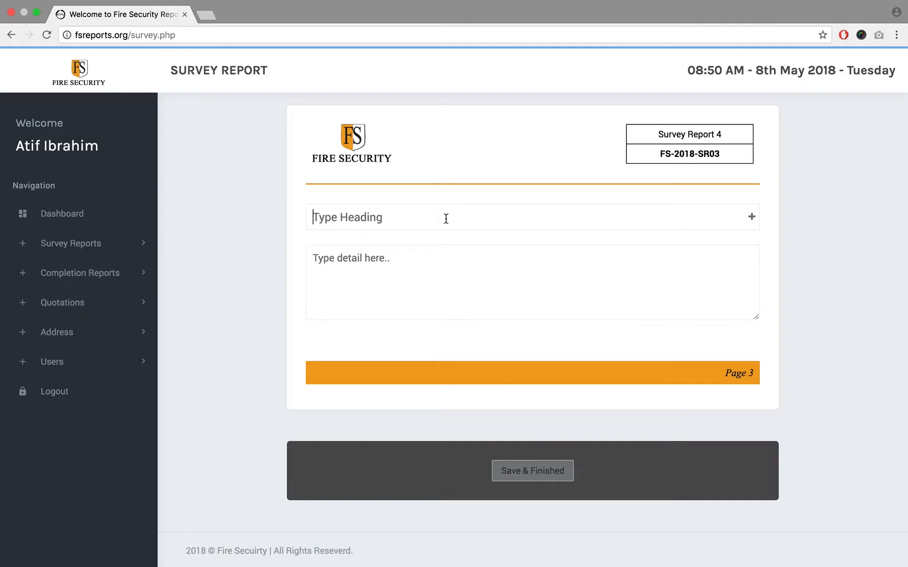
- Open the Client 01 survey report for editing from the list of existing survey reports
left_click(68, 243)
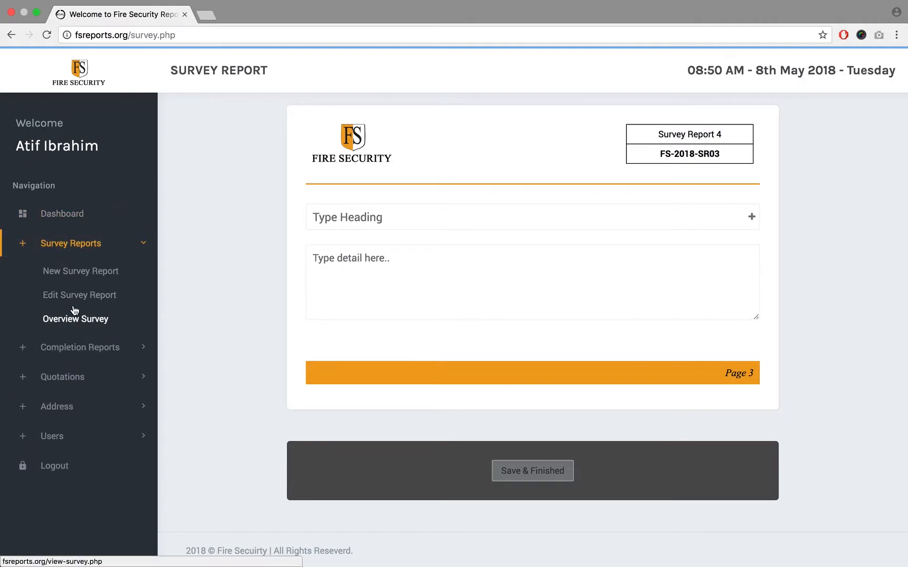
left_click(75, 296)
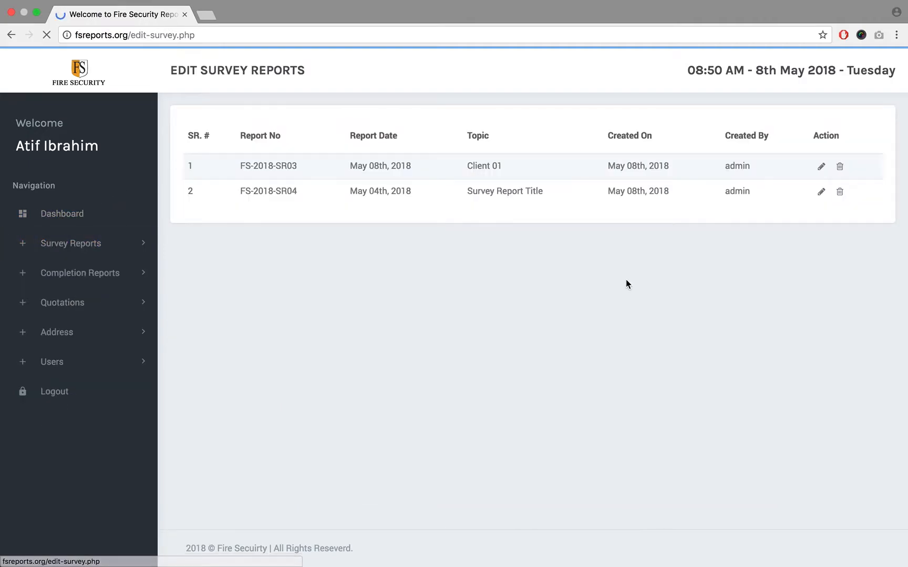
left_click(822, 167)
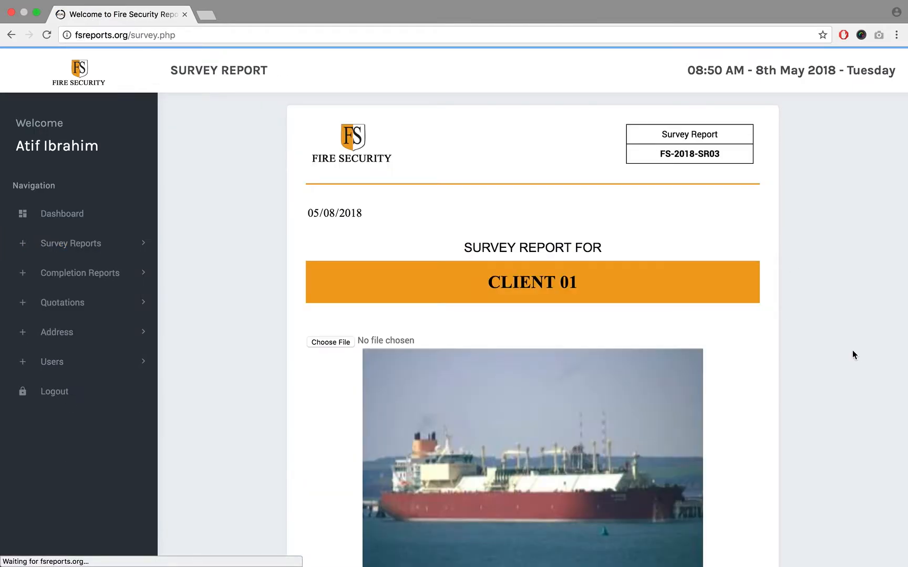
- Save the report's cover page and the "Q Flex Vessels" page and continue to the images page
scroll(852, 350, "down", 9)
left_click(556, 469)
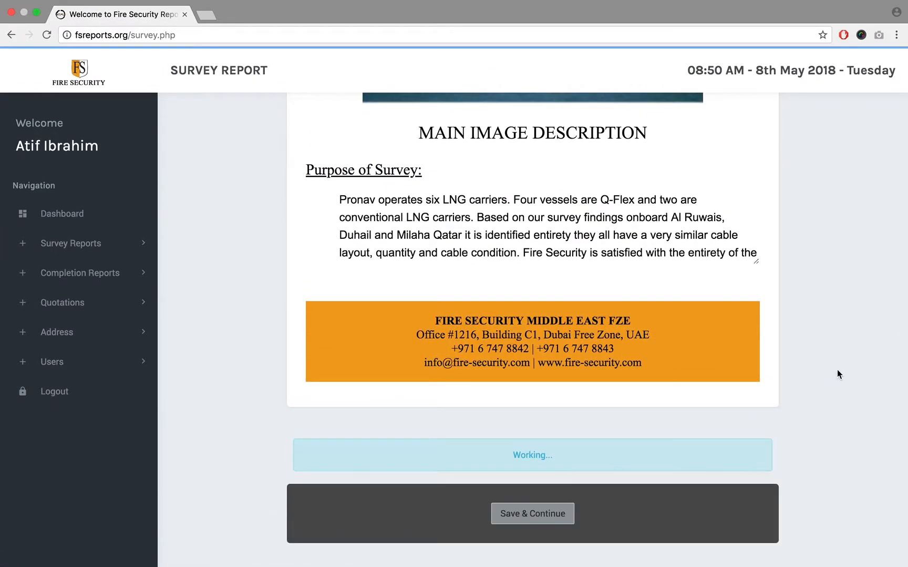
left_click(568, 453)
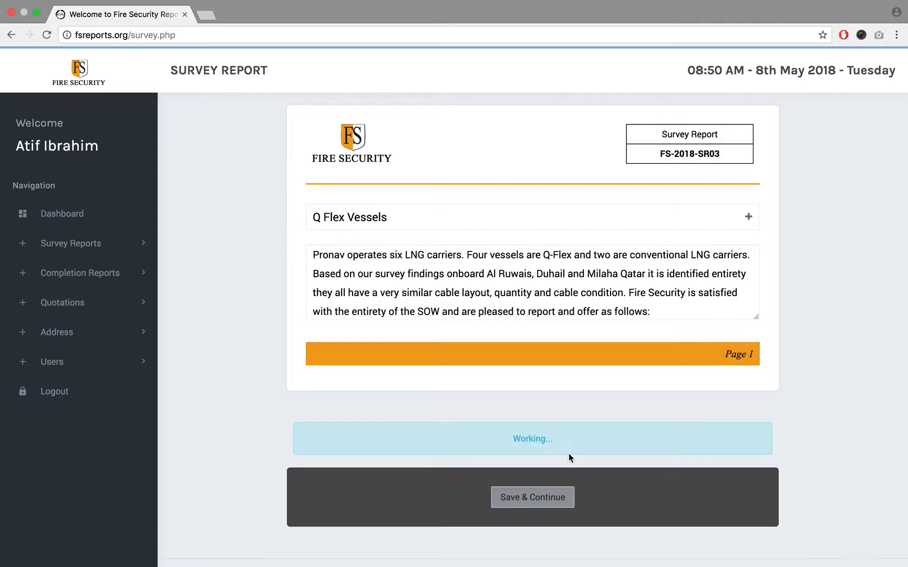
- Check the Image 03 and Image 04 captions and the page heading, and review the images page down to its save area
scroll(802, 385, "down", 7)
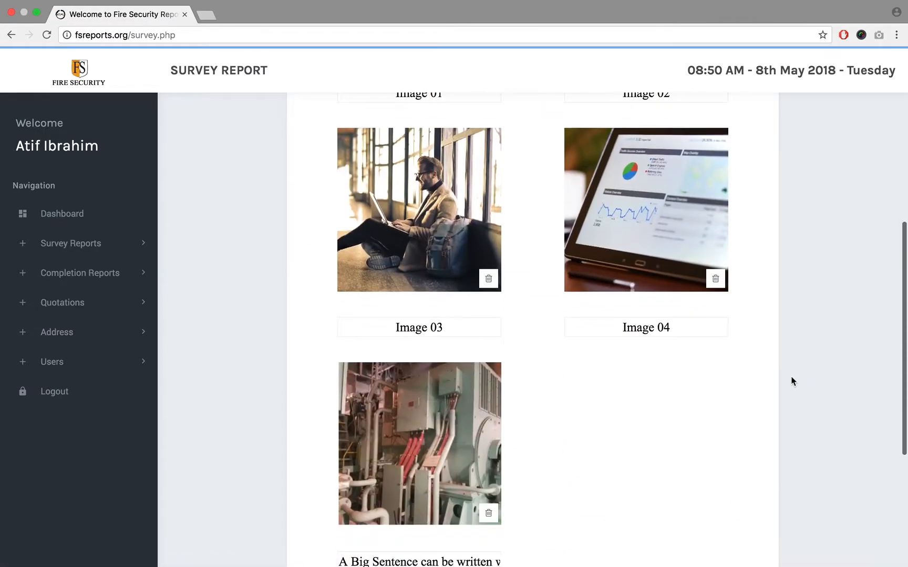
left_click(449, 332)
left_click(683, 330)
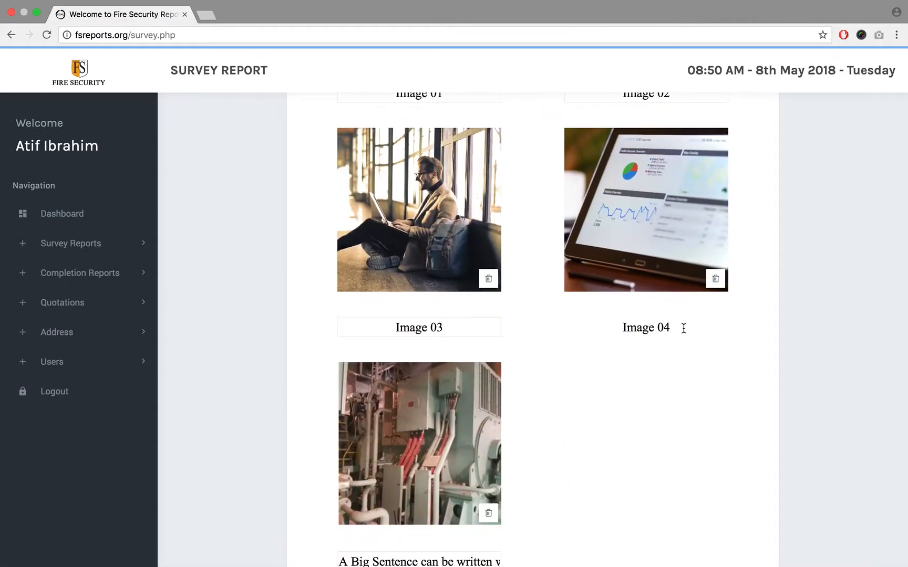
left_click(444, 328)
scroll(531, 389, "down", 5)
scroll(610, 302, "up", 15)
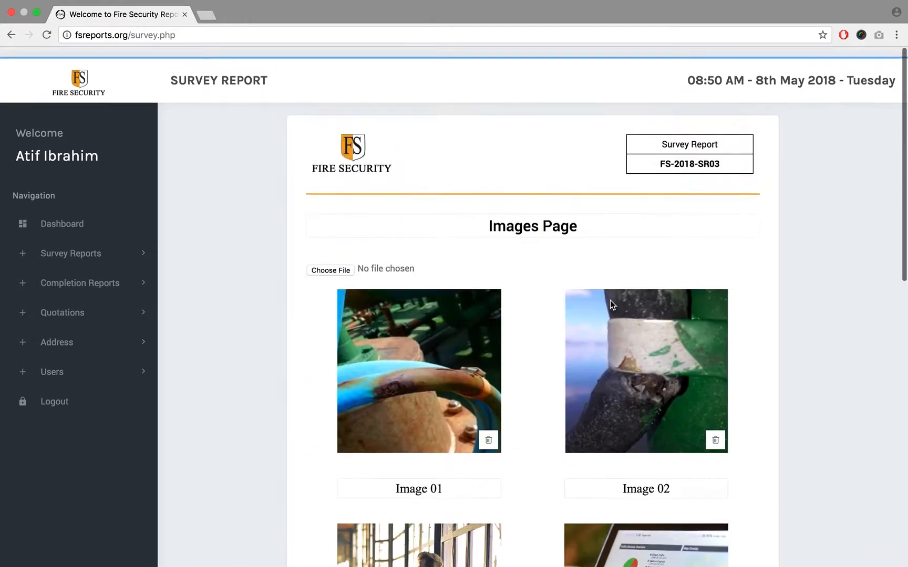
left_click(586, 219)
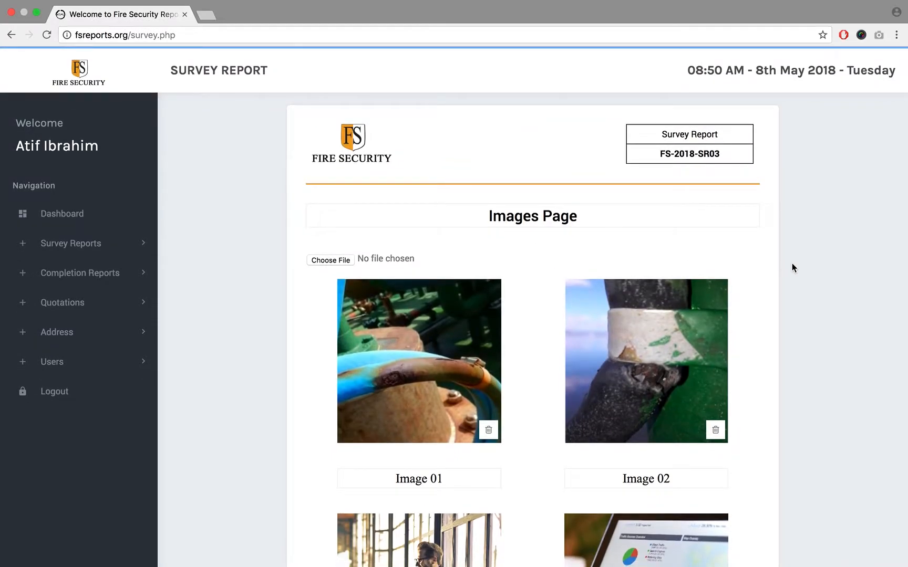
scroll(792, 263, "down", 12)
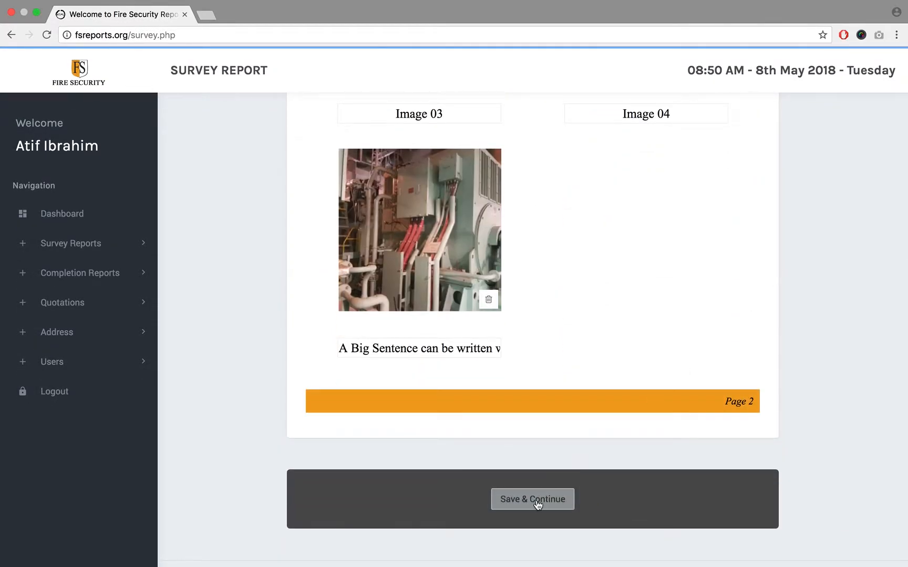
- Save the images page of the Client 01 survey report and continue to the page for headings and details
left_click(537, 502)
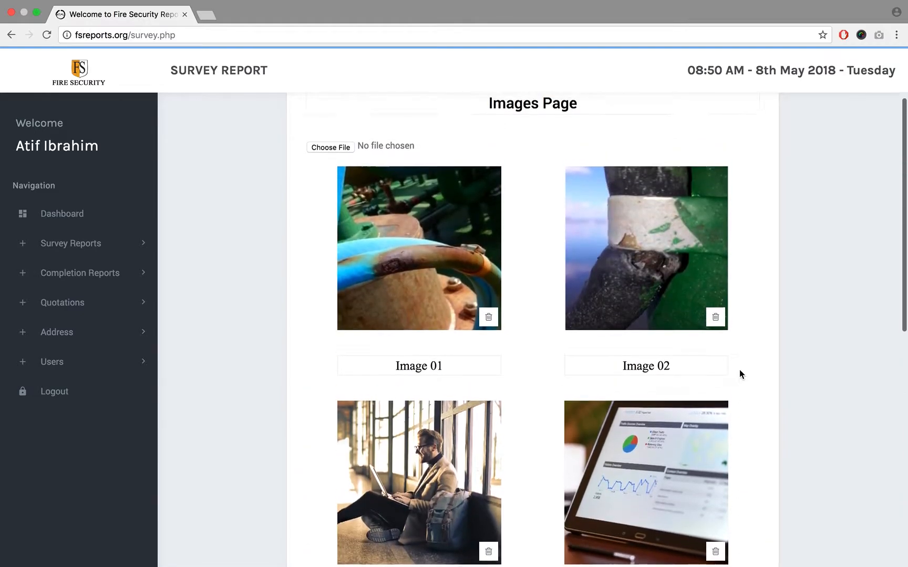
scroll(809, 296, "down", 12)
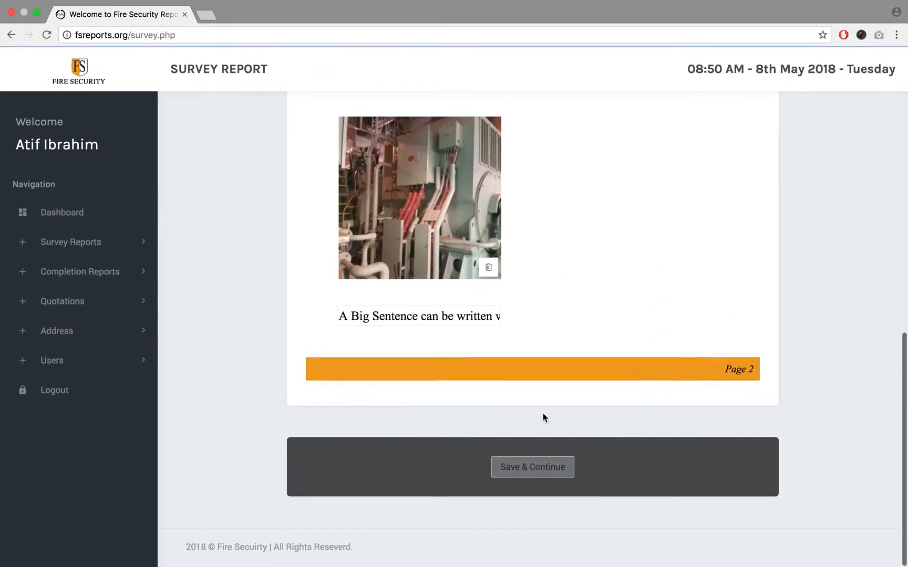
left_click(515, 471)
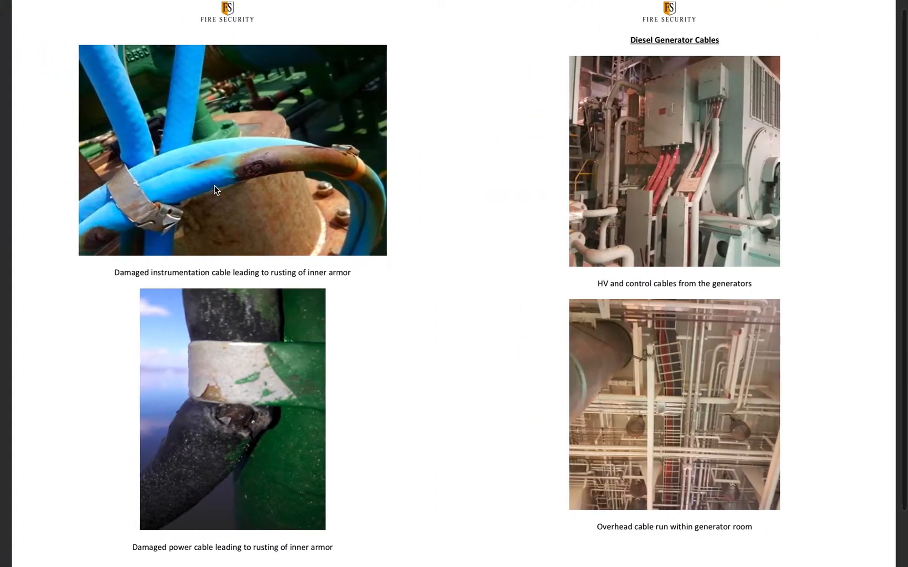
- Look through the reference survey report PDF and highlight the first paragraph under its "Survey Report" heading, comparing it with the empty report page
scroll(214, 190, "down", 3)
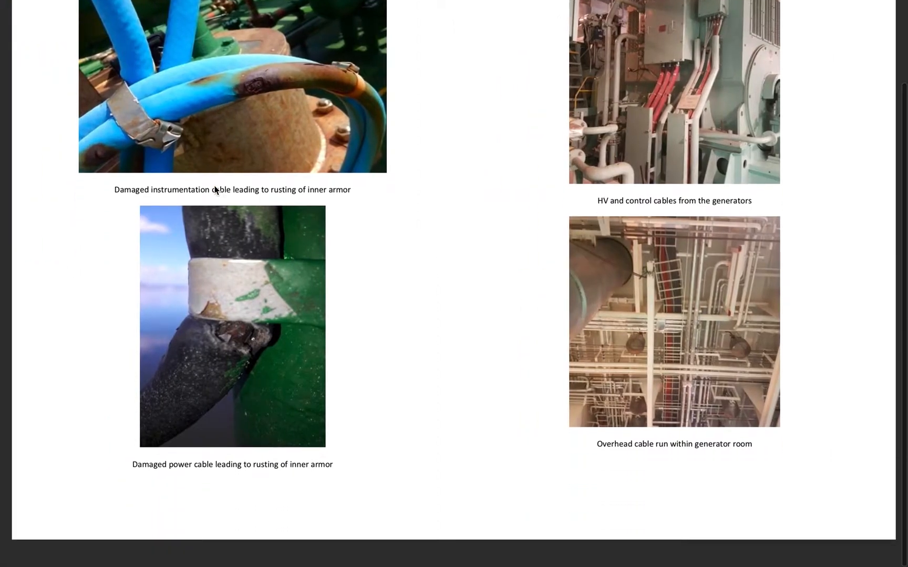
scroll(215, 185, "down", 10)
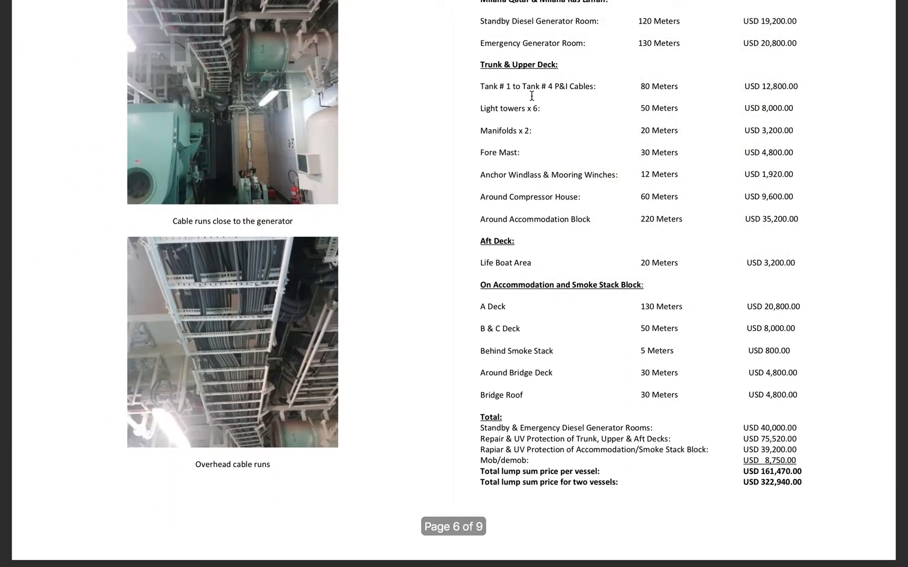
scroll(527, 97, "up", 2)
scroll(527, 96, "up", 20)
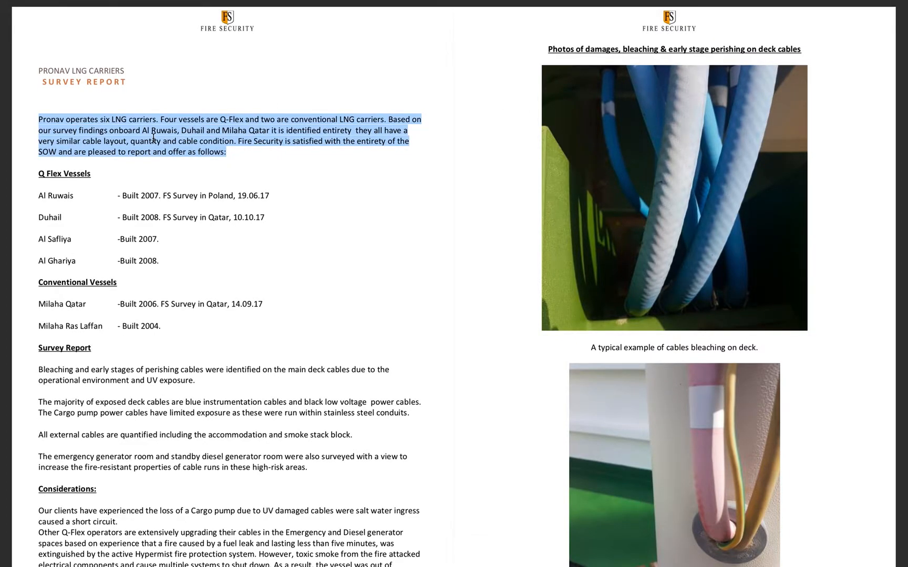
left_click_drag(40, 368, 209, 377)
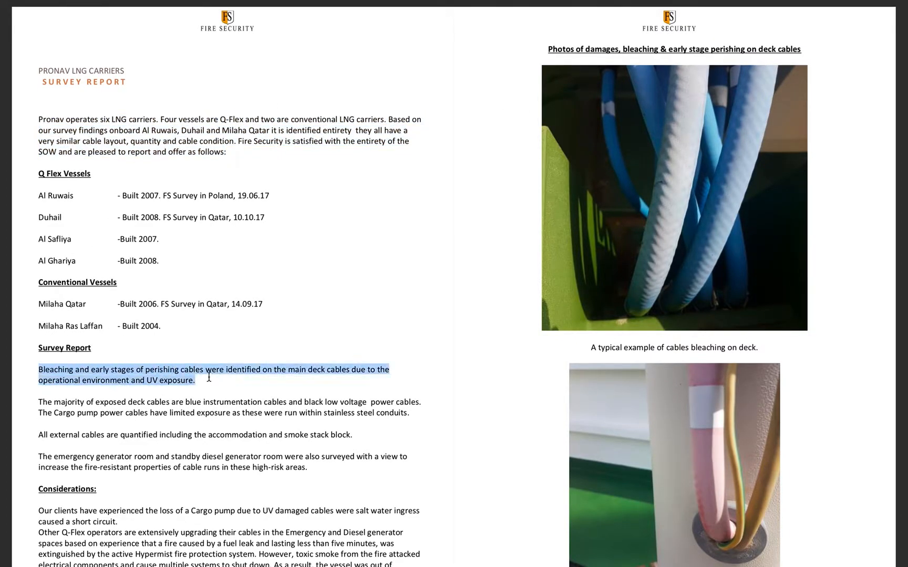
key("ctrl+Right")
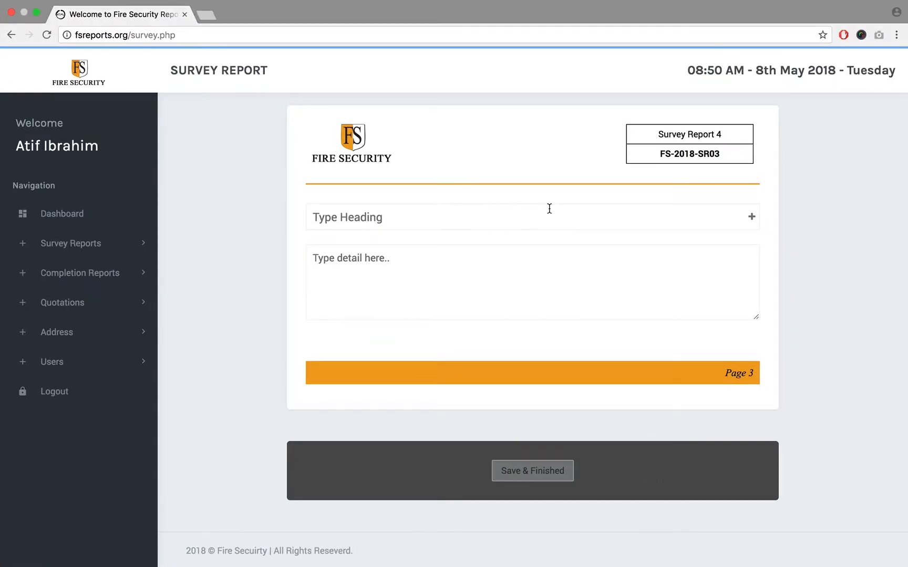
key("ctrl+Left")
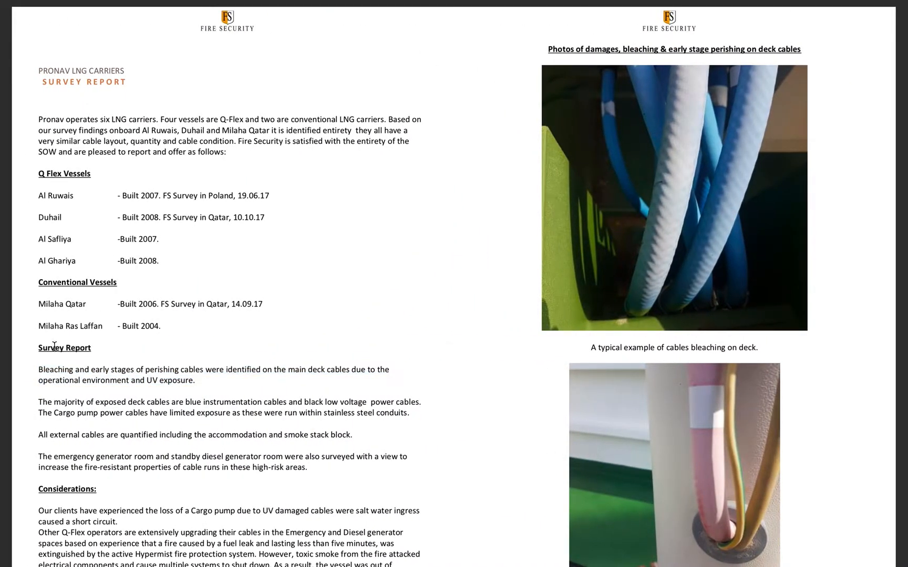
- Copy the heading "Survey Report" from the reference PDF and use it as page 3's heading
triple_click(54, 346)
left_click(54, 346)
left_click_drag(119, 351, 93, 348)
key("ctrl+c")
left_click(39, 347)
key("ctrl+Right")
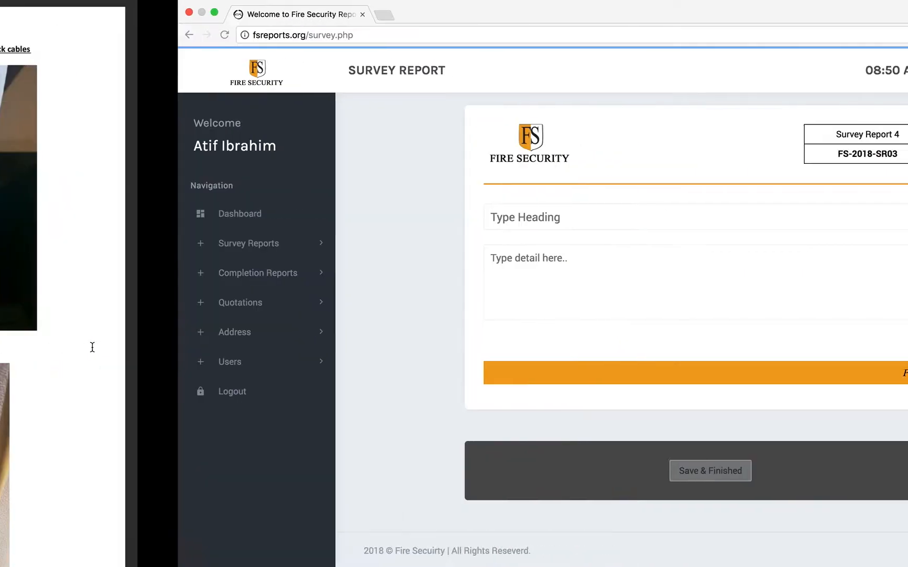
left_click(348, 214)
key("ctrl+v")
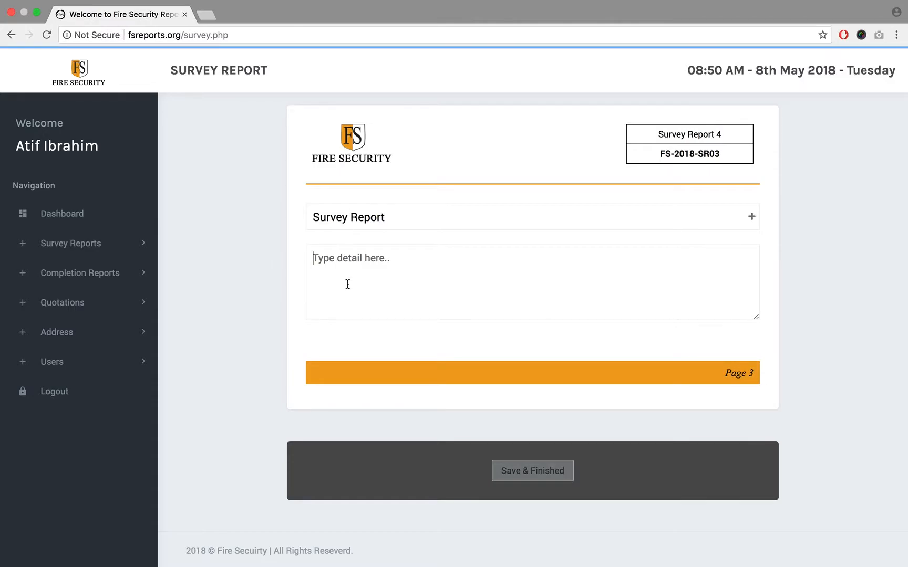
- Copy the four paragraphs under "Survey Report" from the reference PDF into page 3's detail text
key("ctrl+Left")
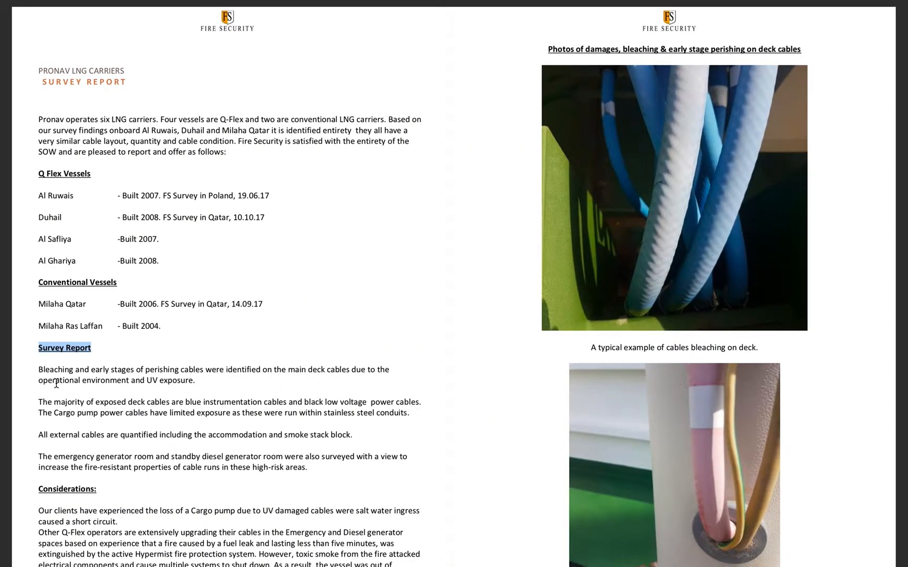
left_click_drag(39, 370, 317, 468)
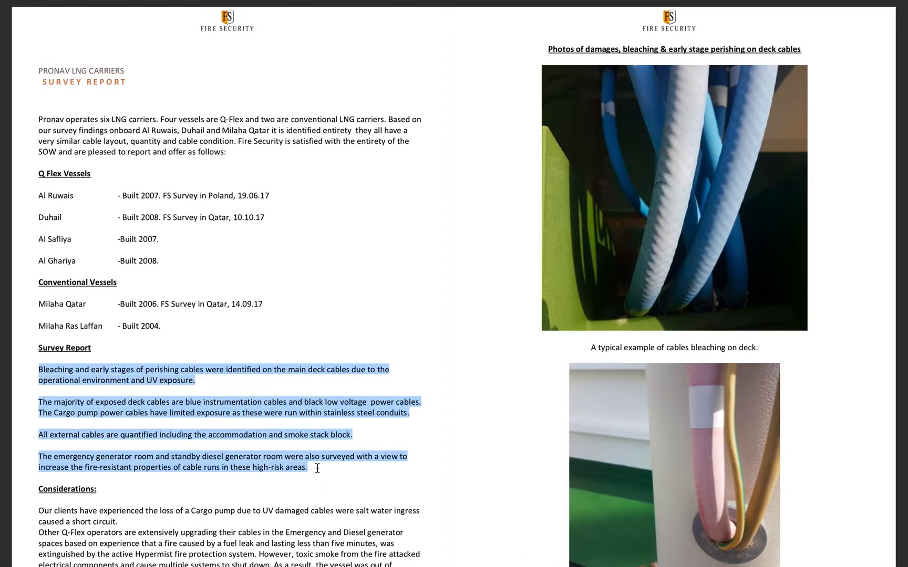
key("ctrl+c")
key("ctrl+Right")
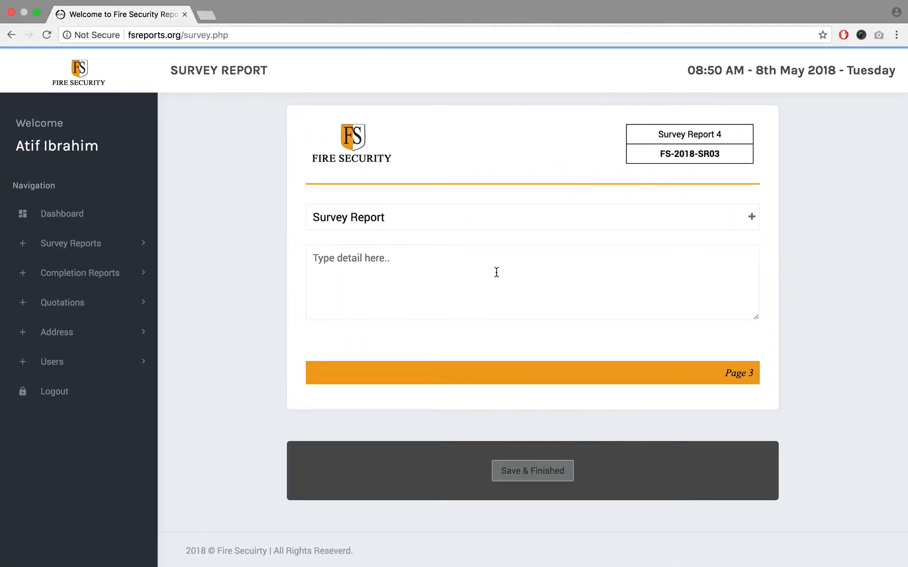
key("ctrl+v")
- Add a second heading-and-detail section to page 3 and give it the heading "Survey Report 02"
left_click(751, 217)
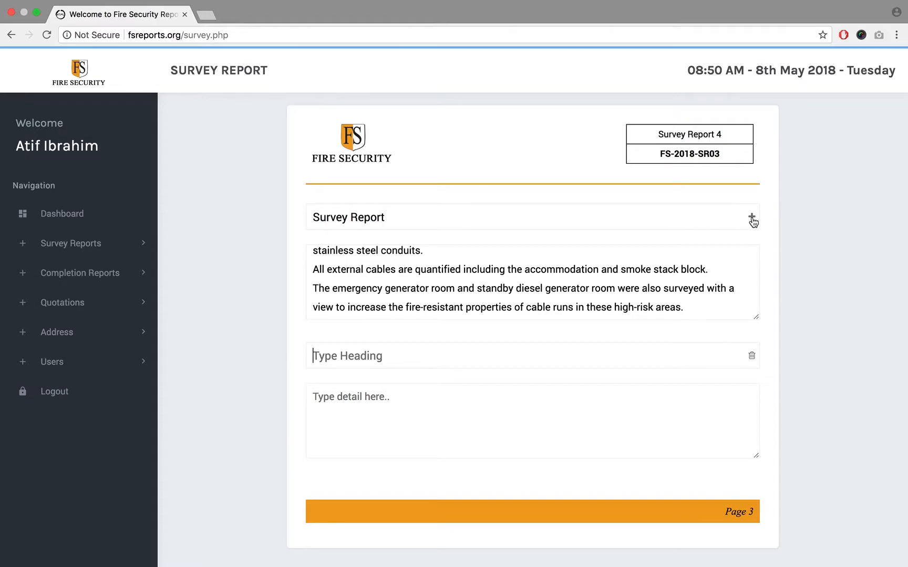
left_click(404, 414)
triple_click(406, 219)
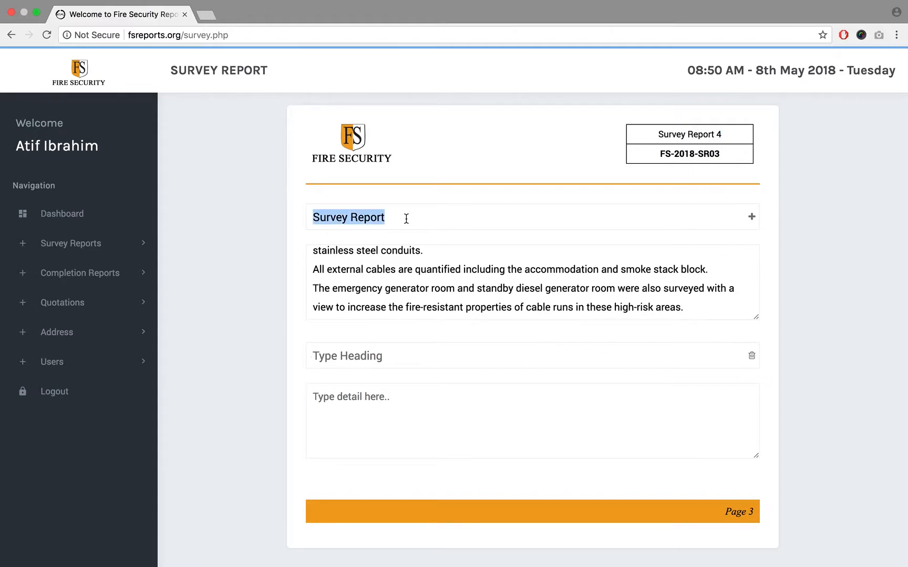
left_click(385, 358)
key("ctrl+v")
type("02")
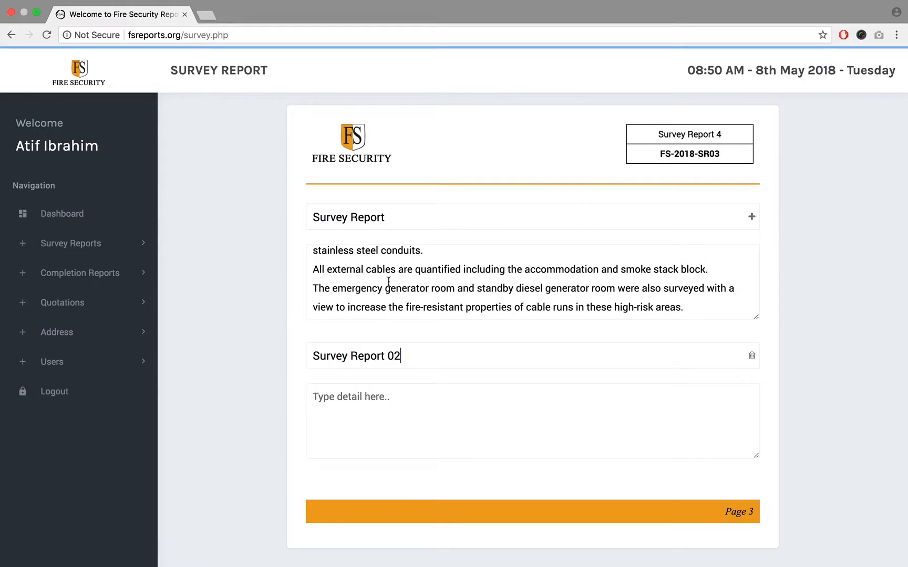
- Copy the first section's detail text into the "Survey Report 02" detail, inserting it repeatedly, and review the text
key("super+a")
key("super+c")
left_click(367, 438)
key("super+v")
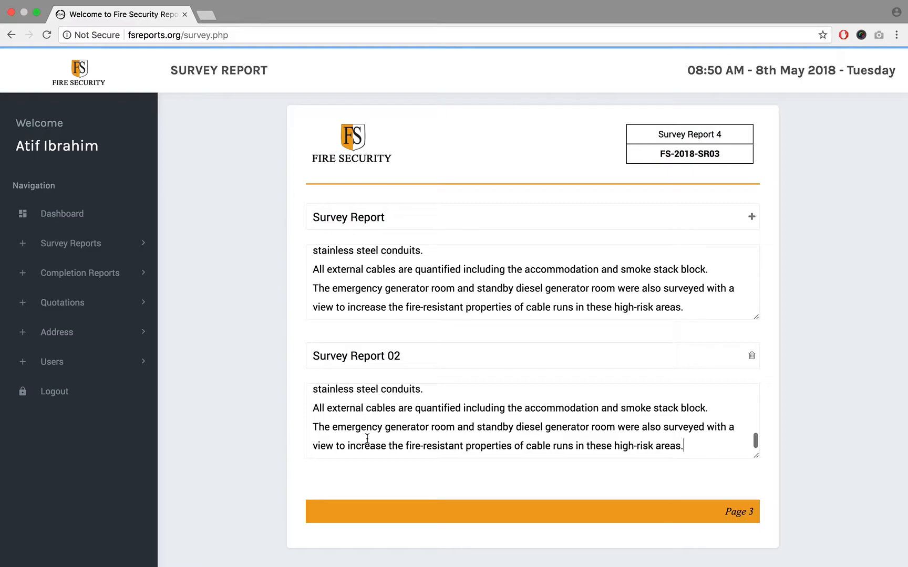
key("super+v")
scroll(678, 432, "up", 5)
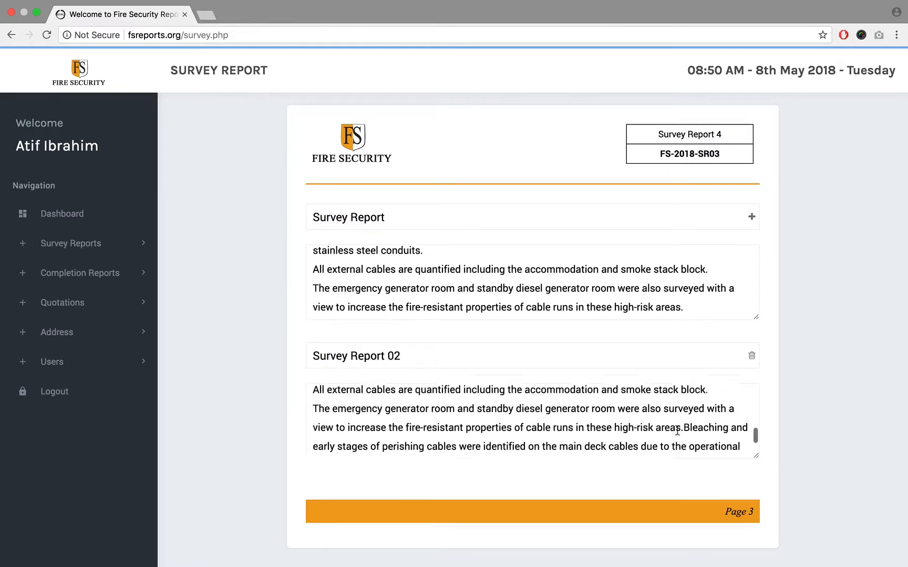
scroll(677, 432, "down", 3)
scroll(677, 432, "up", 10)
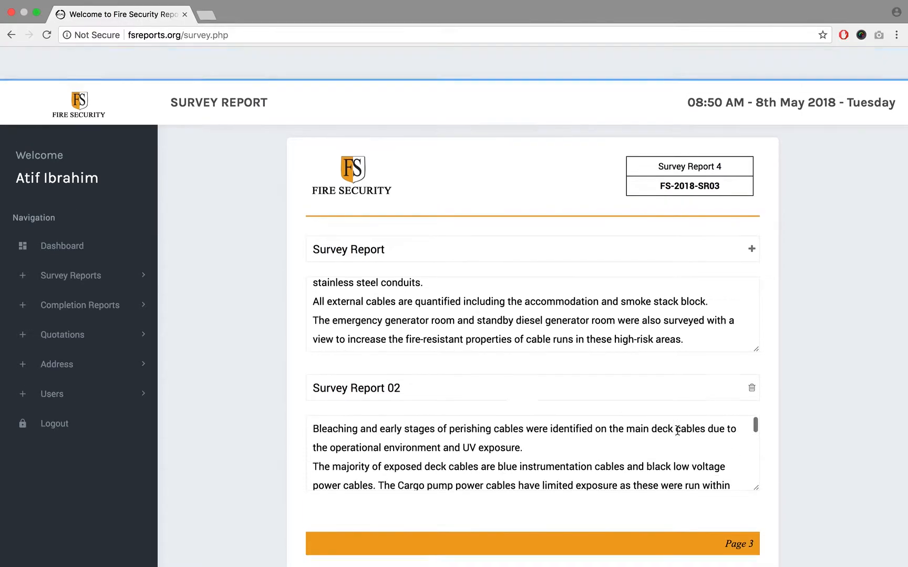
- Save the finished page 3 with both survey sections and continue to the cost page
scroll(824, 275, "down", 3)
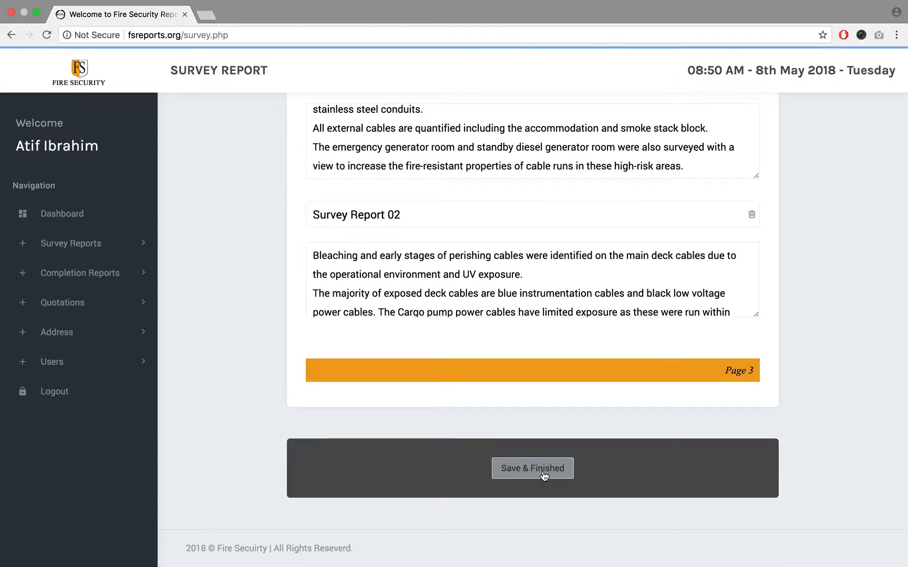
scroll(683, 397, "up", 5)
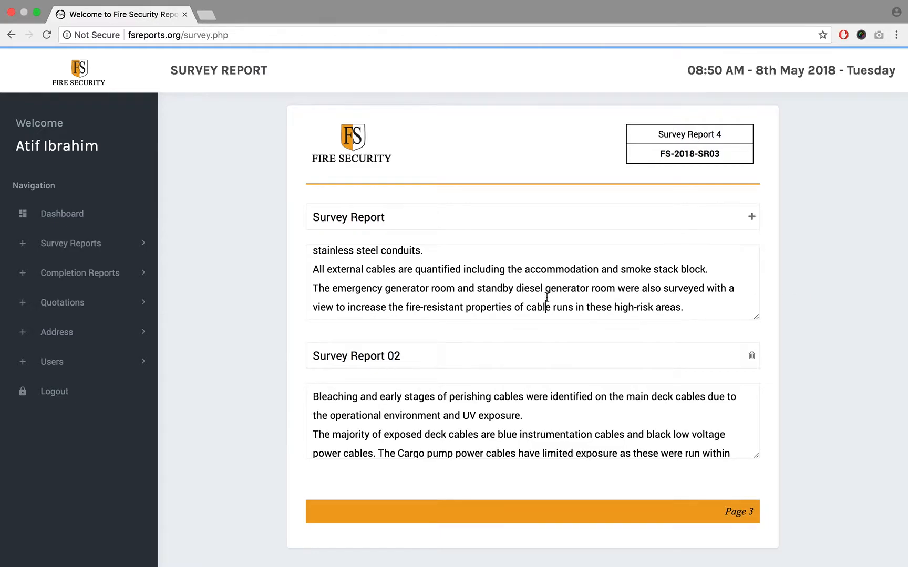
scroll(547, 298, "down", 5)
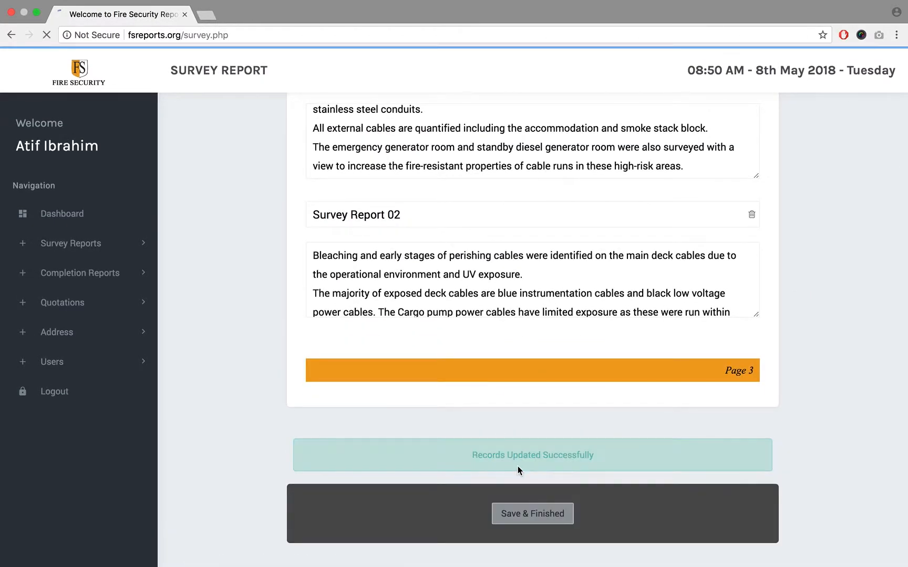
- Examine the cost page's title, heading field, product rows and report number, and compare it with the reference PDF
left_click(464, 215)
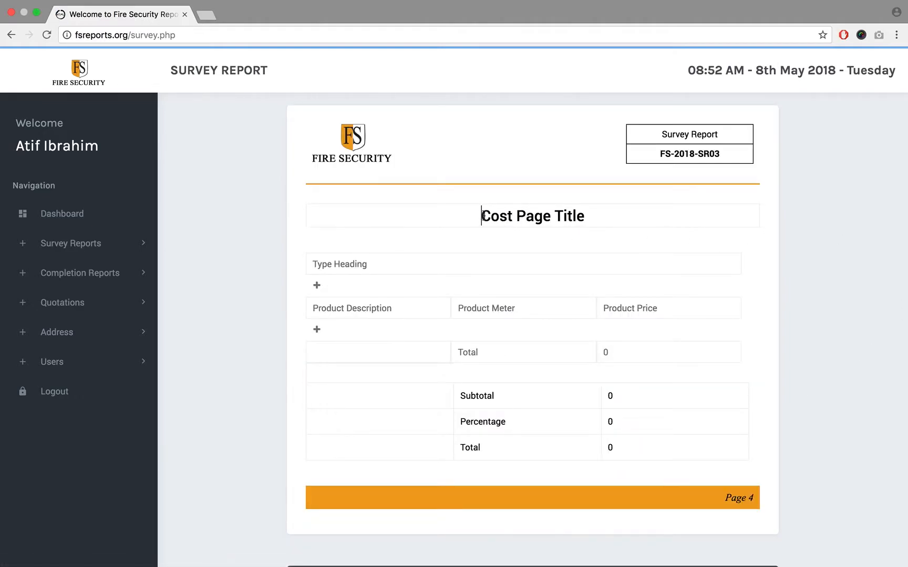
left_click_drag(483, 216, 592, 215)
left_click(421, 263)
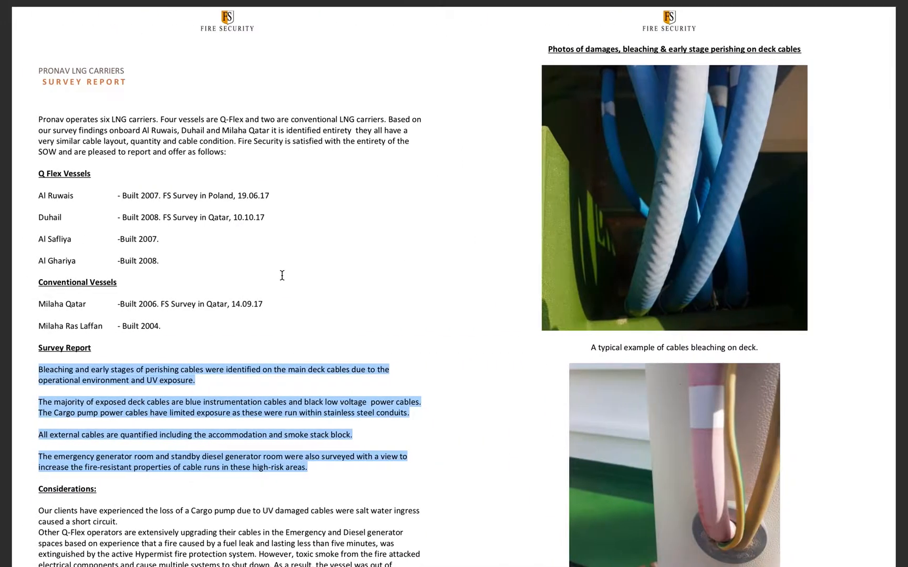
scroll(283, 275, "down", 5)
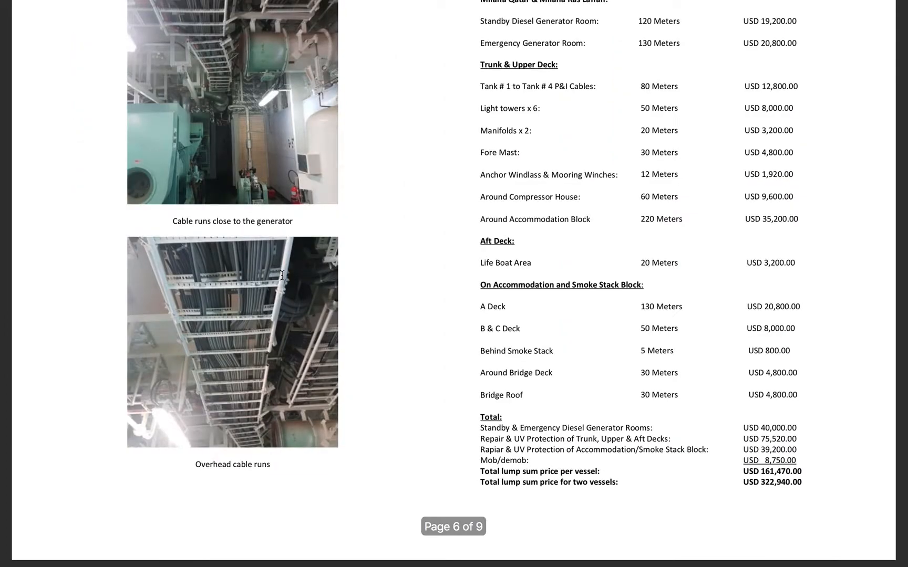
scroll(282, 275, "up", 2)
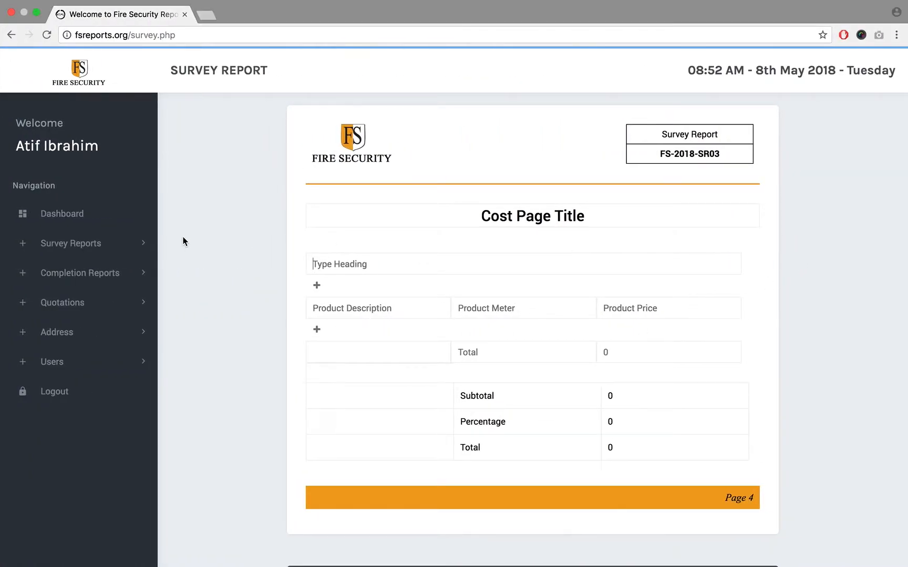
scroll(182, 241, "down", 5)
scroll(183, 240, "up", 5)
triple_click(721, 156)
left_click(706, 154)
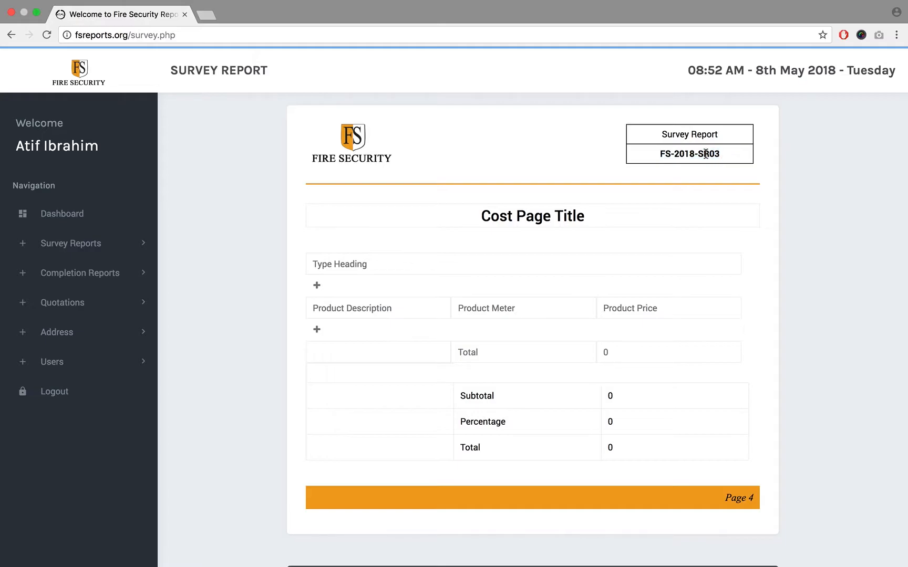
- Try to open the dashboard, go back, and open the list of existing survey reports for editing
left_click(78, 225)
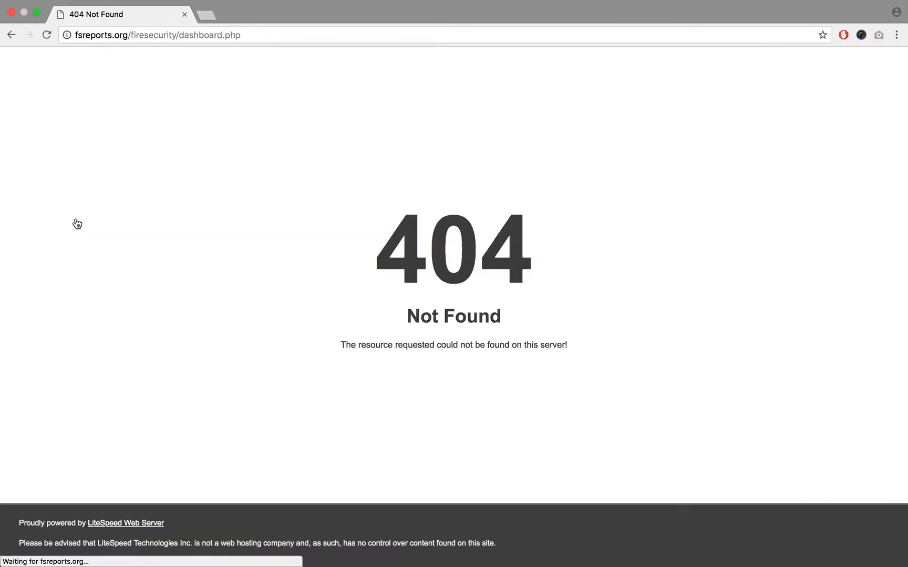
left_click(11, 35)
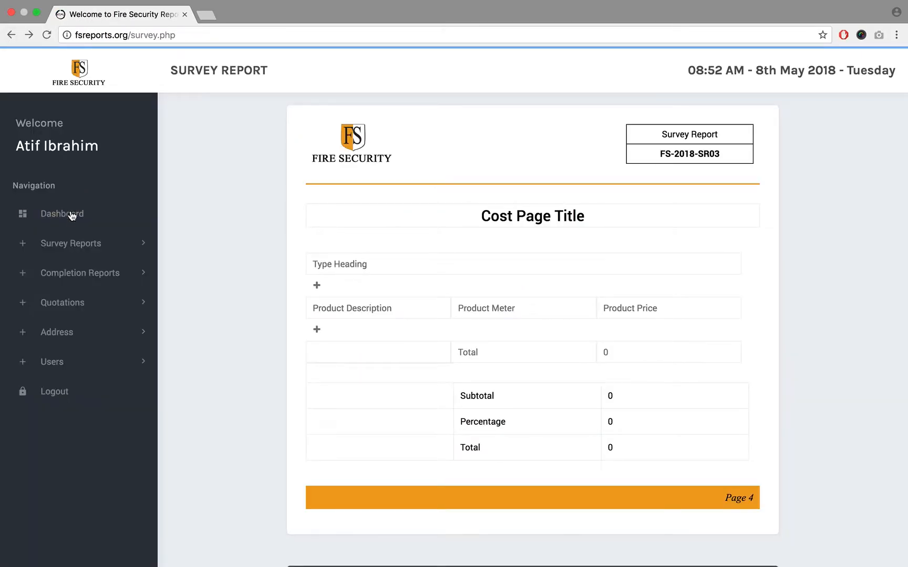
left_click(69, 243)
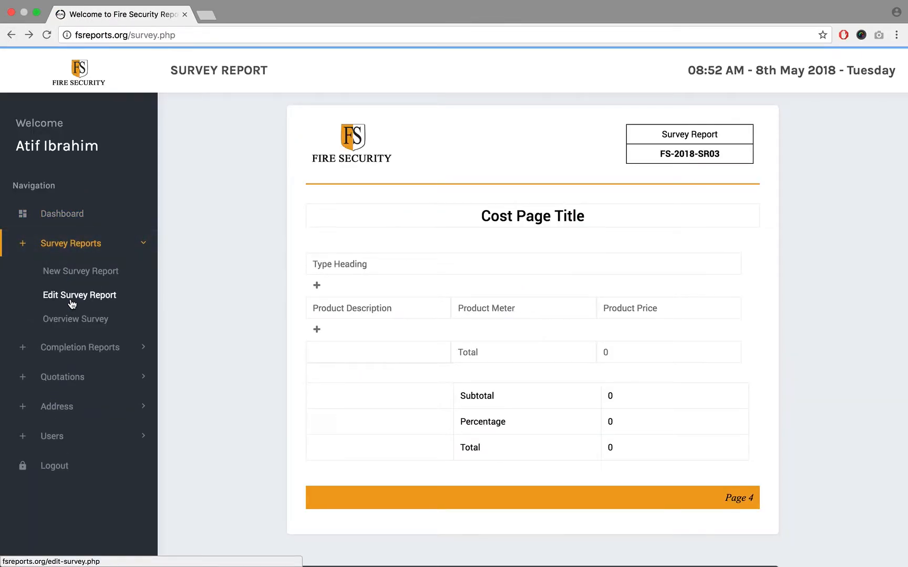
left_click(72, 303)
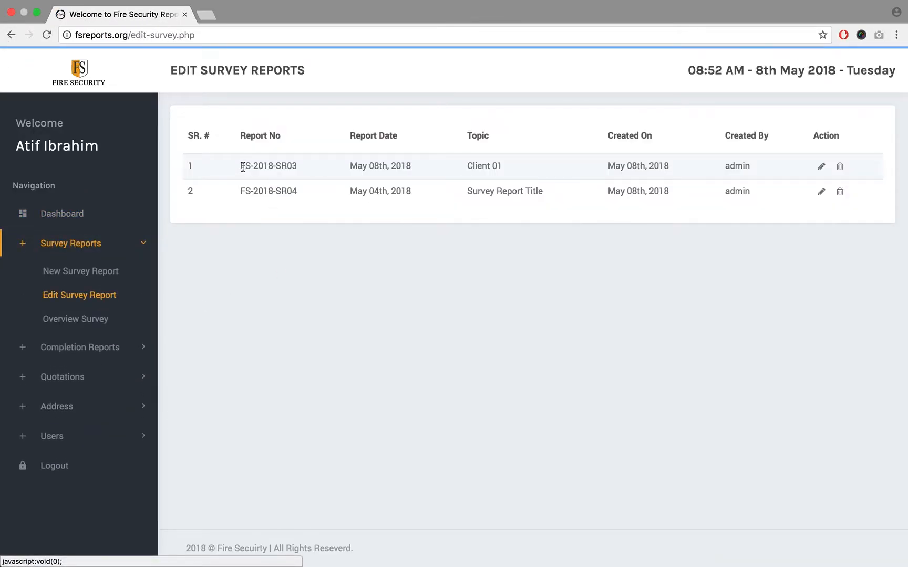
- Point out the Client 01 report's number and topic by highlighting them, and open that report for editing
left_click_drag(240, 166, 322, 176)
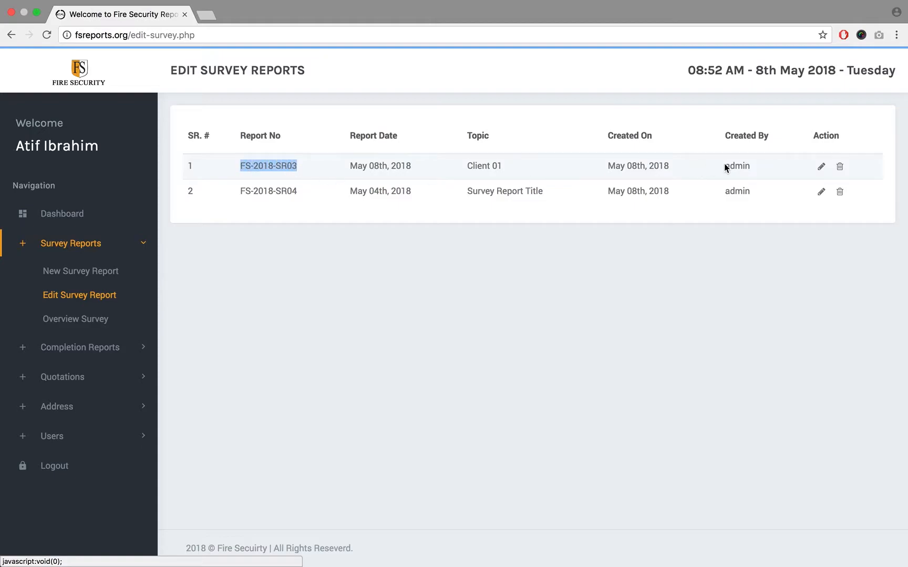
left_click_drag(468, 166, 511, 167)
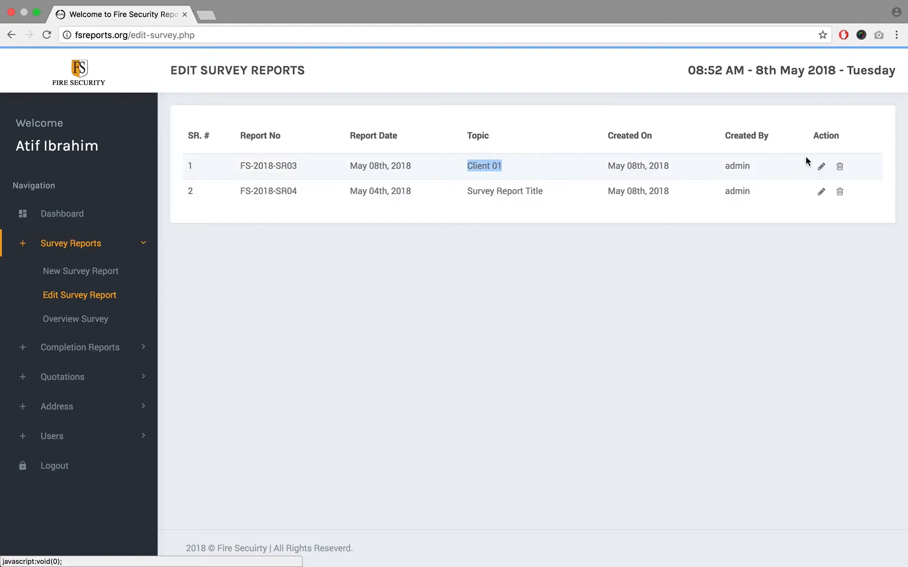
left_click(822, 167)
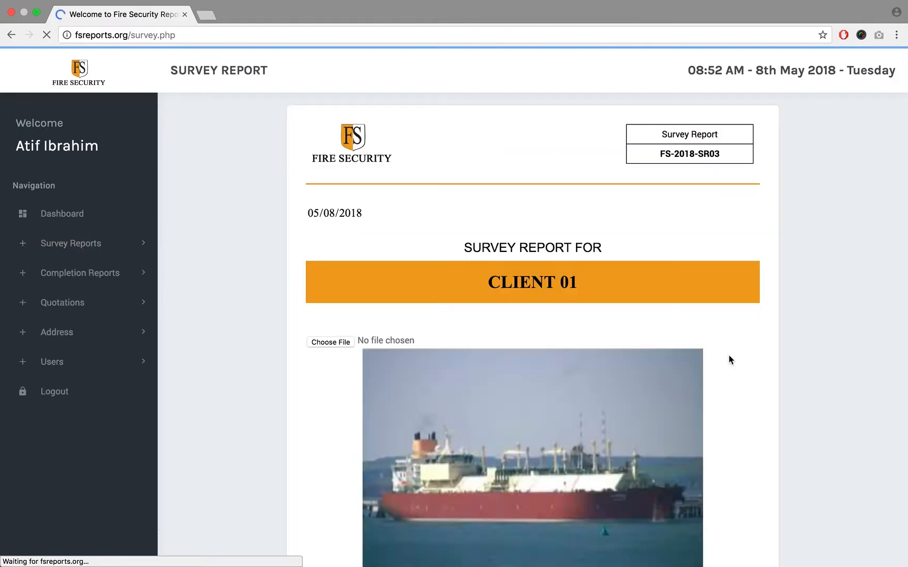
- Save the Client 01 report's cover page and continue to the "Q Flex Vessels" page
scroll(806, 360, "down", 8)
left_click(535, 512)
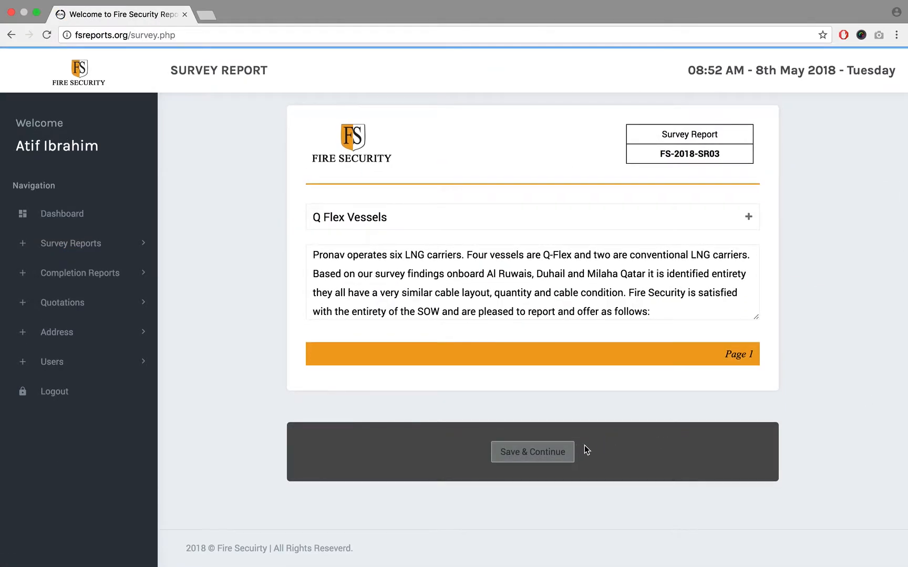
- Save the "Q Flex Vessels" page, the "Images Page" and the survey text page in turn to reach the cost page
left_click(570, 451)
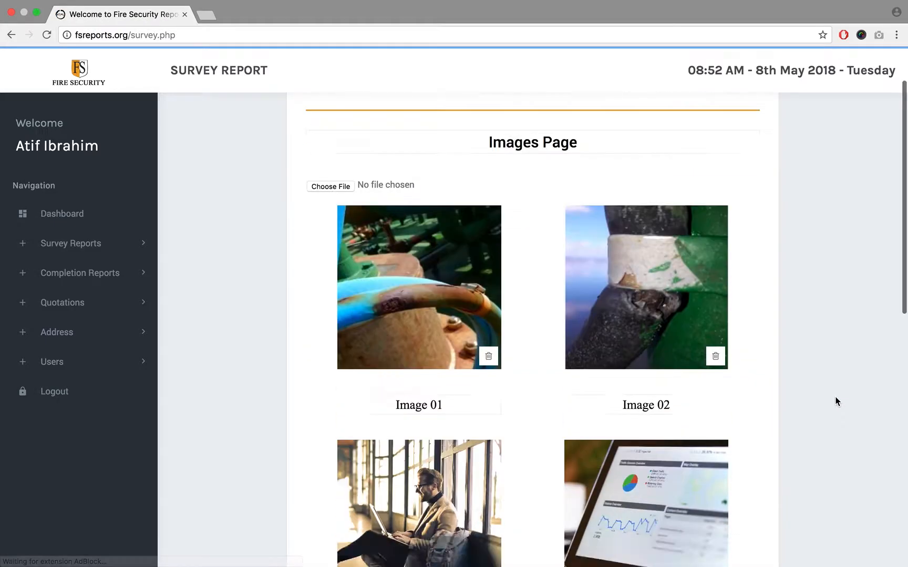
scroll(835, 397, "down", 7)
scroll(835, 396, "down", 4)
left_click(517, 467)
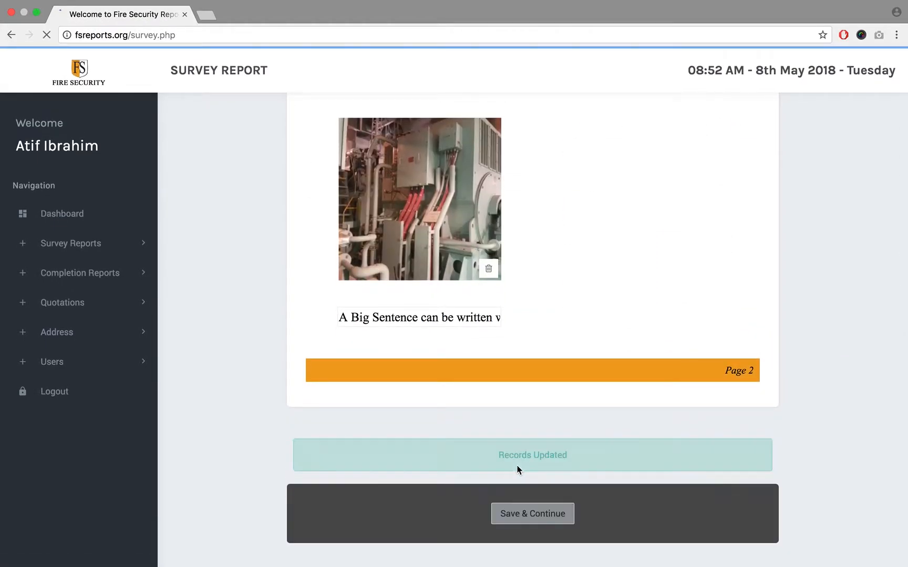
scroll(816, 329, "down", 3)
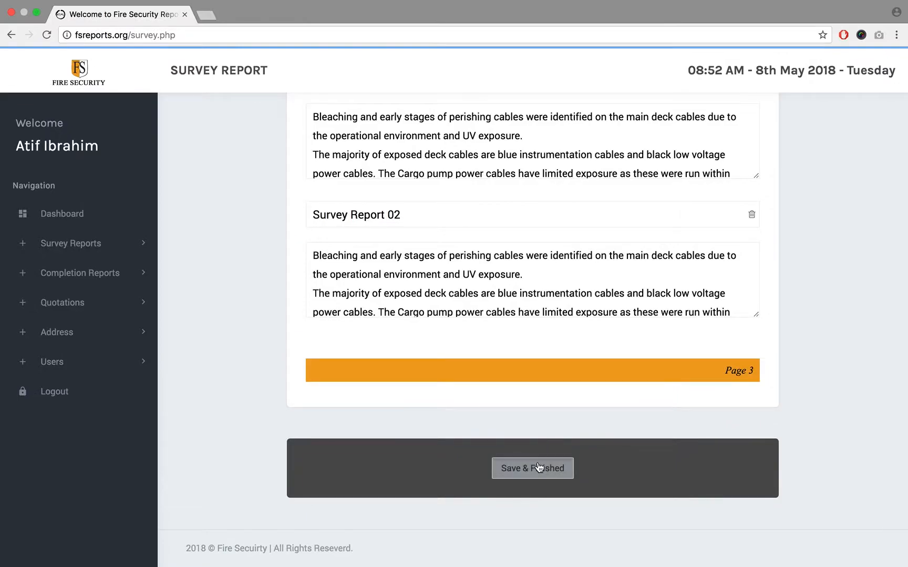
left_click(535, 469)
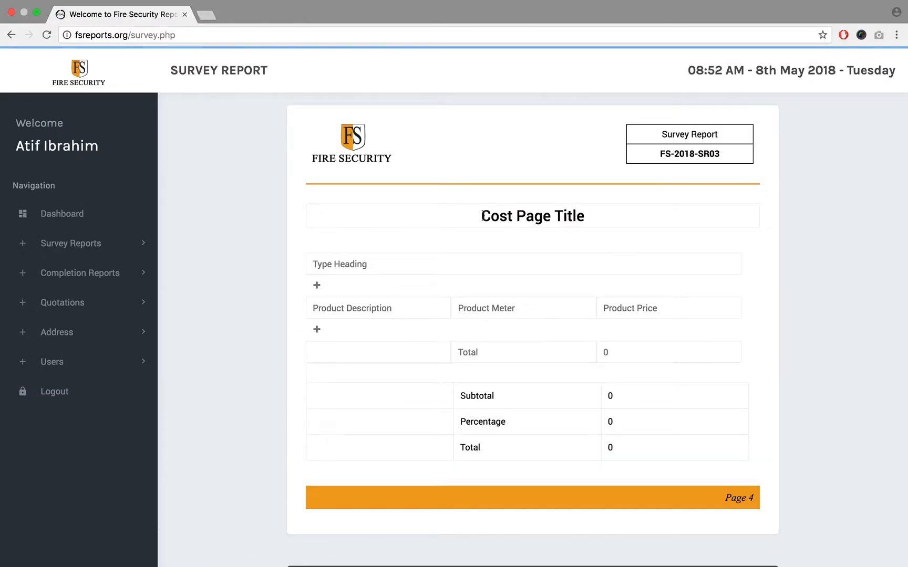
- Copy the heading "Milaha Qatar & Milaha Ras Laffan:" from the reference PDF into the cost page's heading field
left_click(420, 265)
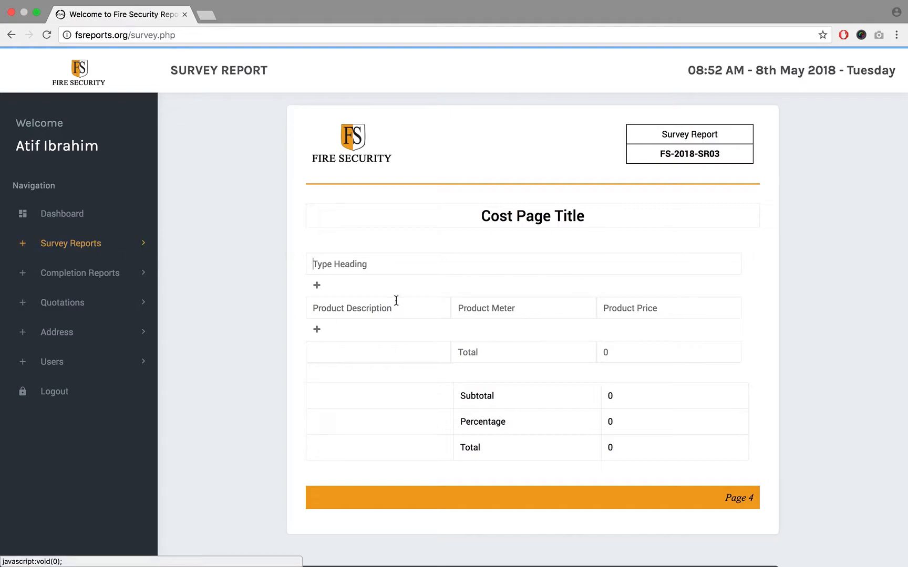
left_click(395, 263)
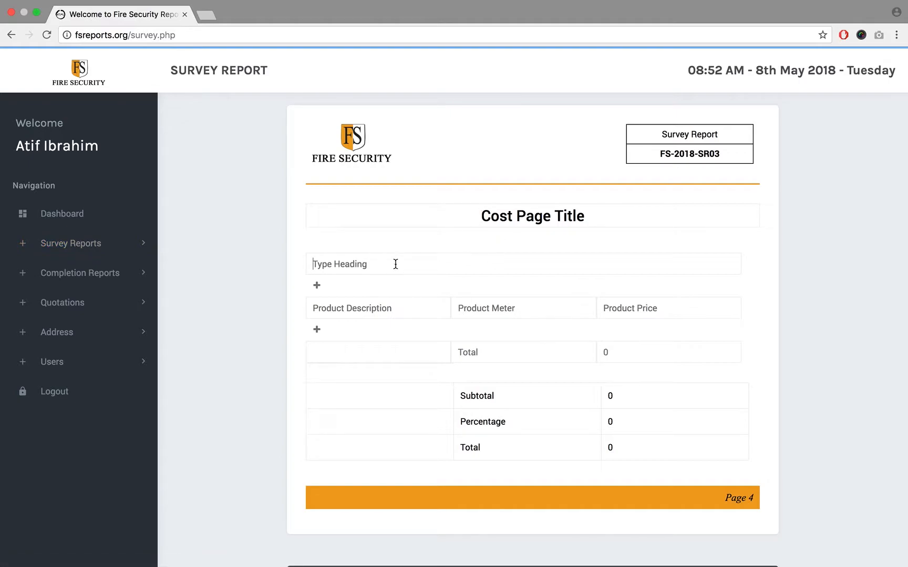
left_click(374, 314)
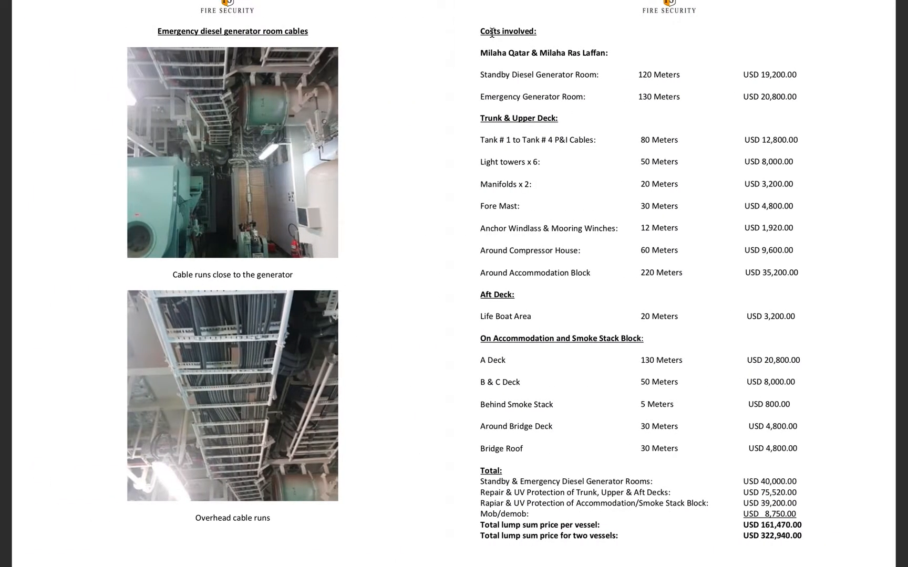
double_click(492, 32)
left_click_drag(481, 55, 620, 55)
key("super+c")
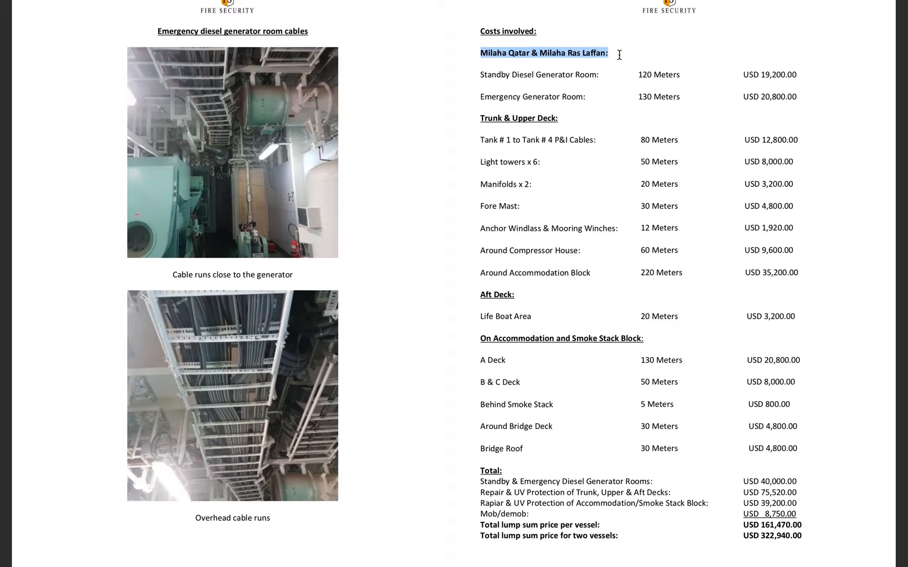
key("ctrl+Right")
left_click(425, 266)
key("super+v")
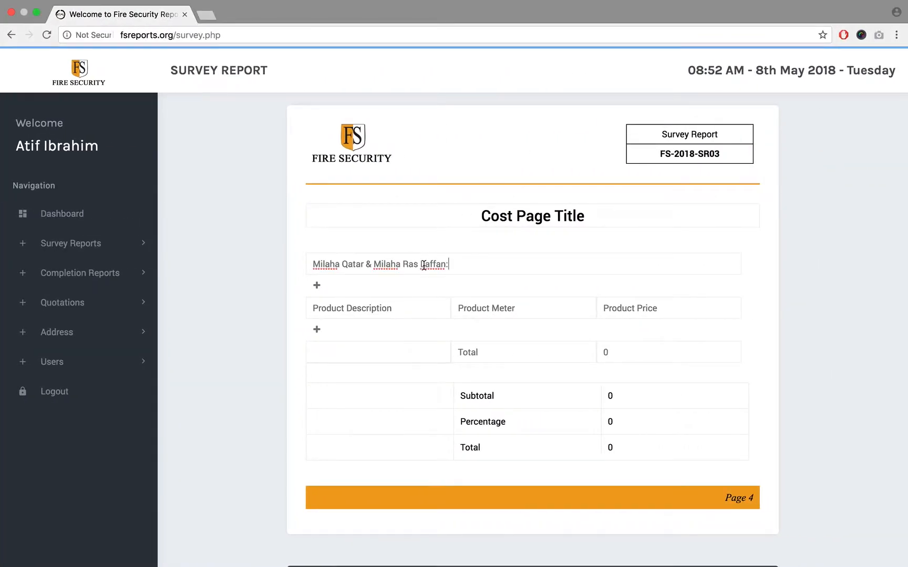
- Copy "Standby Diesel Generator Room:" from the reference PDF into the first product row's description
key("ctrl+Left")
left_click_drag(481, 74, 603, 76)
key("super+c")
key("ctrl+Right")
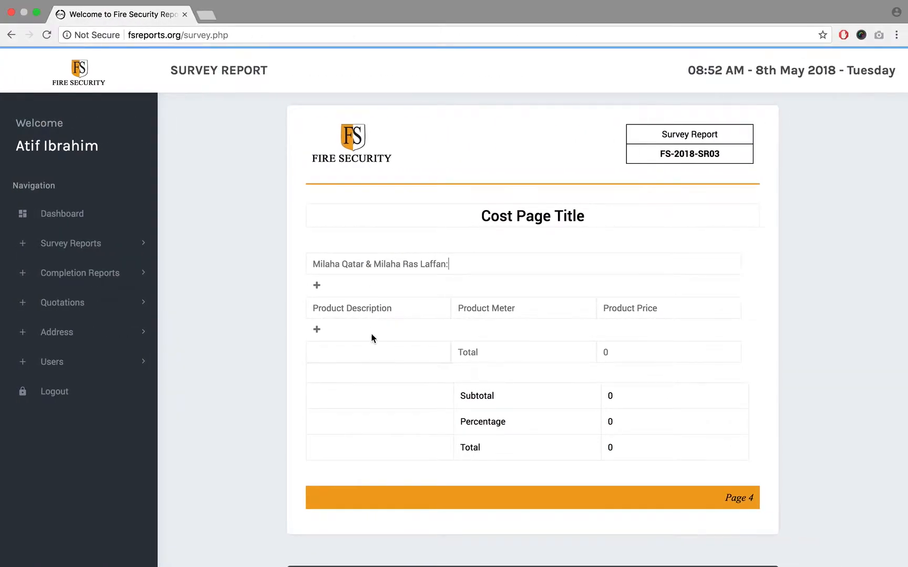
left_click(365, 307)
key("super+v")
- Copy "120 Meters" from the reference PDF into the first product row's meter field
key("ctrl+Left")
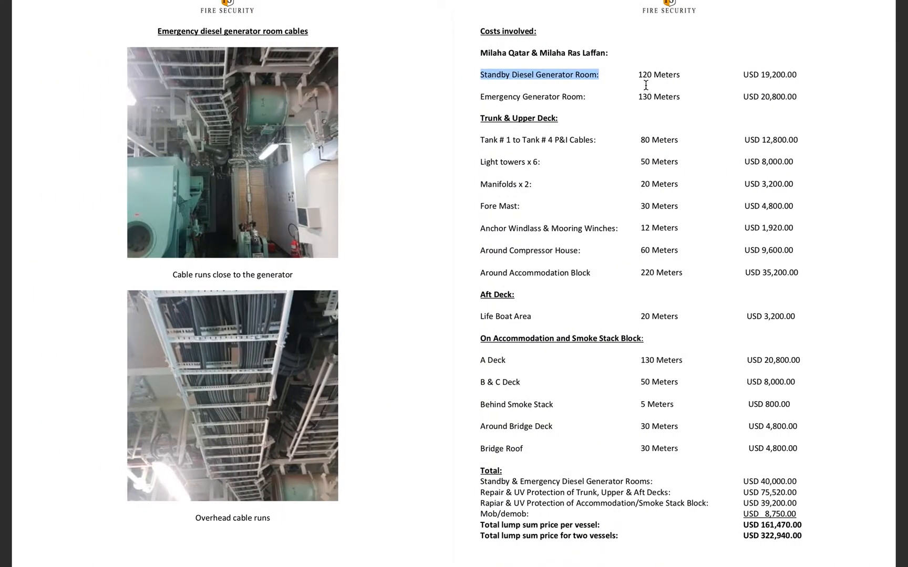
left_click_drag(639, 75, 686, 75)
key("super+c")
key("ctrl+Right")
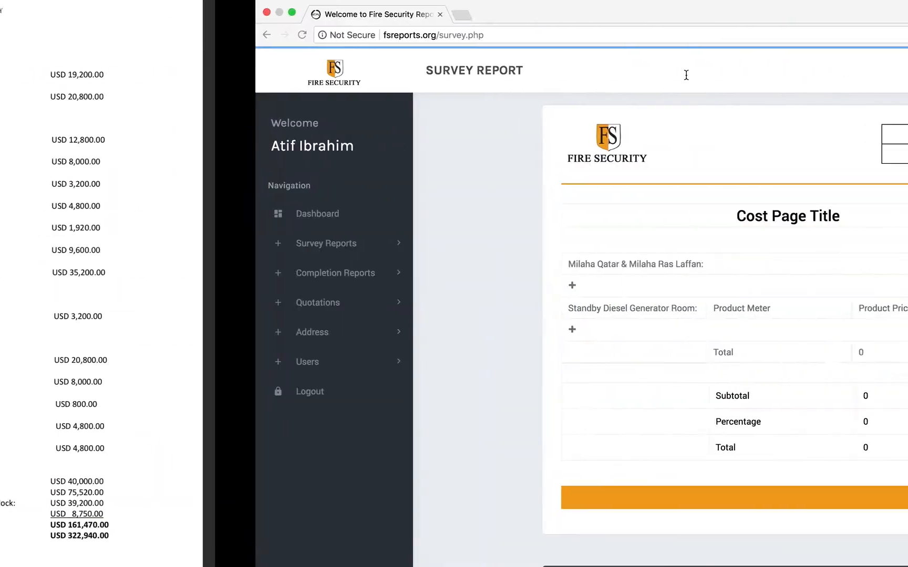
left_click(514, 309)
key("super+v")
- Copy "USD 19,200.00" from the reference PDF into the first product row's price field
key("ctrl+Left")
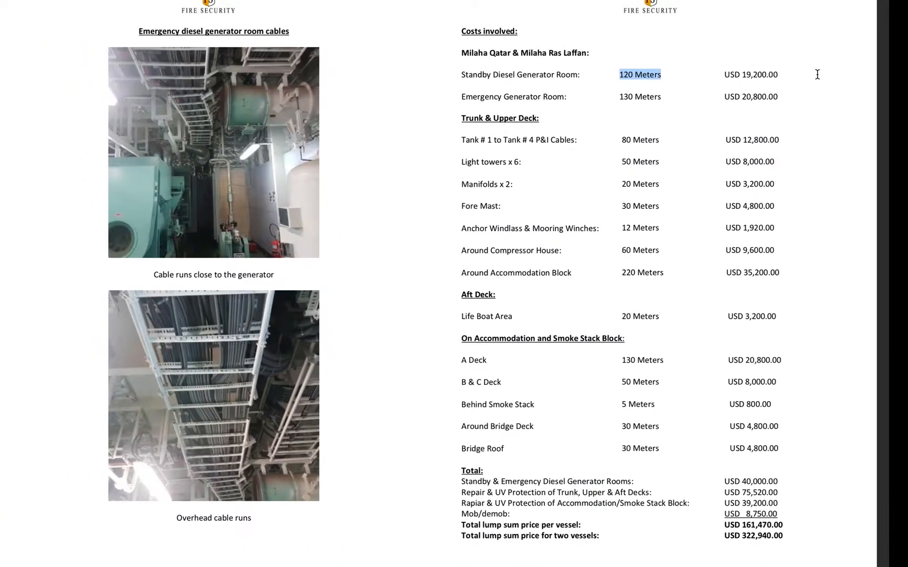
left_click_drag(743, 75, 805, 75)
key("super+c")
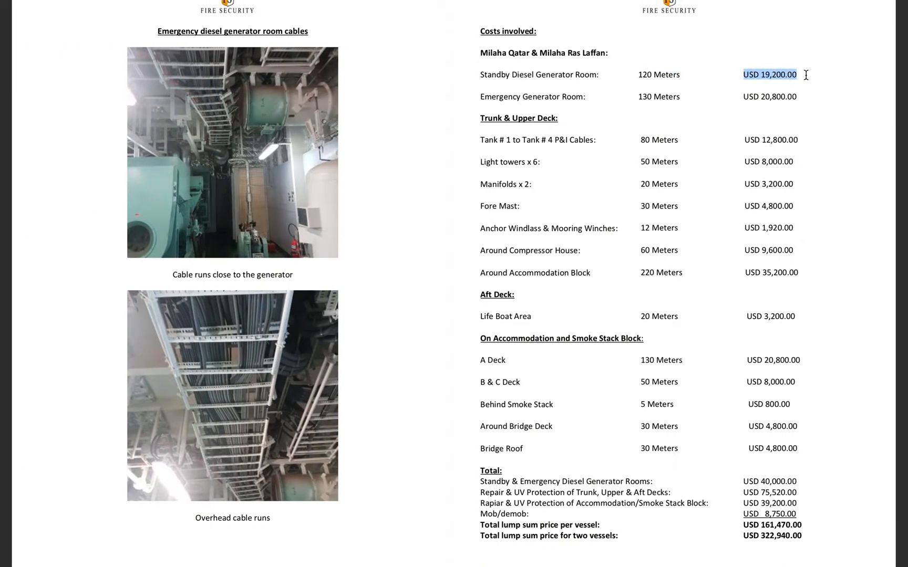
key("ctrl+Right")
left_click(653, 309)
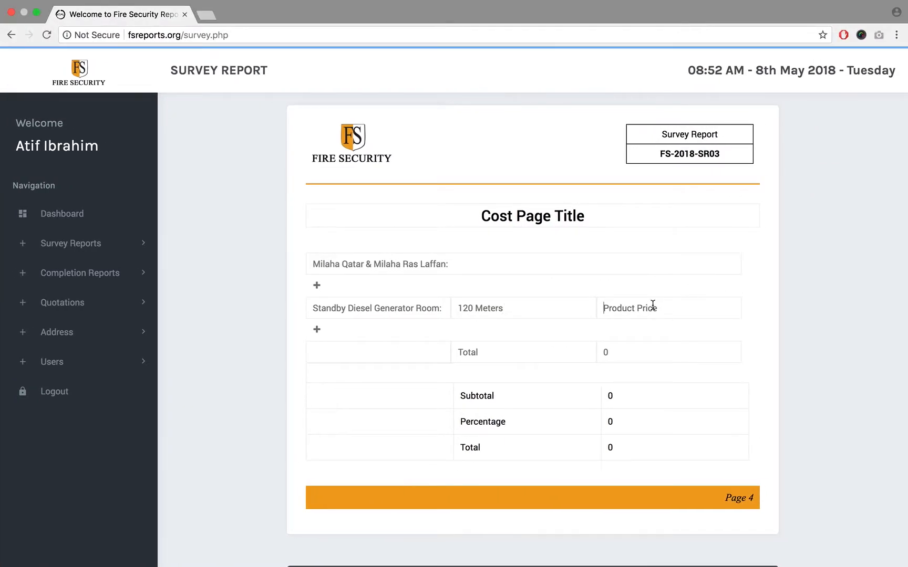
key("super+v")
- Add four more product rows beneath the Standby Diesel Generator Room row
left_click(317, 331)
left_click(316, 331)
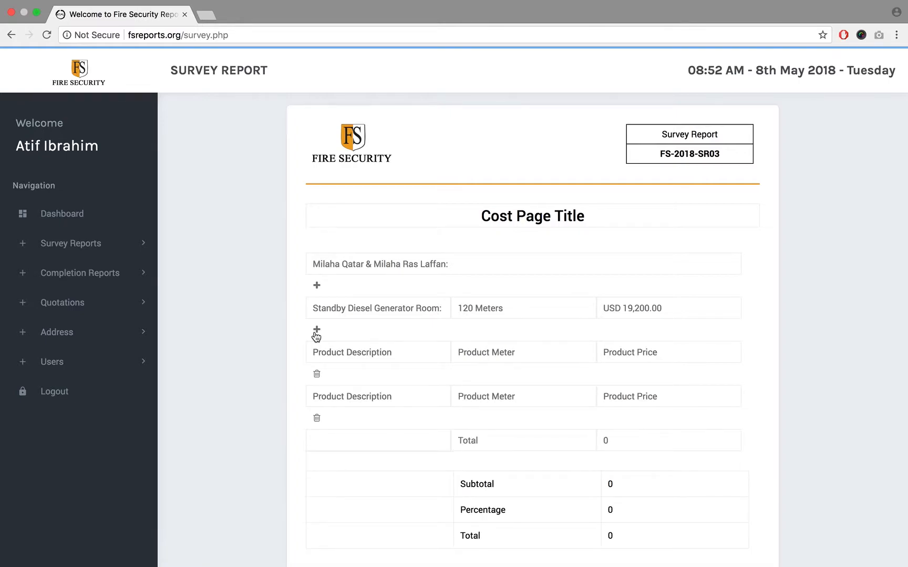
left_click(316, 331)
left_click(316, 331)
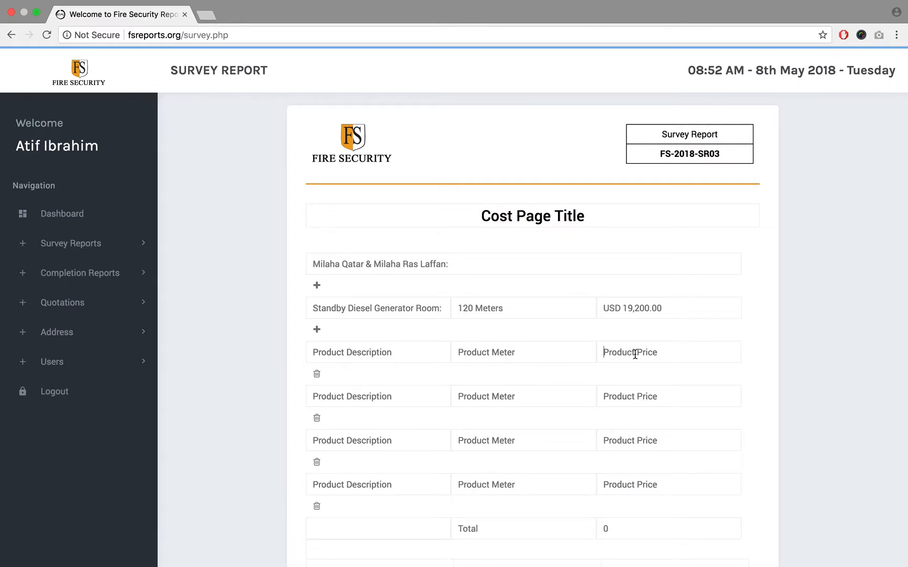
- Examine the product rows' price fields and the section total, highlighting the currency prefix and description of the first row
scroll(626, 475, "down", 2)
left_click(627, 475)
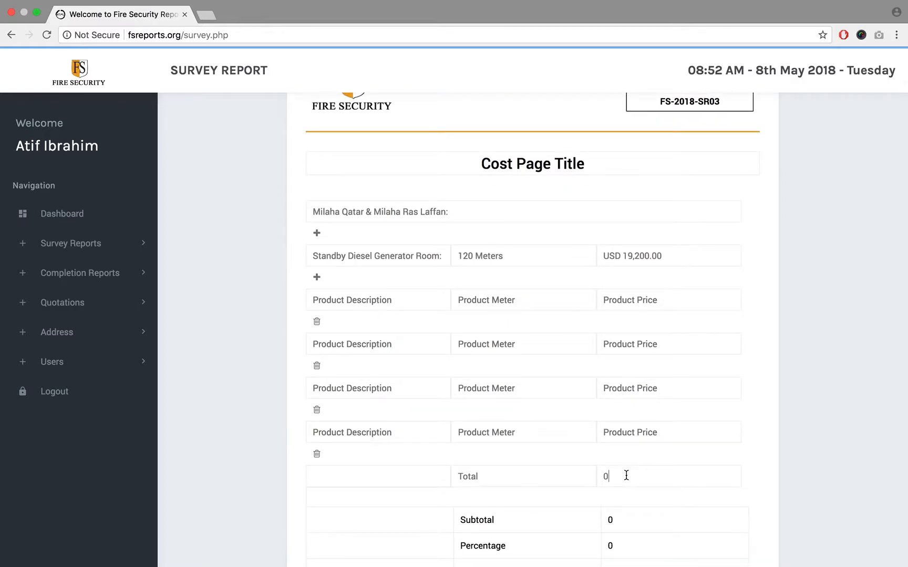
left_click(627, 295)
scroll(655, 315, "down", 2)
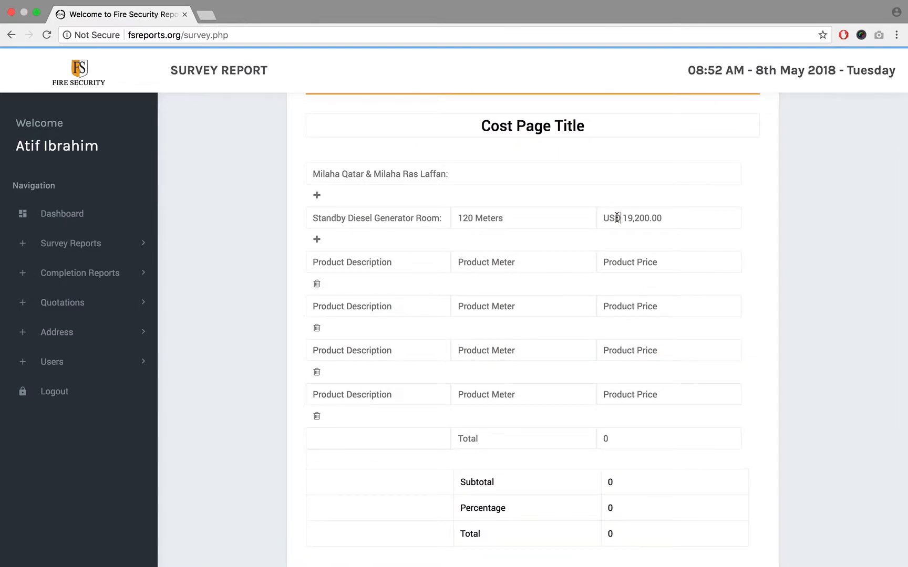
left_click_drag(621, 218, 598, 218)
left_click(614, 262)
left_click(633, 439)
left_click_drag(620, 218, 583, 218)
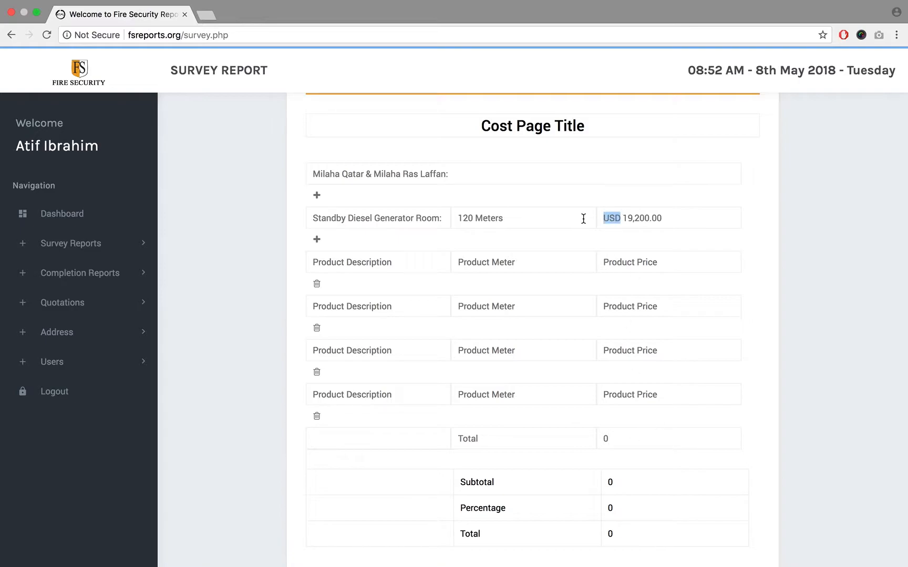
left_click(604, 262)
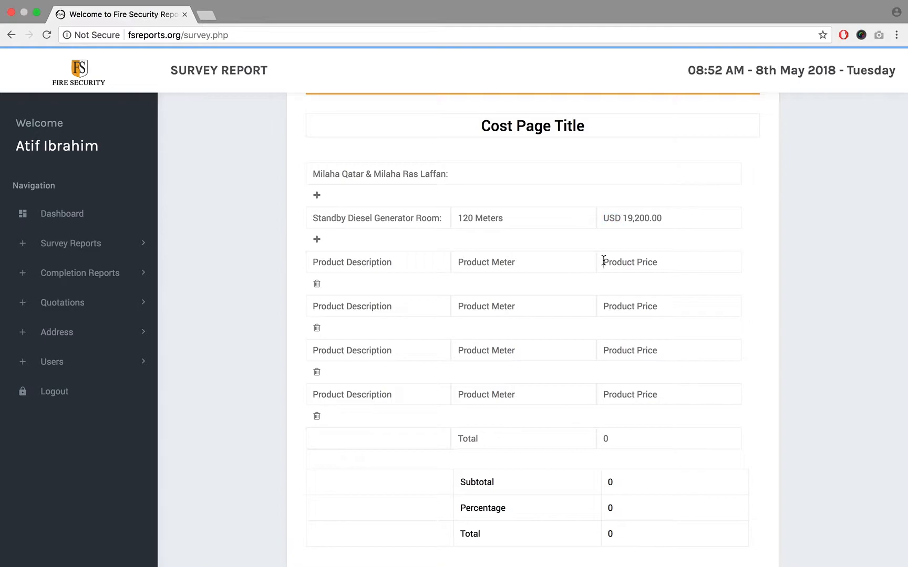
triple_click(391, 218)
left_click(637, 263)
- Copy the description "Standby Diesel Generator Room:" from the first product row into the four added rows
triple_click(388, 216)
key("super+c")
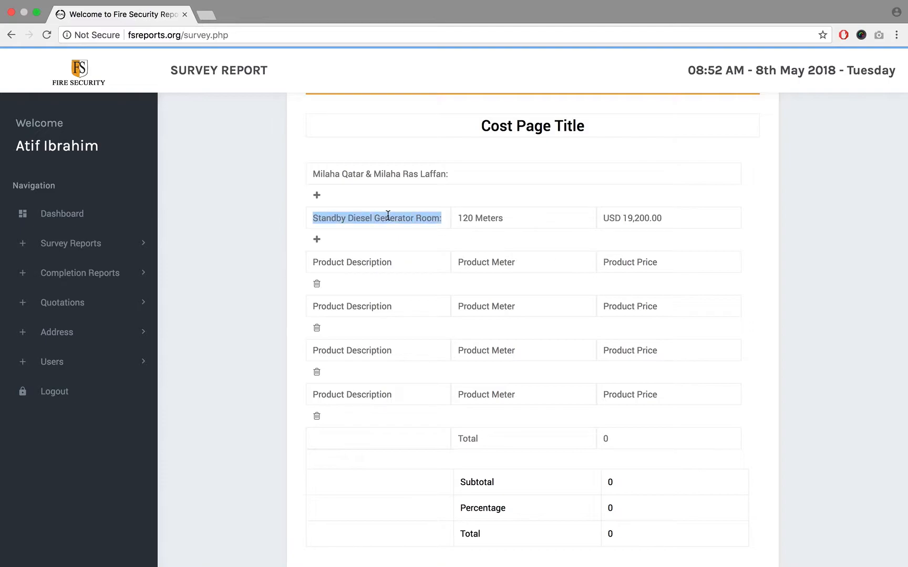
left_click(384, 262)
key("super+v")
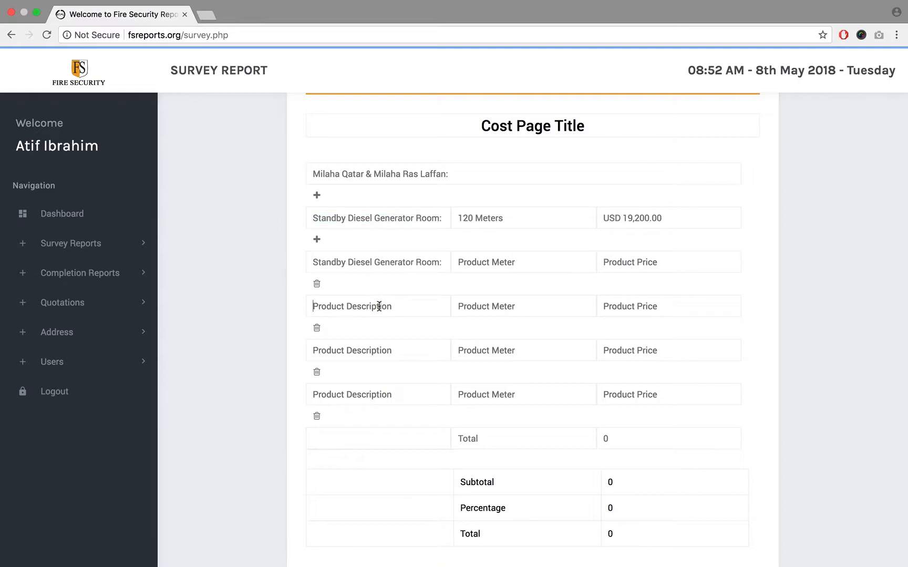
key("super+v")
left_click(376, 349)
key("super+v")
left_click(377, 394)
key("super+v")
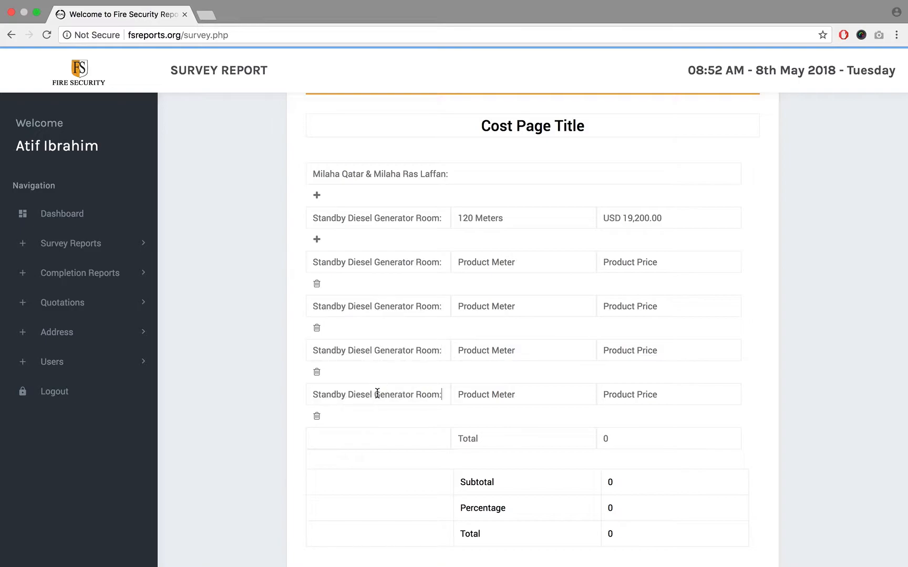
- Copy the length "120 Meters" from the first product row into the meter fields of the four added rows
triple_click(483, 219)
key("super+c")
left_click(476, 262)
key("super+v")
left_click(476, 307)
key("super+v")
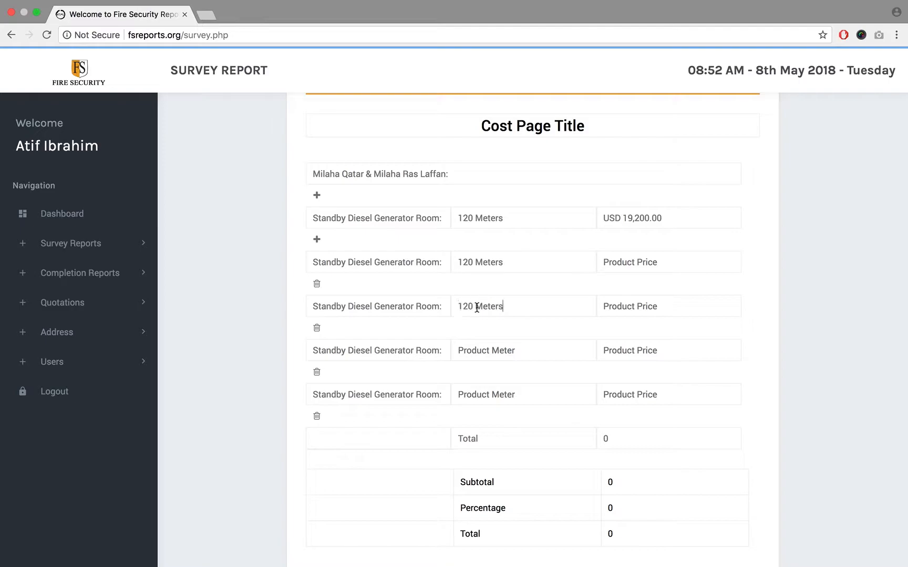
left_click(477, 348)
key("super+v")
left_click(479, 393)
key("super+v")
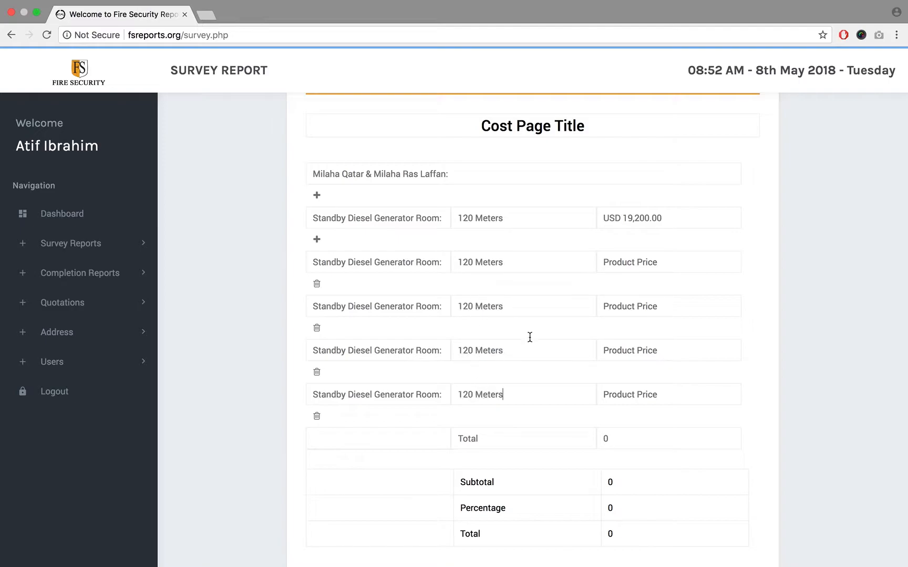
- Copy the price "USD 19,200.00" from the first product row into the price fields of the four added rows
triple_click(612, 216)
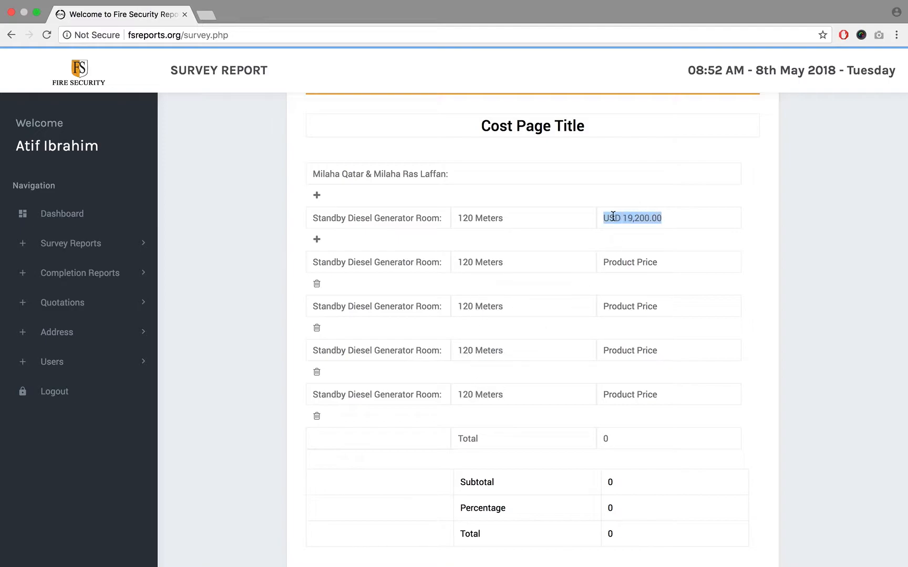
key("super+c")
left_click(613, 261)
key("super+v")
left_click(614, 304)
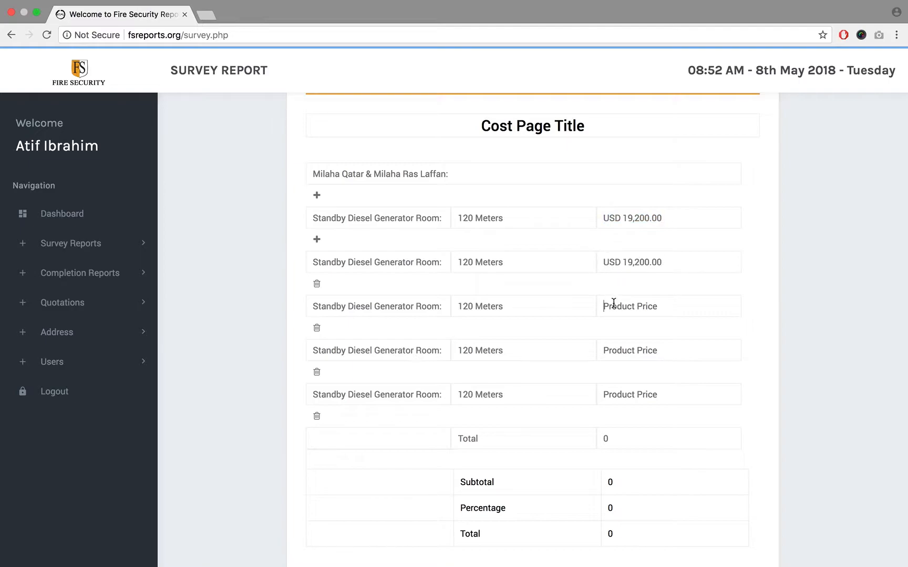
key("super+v")
left_click(613, 351)
key("super+v")
left_click(613, 394)
key("super+v")
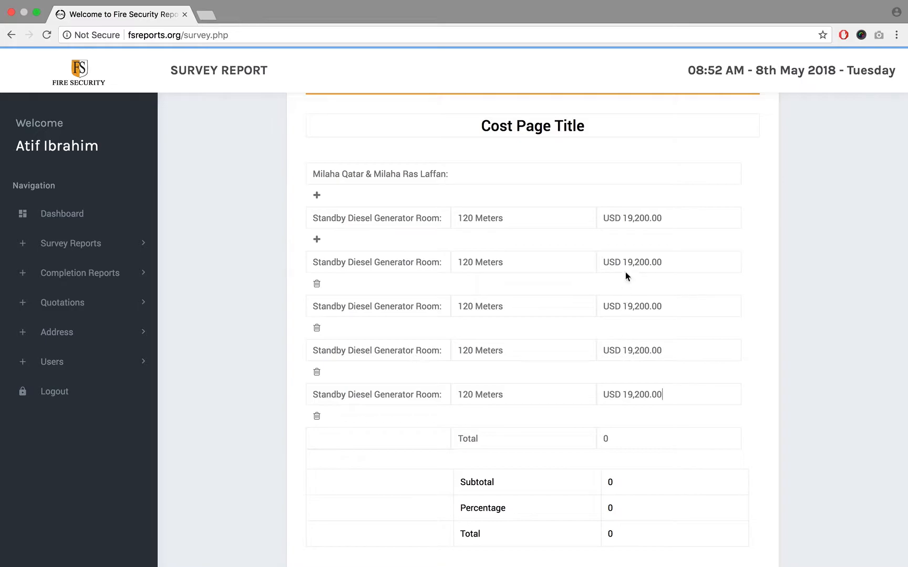
- Calculate 1920*5 in a new browser tab to work out the rows' total, and clear the calculation
left_click(206, 15)
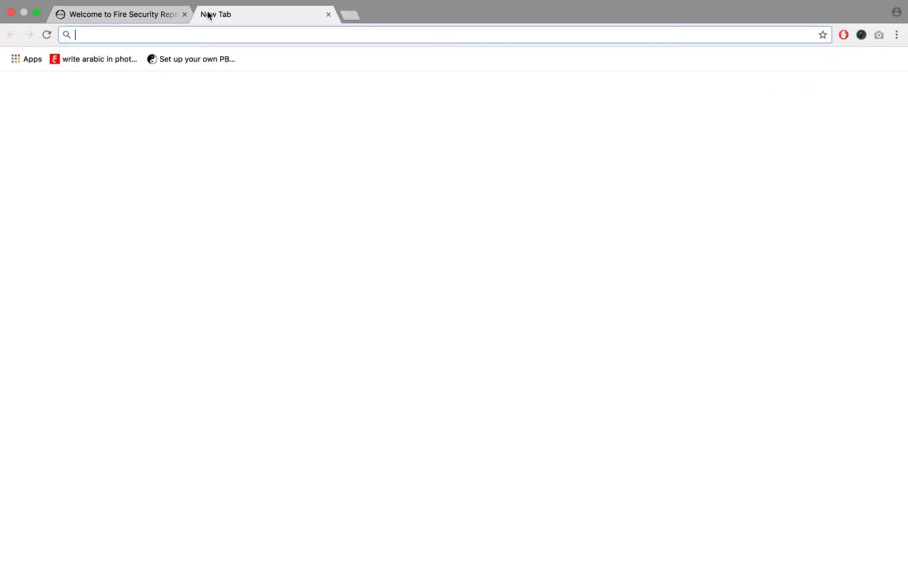
type("1920")
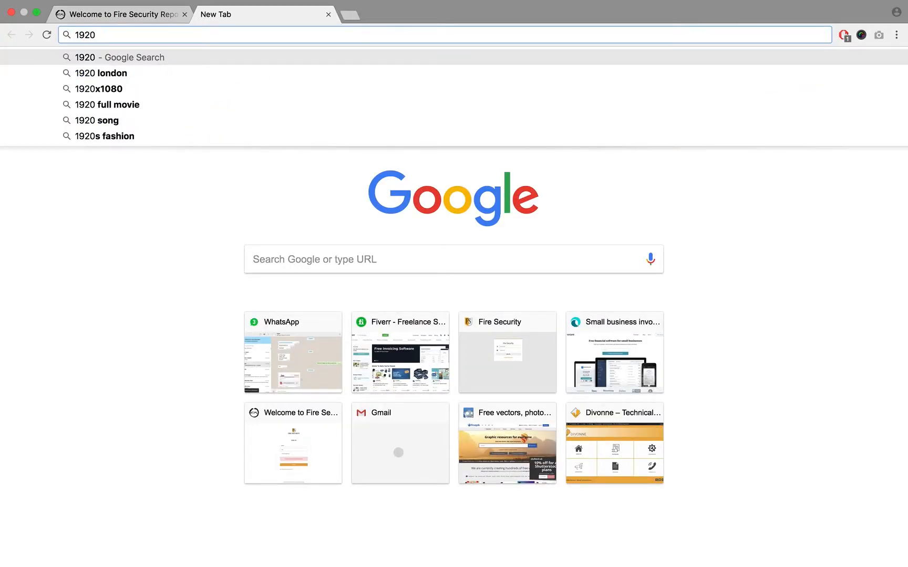
type("*5")
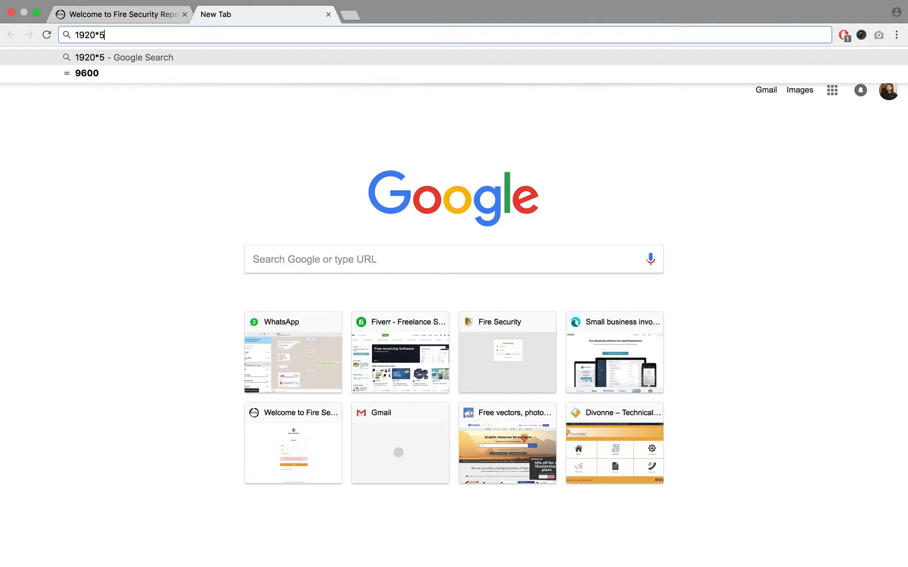
key("super+a")
key("BackSpace")
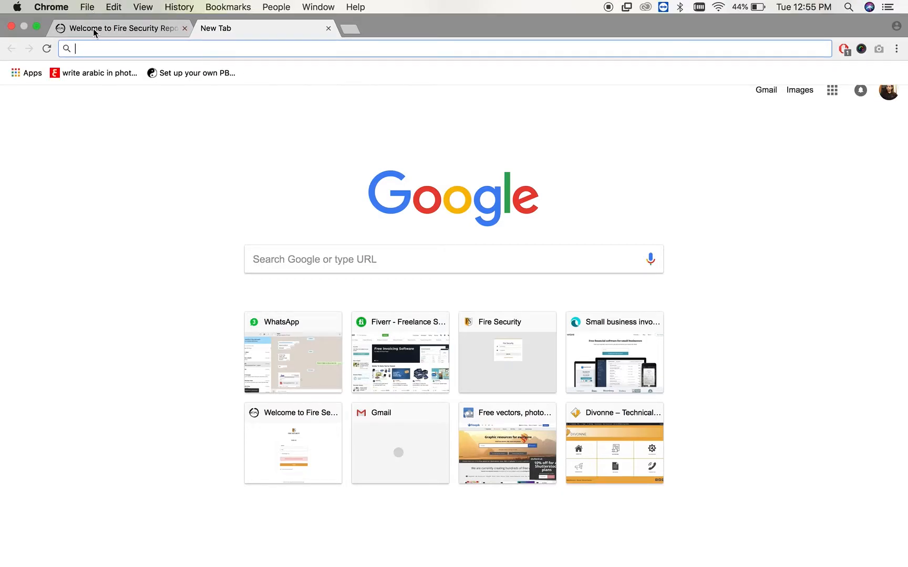
- Return to the survey report and set the product section's total to USD 96,000.00
left_click(95, 32)
scroll(772, 316, "down", 3)
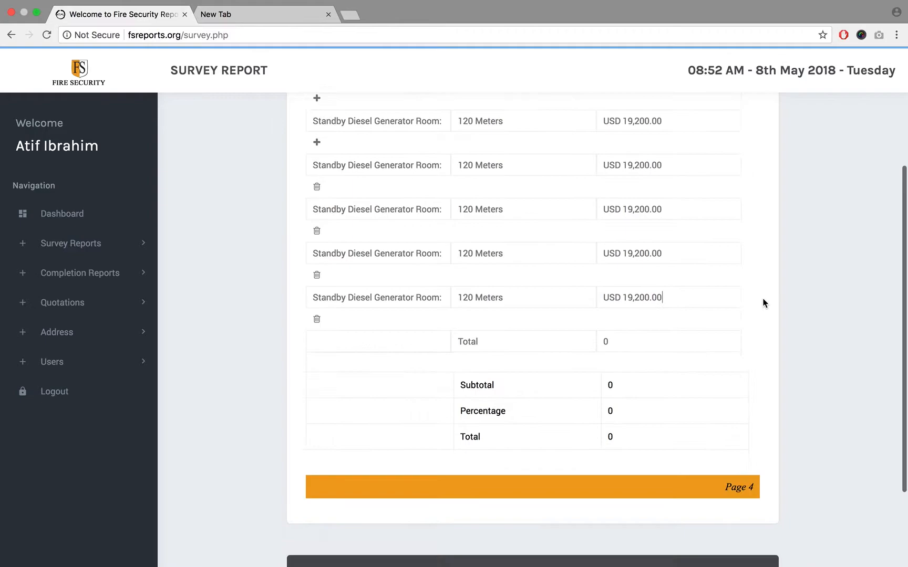
left_click(653, 344)
double_click(653, 346)
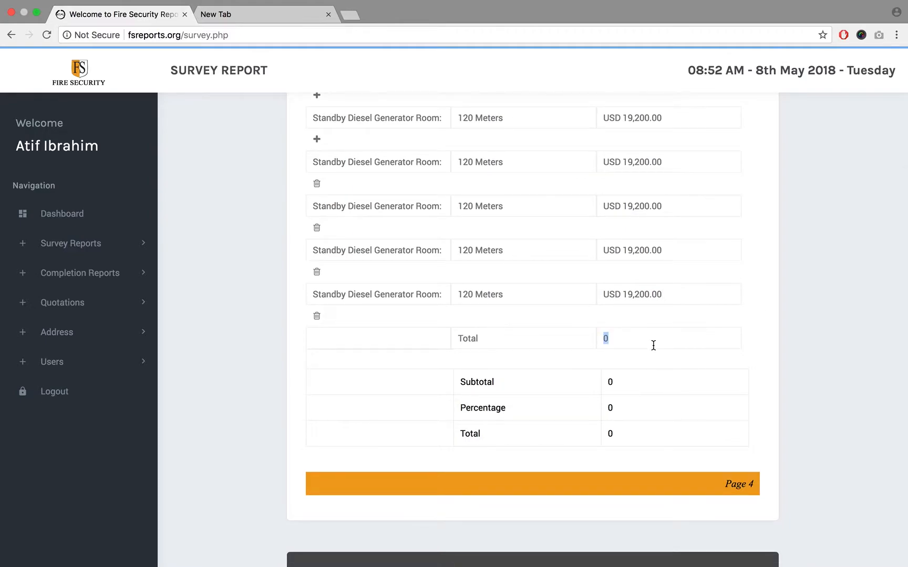
type("USD 96,000.00")
- Review the filled product rows and point out the first row's meter value by highlighting it
scroll(819, 340, "up", 3)
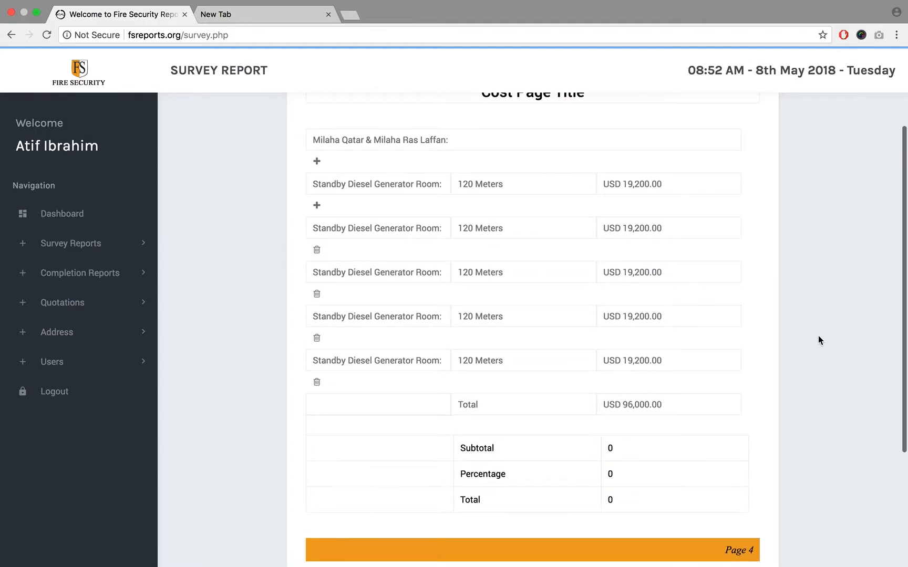
scroll(818, 339, "down", 1)
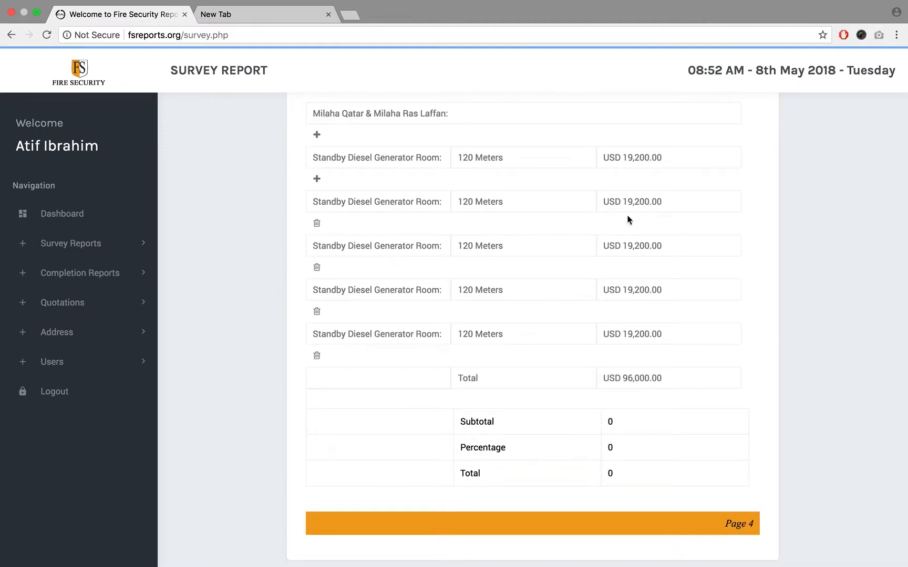
triple_click(511, 155)
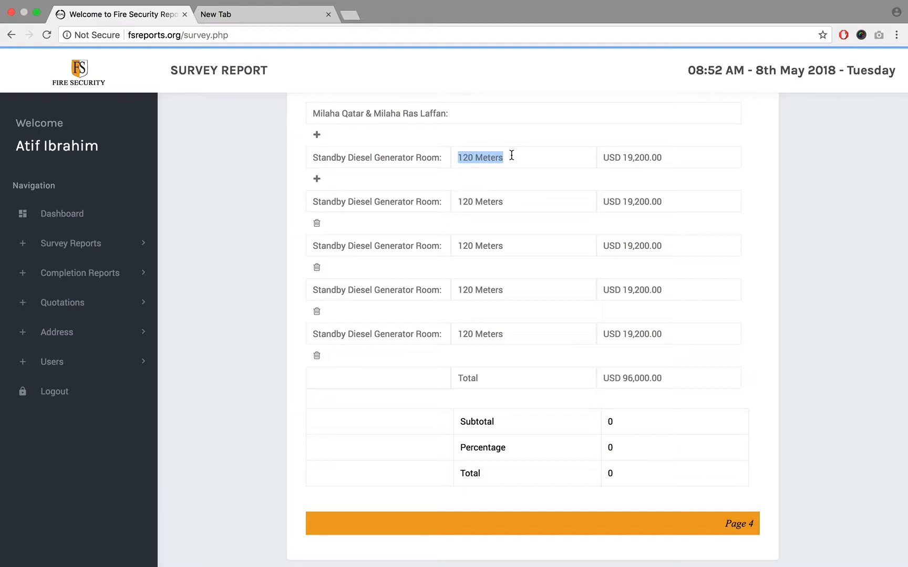
left_click(566, 157)
triple_click(519, 157)
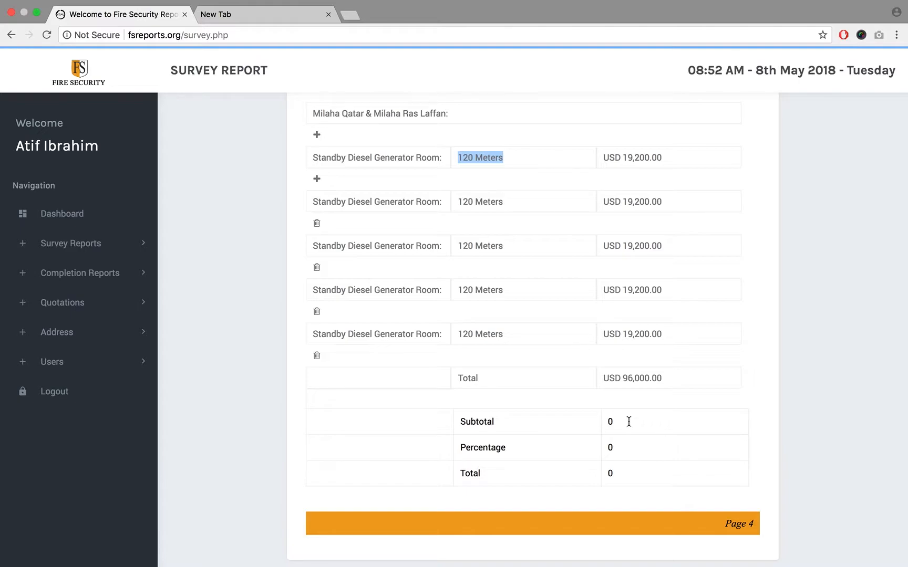
- Review the price fields of the product rows and the section total, highlighting the amounts and the currency prefix
left_click(623, 159)
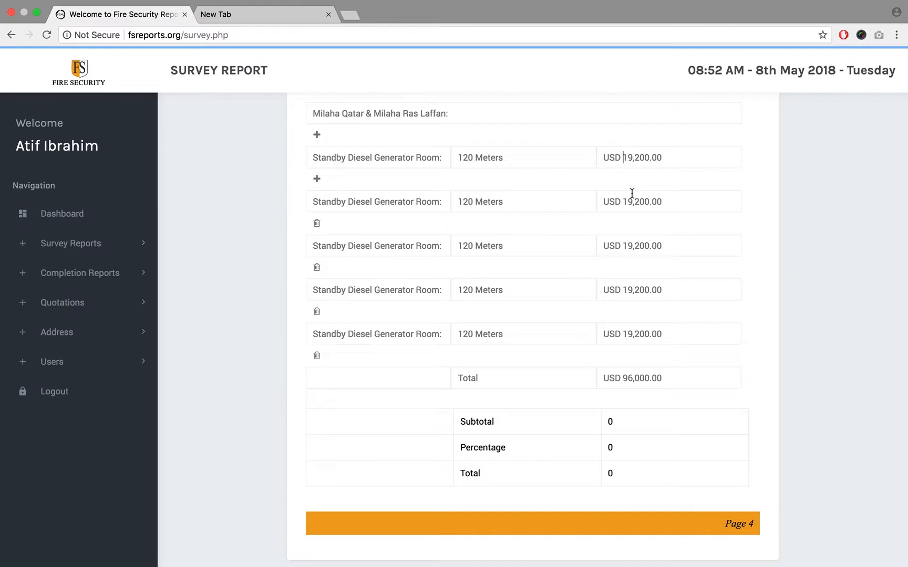
triple_click(605, 152)
left_click(604, 166)
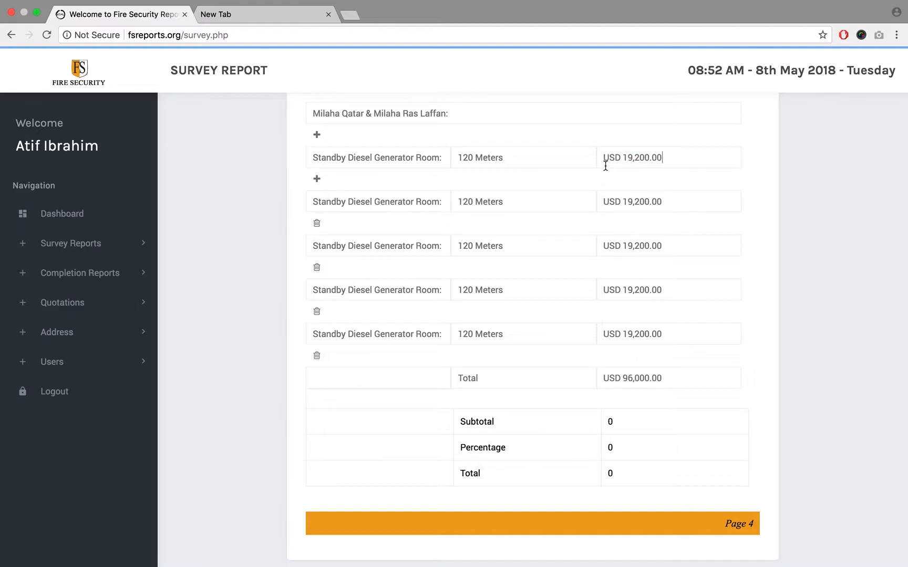
double_click(606, 199)
left_click(643, 152)
left_click_drag(623, 158, 664, 156)
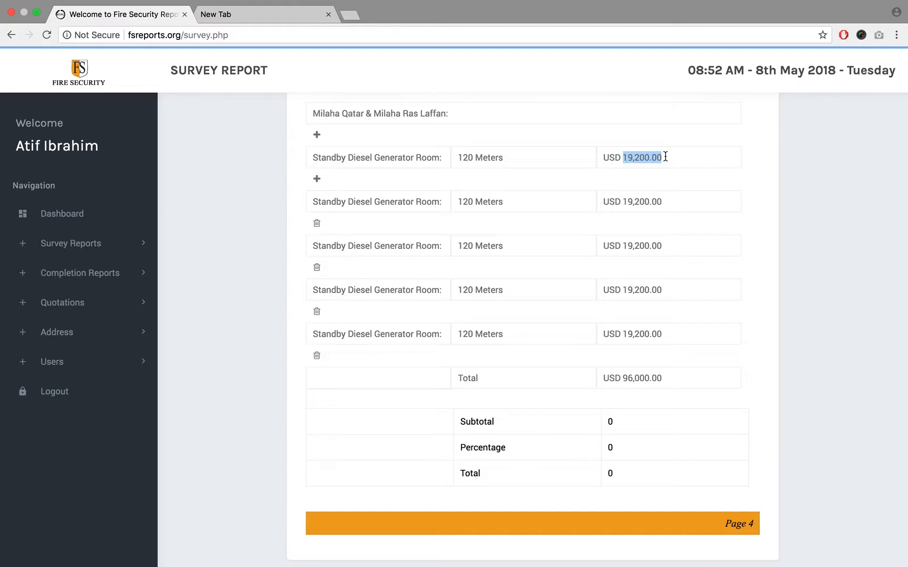
left_click_drag(623, 378, 679, 377)
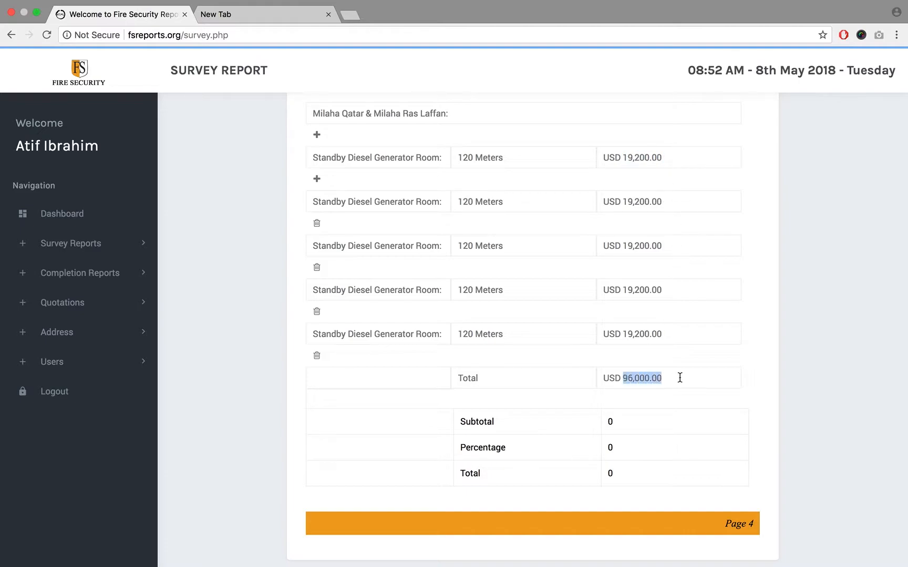
double_click(610, 377)
double_click(610, 334)
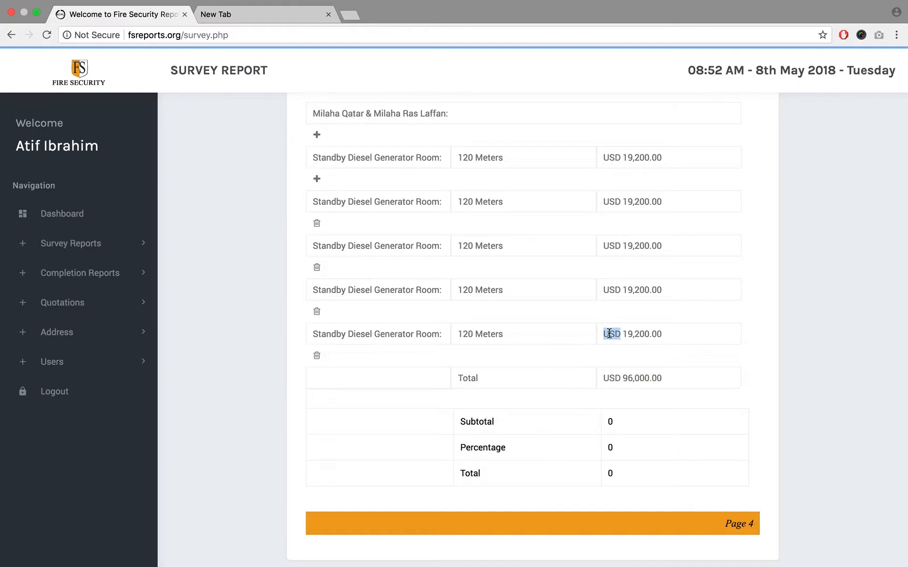
double_click(634, 159)
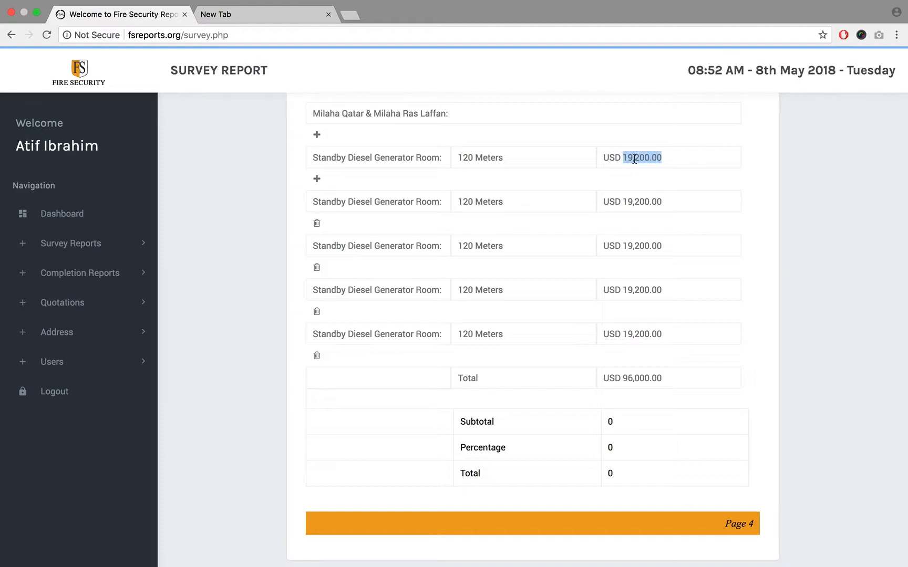
triple_click(636, 203)
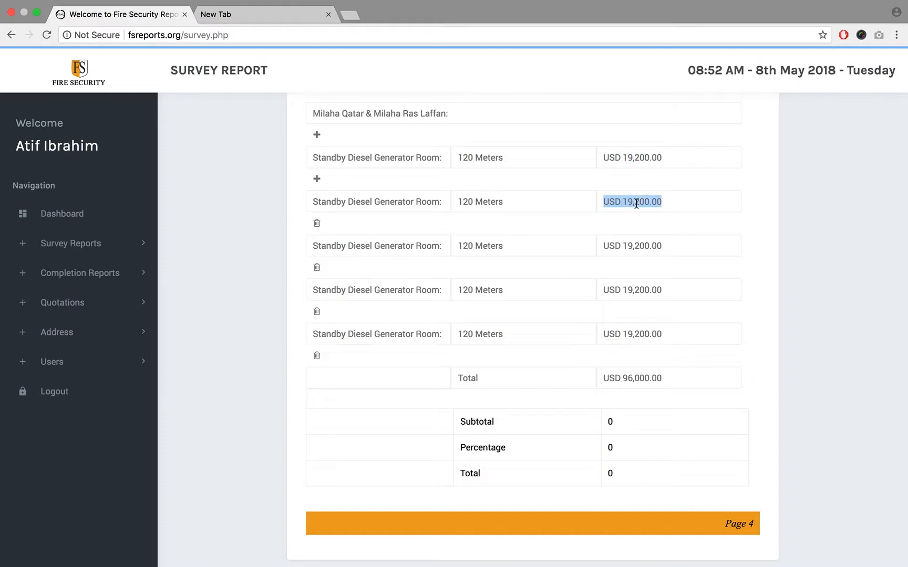
left_click(633, 246)
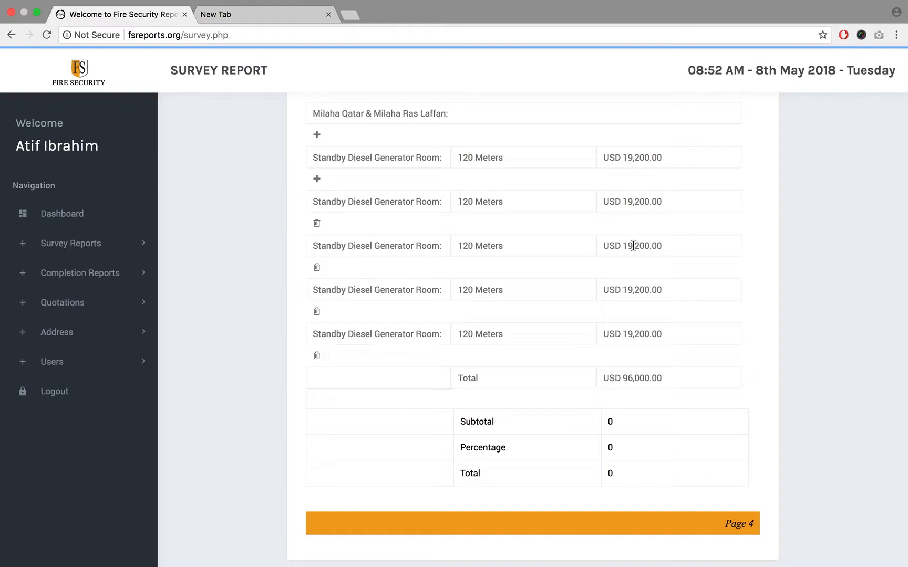
triple_click(634, 290)
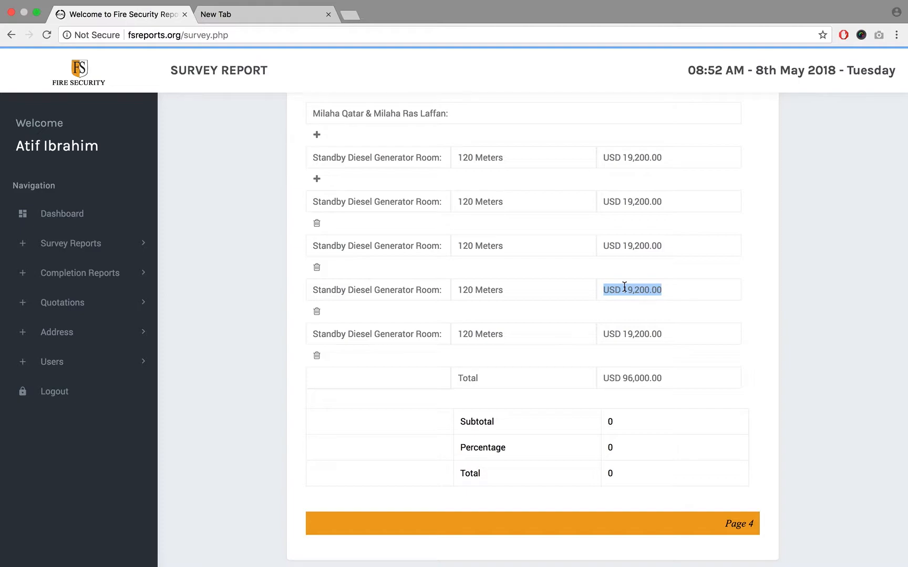
left_click(618, 157)
left_click(361, 157)
left_click(665, 162)
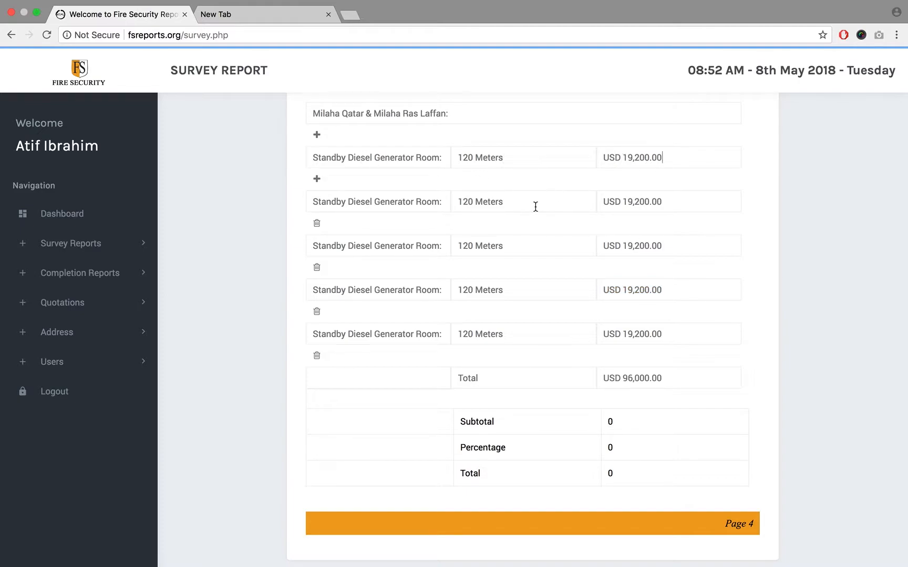
left_click(683, 204)
left_click(649, 417)
left_click(624, 381)
left_click(628, 337)
scroll(669, 251, "up", 2)
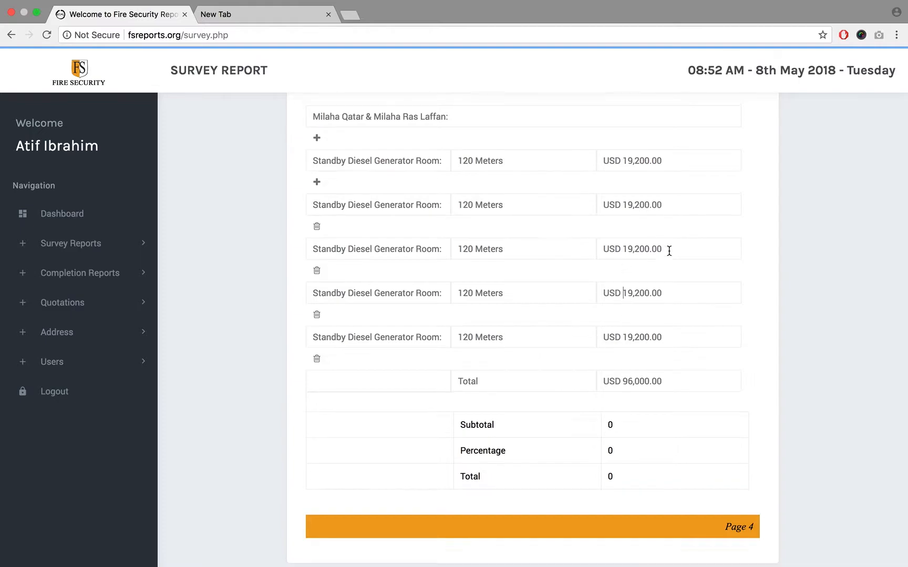
scroll(669, 250, "up", 2)
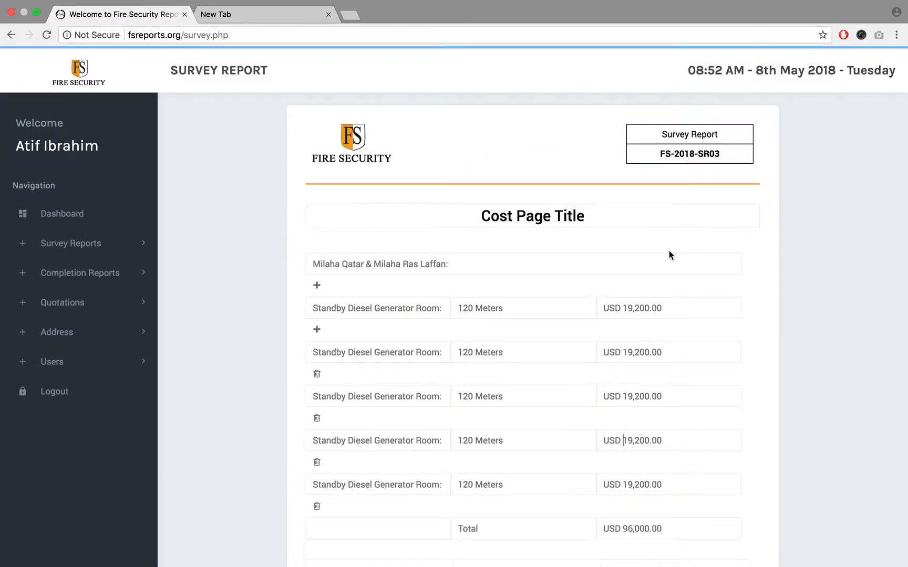
- Set the subtotal on the cost page to "USD 96,000"
scroll(668, 250, "down", 4)
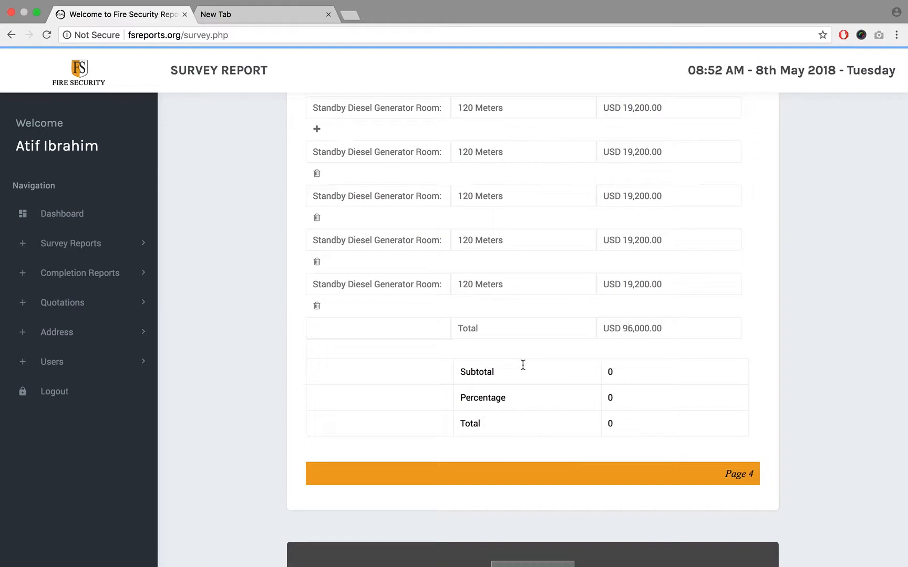
double_click(652, 373)
type("USD 96,000")
- Relabel the percentage row as "VAT 5%" and set its amount to "USD 4,800.00"
double_click(518, 402)
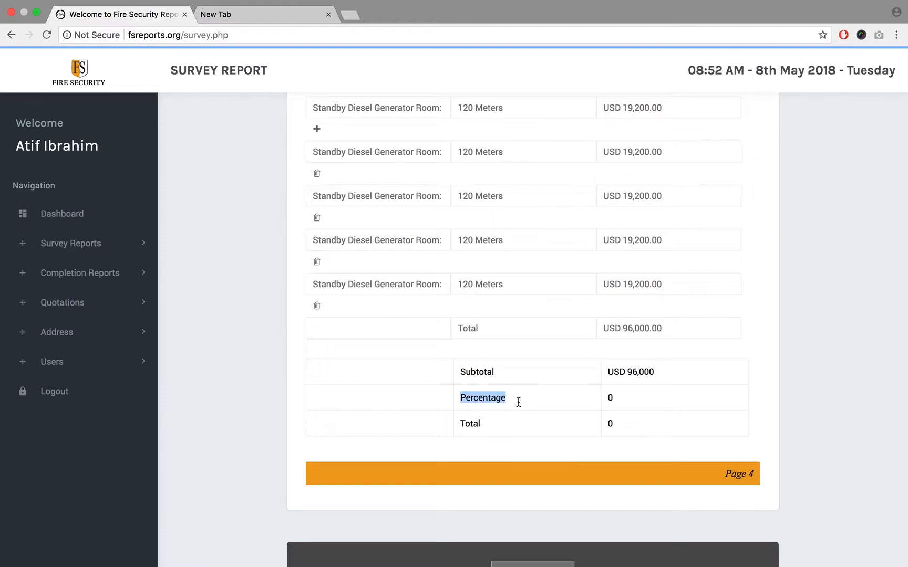
left_click(518, 382)
double_click(519, 400)
type("VAT 5%")
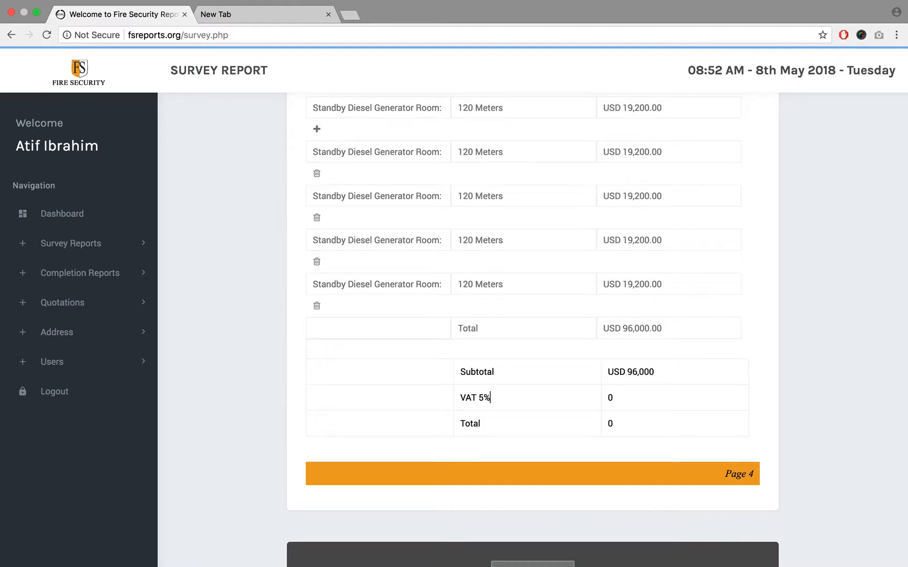
double_click(627, 395)
type("USD")
type("4")
type(",80")
key("BackSpace")
type("00.00")
- Add two decimals to the subtotal so it reads "USD 96,000.00" and set the final total to "USD 108,000.00"
left_click(675, 373)
type(".00")
double_click(627, 419)
type("USD ")
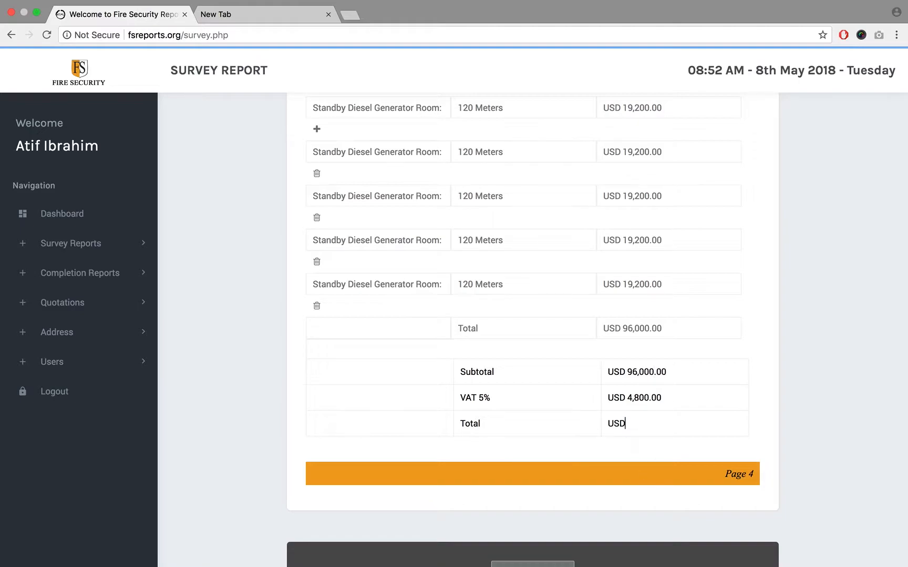
type("108,000.000")
key("BackSpace")
- Review the filled cost page from its title through the product rows to the summary amounts
scroll(818, 413, "up", 4)
scroll(819, 413, "down", 5)
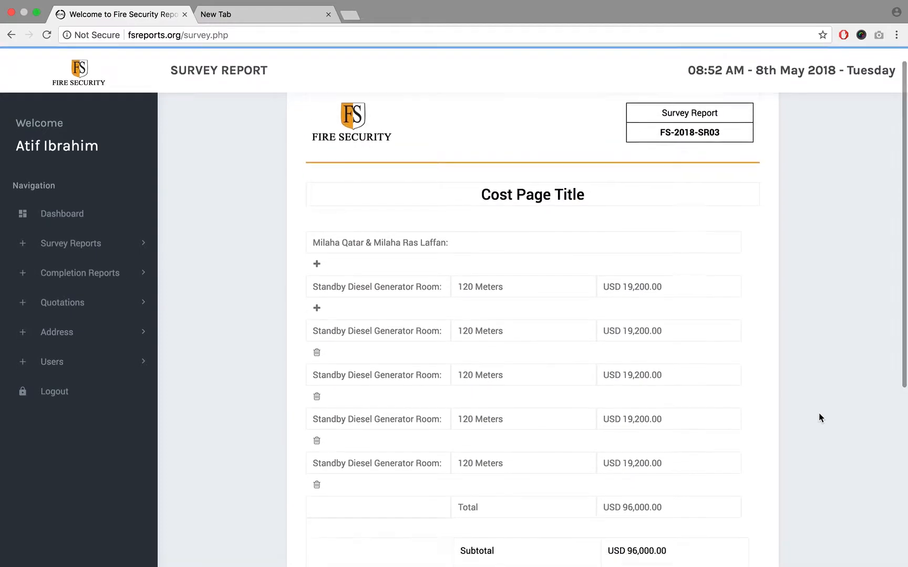
scroll(819, 413, "up", 5)
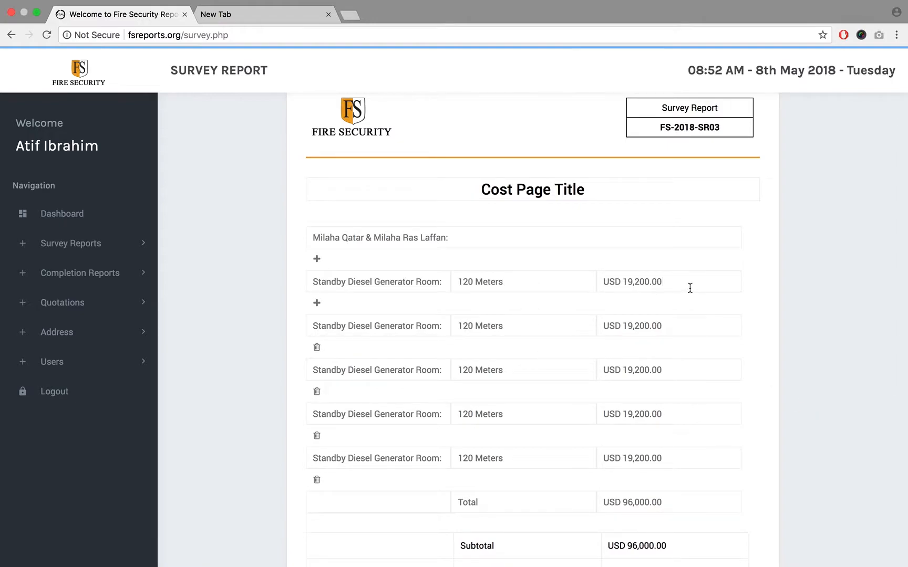
scroll(689, 288, "down", 3)
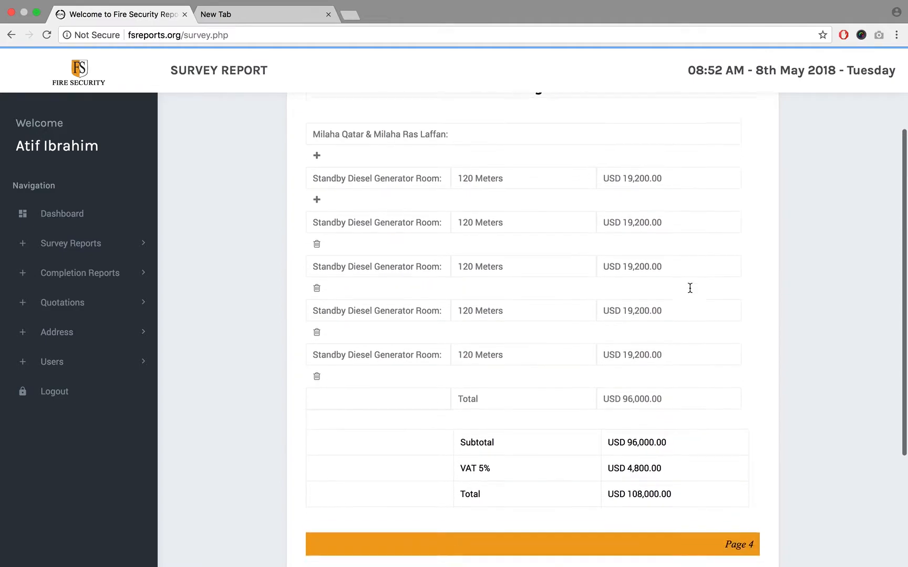
scroll(690, 288, "up", 2)
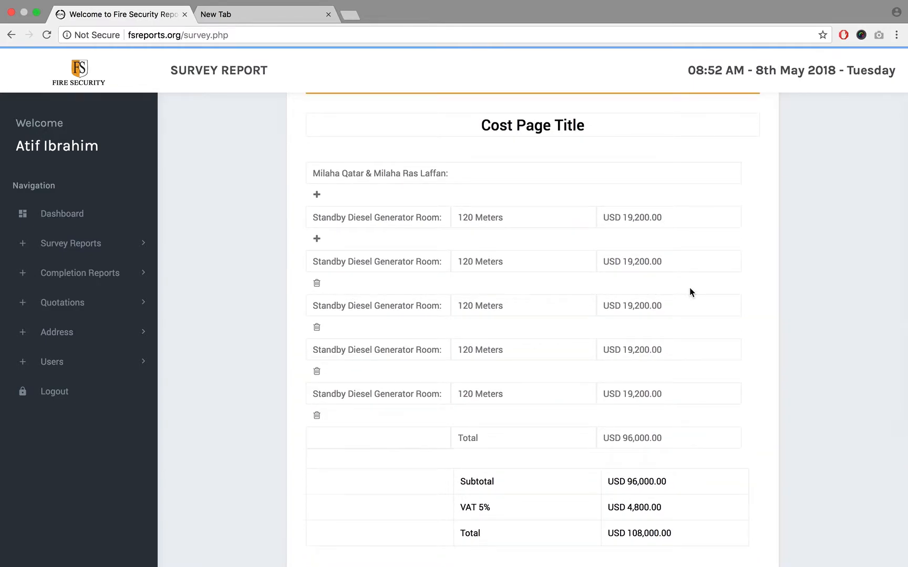
scroll(689, 289, "up", 3)
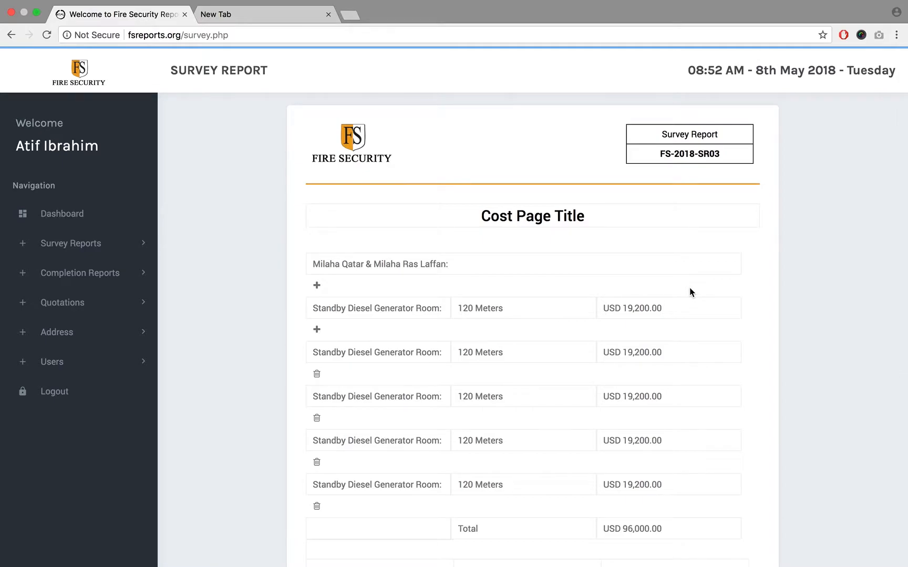
scroll(690, 288, "down", 4)
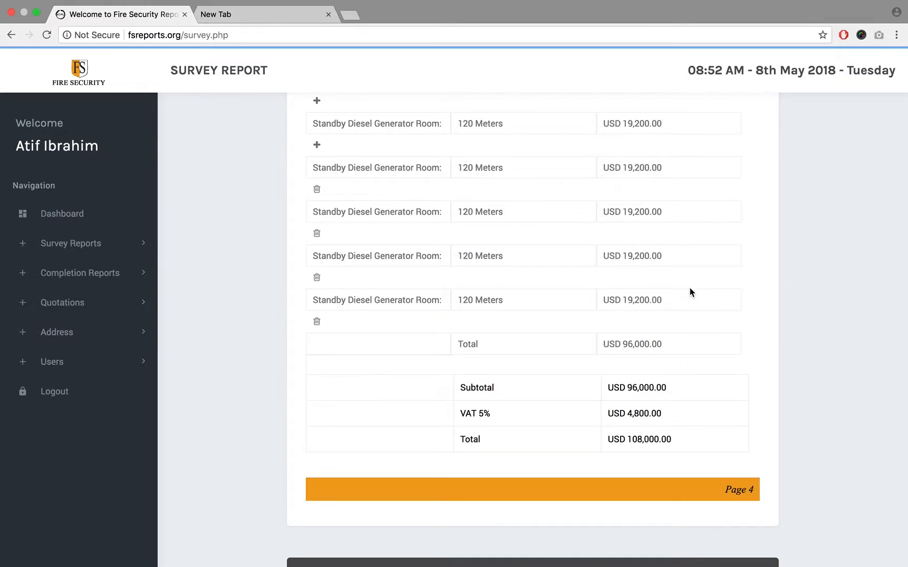
- Save the completed cost page and continue to page 5 of the survey report
scroll(689, 292, "down", 3)
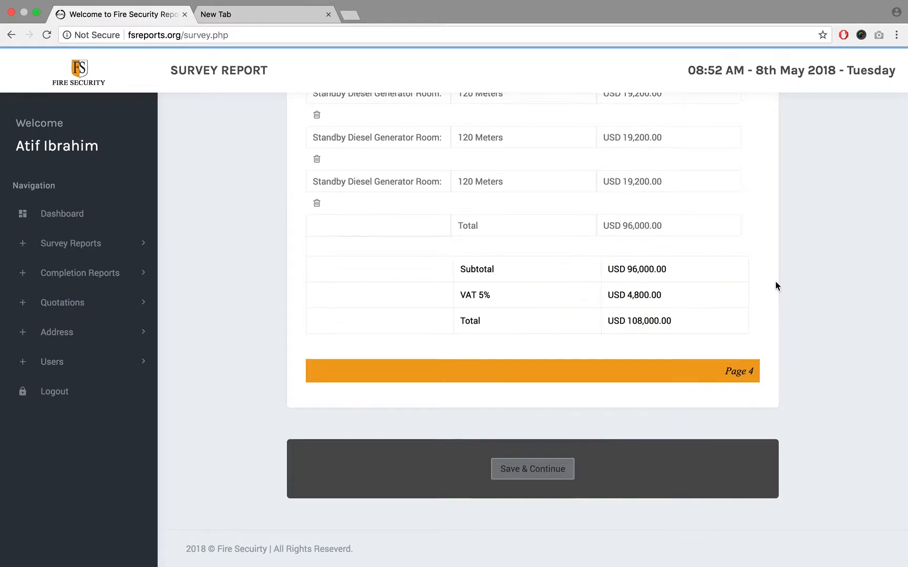
scroll(776, 284, "up", 3)
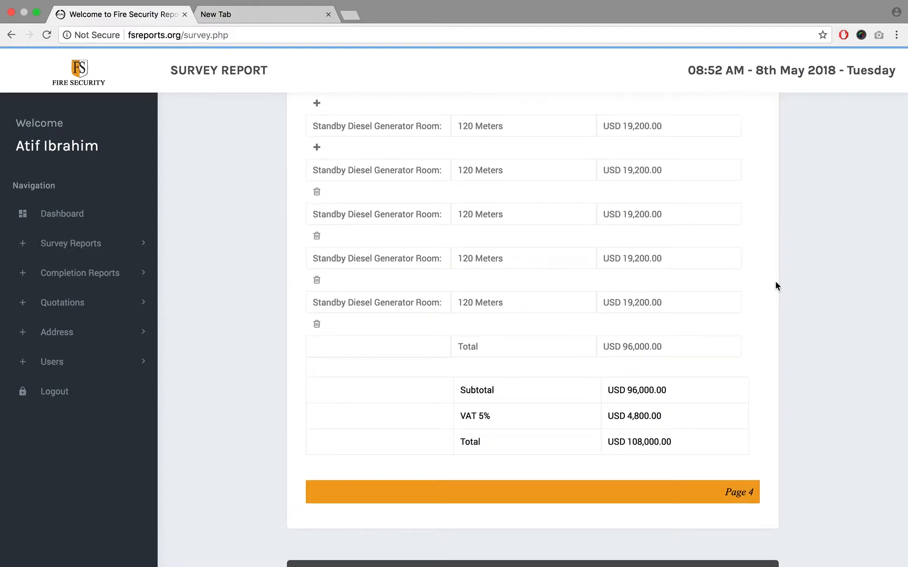
scroll(776, 287, "down", 3)
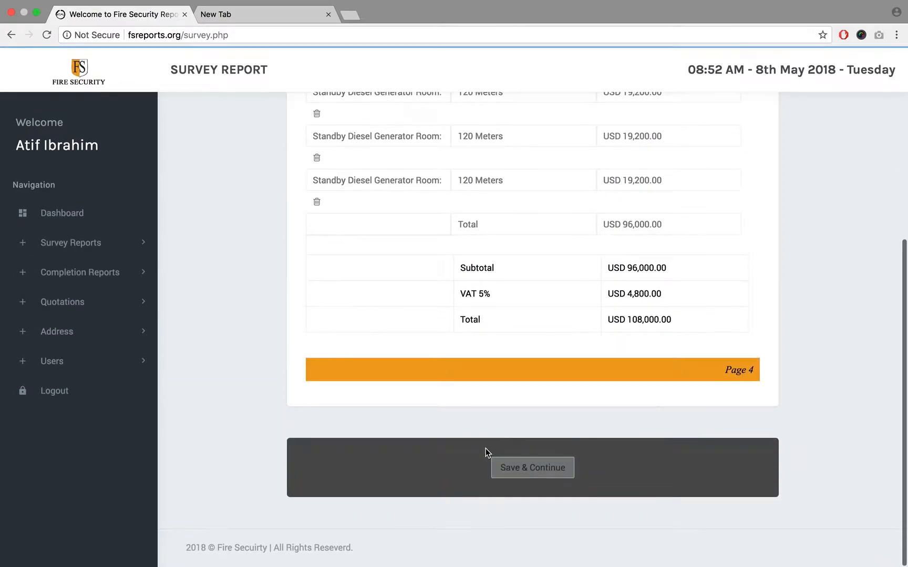
left_click(519, 470)
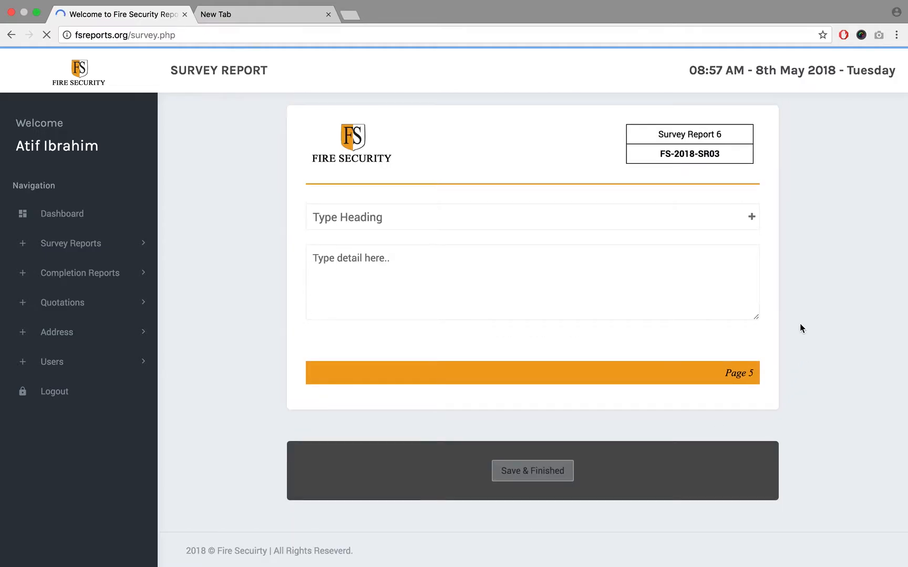
- Copy "We are hereby pleased to confirm as follows:" from the reference PDF into the heading of page 5
left_click(395, 213)
key("ctrl+Left")
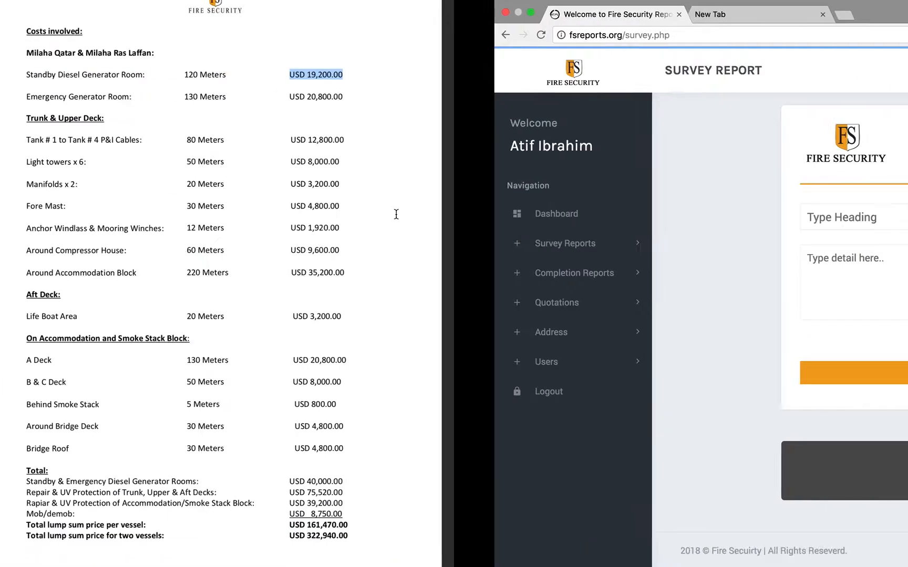
scroll(395, 213, "down", 10)
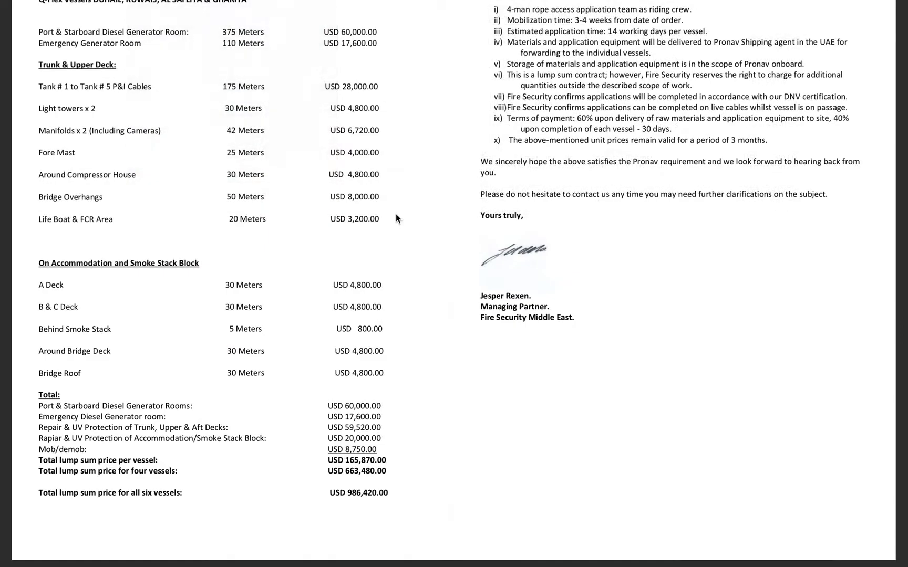
scroll(571, 143, "up", 1)
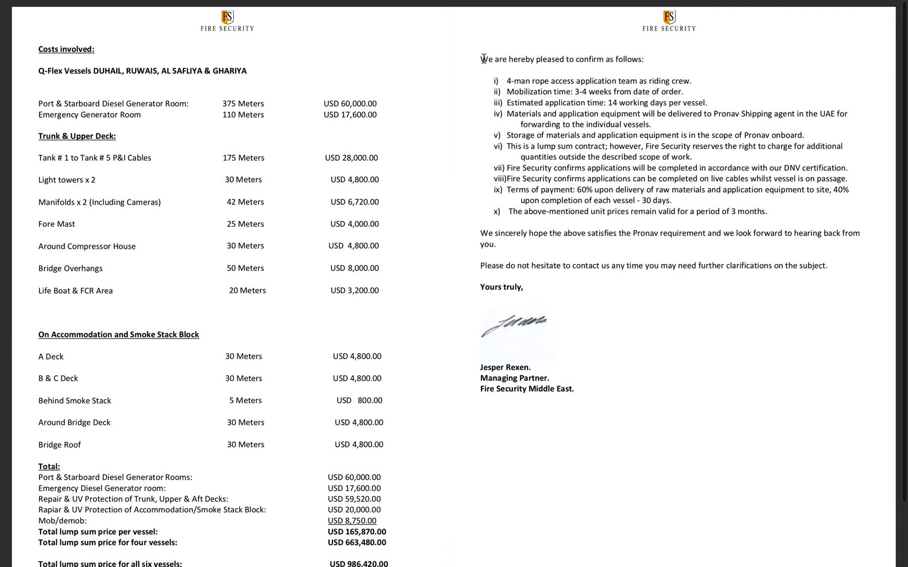
left_click_drag(480, 58, 656, 67)
key("super+c")
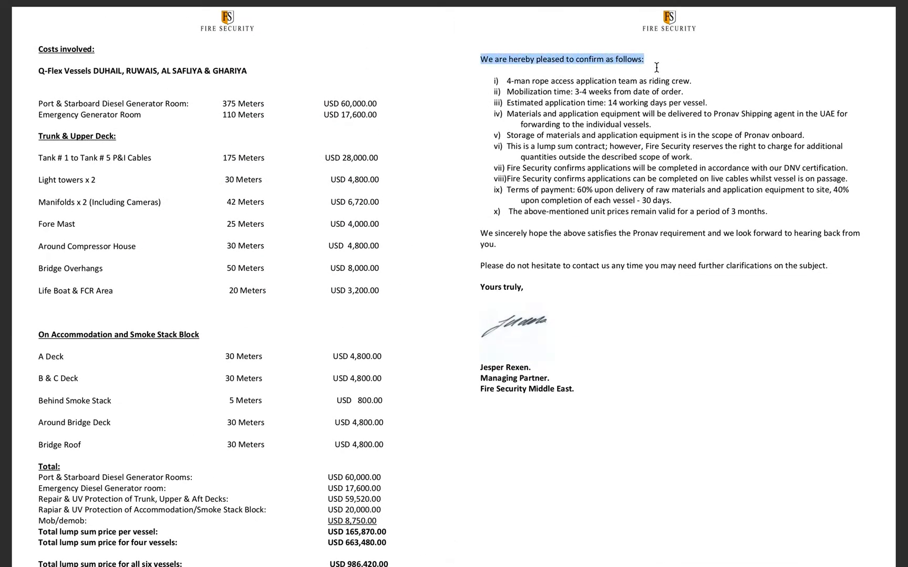
key("ctrl+Right")
left_click(450, 223)
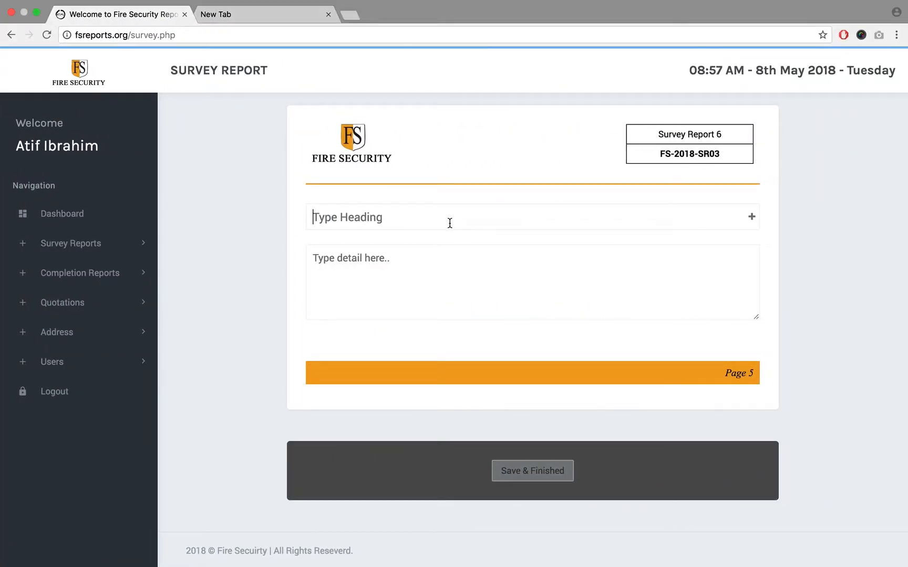
key("super+v")
- Copy the list of confirmation terms i to x from the reference PDF into the detail text of page 5
left_click(422, 267)
key("ctrl+Left")
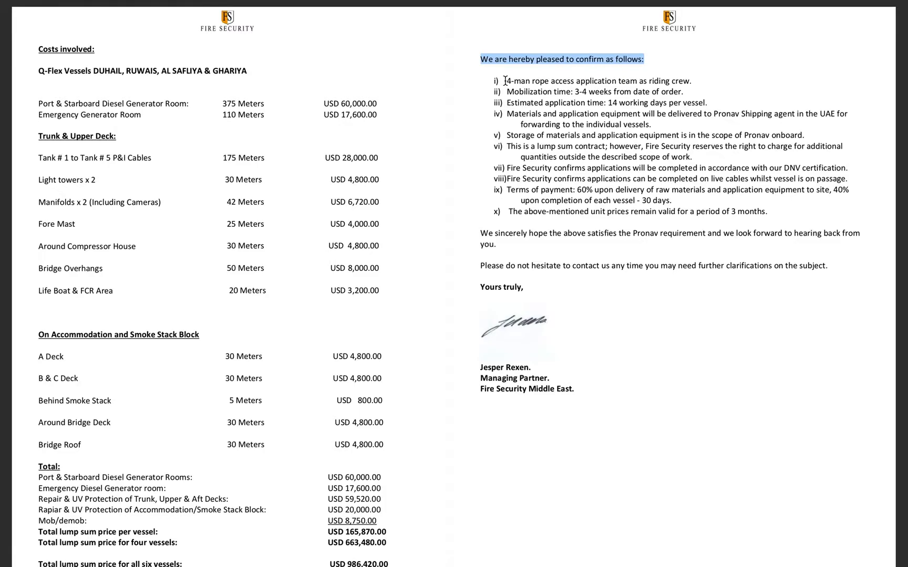
left_click_drag(506, 81, 778, 213)
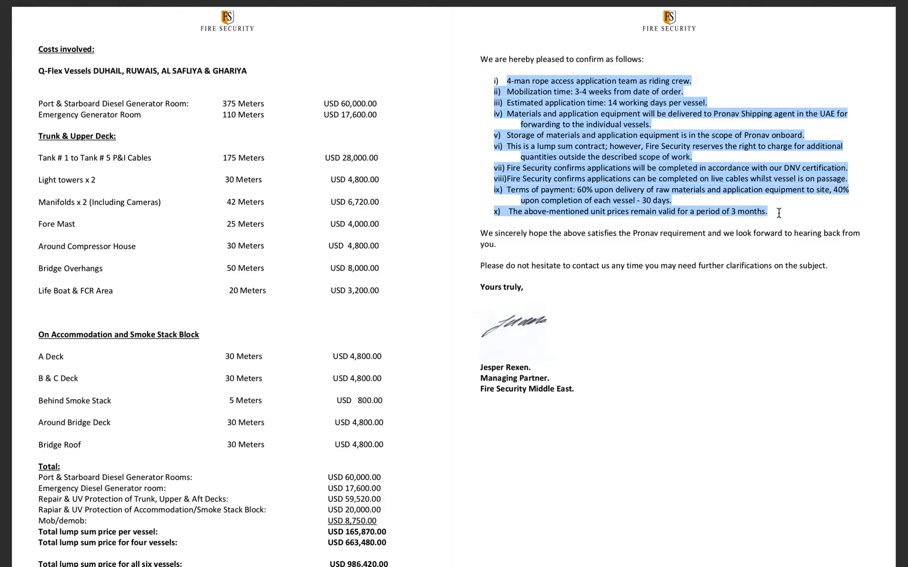
key("super+c")
key("ctrl+Right")
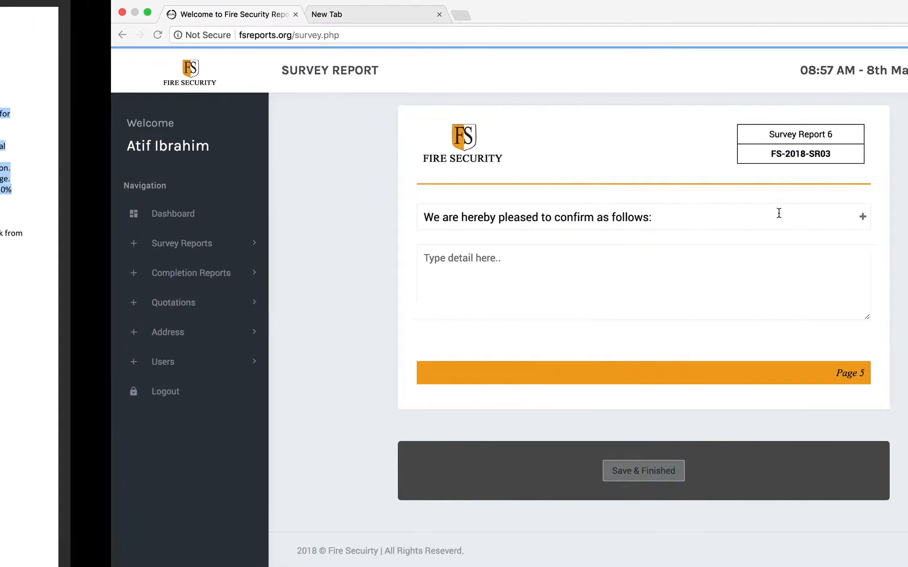
key("super+v")
- Number the first item of the detail text, the 4-man rope access team, as "1."
scroll(470, 273, "up", 10)
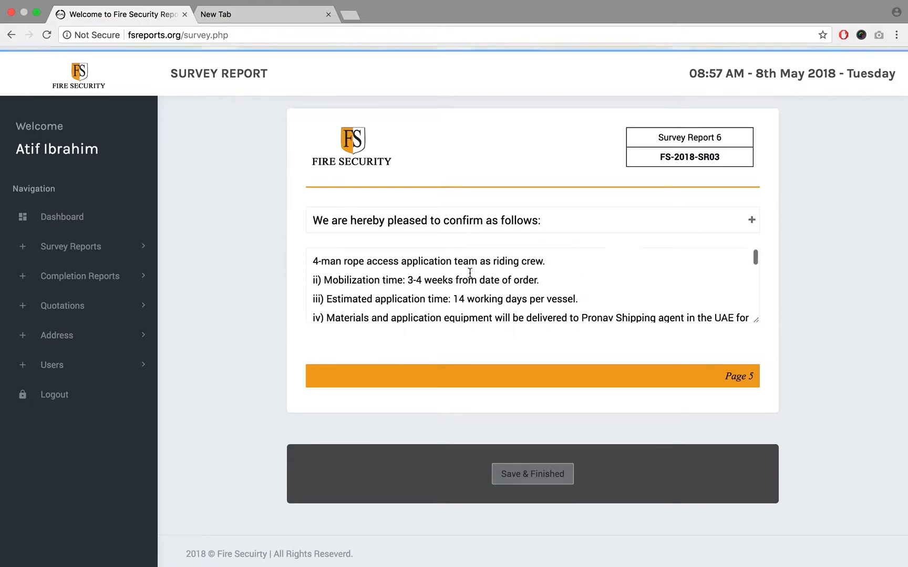
left_click(315, 260)
type("1.")
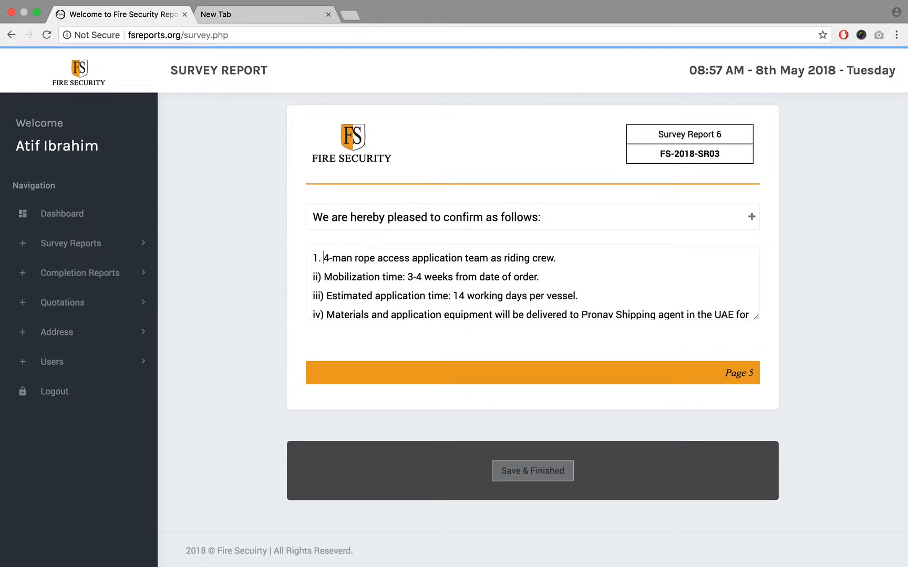
- Save and finish the survey report, and open the form for a new survey report
left_click(540, 475)
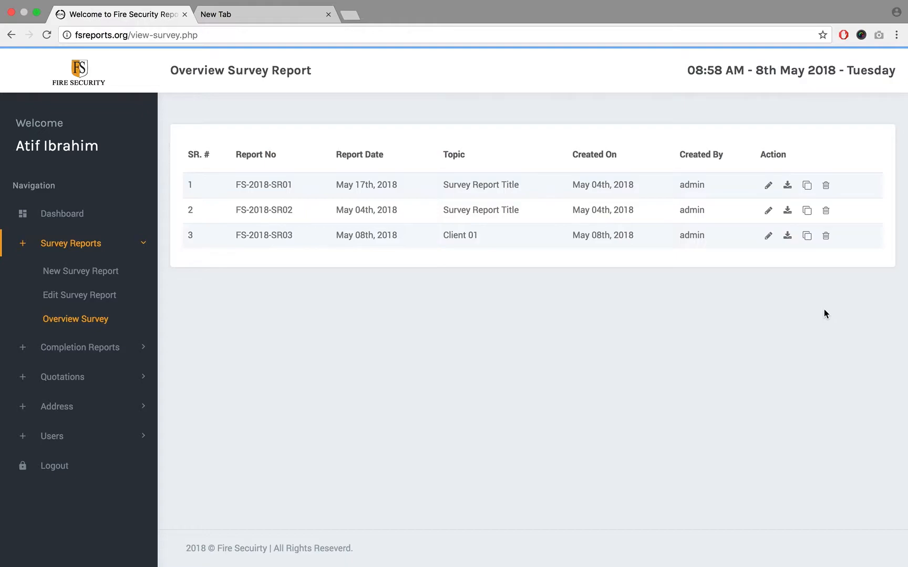
left_click(67, 274)
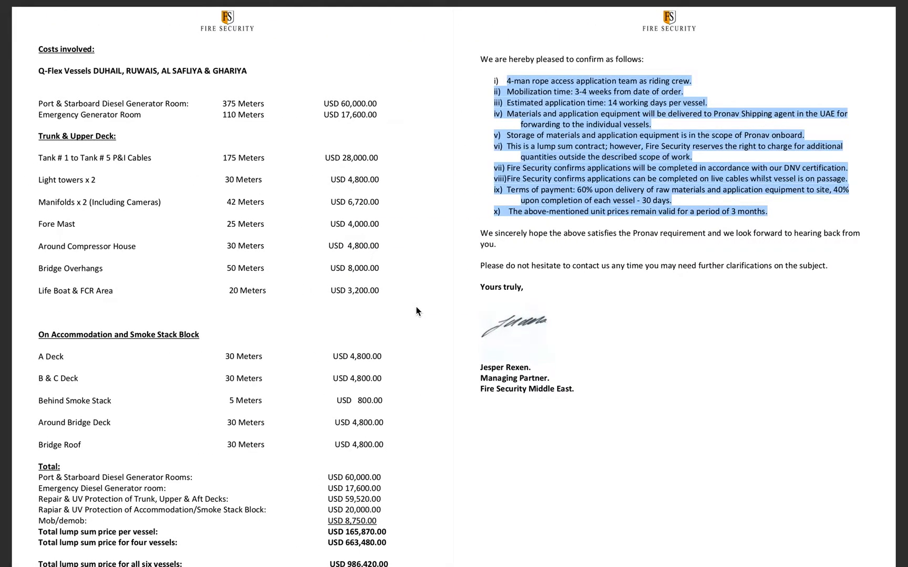
- Look through the cover, vessel details and damage photos of the Pronav LNG Carriers reference PDF
key("Right")
scroll(418, 312, "up", 10)
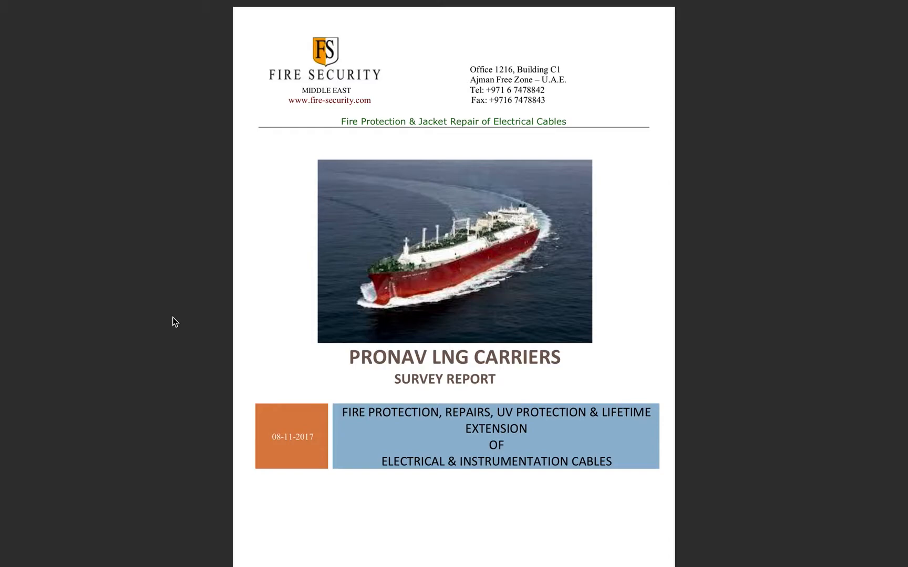
scroll(172, 316, "down", 3)
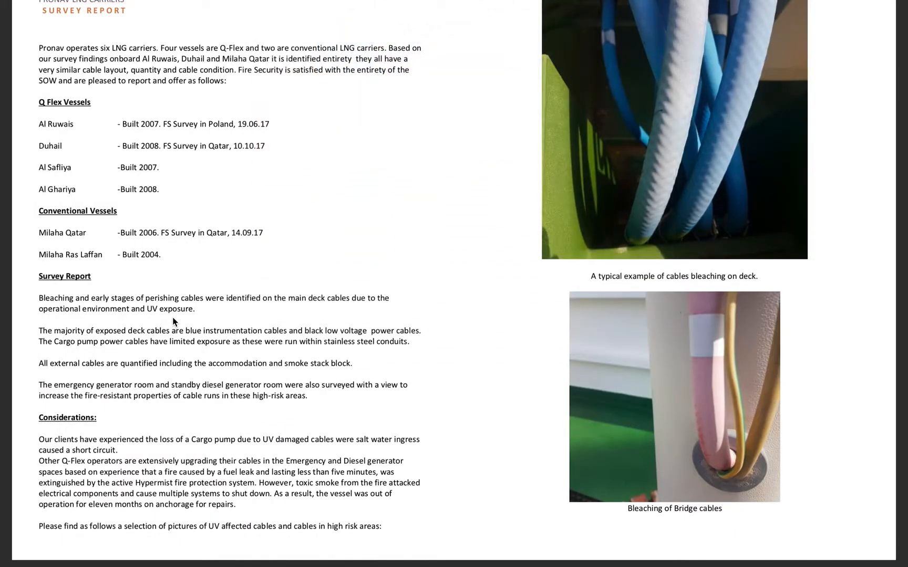
scroll(172, 317, "up", 1)
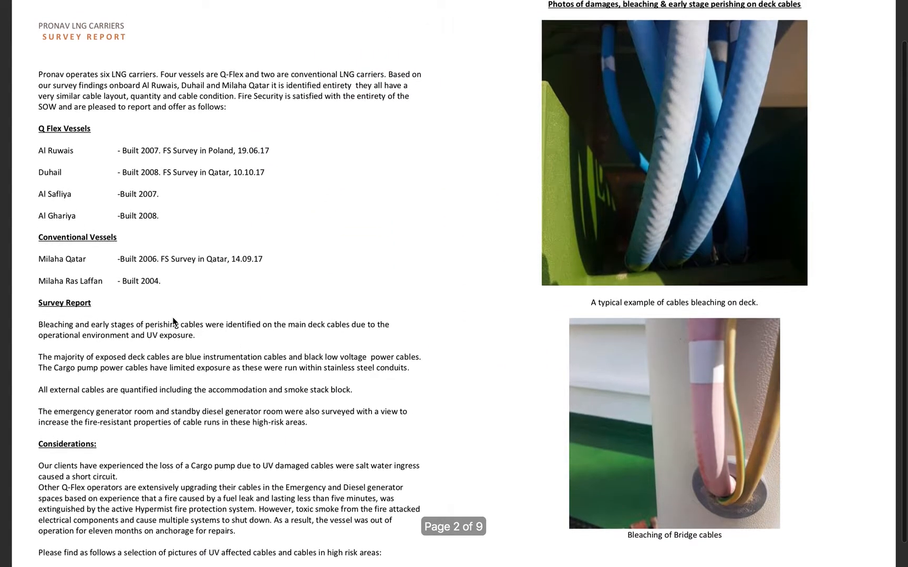
scroll(172, 326, "down", 2)
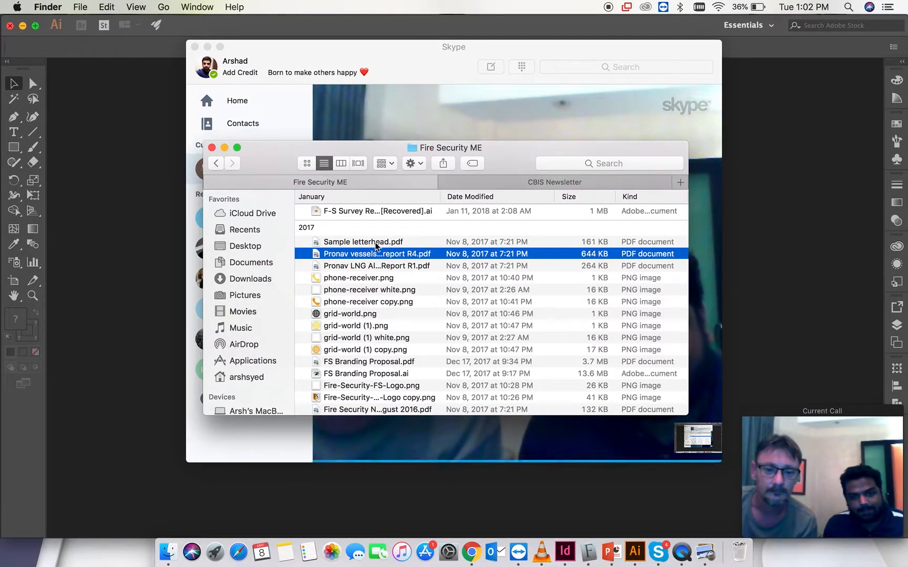
- Open the Survey Reports folder in Finder and preview F-S Survey Report Layout V1 Copy.pdf and F-S Survey Report Layout V1.1.ai
scroll(375, 247, "up", 5)
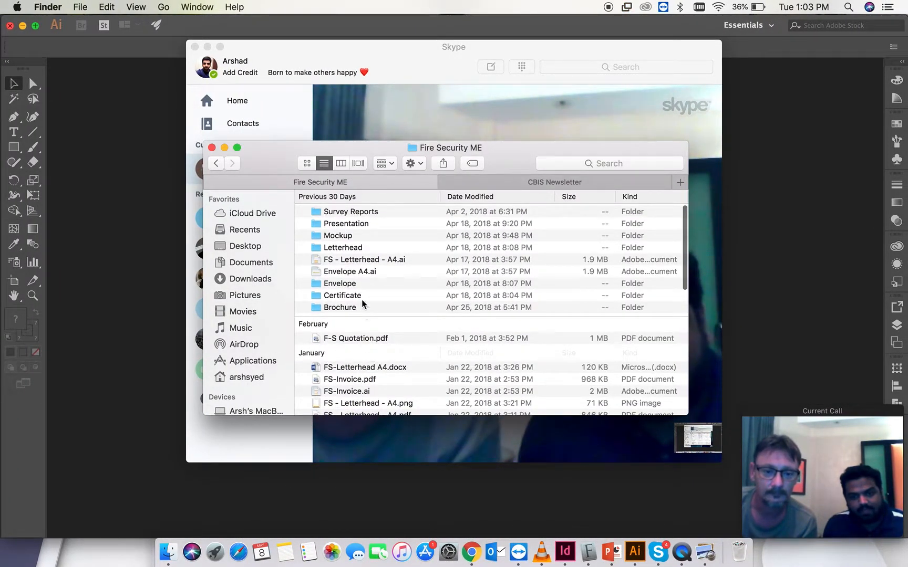
double_click(350, 213)
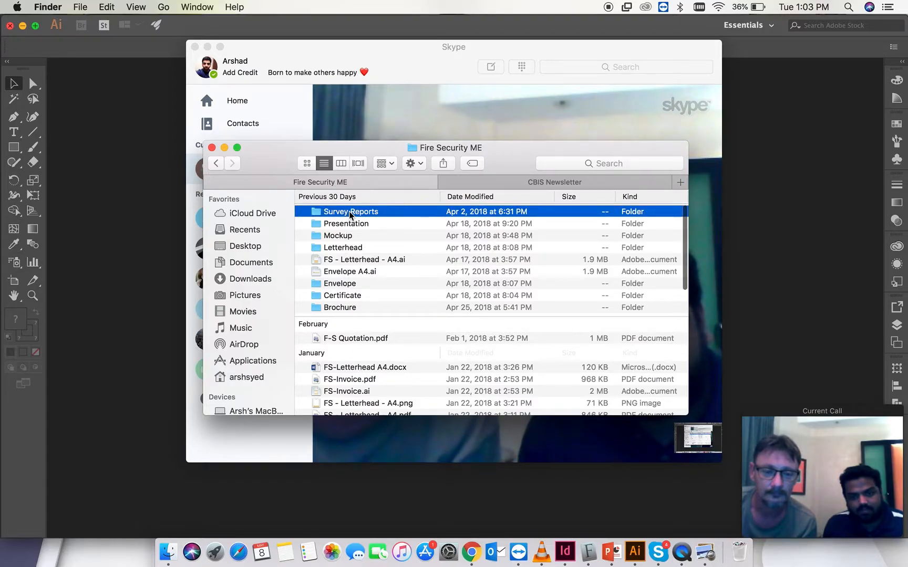
left_click(393, 212)
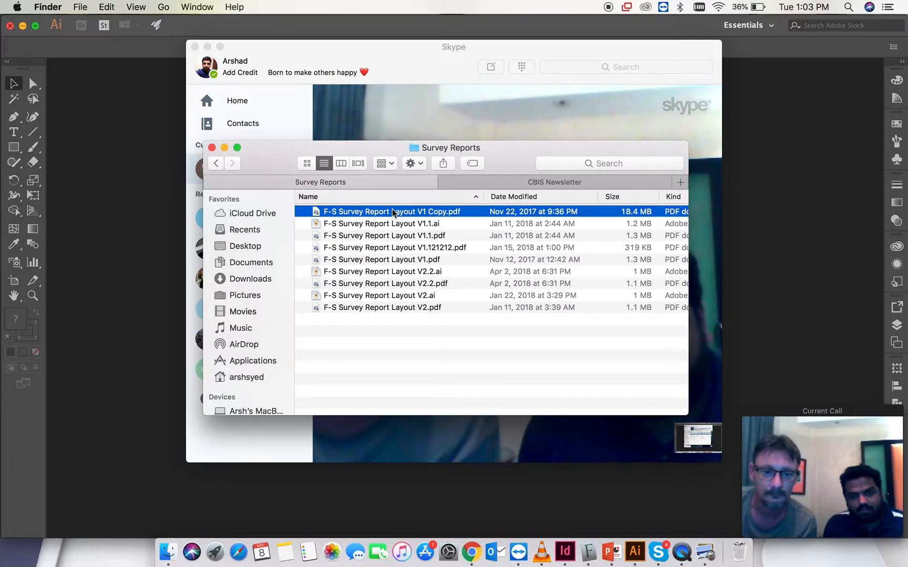
key("space")
key("space")
left_click(384, 225)
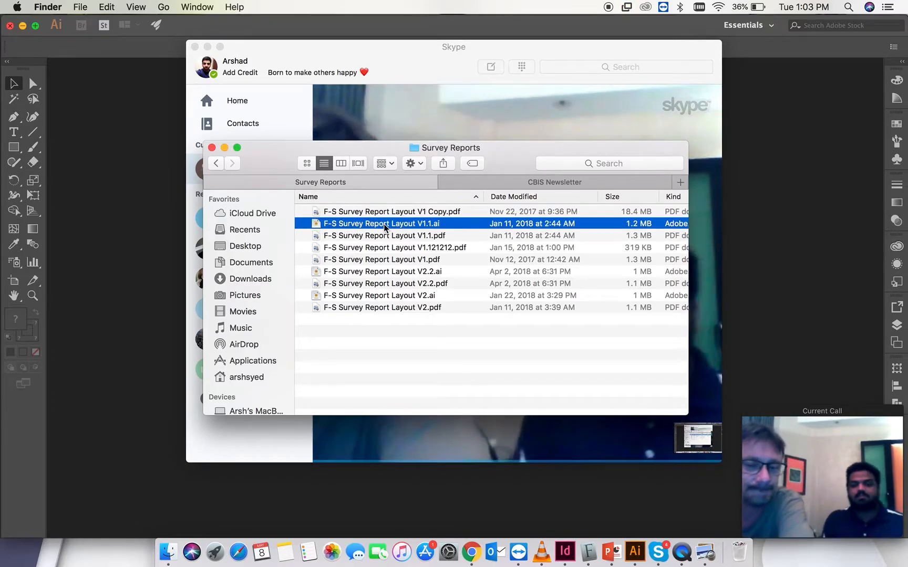
key("space")
key("space")
- Preview F-S Survey Report Layout V1.1.pdf and F-S Survey Report Layout V1.pdf in the Survey Reports folder
left_click(384, 235)
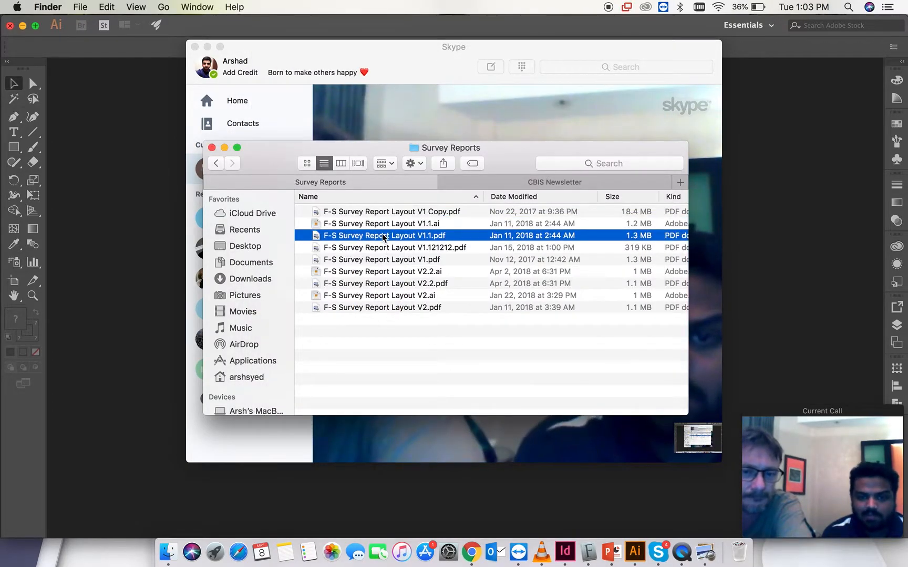
key("space")
key("space")
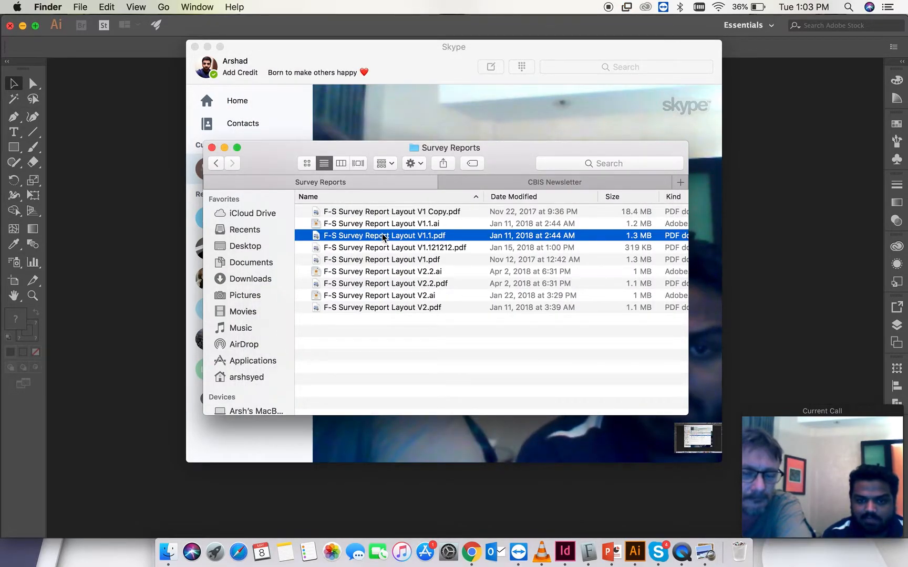
key("space")
key("space")
left_click(379, 248)
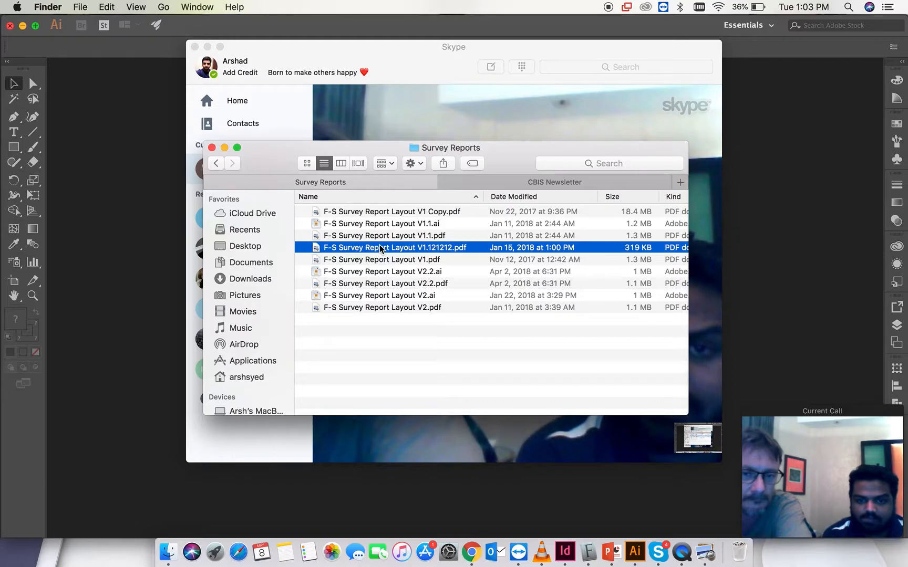
key("Down")
key("space")
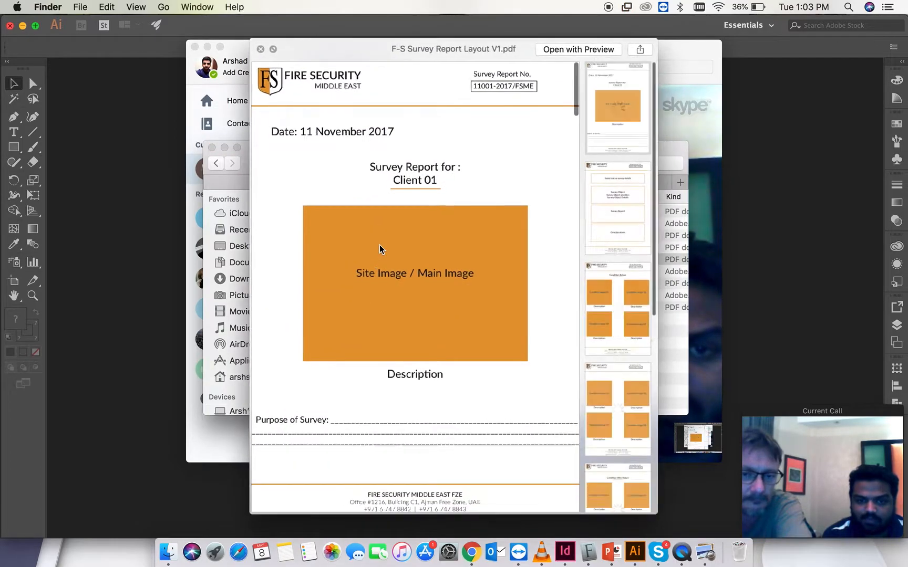
key("space")
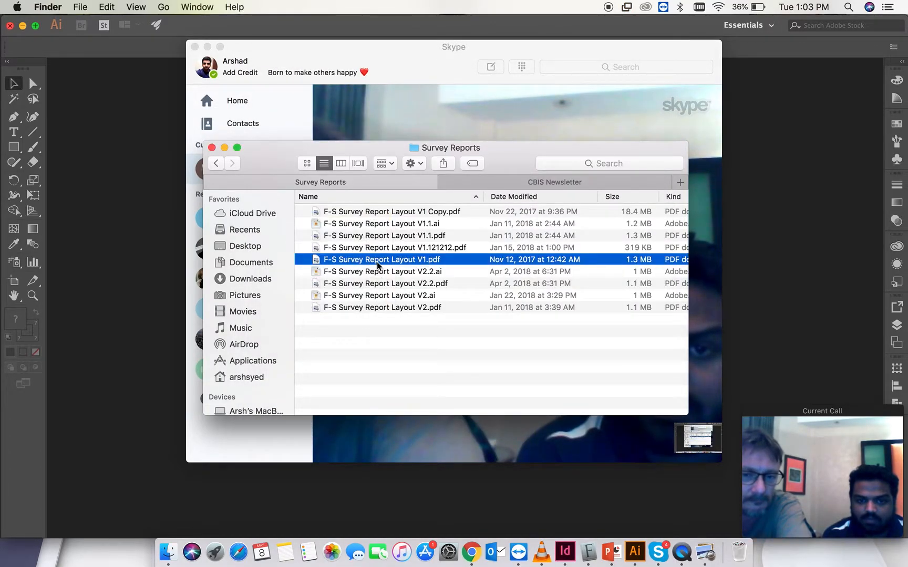
- Open F-S Survey Report Layout V1.pdf in full screen and look through its cover, survey details and condition image pages
double_click(377, 262)
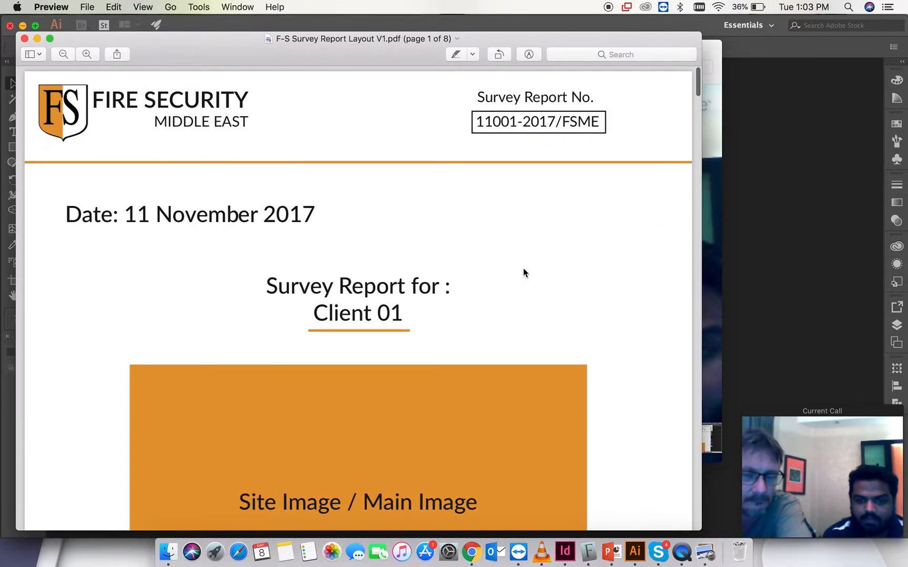
left_click(50, 39)
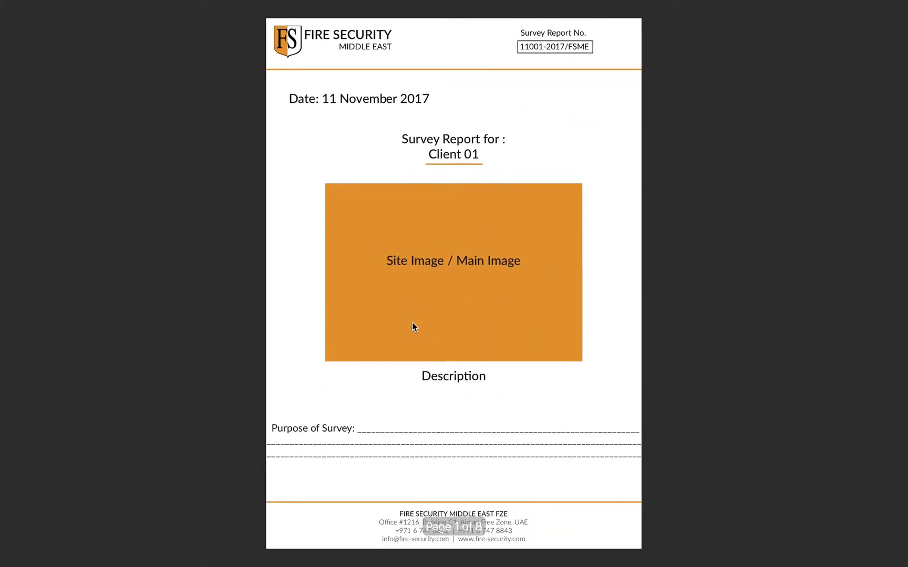
scroll(412, 322, "down", 3)
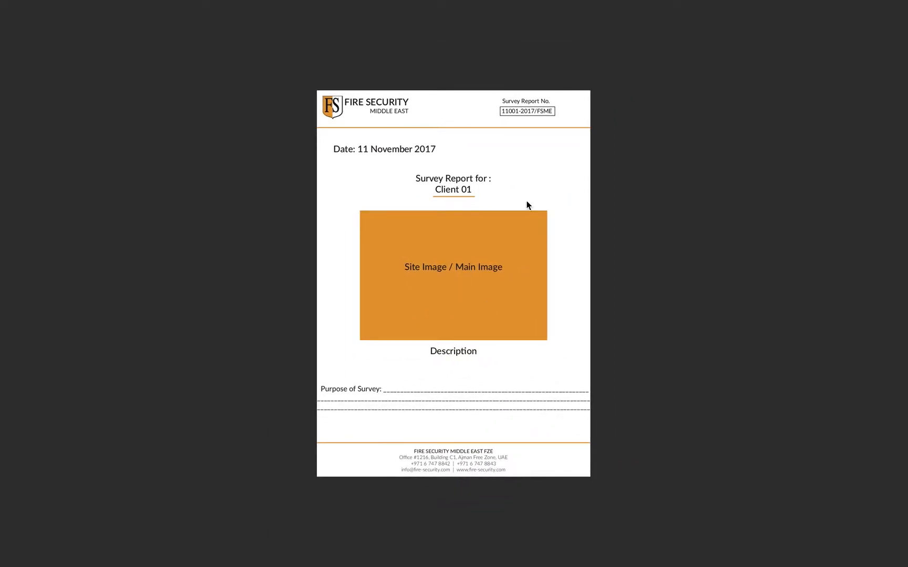
scroll(409, 282, "down", 3)
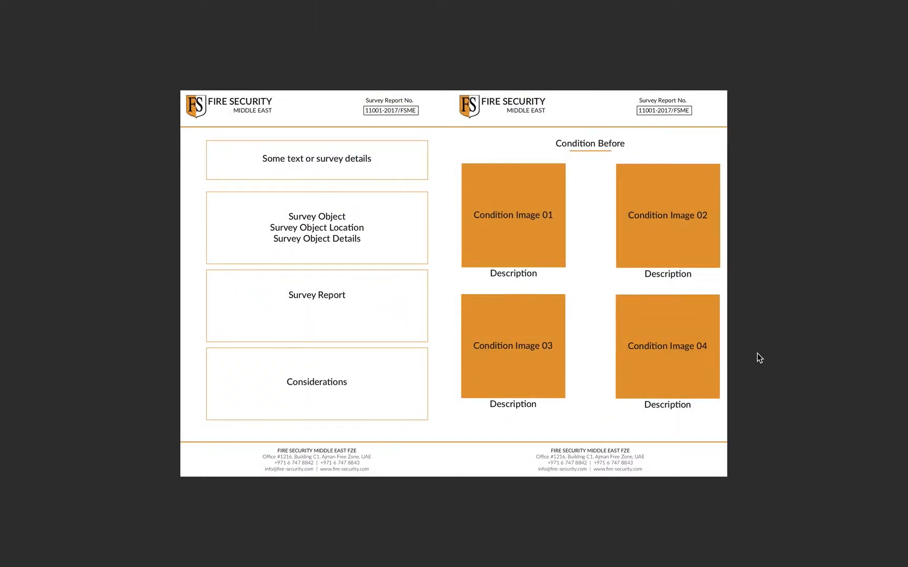
scroll(760, 358, "down", 3)
scroll(758, 354, "up", 3)
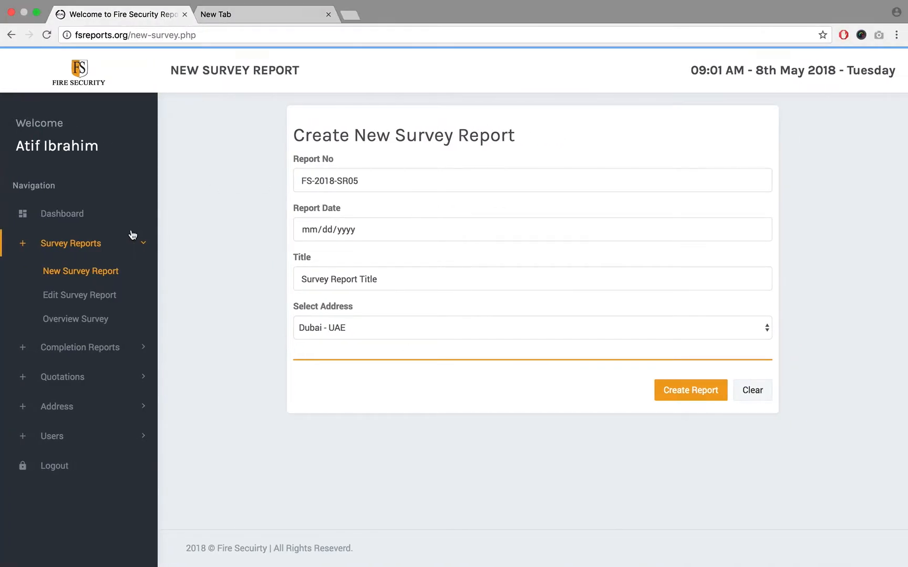
- Download report FS-2018-SR03 for Client 01 from the survey overview in the browser and open survey_report (7).pdf
left_click(75, 320)
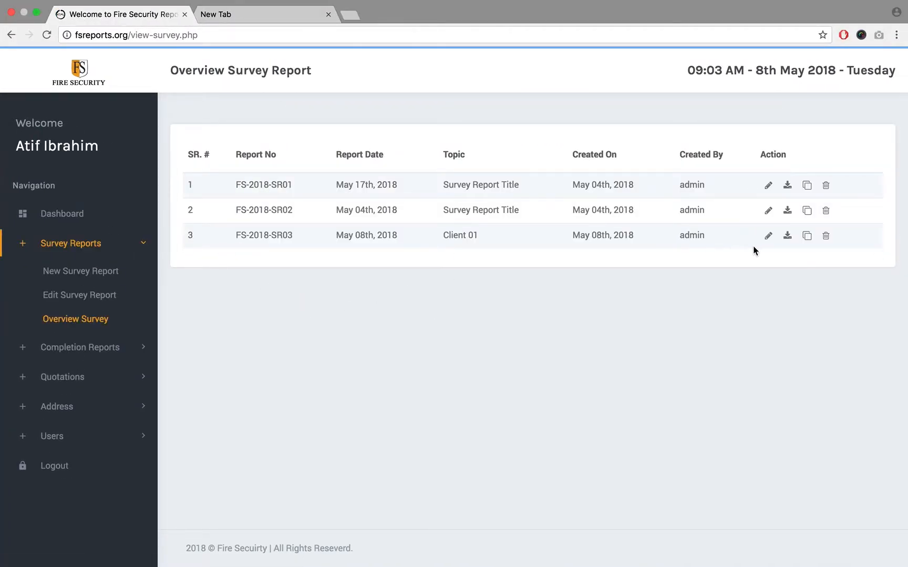
left_click(788, 238)
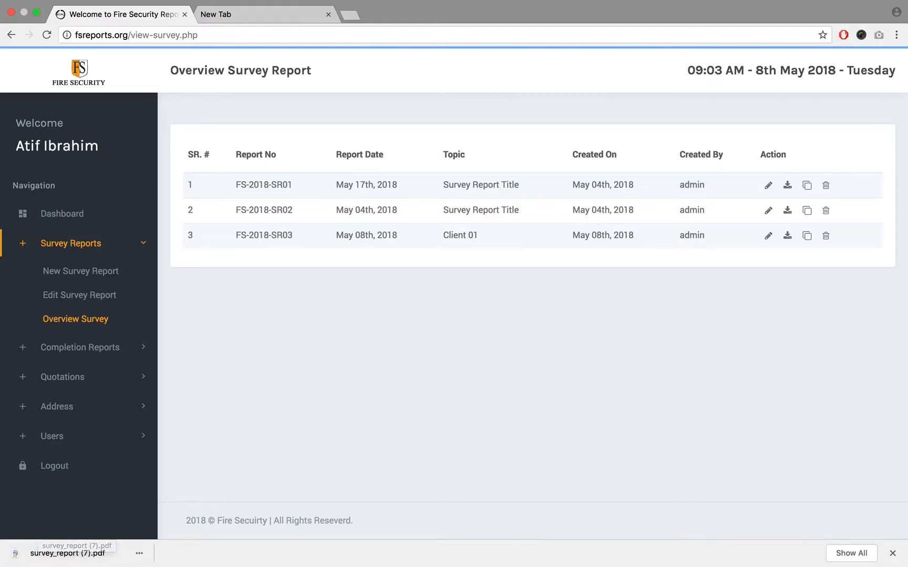
left_click(856, 554)
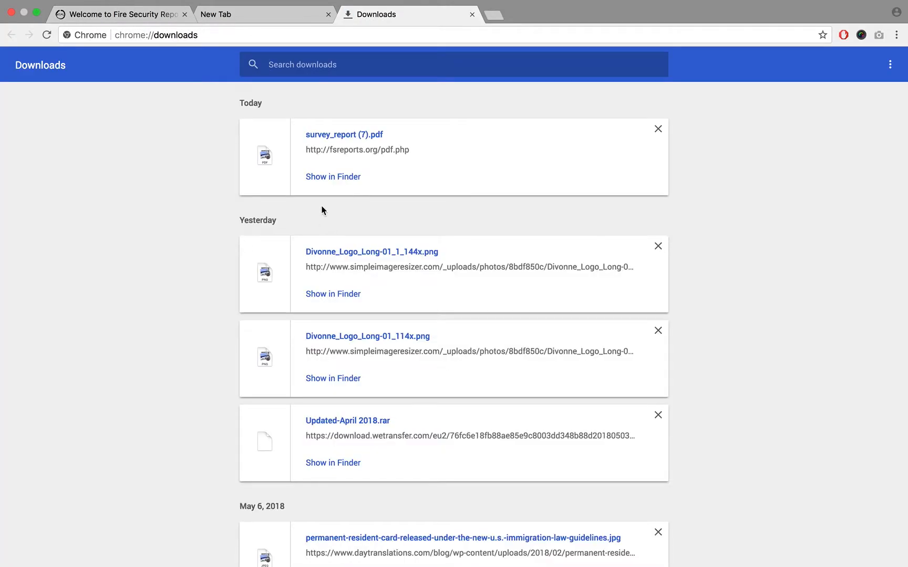
left_click(335, 136)
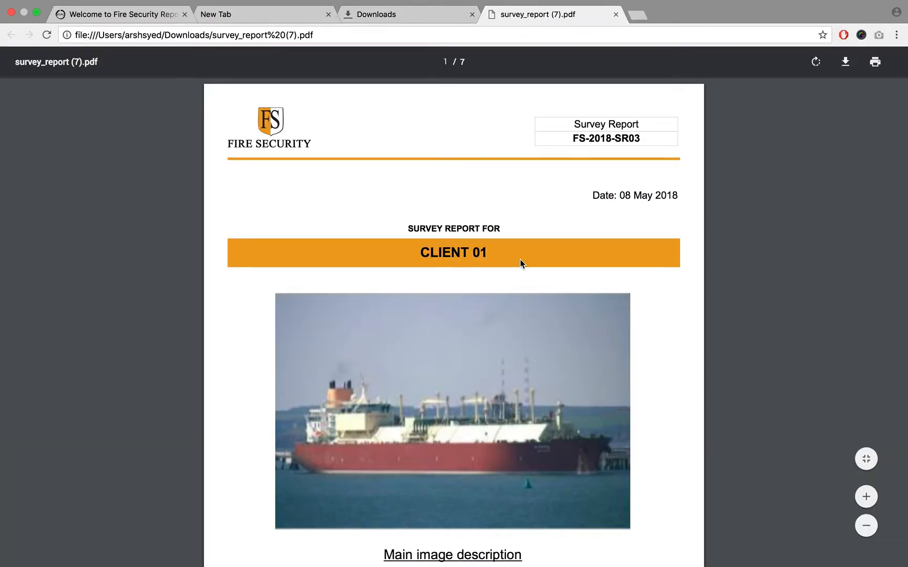
- Examine the cover page with its purpose text and the Q Flex Vessels page of the downloaded report
scroll(520, 264, "down", 5)
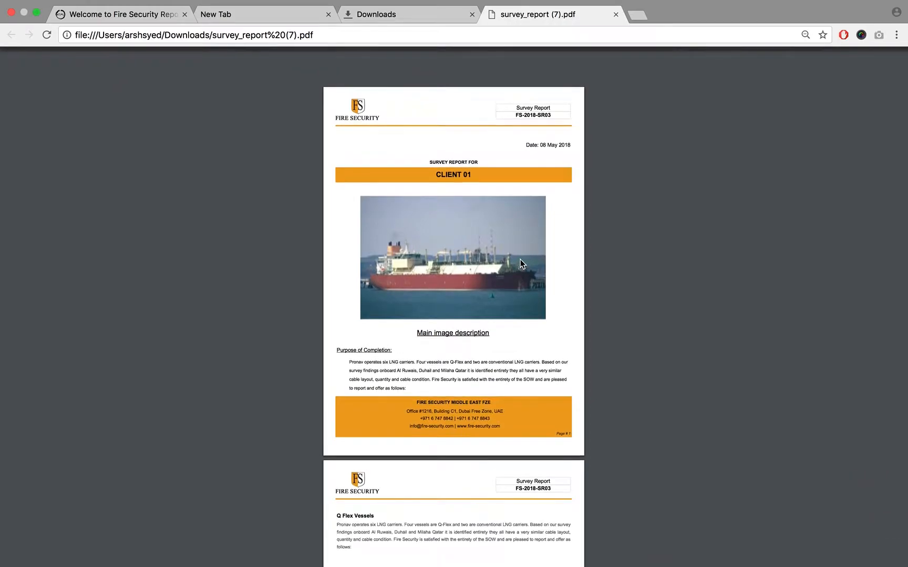
scroll(520, 264, "up", 3)
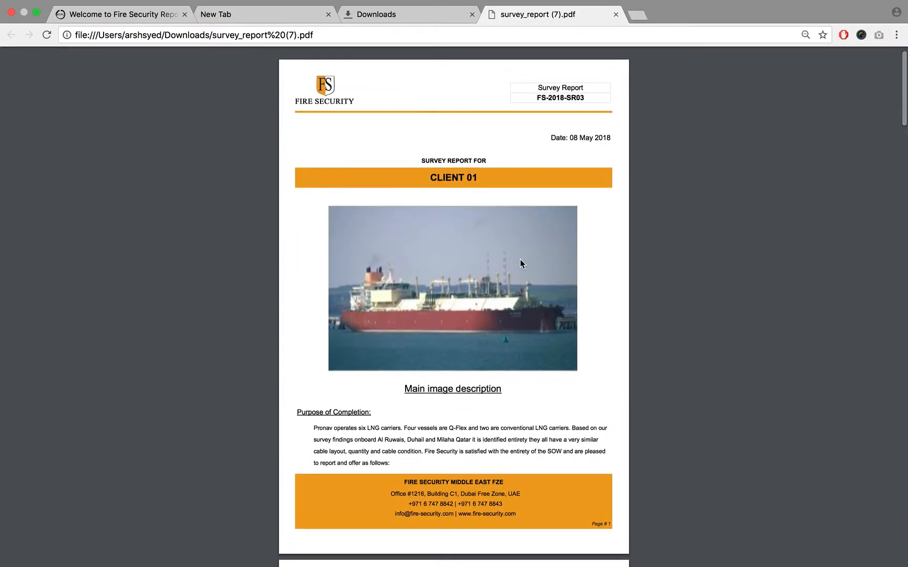
scroll(521, 264, "down", 5)
scroll(521, 262, "down", 3)
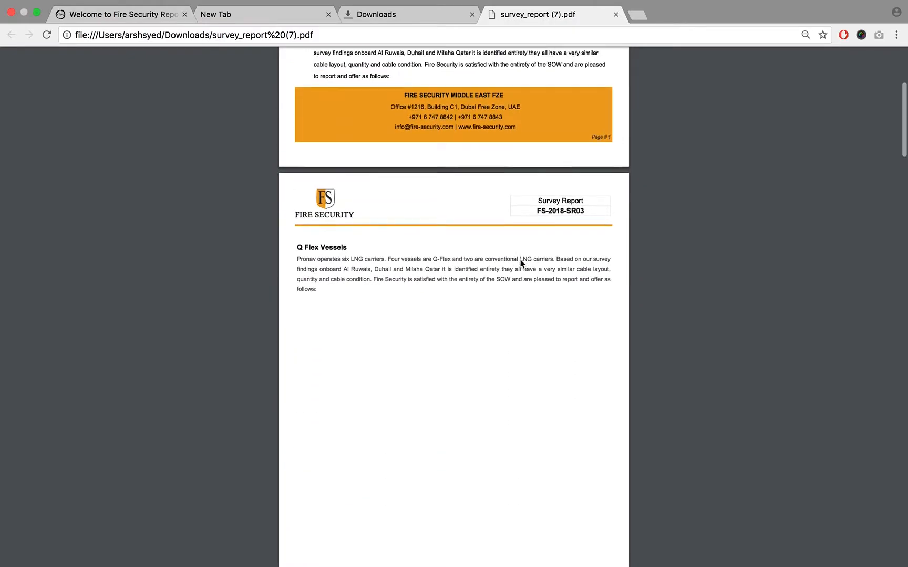
scroll(504, 263, "up", 4)
left_click_drag(317, 232, 354, 237)
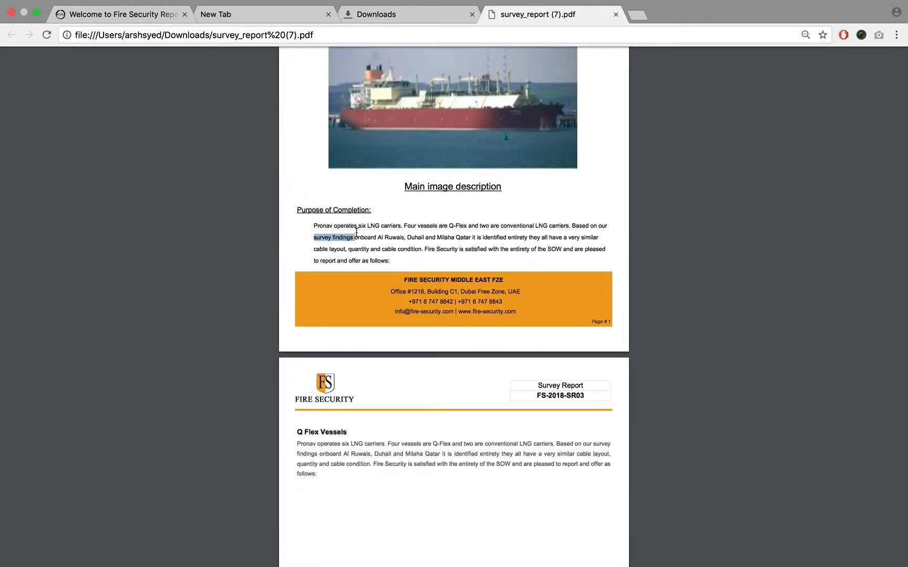
scroll(354, 234, "down", 3)
left_click_drag(320, 310, 389, 313)
scroll(388, 314, "down", 10)
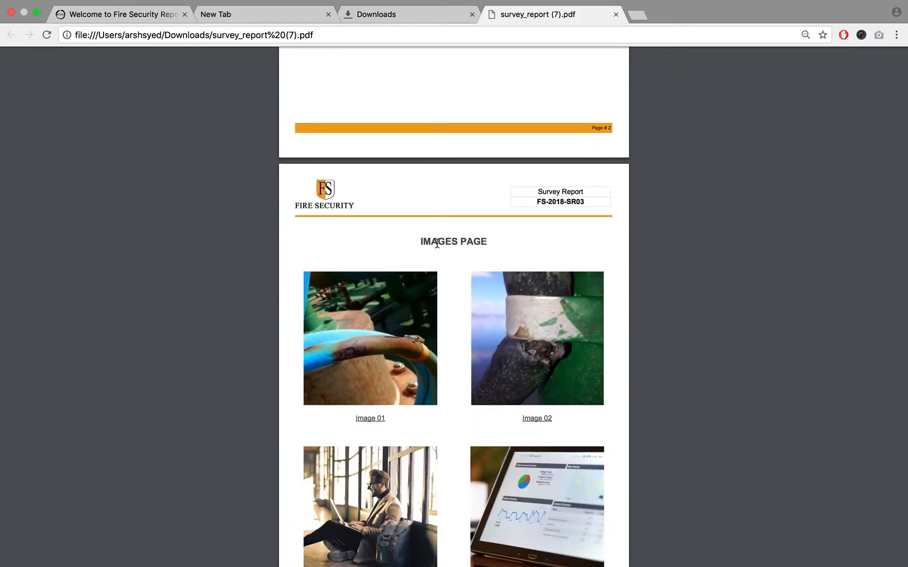
- Check the titles, pictures and captions on the two images pages of the downloaded report
triple_click(436, 245)
scroll(436, 243, "down", 3)
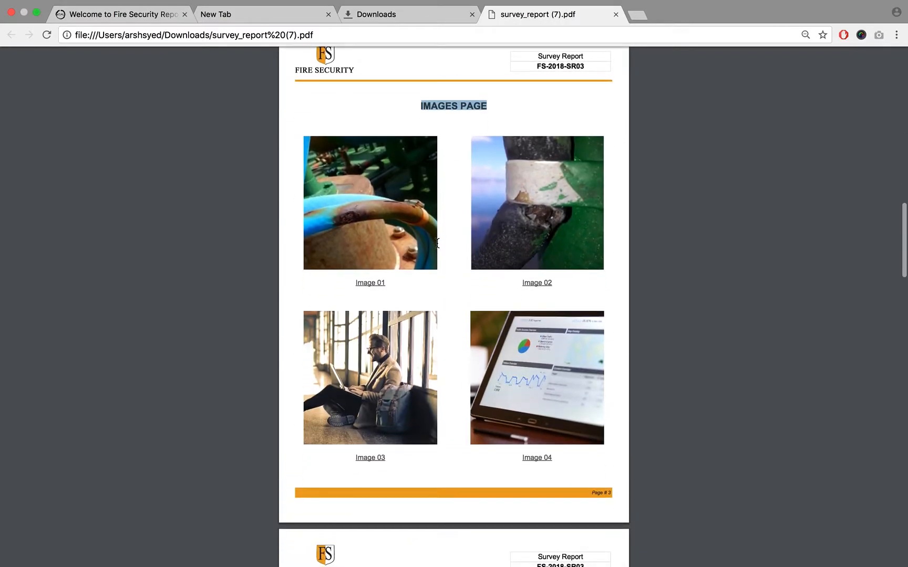
scroll(436, 243, "down", 10)
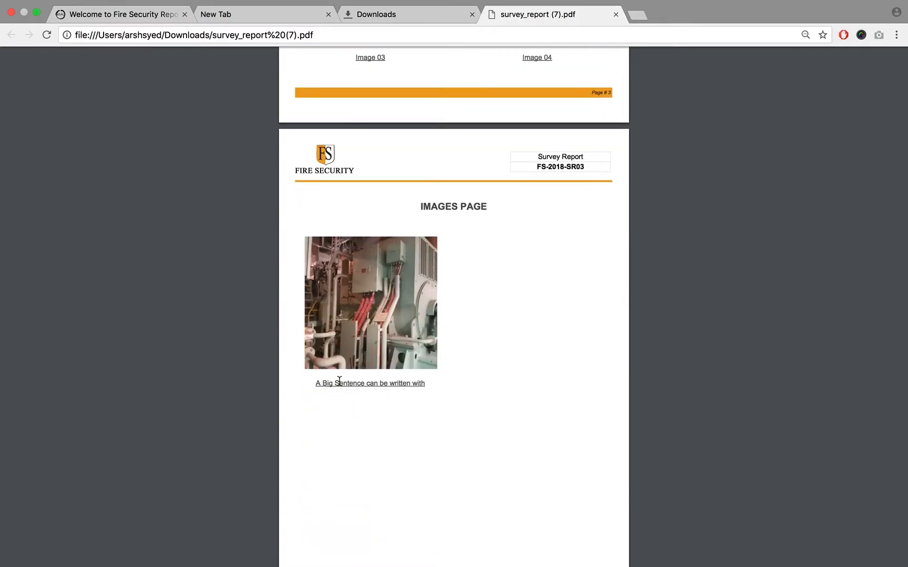
triple_click(335, 384)
left_click(335, 384)
scroll(468, 216, "down", 2)
double_click(439, 125)
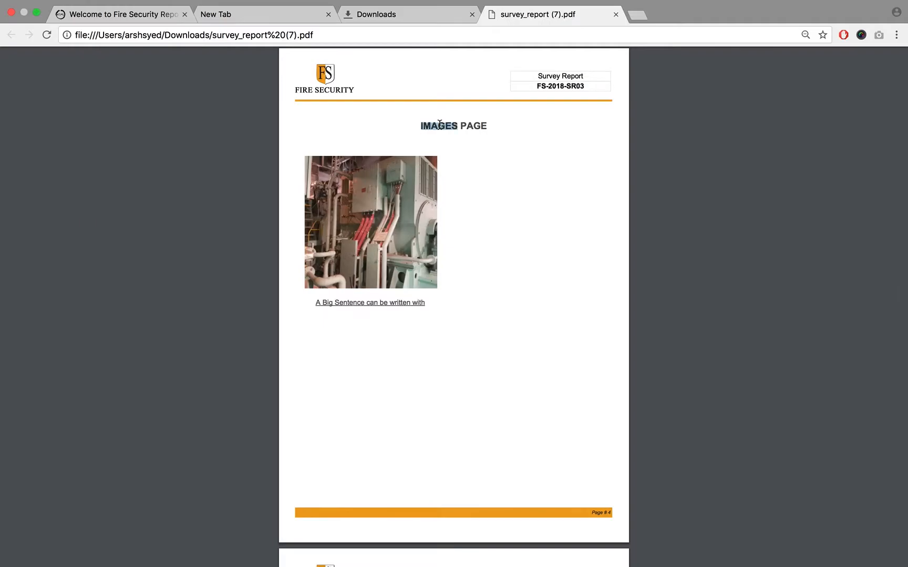
left_click(439, 125)
- Check the Survey Report and Survey Report 02 text on page 5 and continue to the cost page
scroll(440, 126, "down", 10)
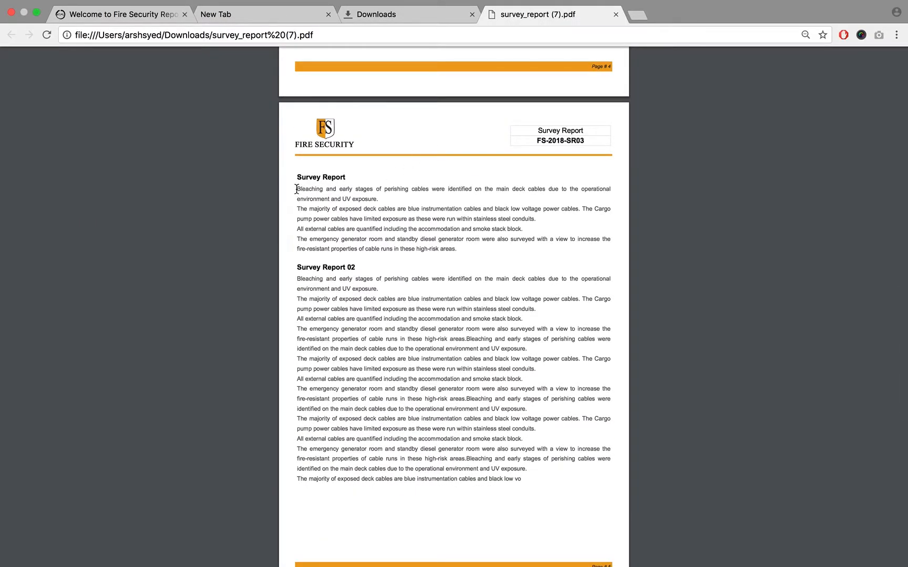
left_click_drag(297, 189, 543, 497)
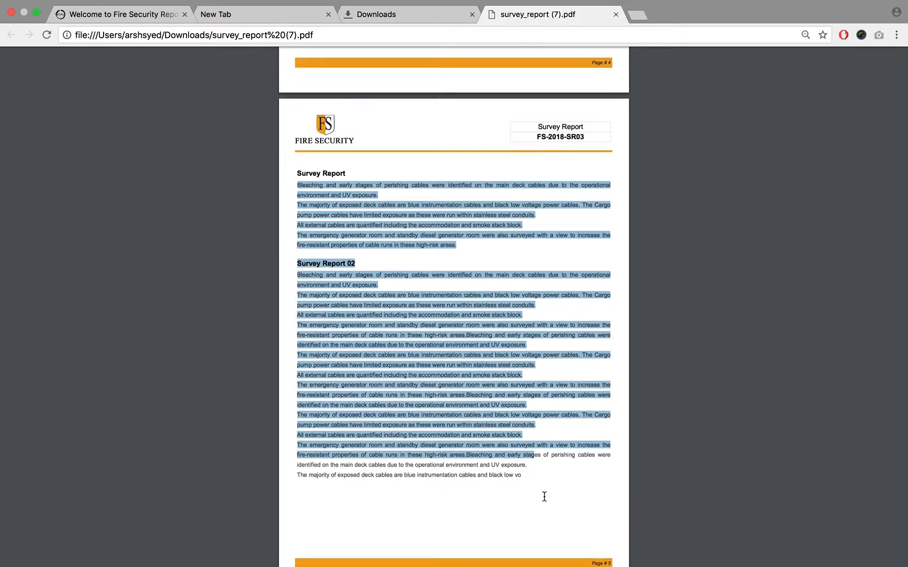
scroll(472, 421, "down", 3)
left_click(359, 378)
scroll(358, 378, "down", 5)
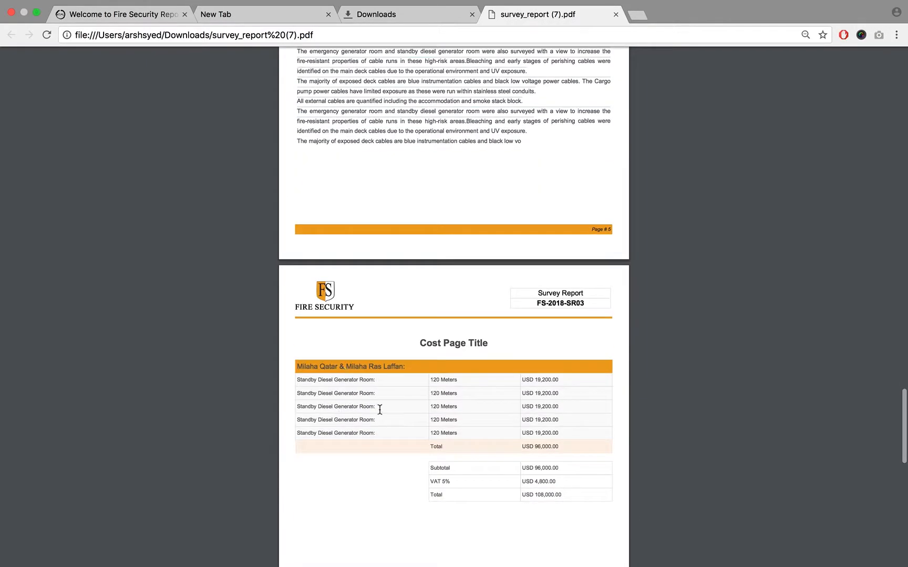
- Examine the line items and totals of the cost table on page 6 of the report
scroll(380, 409, "up", 5)
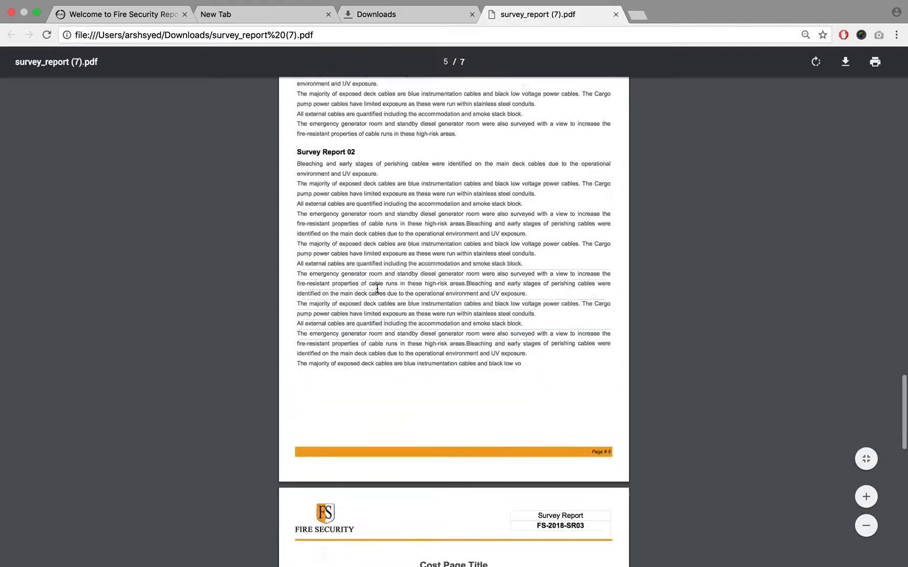
scroll(377, 288, "down", 8)
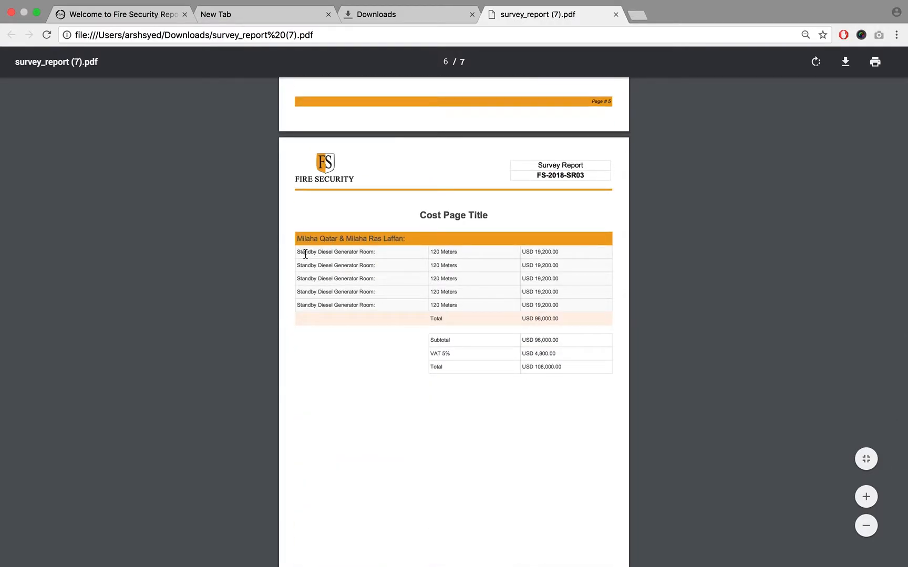
left_click_drag(296, 252, 582, 256)
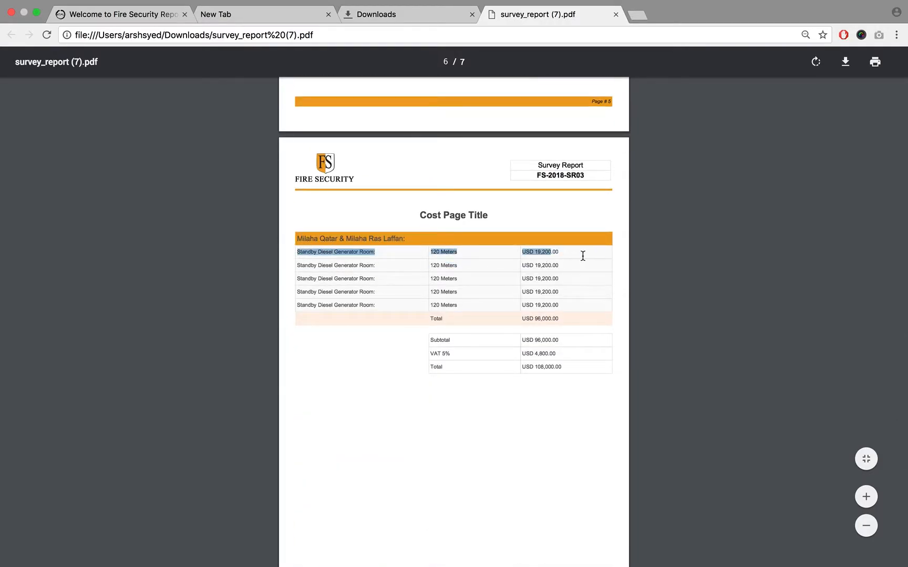
left_click(586, 320)
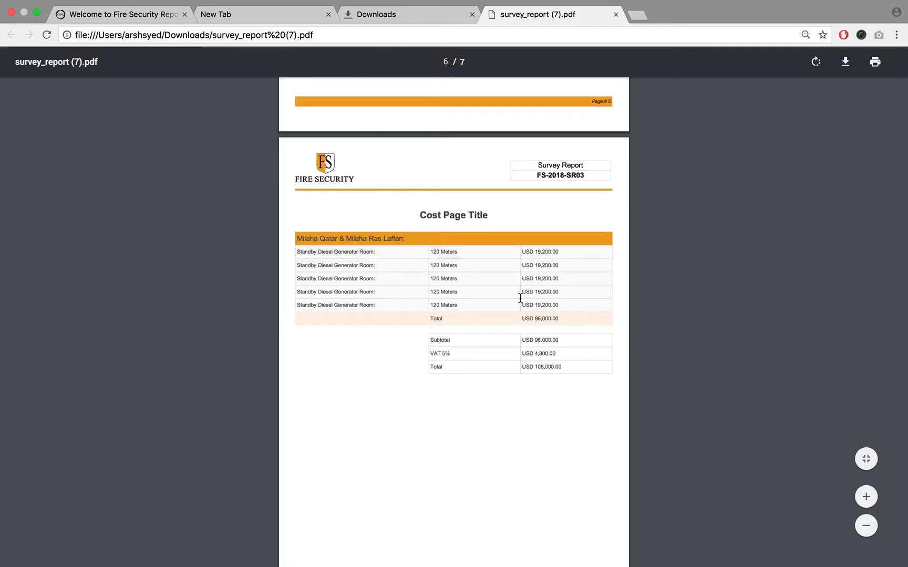
- Read the confirmation terms under "We are hereby pleased to confirm as follows" on page 7
scroll(520, 298, "down", 10)
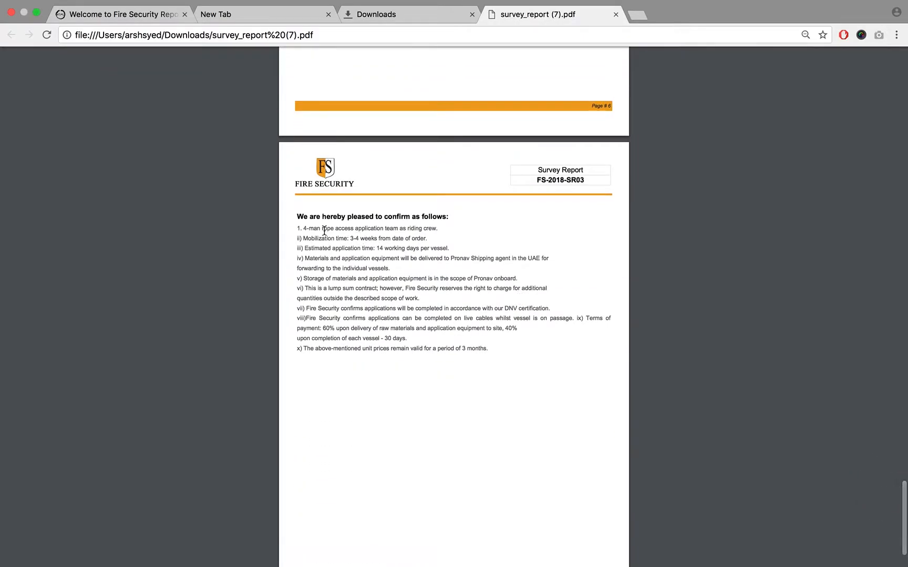
left_click_drag(298, 217, 496, 330)
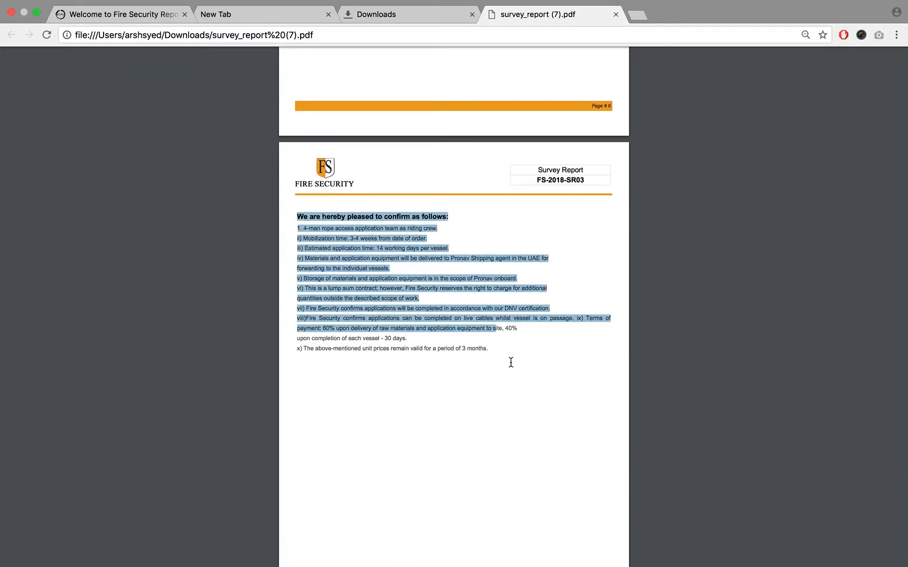
scroll(513, 371, "down", 3)
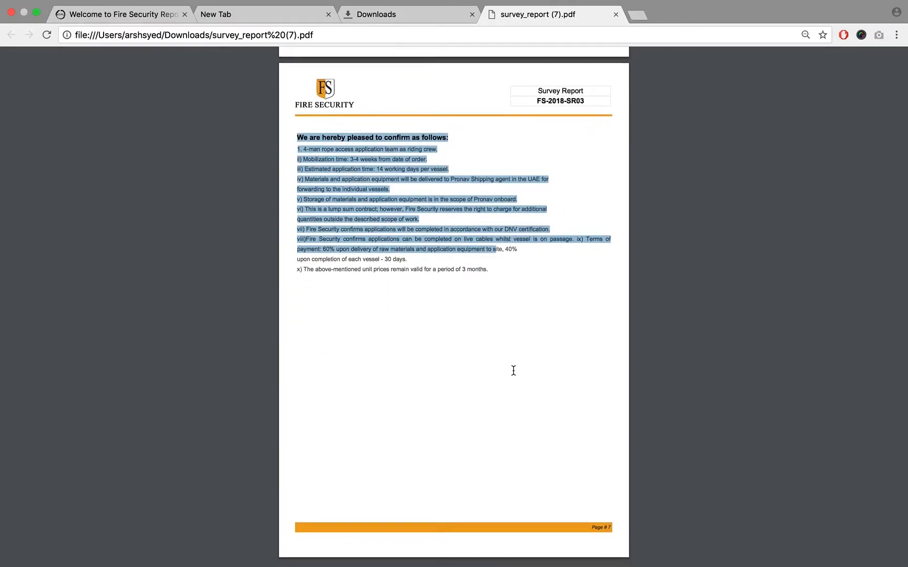
- Review the report backwards from the last page through the images pages to the Client 01 cover page
scroll(513, 370, "up", 3)
scroll(514, 371, "up", 15)
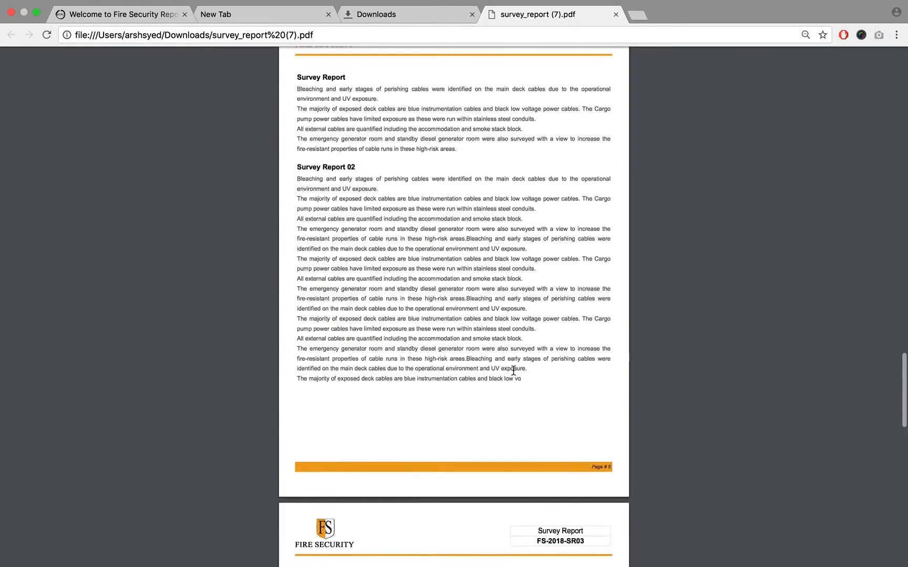
scroll(514, 370, "up", 10)
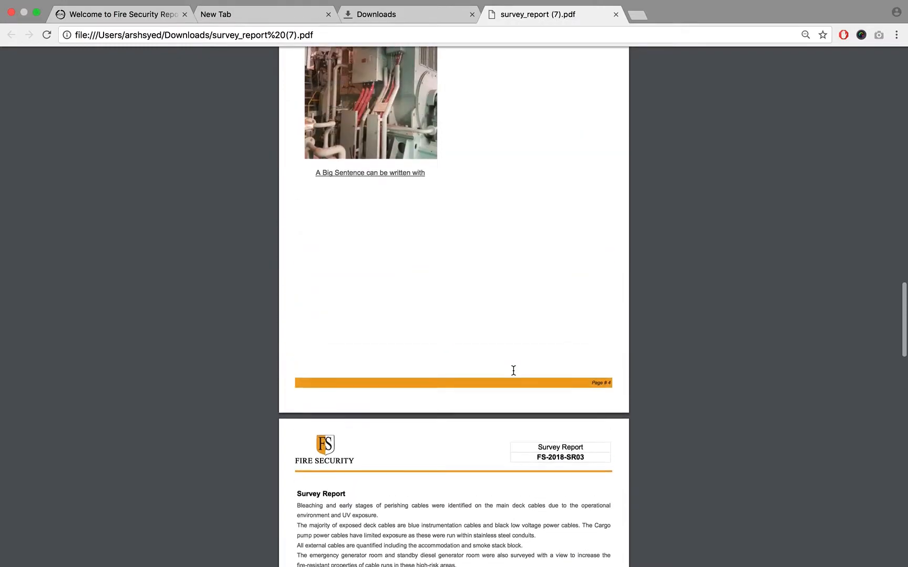
scroll(513, 371, "up", 5)
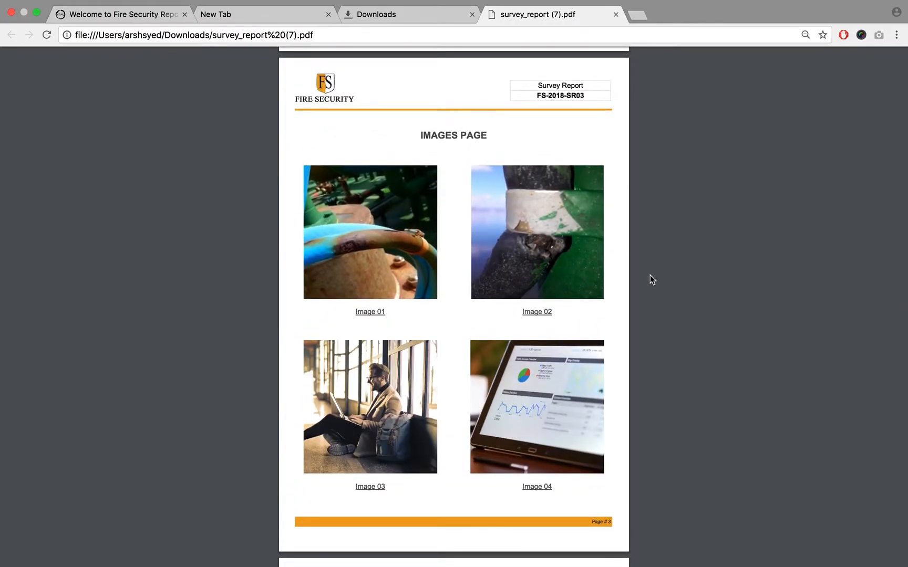
scroll(650, 274, "up", 1)
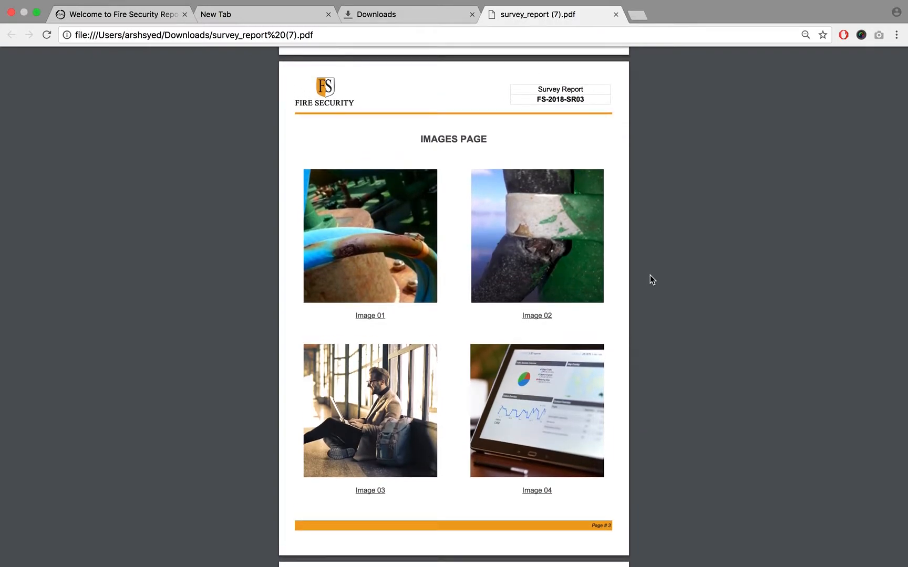
scroll(650, 274, "up", 5)
scroll(650, 275, "up", 15)
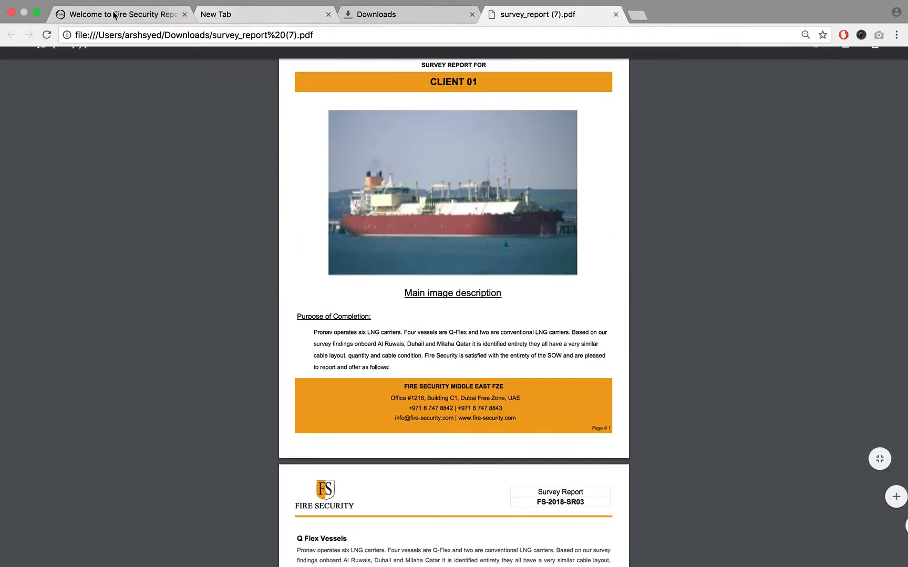
- Look through the Q Flex Vessels page and the four-picture images page up to the second images page
scroll(494, 241, "down", 6)
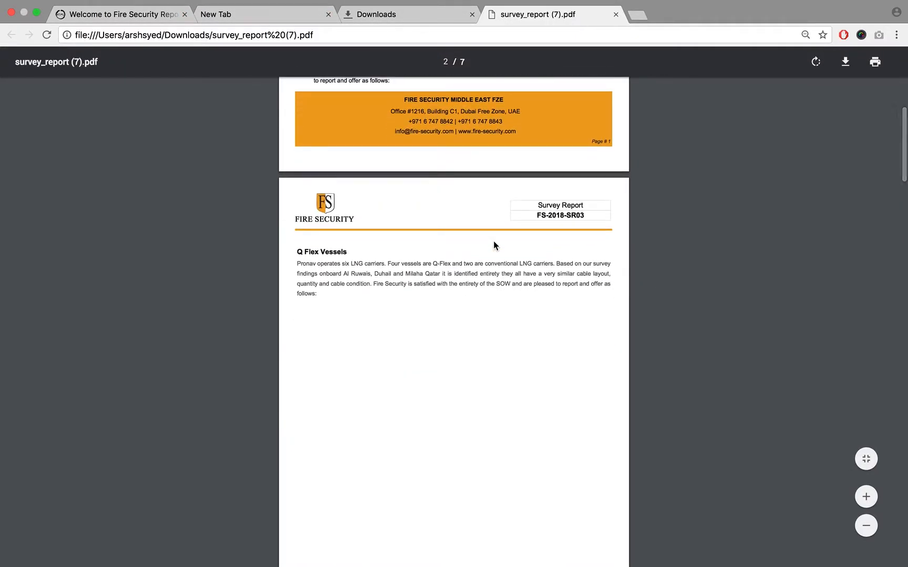
scroll(494, 241, "down", 10)
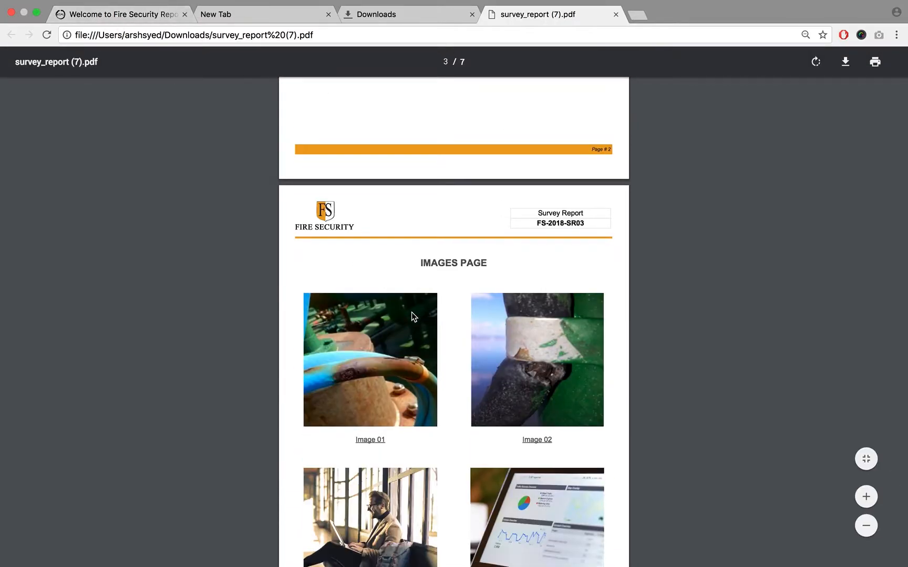
scroll(411, 313, "down", 3)
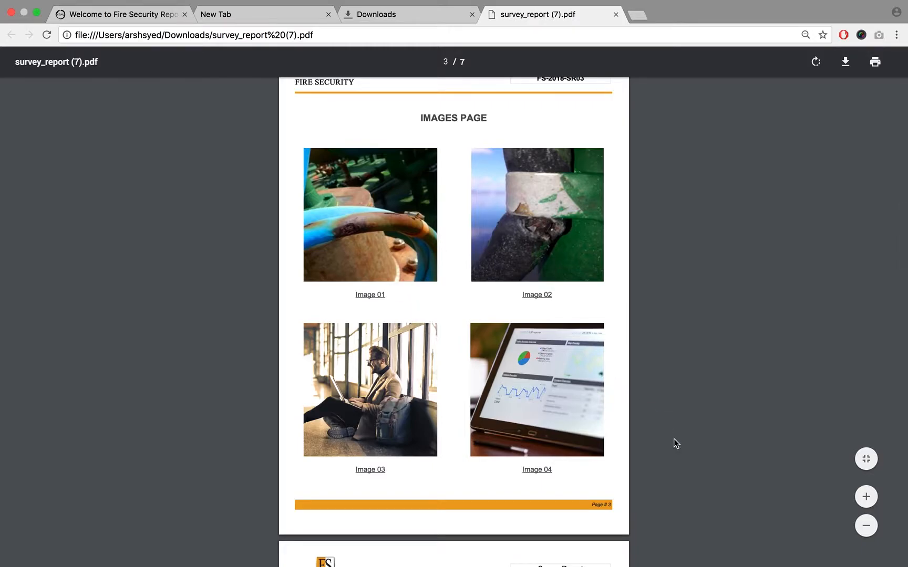
scroll(673, 439, "down", 8)
scroll(674, 440, "down", 2)
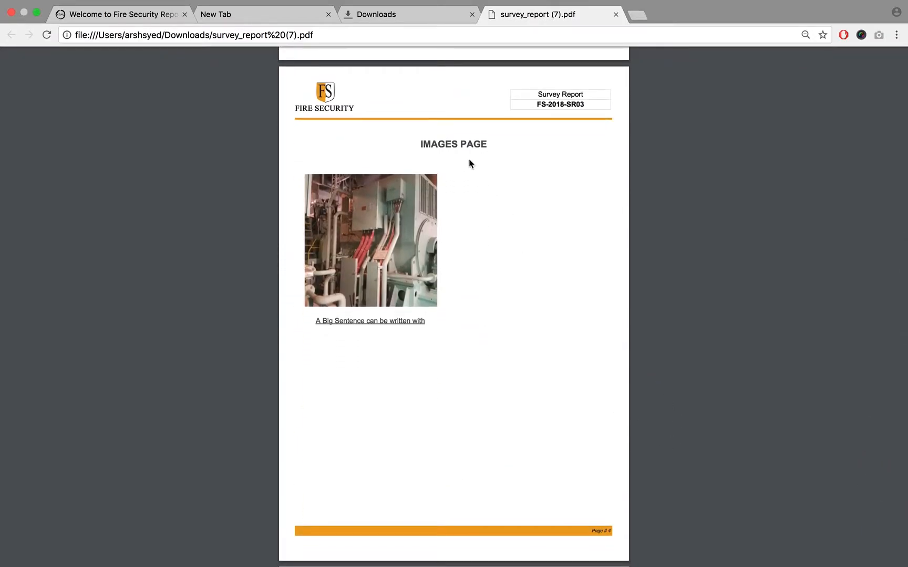
- Examine the IMAGES PAGE heading above the single picture on page 4
double_click(443, 145)
triple_click(443, 146)
double_click(443, 146)
triple_click(443, 145)
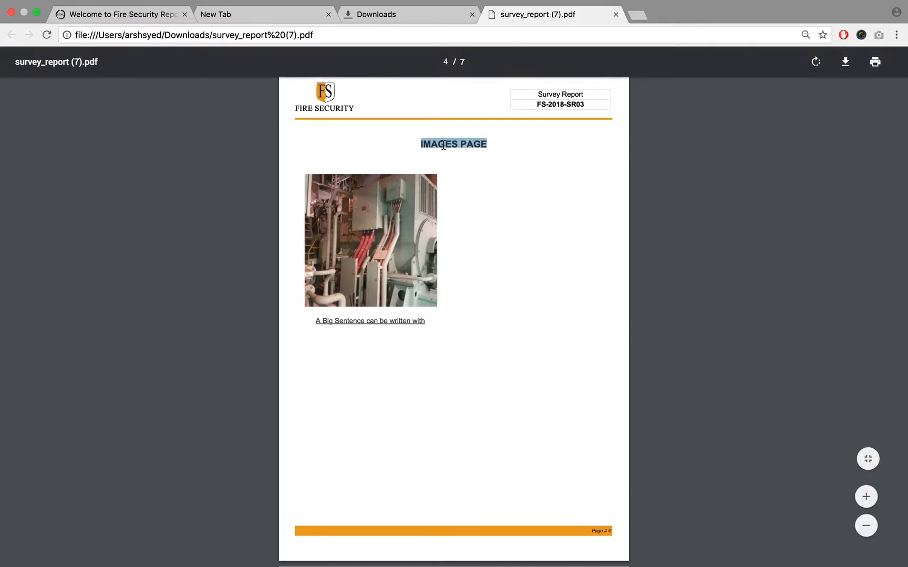
left_click(497, 157)
triple_click(471, 150)
left_click(529, 183)
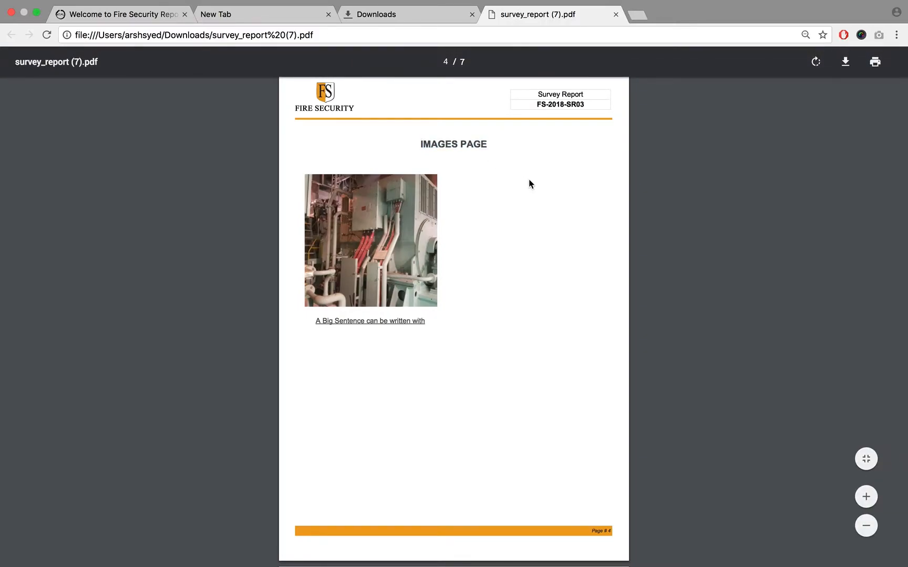
triple_click(453, 141)
left_click(453, 141)
scroll(554, 190, "up", 5)
scroll(555, 191, "down", 4)
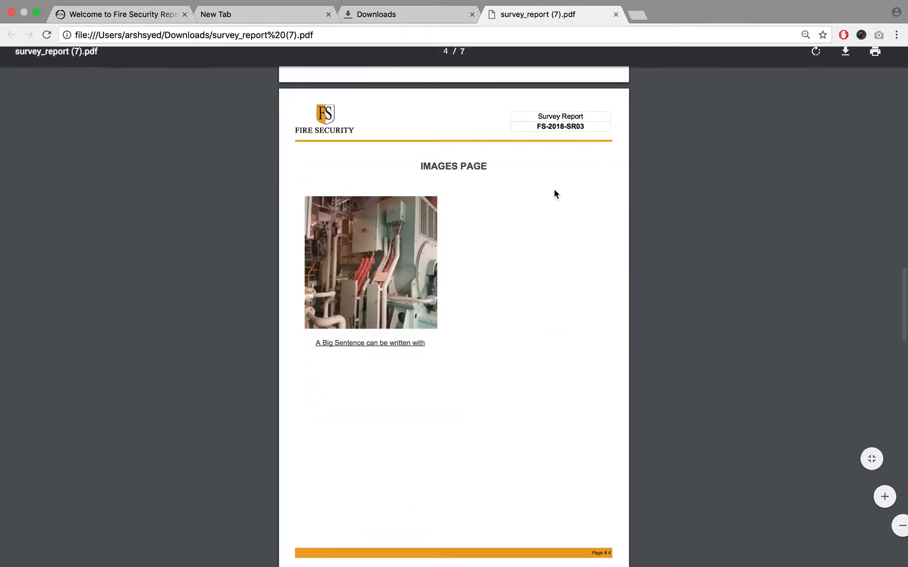
- Check the heading and the "A Big Sentence can be written with" caption on page 4
scroll(555, 190, "down", 1)
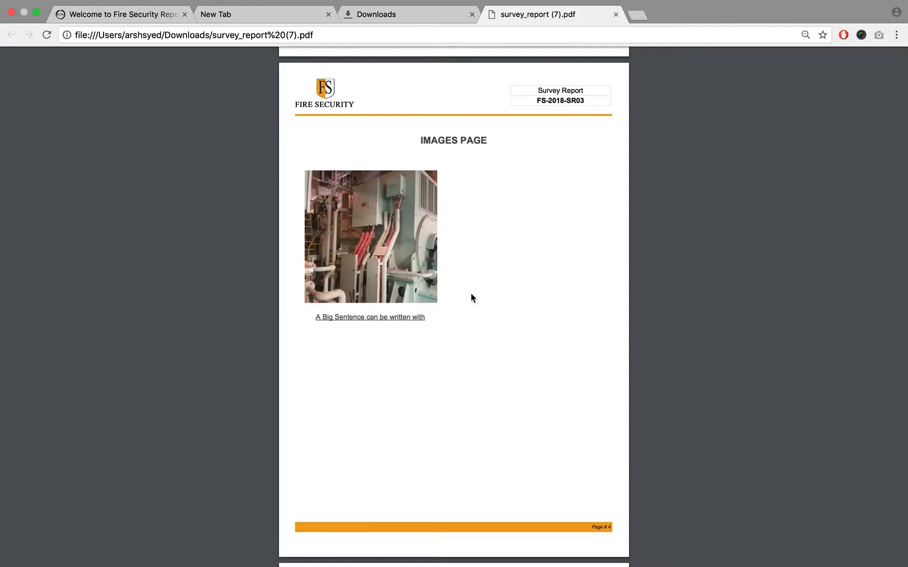
triple_click(448, 140)
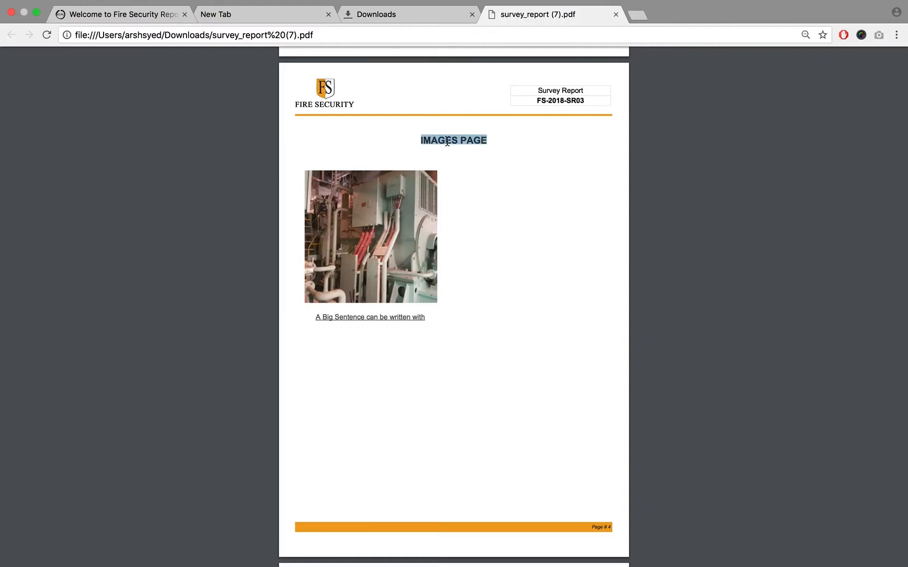
left_click(447, 141)
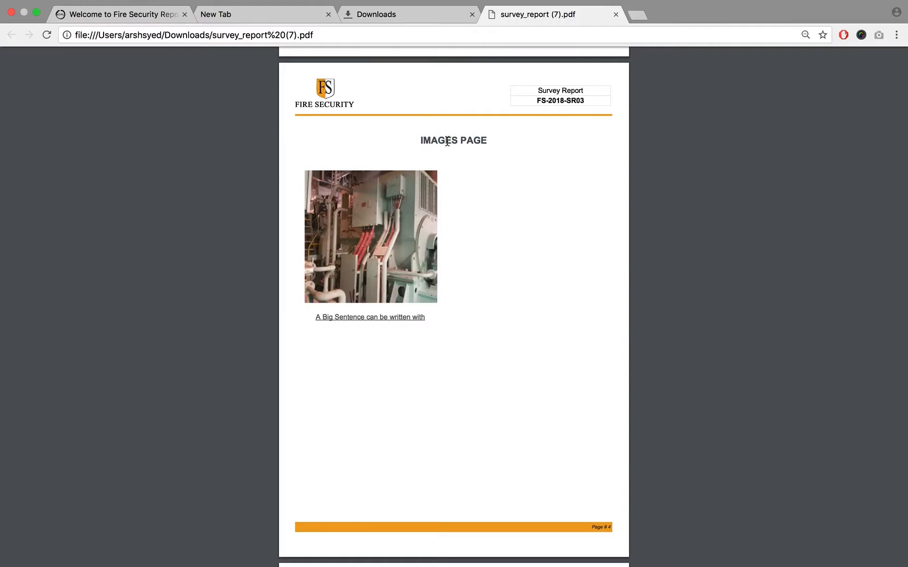
triple_click(344, 318)
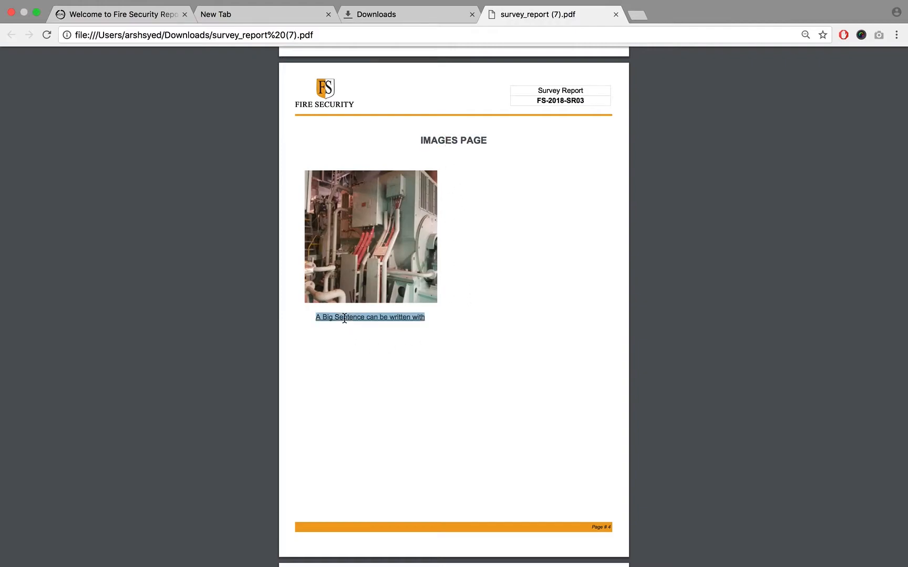
left_click(421, 397)
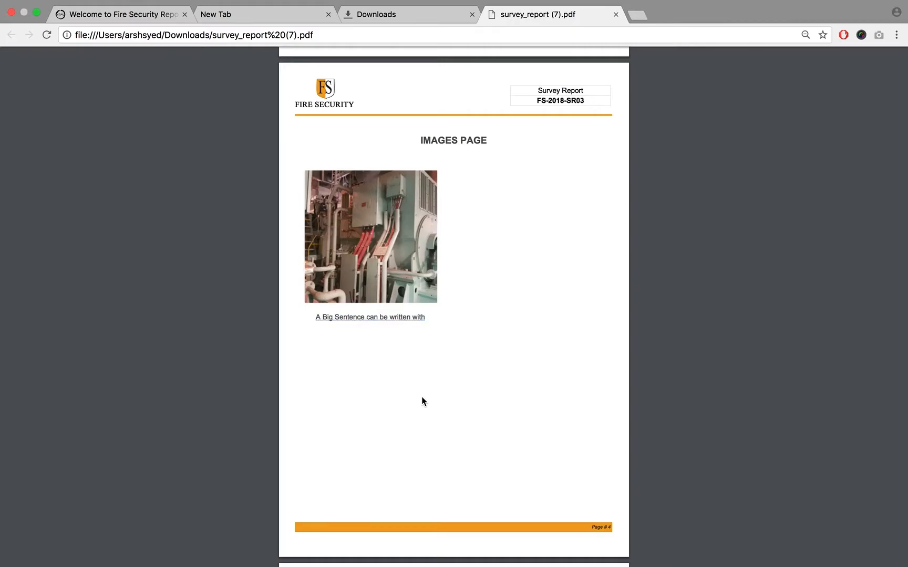
- Check the Image 01 and Image 02 captions on the four-picture images page
scroll(421, 400, "up", 8)
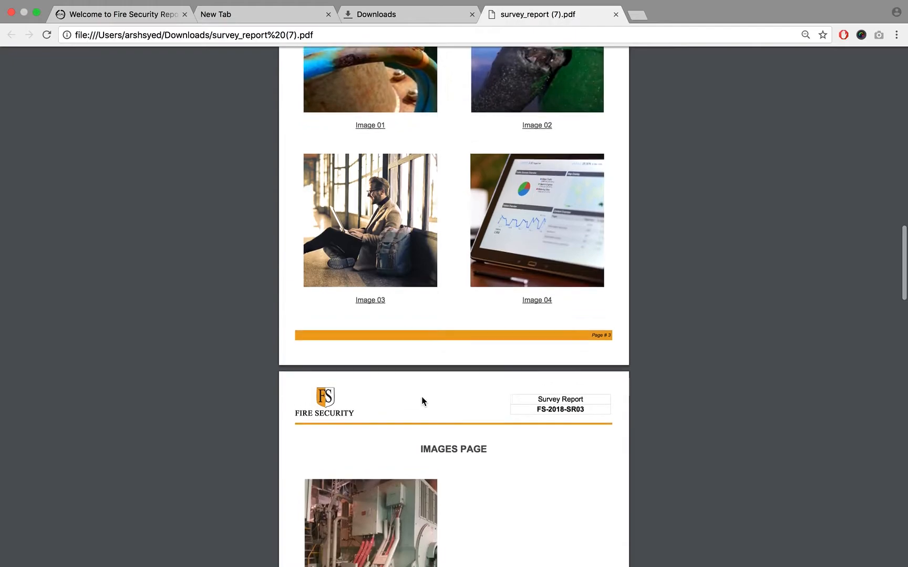
triple_click(374, 230)
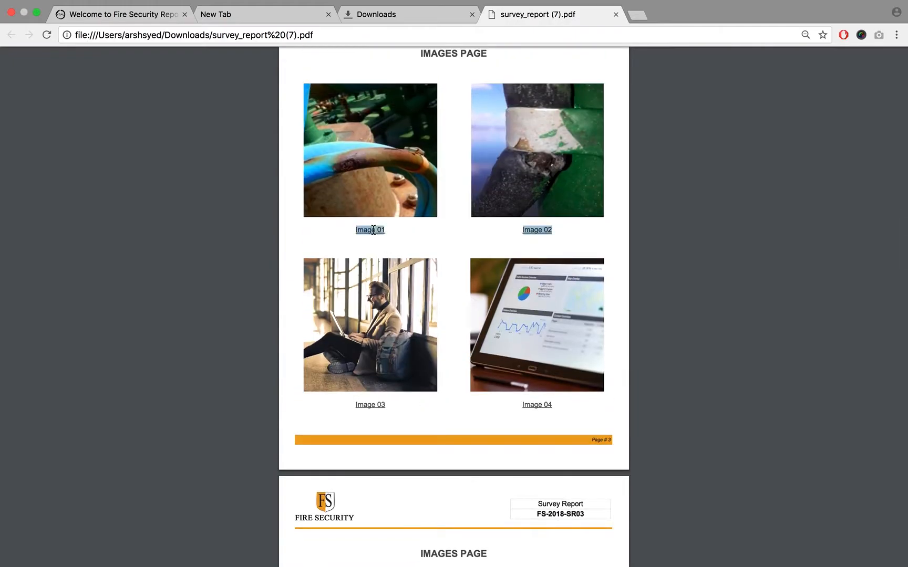
left_click(335, 251)
scroll(382, 246, "up", 2)
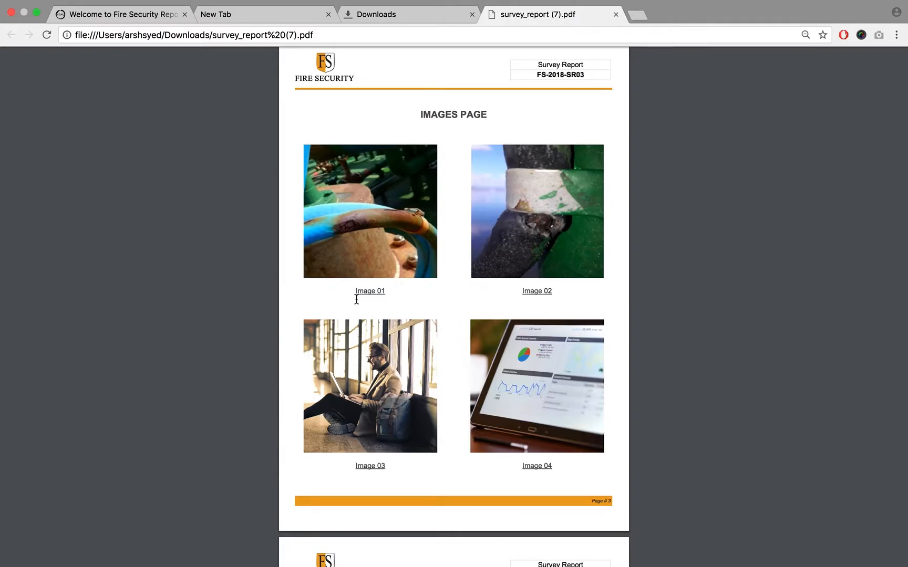
- Return to page 4 and highlight its IMAGES PAGE heading for another check
scroll(357, 300, "down", 5)
scroll(356, 300, "down", 11)
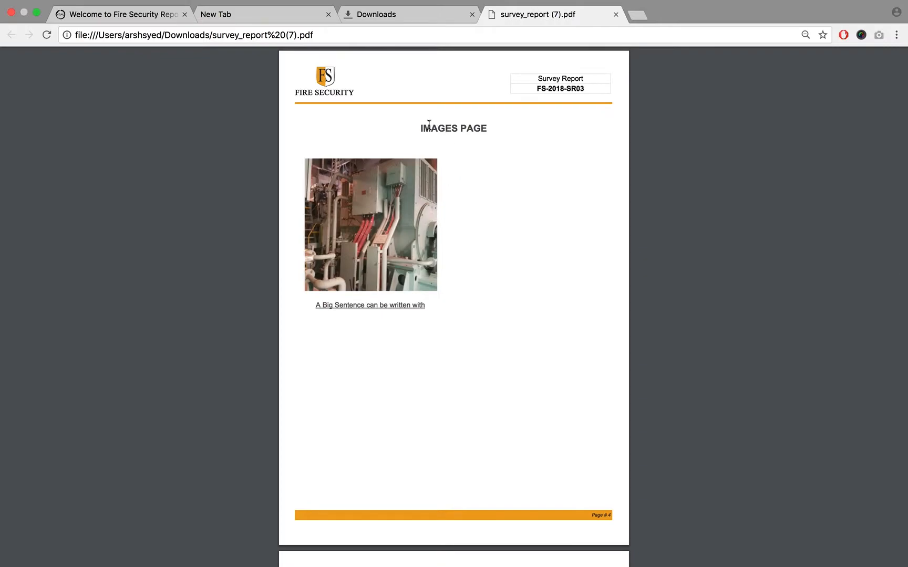
left_click_drag(421, 129, 493, 130)
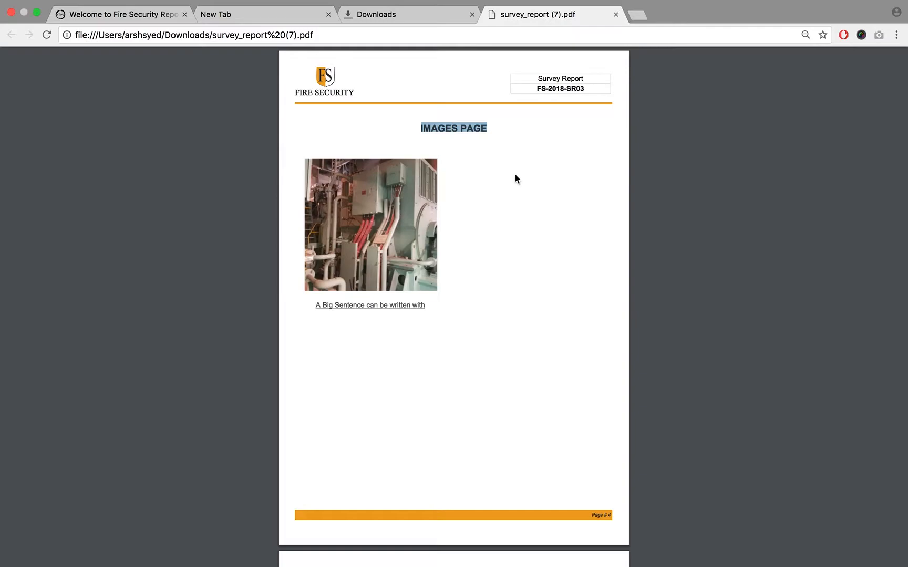
left_click(480, 246)
scroll(482, 248, "down", 3)
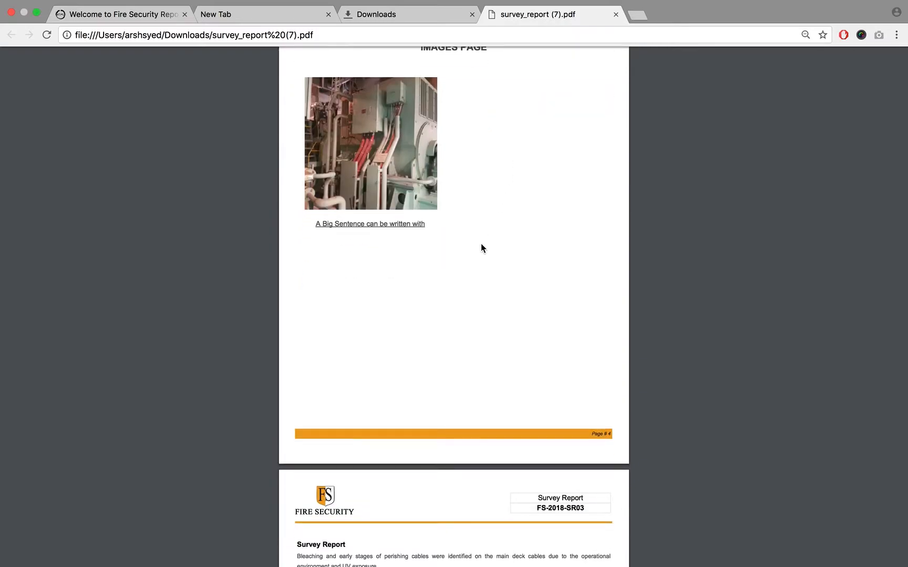
scroll(482, 248, "down", 4)
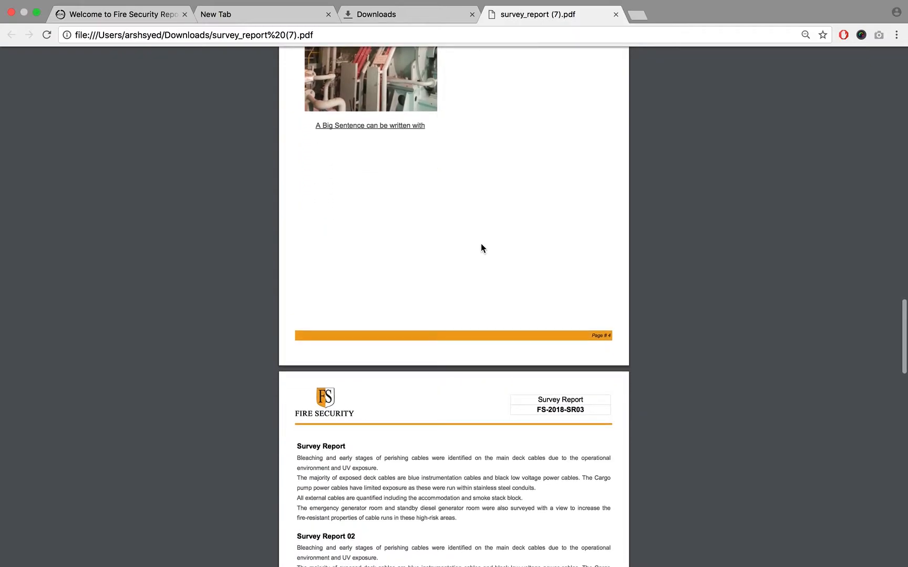
scroll(482, 248, "up", 8)
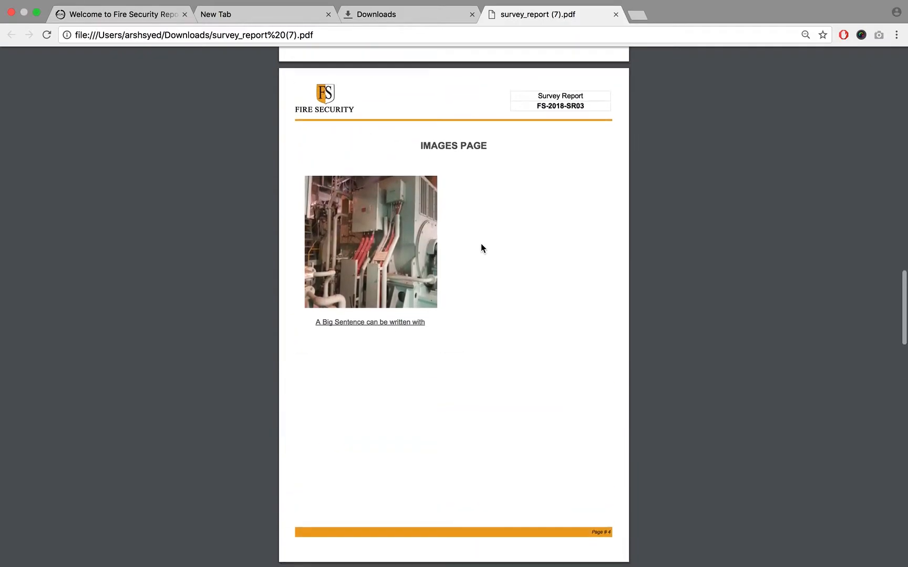
scroll(481, 245, "down", 1)
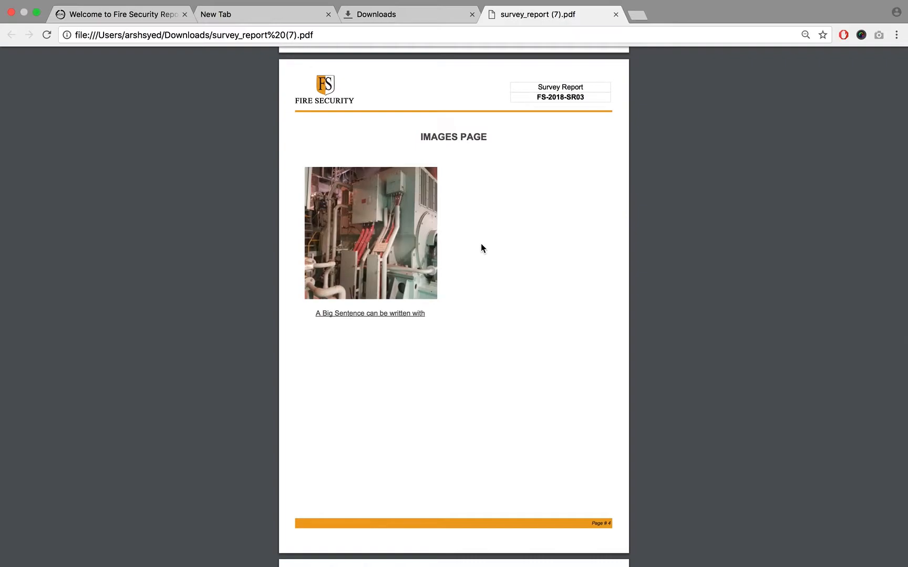
scroll(482, 248, "down", 1)
scroll(482, 248, "up", 1)
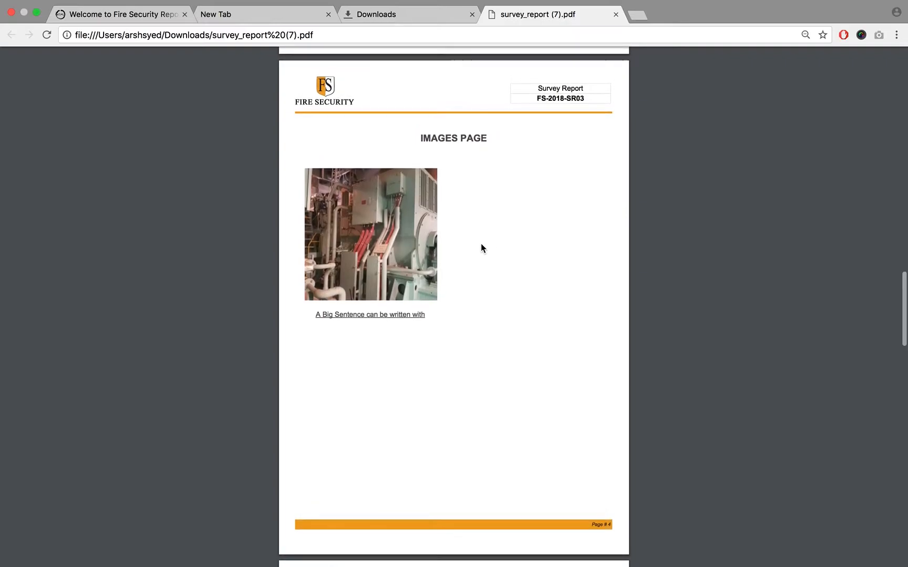
scroll(481, 247, "up", 1)
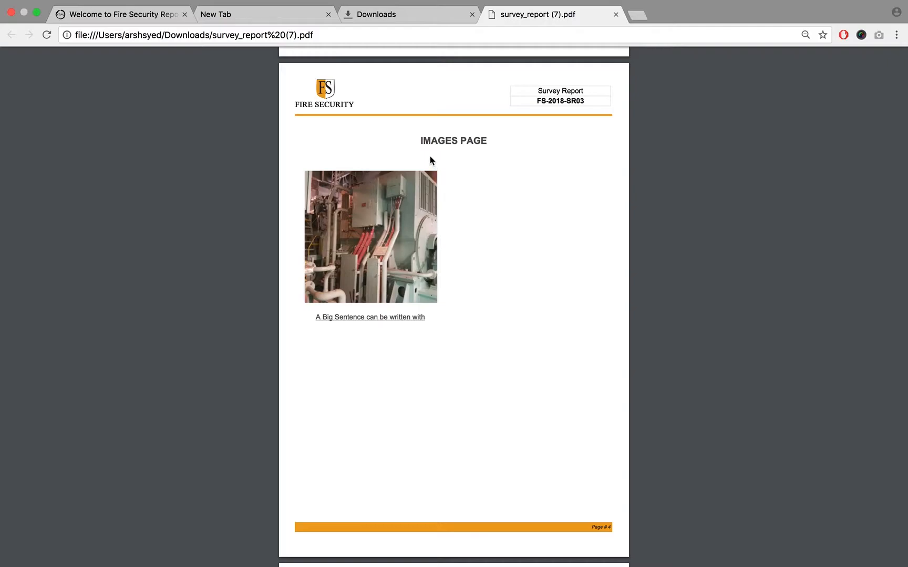
- Highlight the IMAGES PAGE heading on page 4 of the PDF and look over that single-picture page
left_click_drag(422, 141, 488, 141)
left_click(603, 166)
triple_click(430, 142)
left_click(530, 144)
scroll(530, 144, "up", 1)
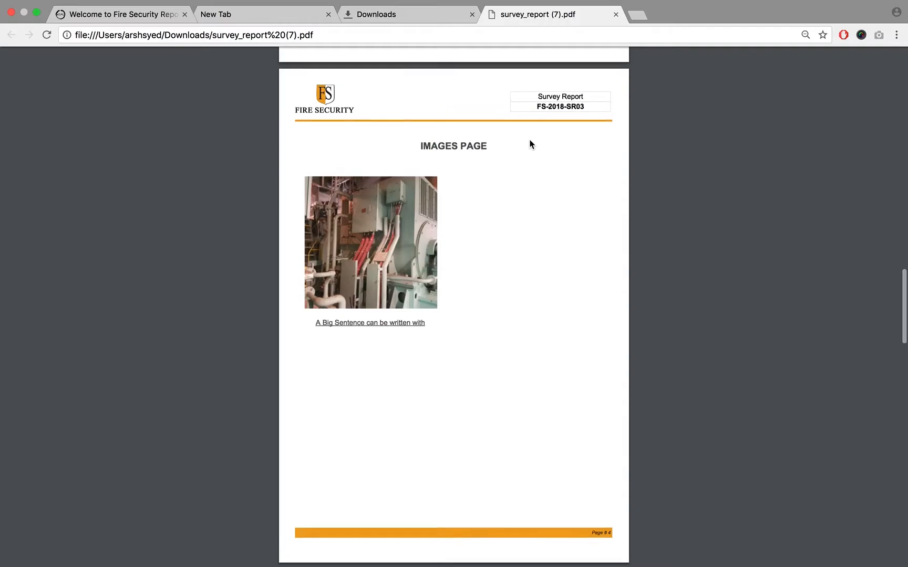
scroll(529, 144, "down", 1)
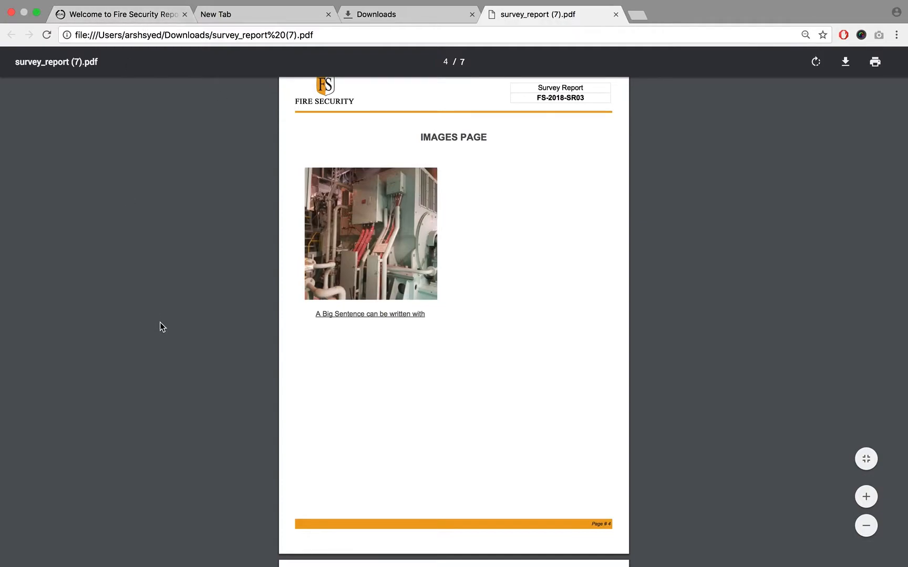
mouse_move(119, 5)
scroll(773, 290, "up", 1)
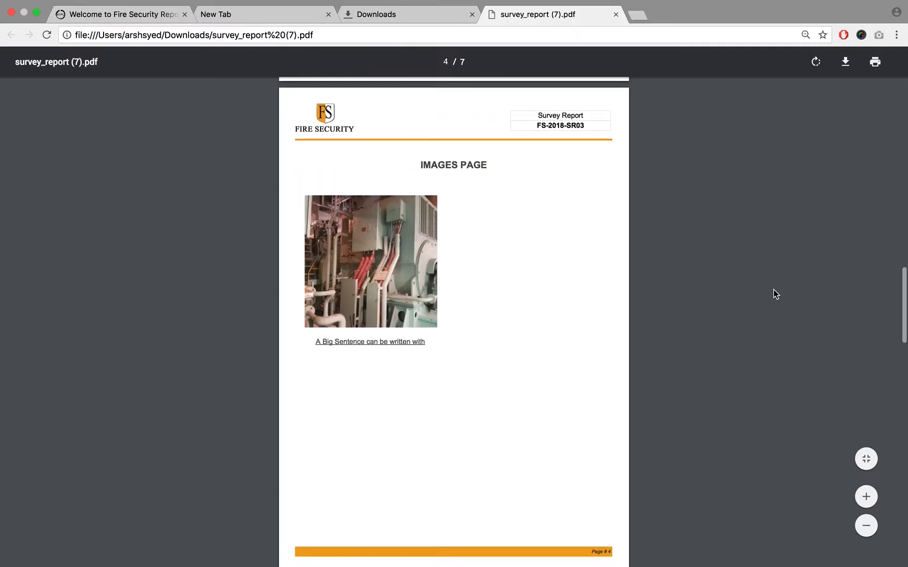
- Skim all pages of the survey report PDF at a reduced zoom, from the cover to the closing confirmation page
scroll(773, 289, "down", 5)
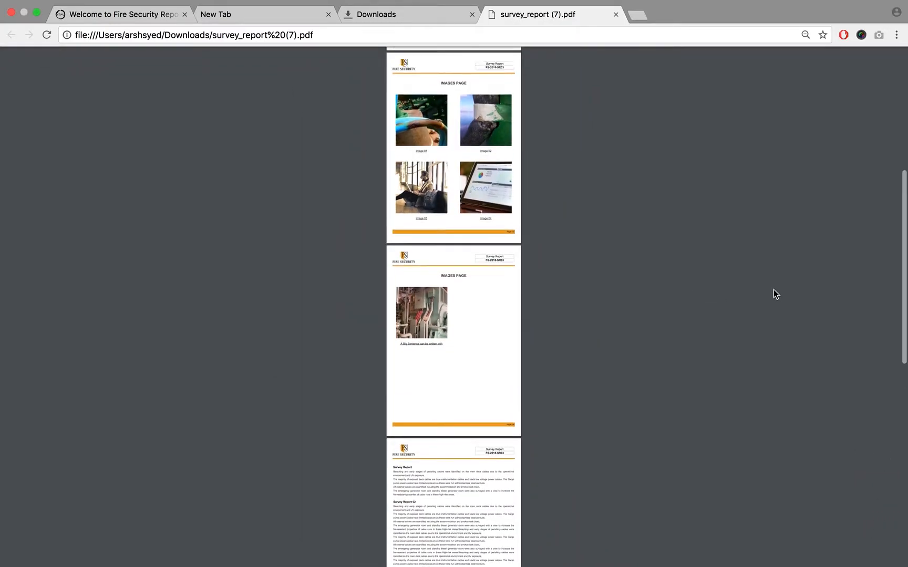
scroll(774, 289, "up", 8)
scroll(774, 289, "down", 3)
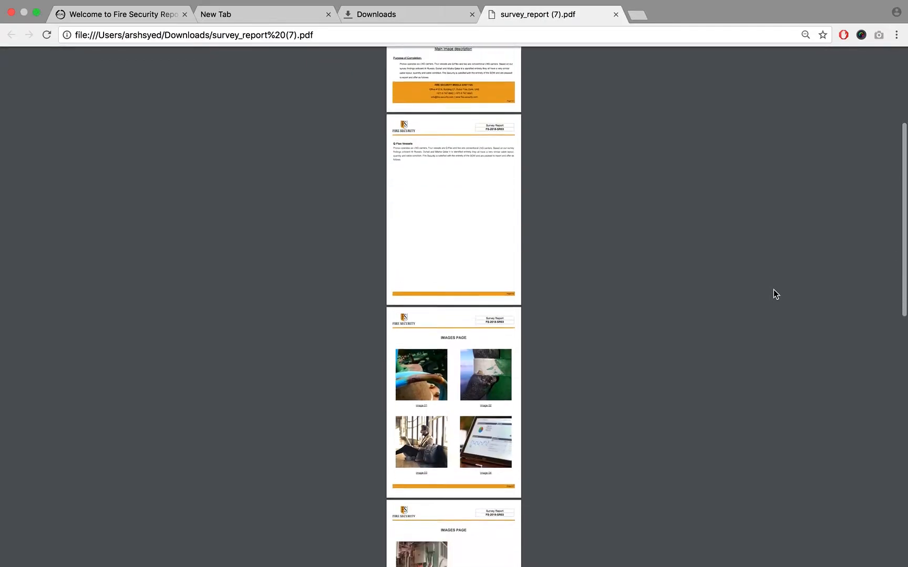
scroll(773, 289, "down", 13)
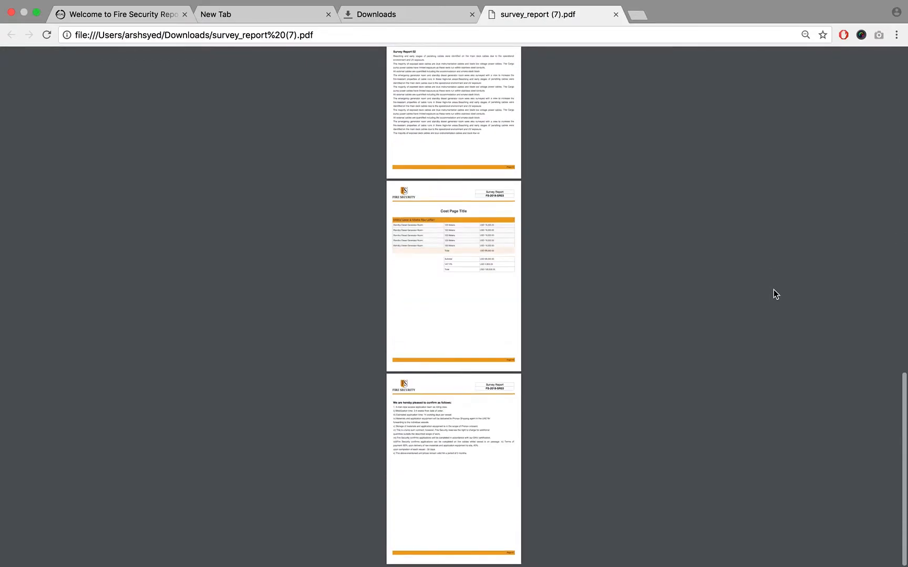
scroll(773, 289, "up", 20)
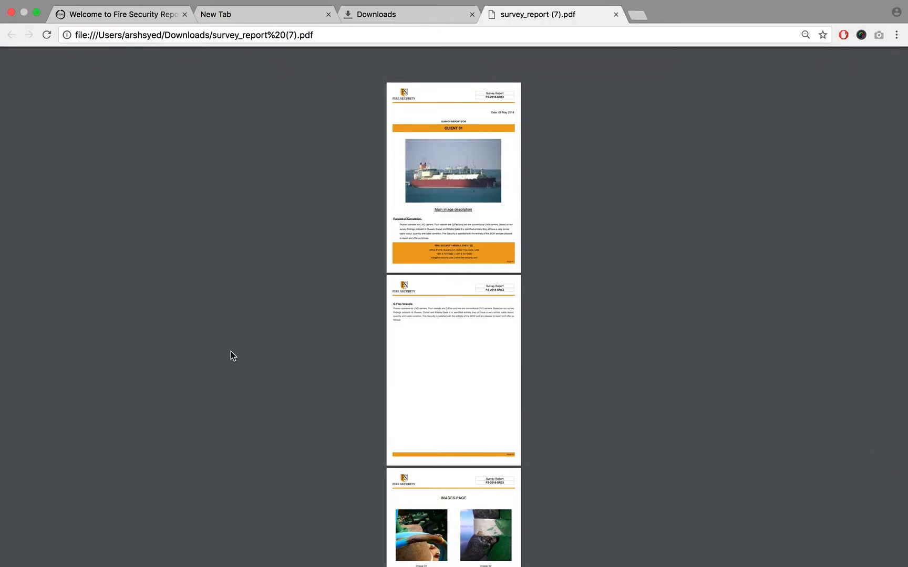
- Enlarge the PDF view and examine the four-picture images page with its heading and captions
scroll(231, 356, "down", 5)
scroll(230, 352, "up", 5)
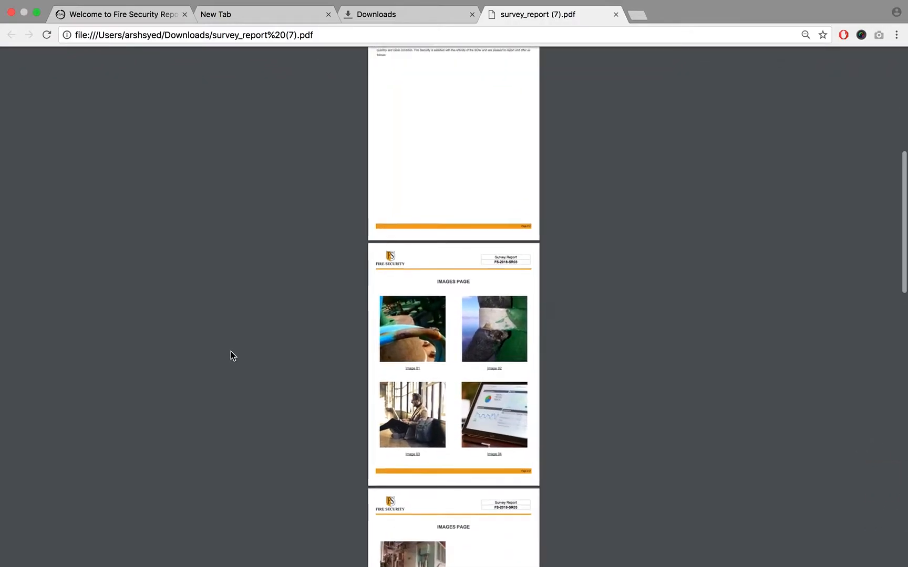
scroll(231, 352, "down", 2)
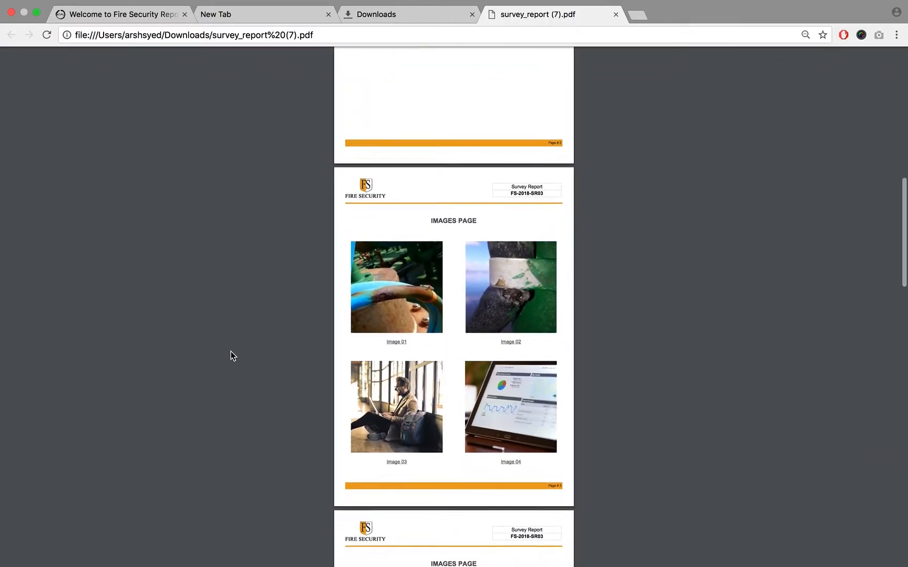
scroll(231, 353, "up", 2)
scroll(231, 352, "up", 1)
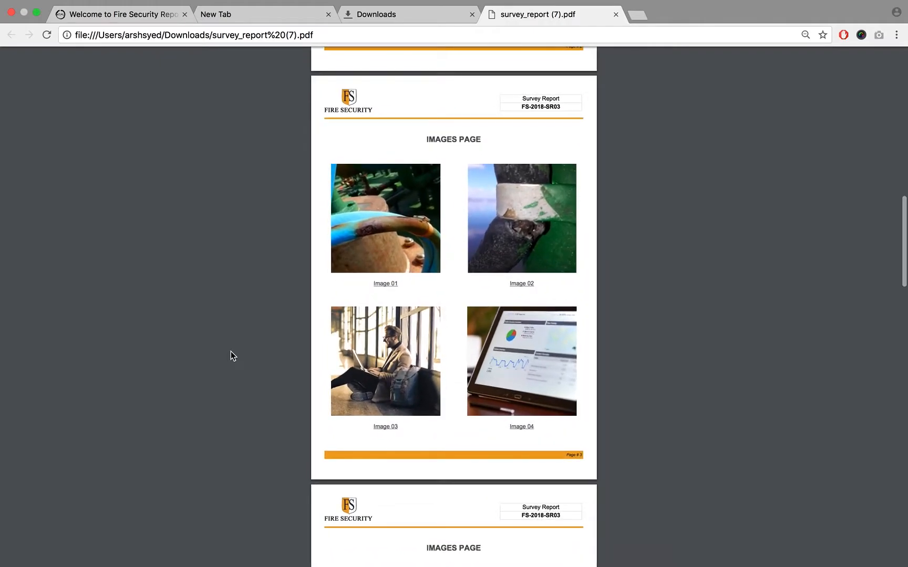
scroll(231, 352, "up", 1)
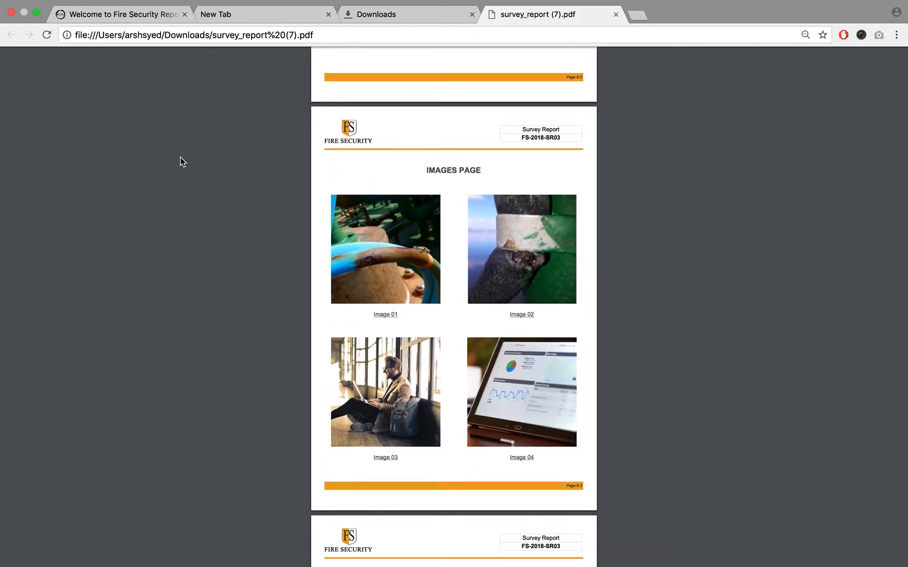
- Open the Client 01 survey report for editing in the Fire Security site and save its cover and Q Flex Vessels pages
left_click(152, 15)
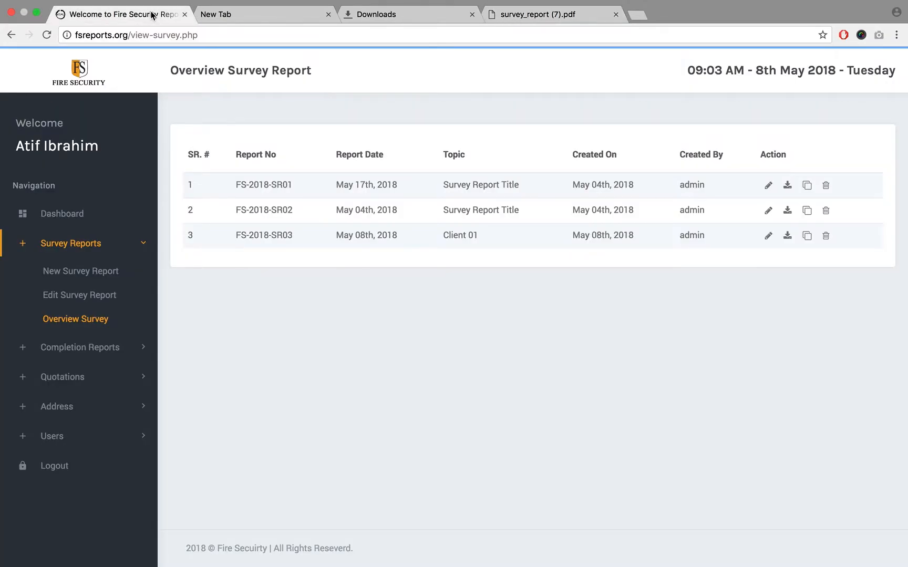
left_click(768, 241)
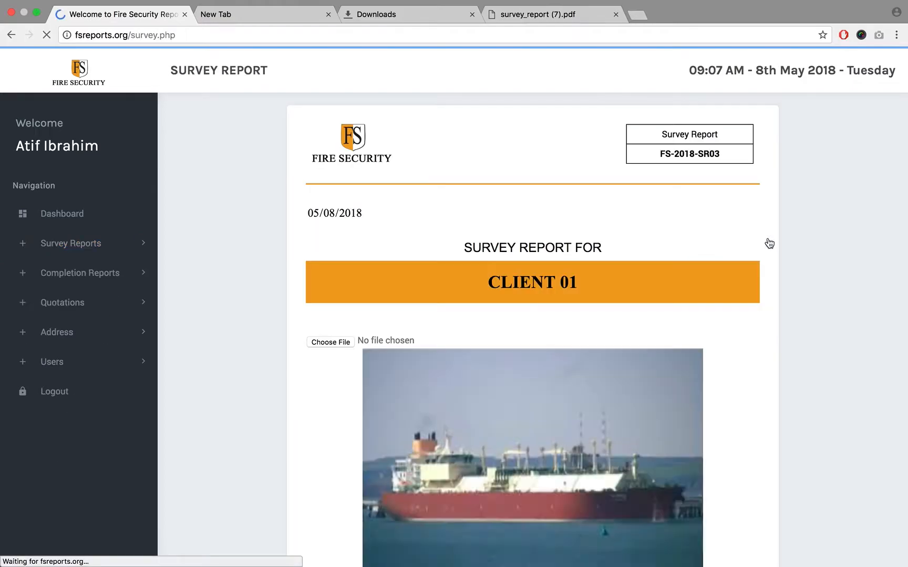
scroll(736, 315, "down", 10)
left_click(547, 465)
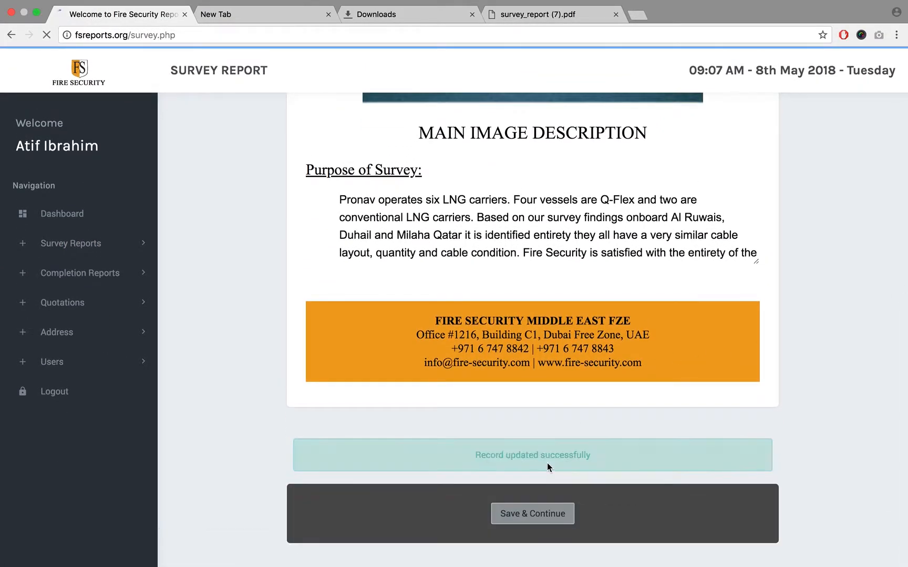
left_click(532, 463)
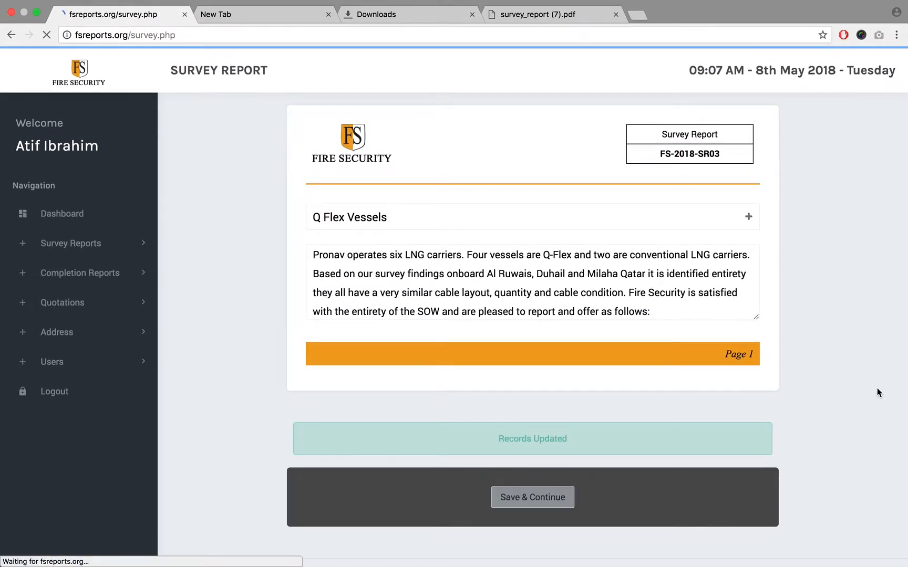
- Review the pictures and captions on the report's Images Page and save it to continue
scroll(878, 393, "down", 1)
scroll(880, 393, "down", 1)
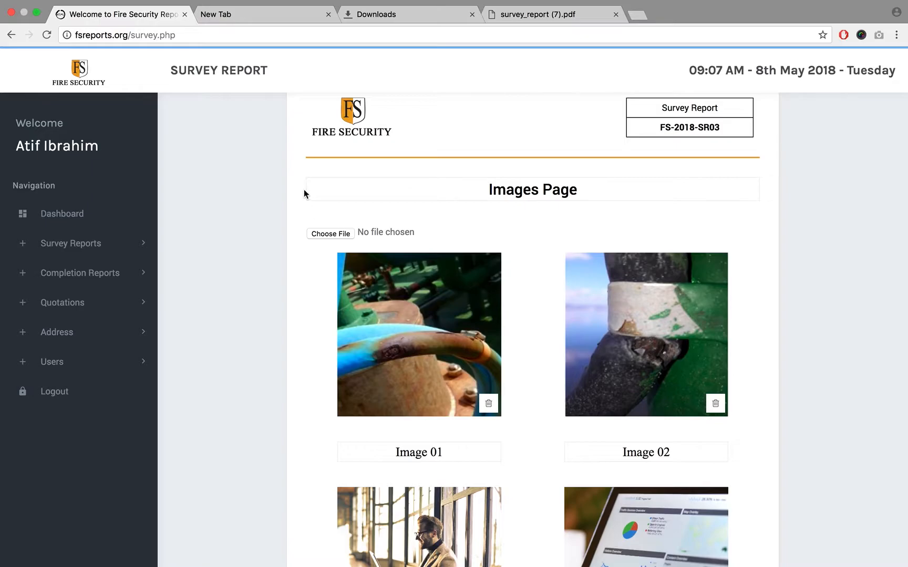
scroll(301, 193, "down", 10)
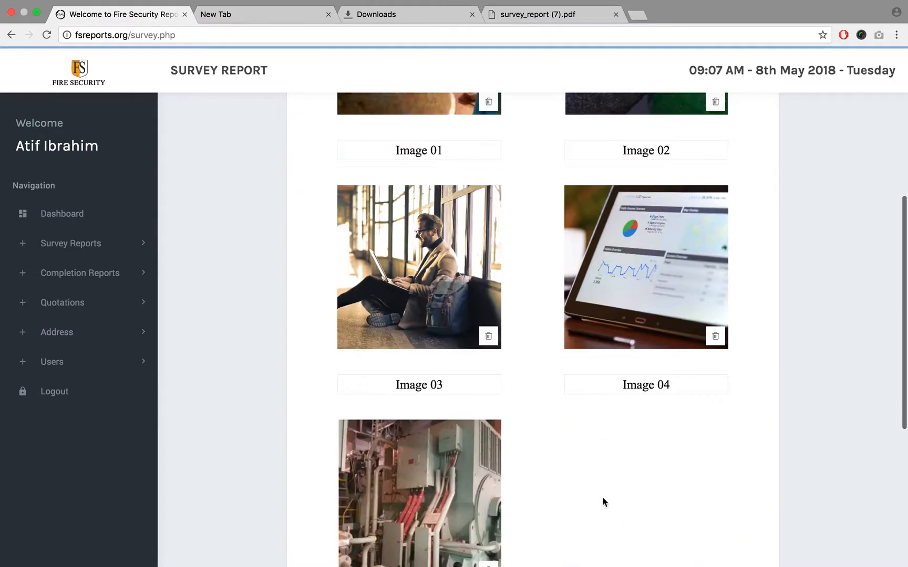
scroll(544, 420, "down", 2)
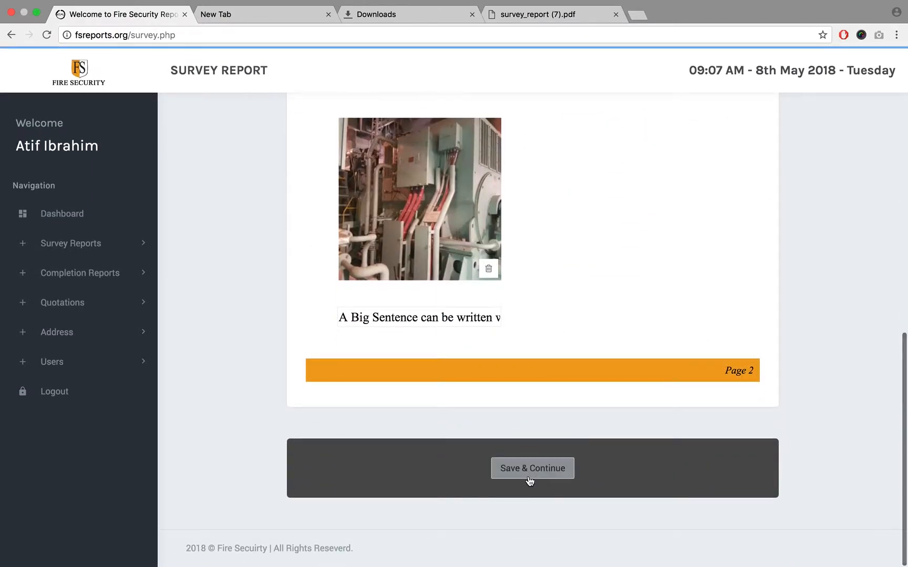
left_click(531, 477)
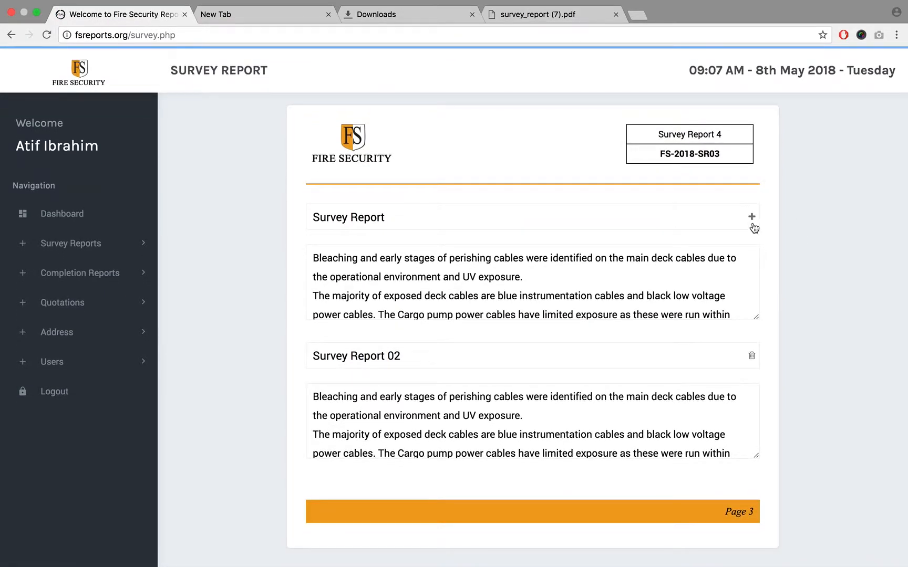
- Reopen the Client 01 report from the survey overview and save its cover and Q Flex Vessels pages again
left_click(87, 243)
left_click(90, 320)
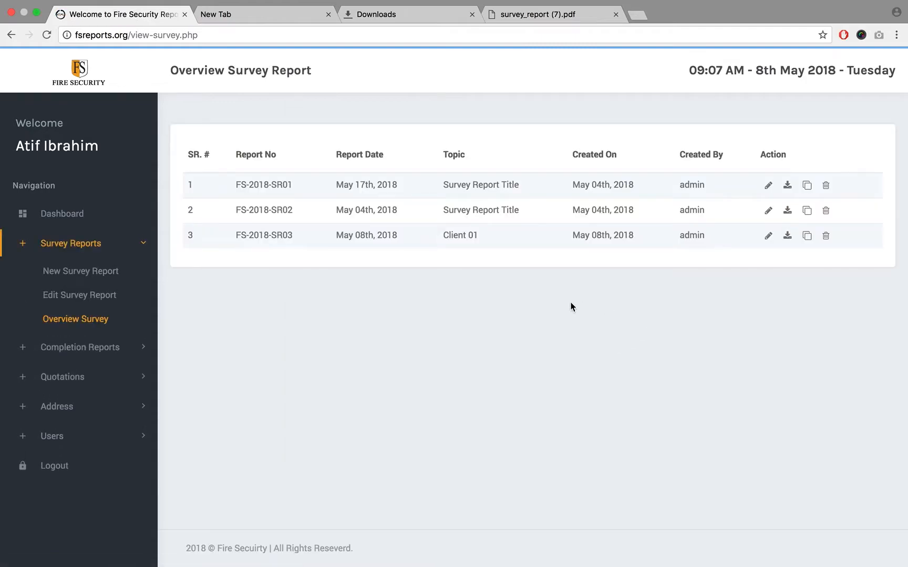
left_click(769, 240)
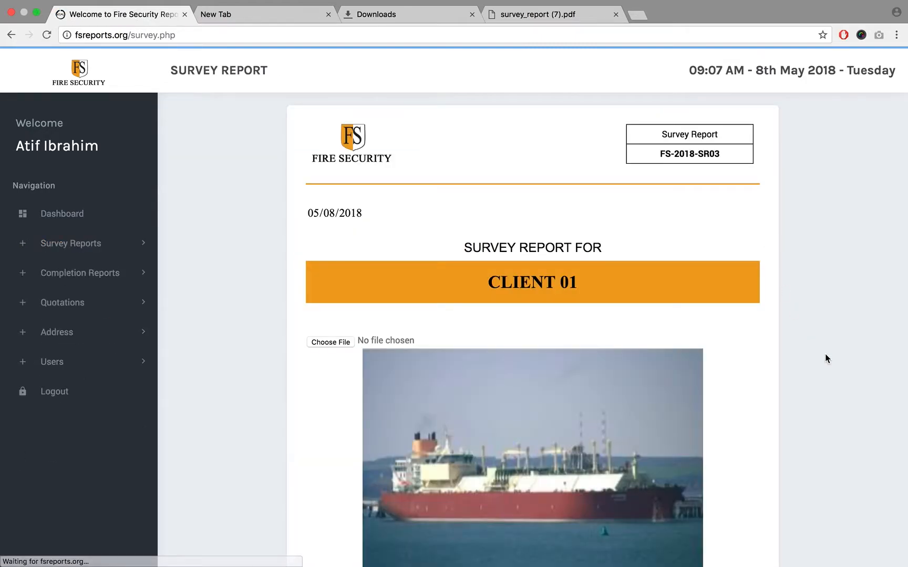
scroll(825, 355, "down", 10)
scroll(824, 354, "down", 2)
left_click(563, 470)
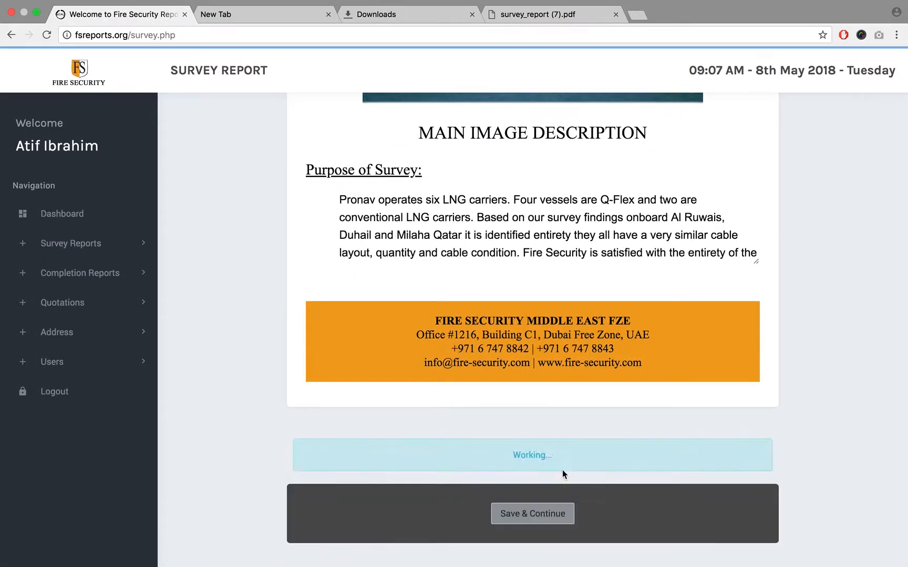
left_click(543, 461)
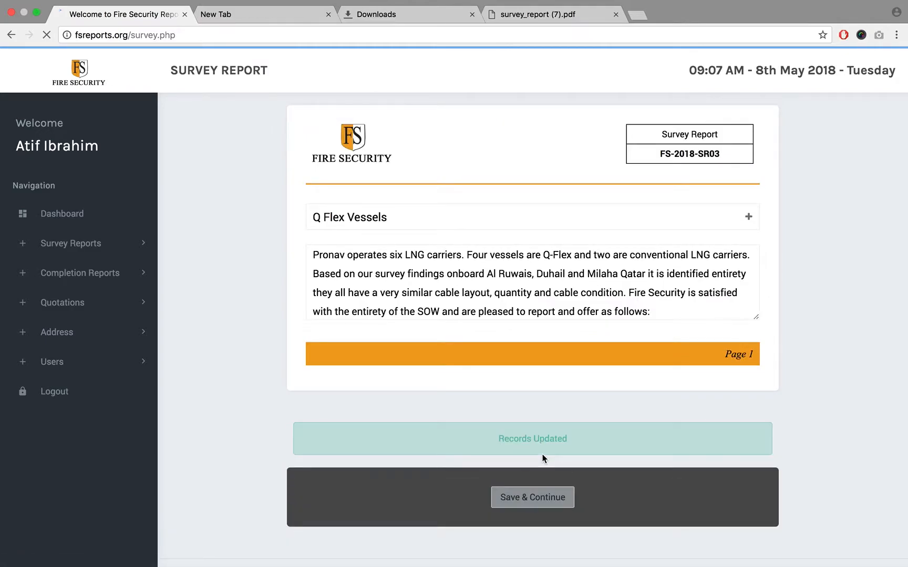
- Check the Images Page heading against the pictures below it in the report editor and save the page
triple_click(502, 218)
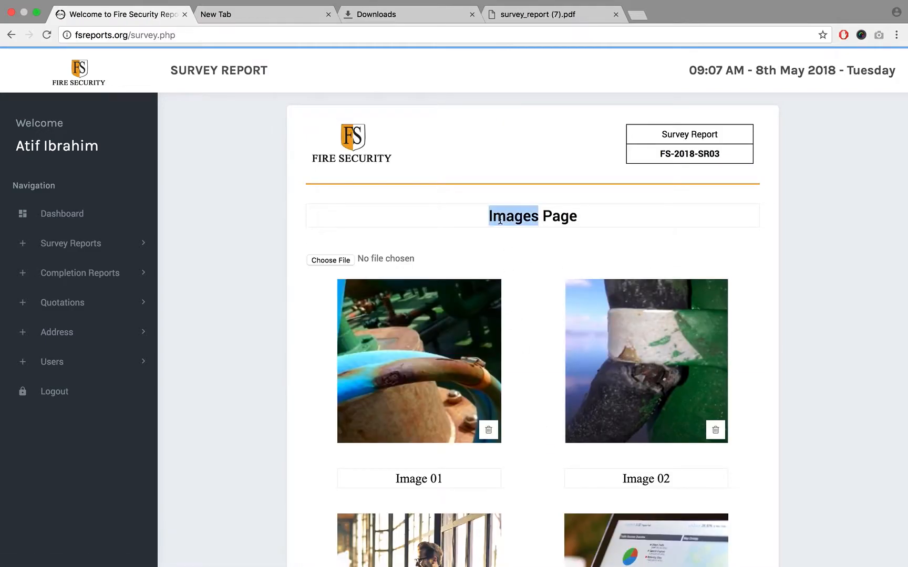
scroll(518, 219, "down", 5)
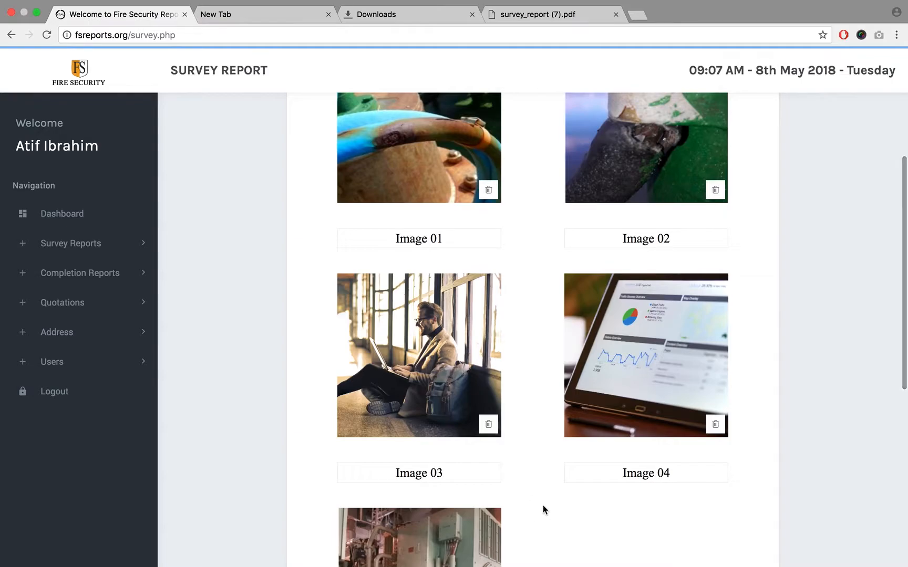
scroll(523, 494, "up", 5)
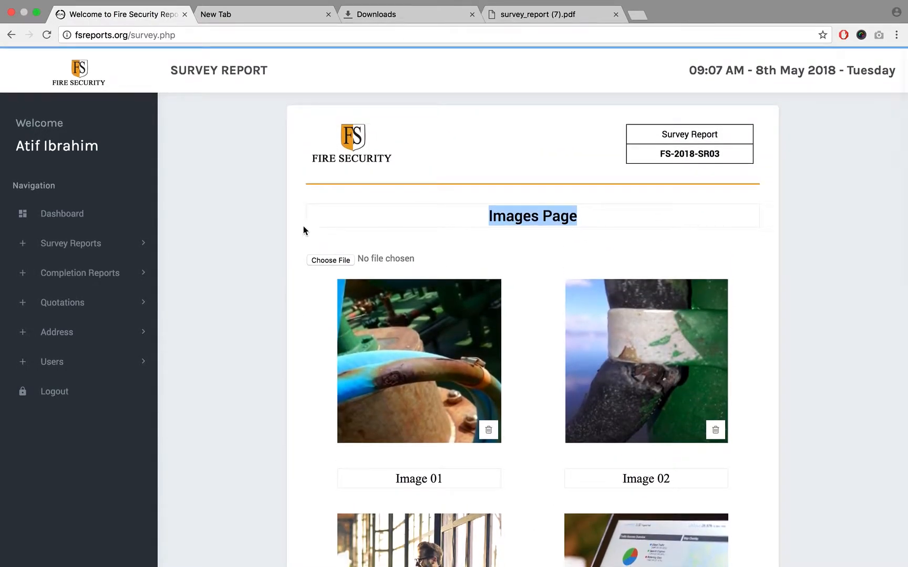
left_click(308, 243)
scroll(308, 244, "down", 6)
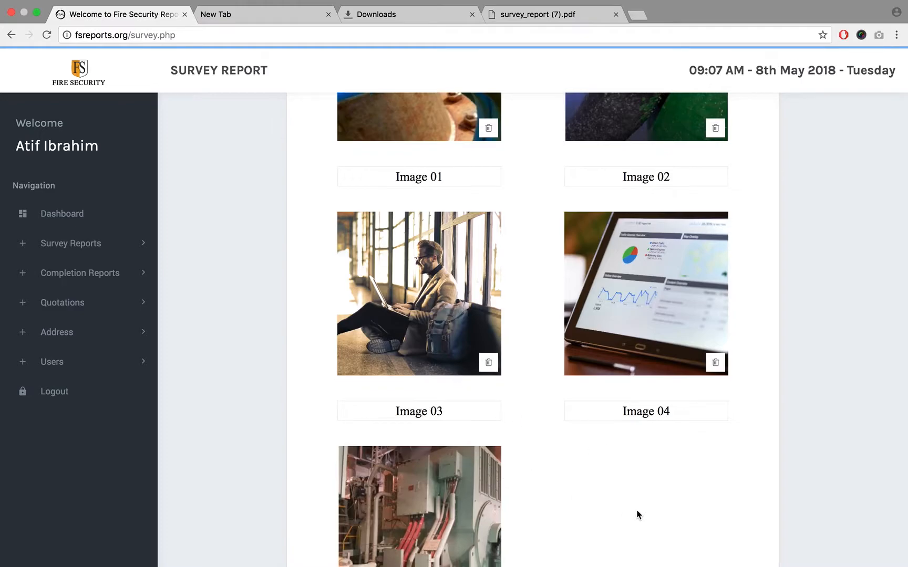
scroll(639, 515, "down", 3)
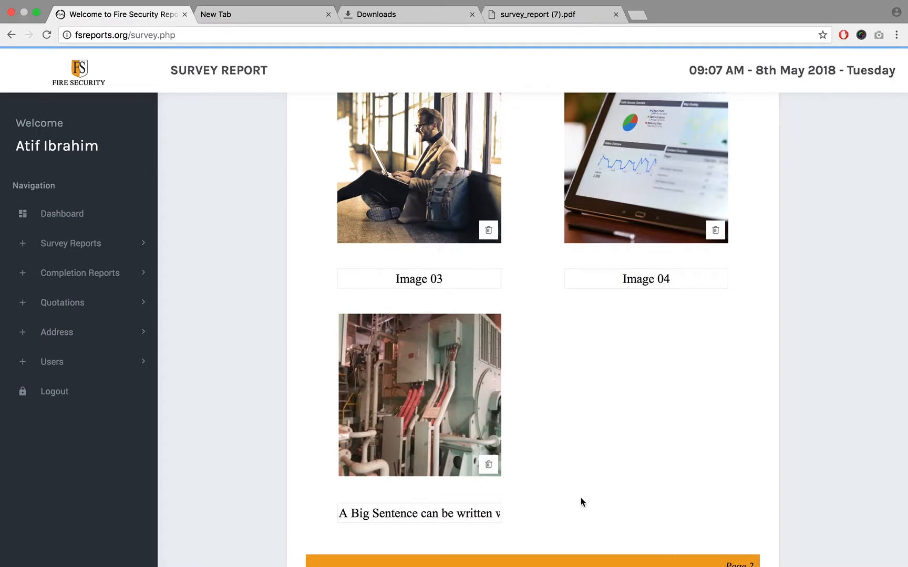
scroll(582, 497, "down", 4)
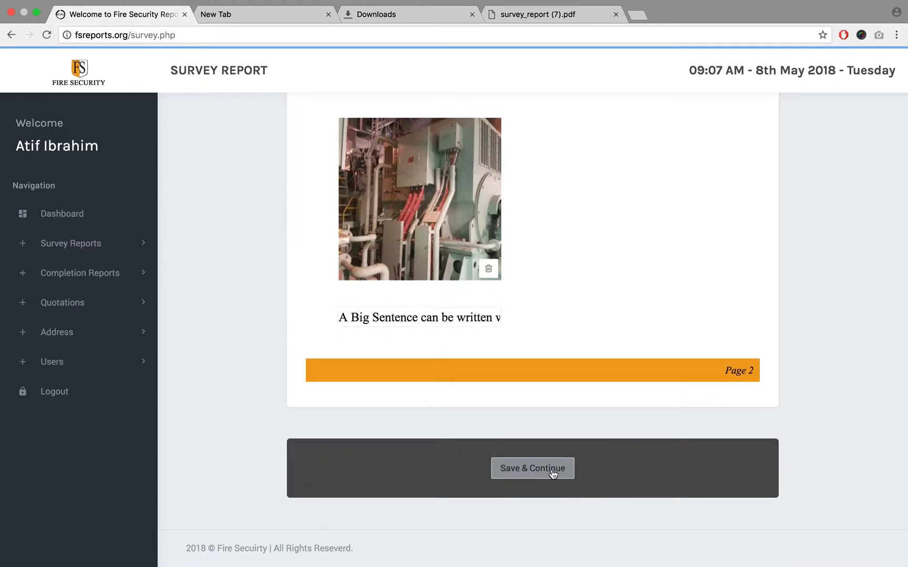
left_click(552, 473)
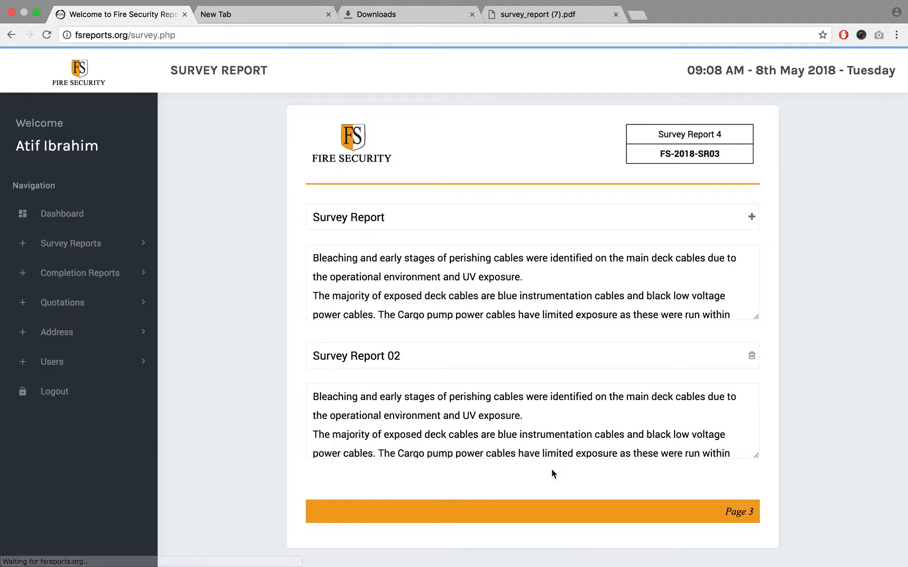
- Save the Survey Report text, cost and confirmation pages to finish editing the report
scroll(552, 474, "down", 3)
left_click(552, 468)
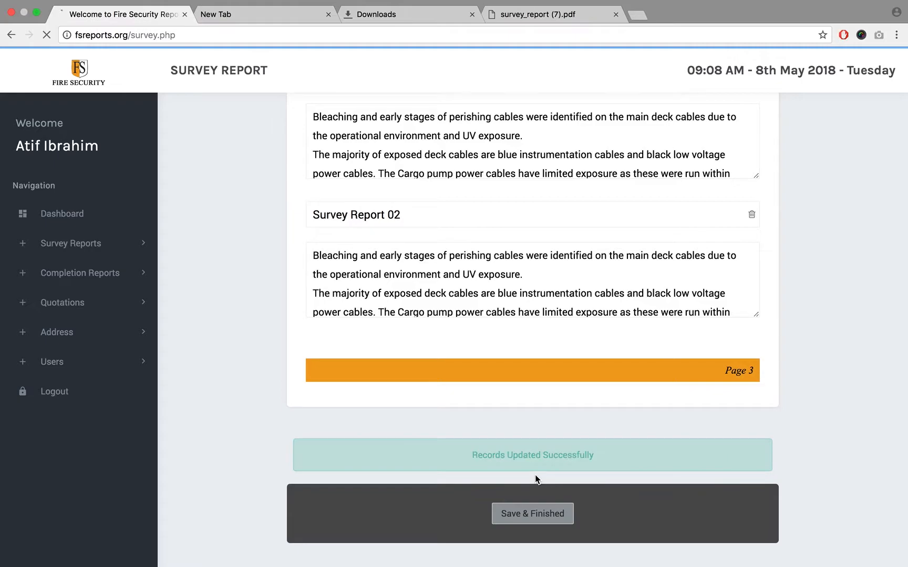
scroll(746, 464, "down", 6)
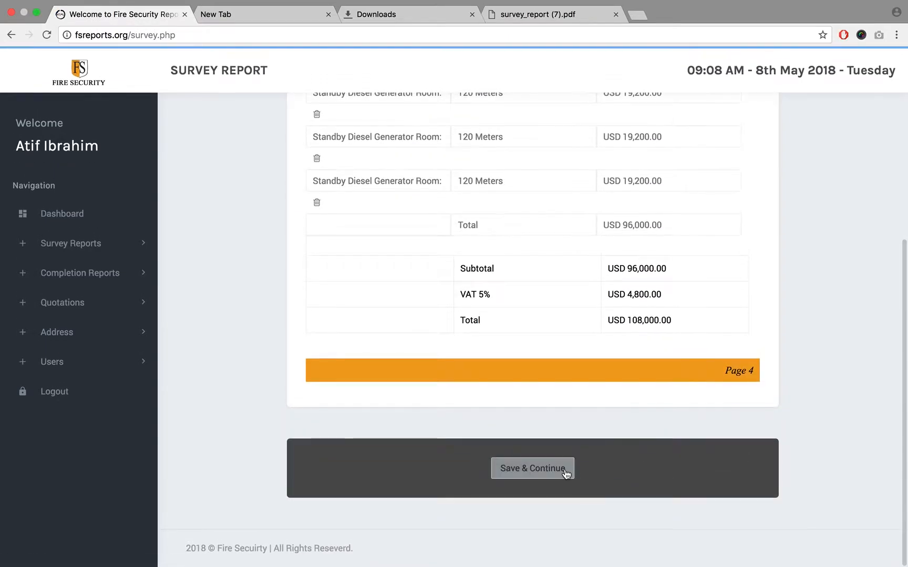
left_click(566, 474)
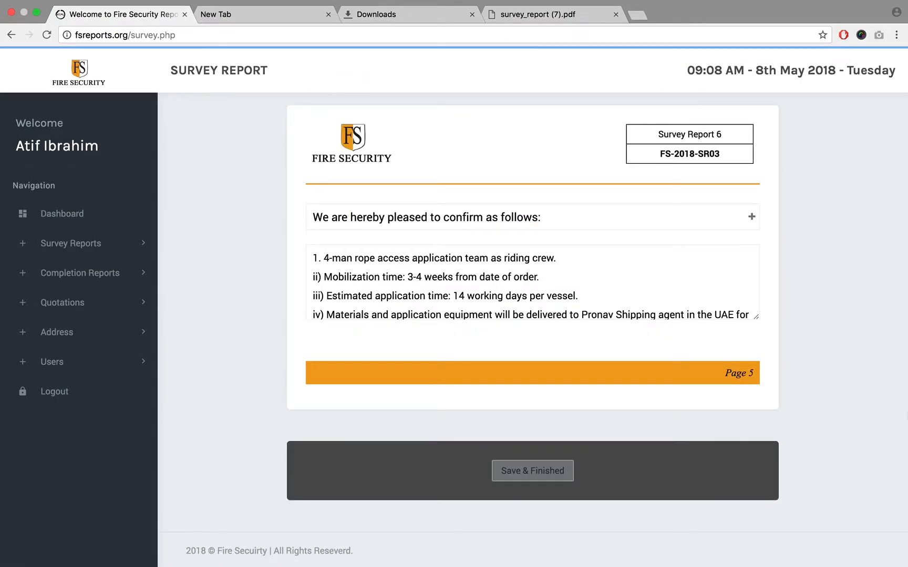
left_click(567, 470)
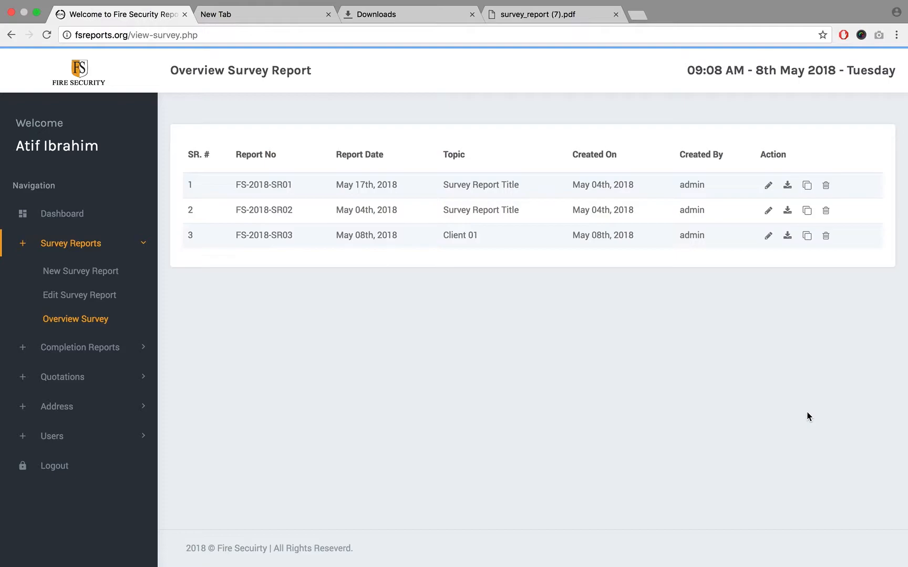
- Open the saved Dubai address, replace Dubai with Ajman in its country name and country address, and update it
left_click(75, 405)
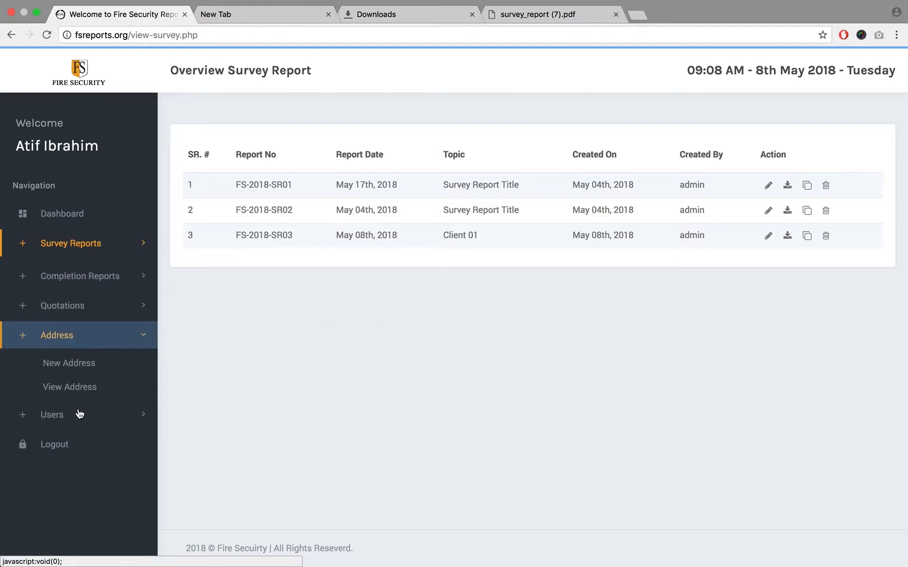
left_click(73, 388)
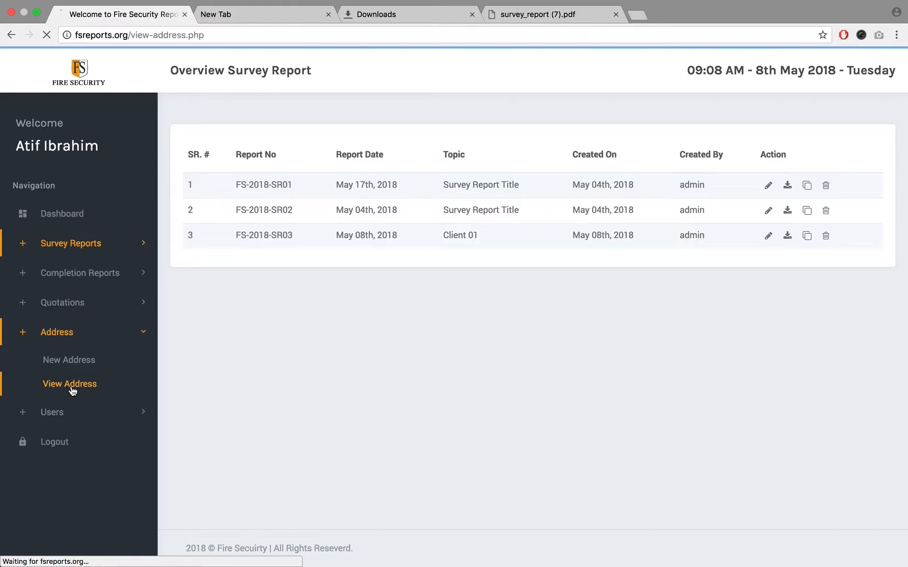
left_click(722, 169)
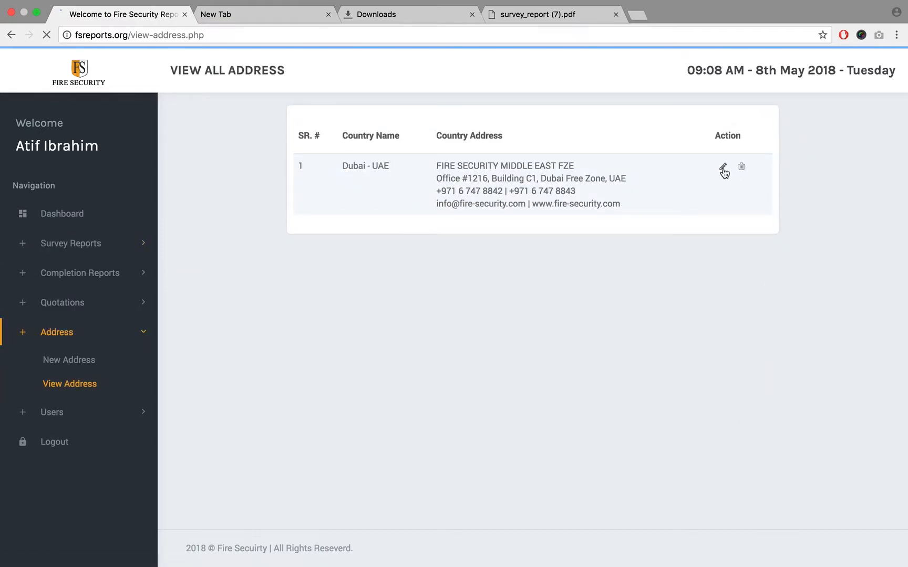
double_click(382, 174)
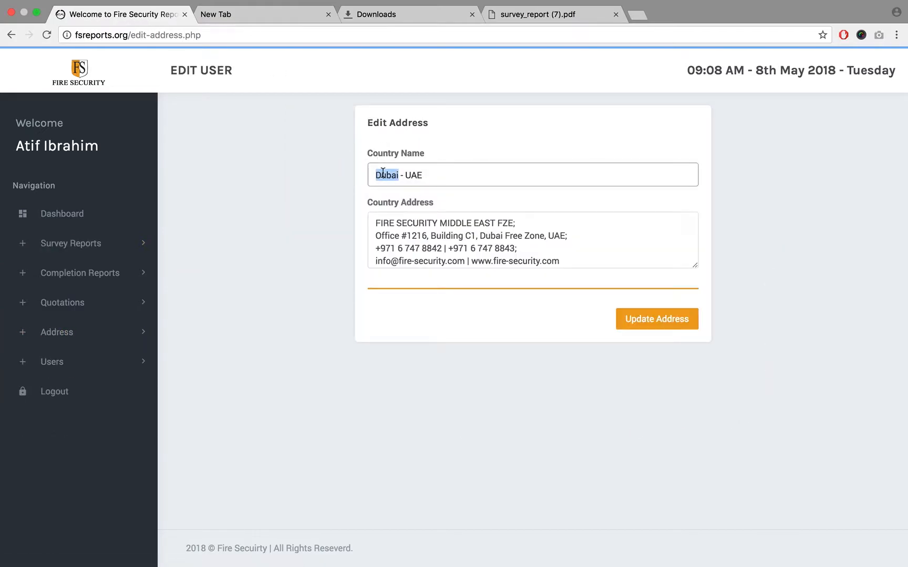
type("Ajman")
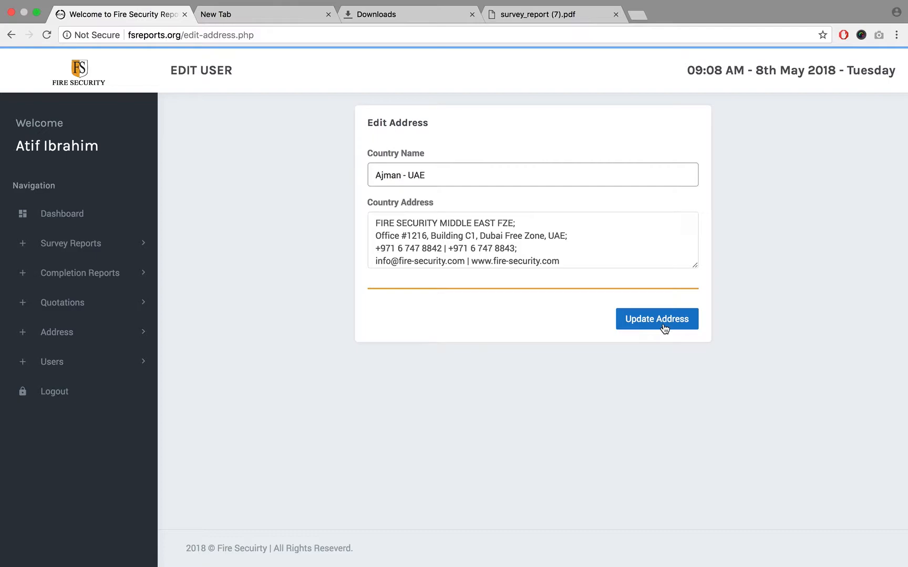
double_click(489, 237)
type("Ajman")
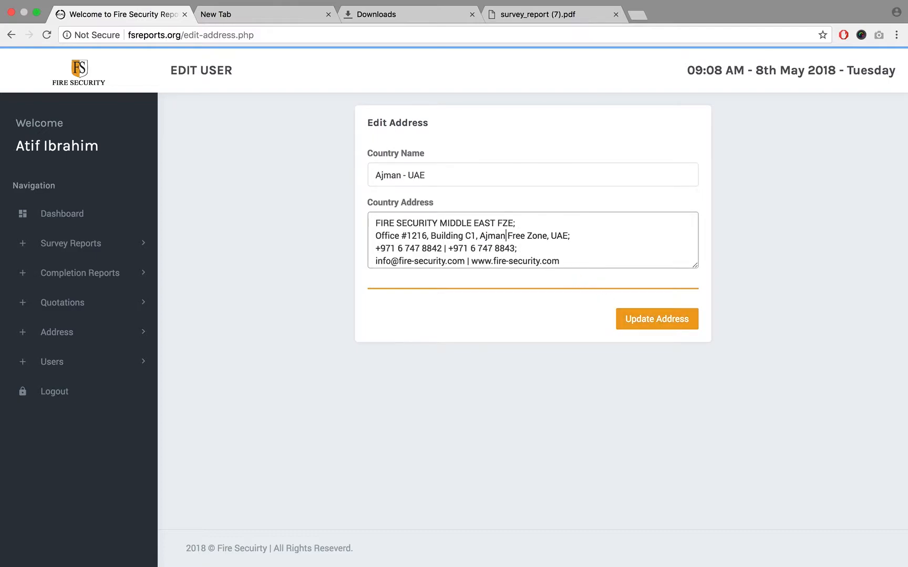
scroll(632, 233, "down", 1)
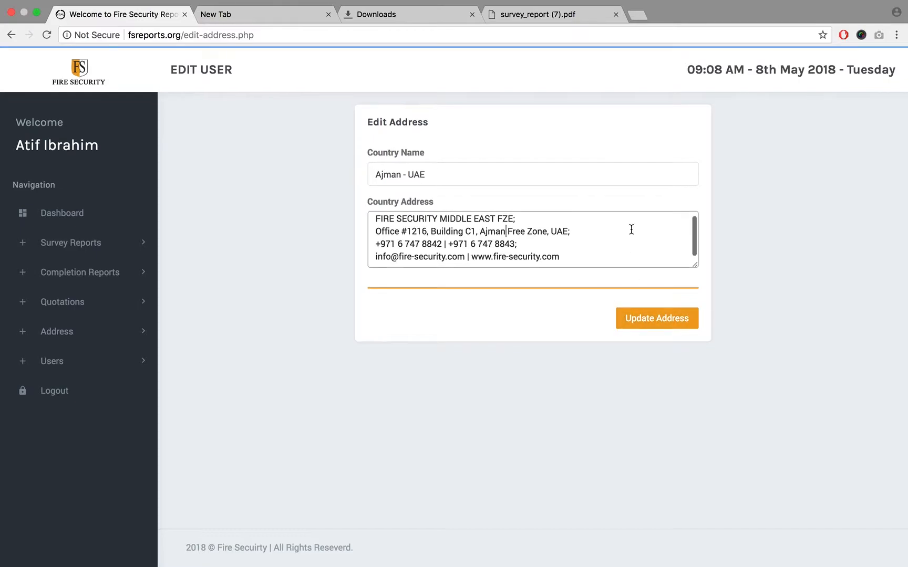
left_click(647, 321)
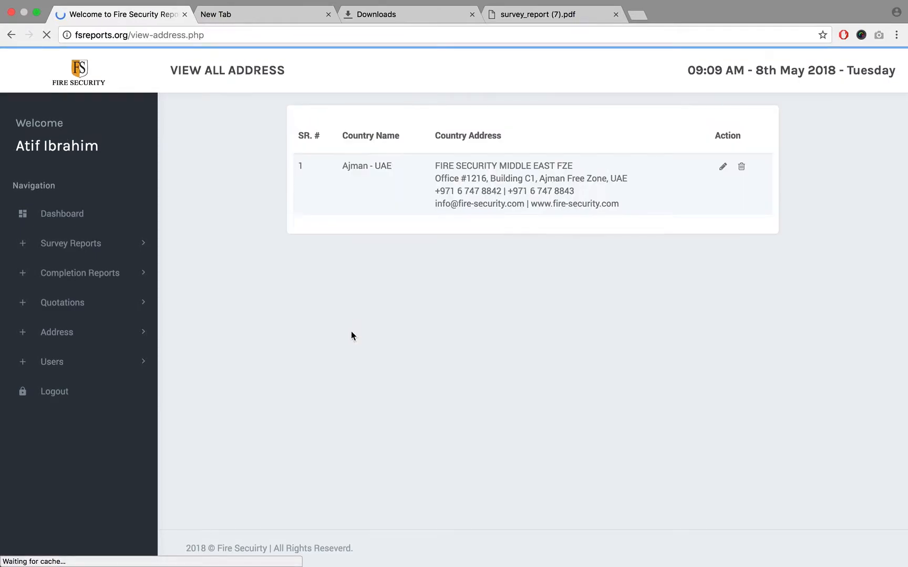
- Start a new user account and fill in the person's first name, last name and e-mail address
left_click(59, 413)
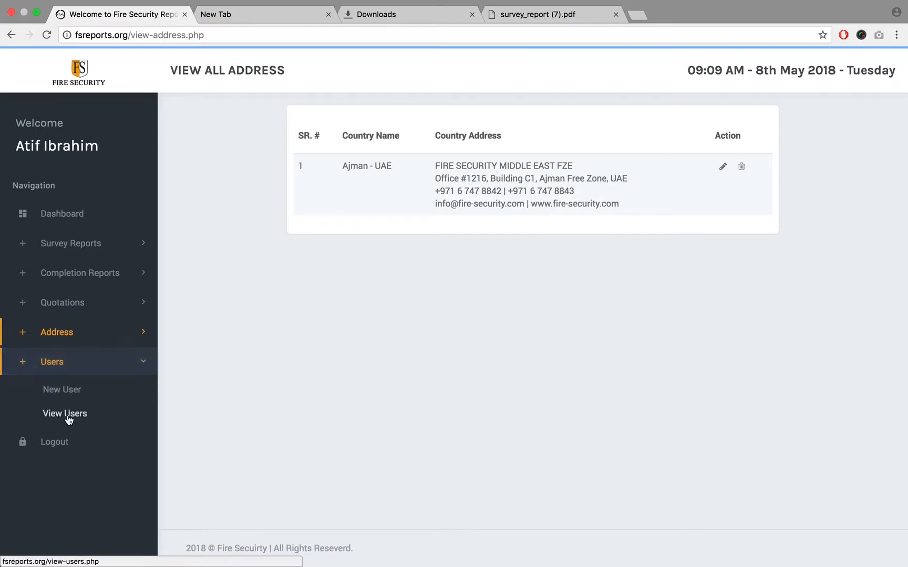
left_click(67, 395)
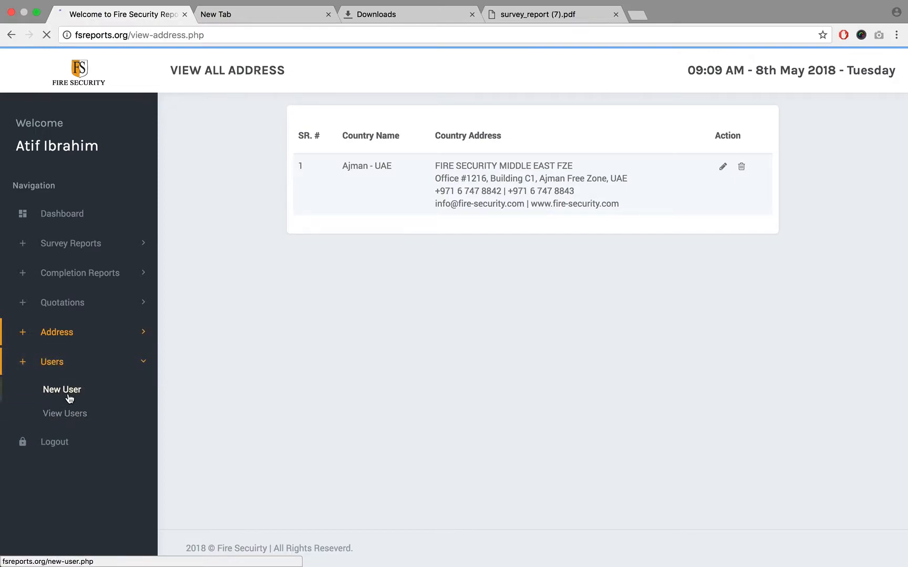
left_click(424, 173)
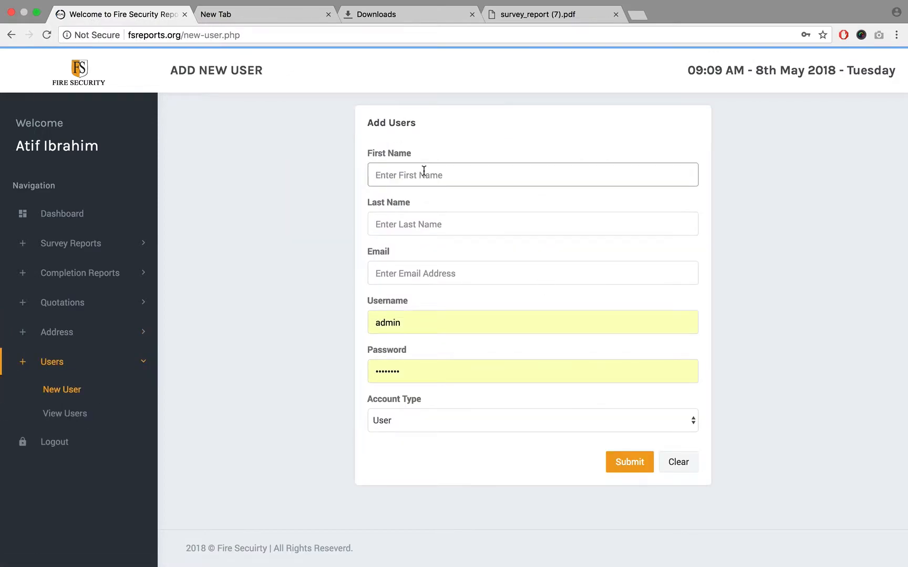
key("Tab")
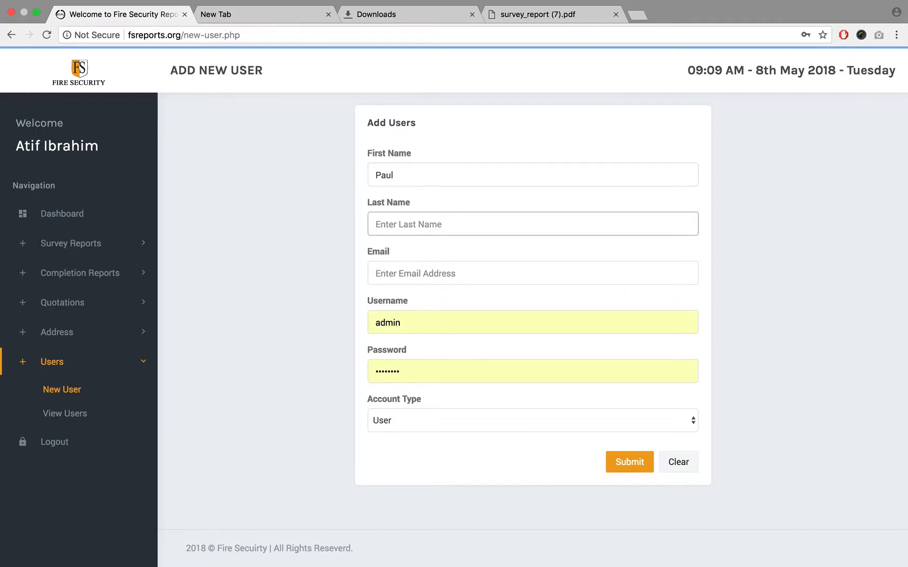
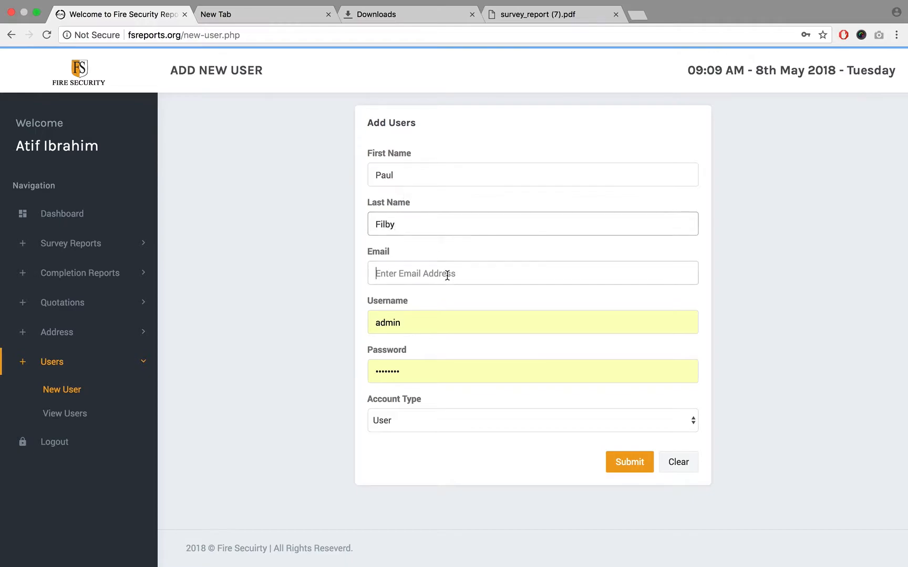
left_click(447, 274)
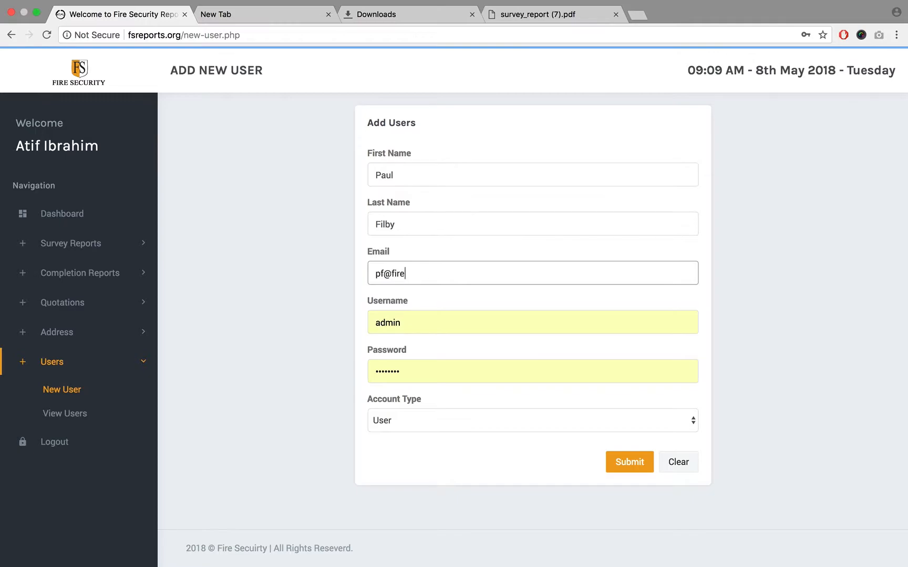
- Enter the new user's username and account password, choose the User account type, and submit the account
double_click(443, 323)
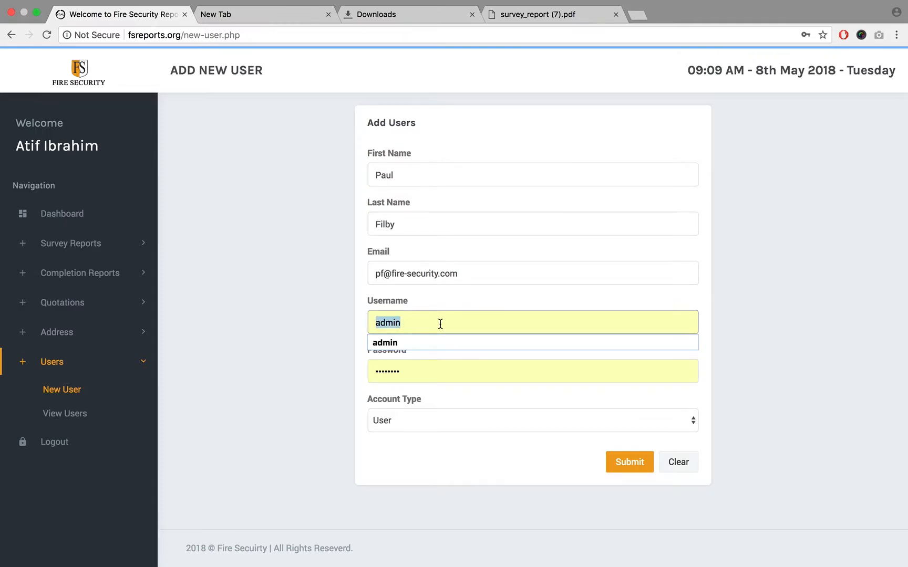
type("paul")
key("Tab")
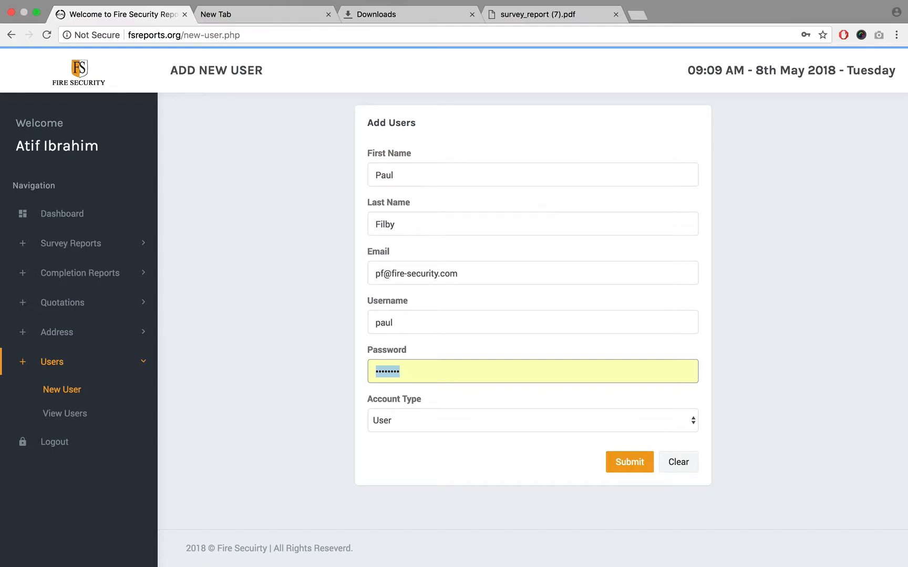
type("•")
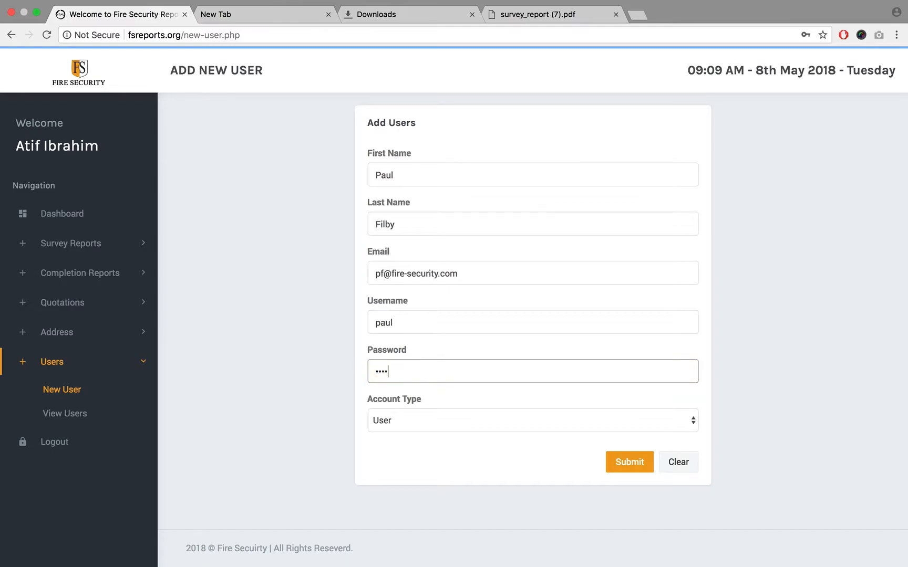
left_click(444, 421)
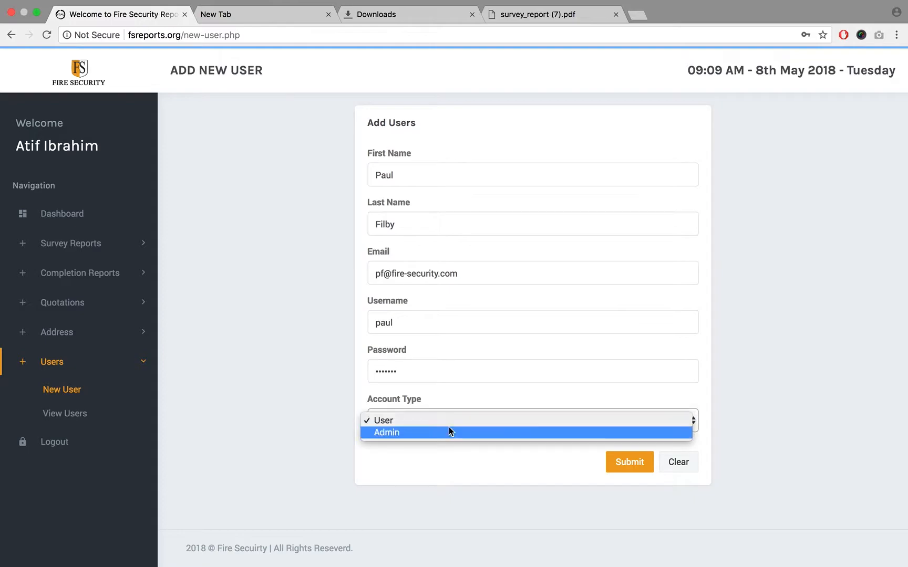
left_click(449, 419)
left_click(424, 460)
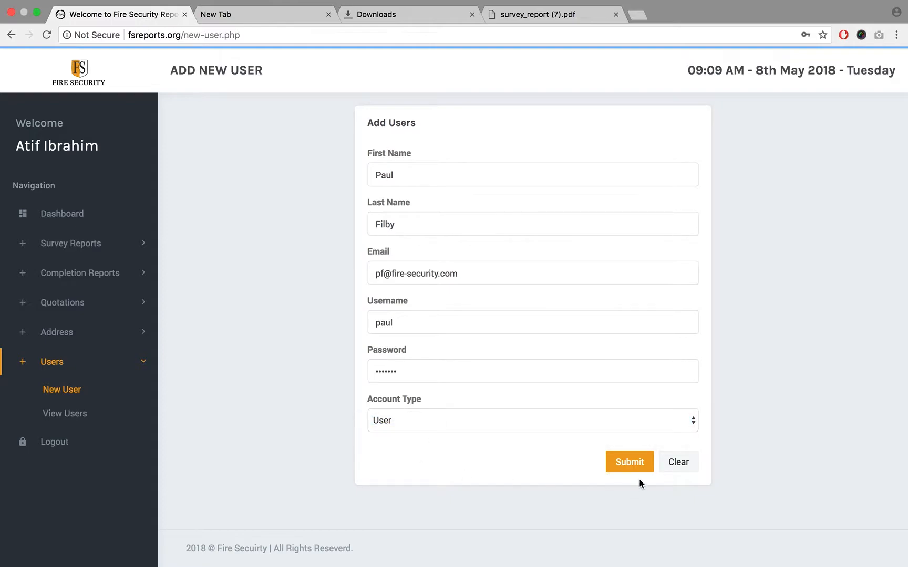
left_click(633, 466)
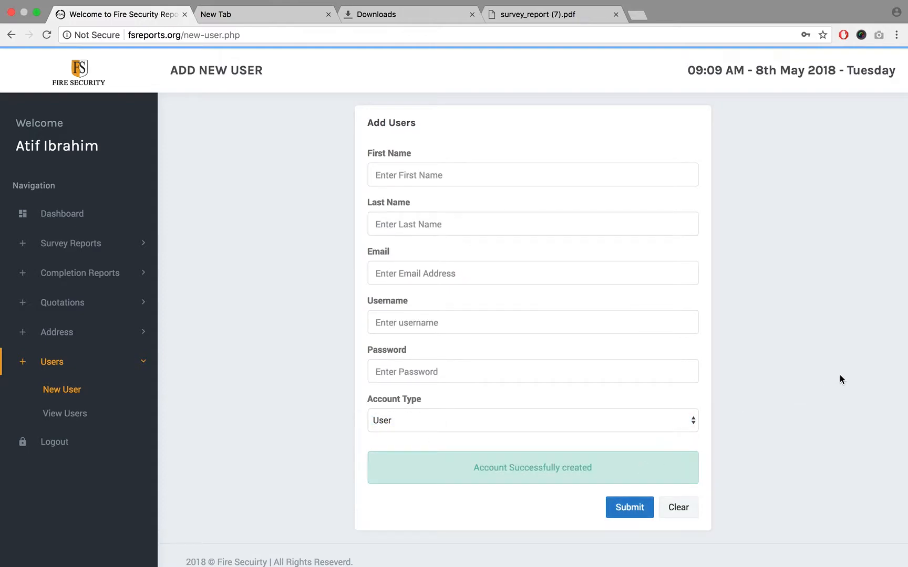
- Open the list of all users and check the first and last name of the newly added account
left_click(76, 414)
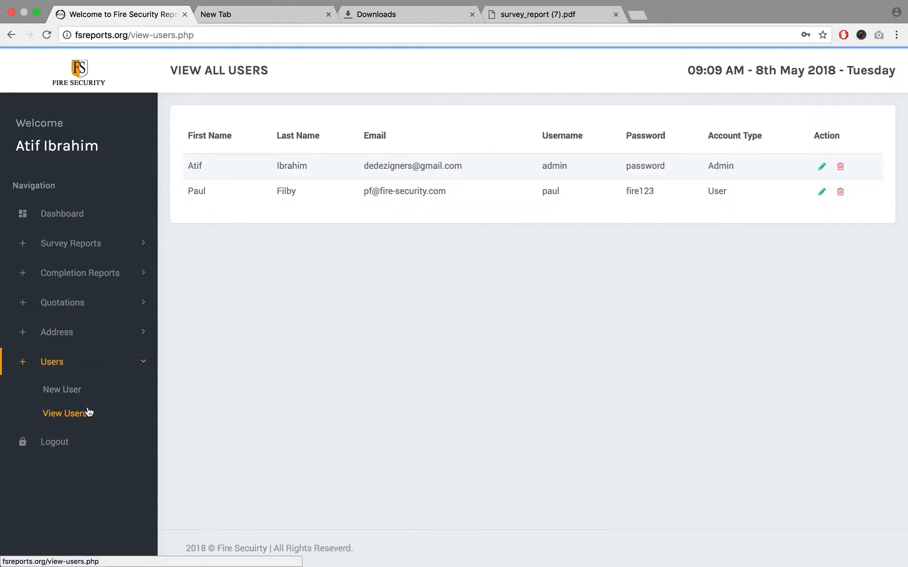
double_click(195, 192)
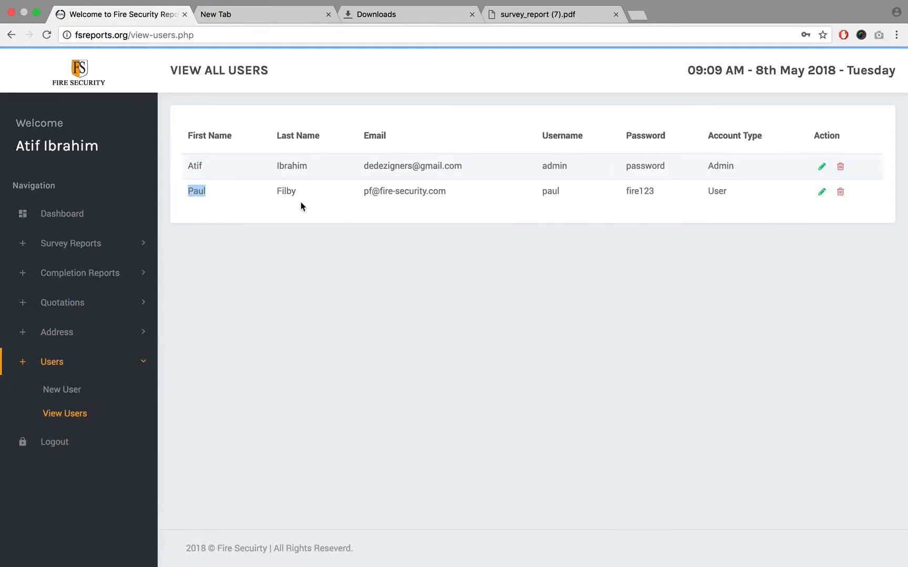
double_click(290, 191)
left_click(339, 317)
- Log out and sign in with the new user's username and password, dismissing the browser's offer to save them
left_click(54, 444)
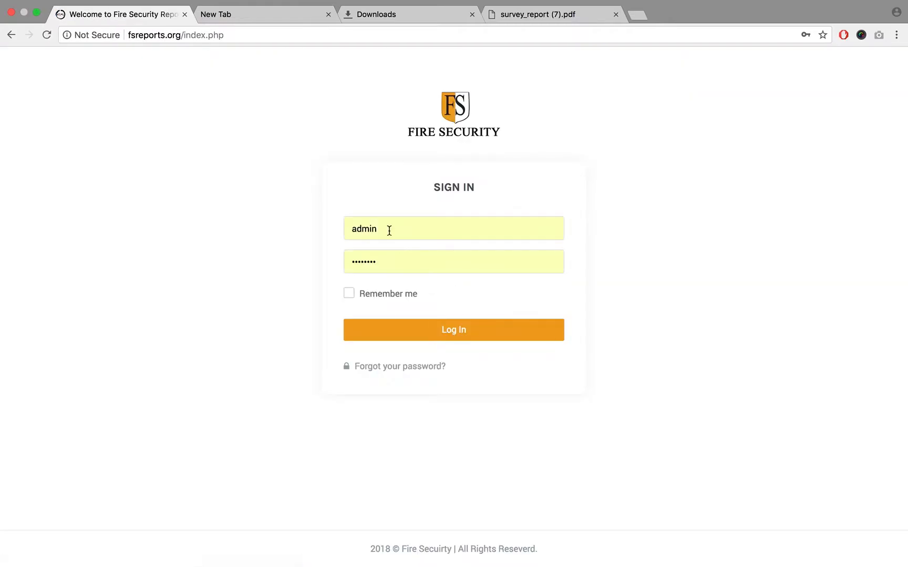
double_click(387, 229)
type("paul")
key("Tab")
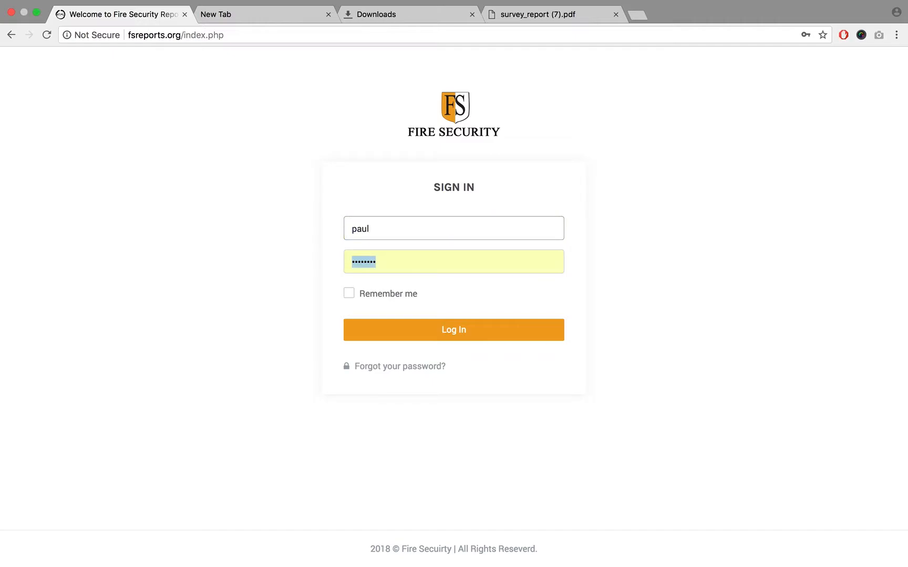
type("•••")
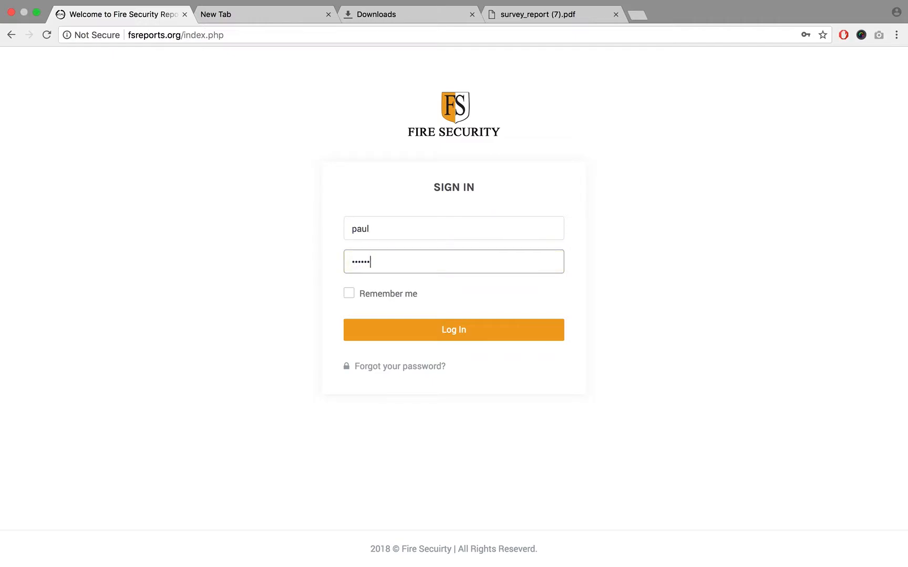
key("Return")
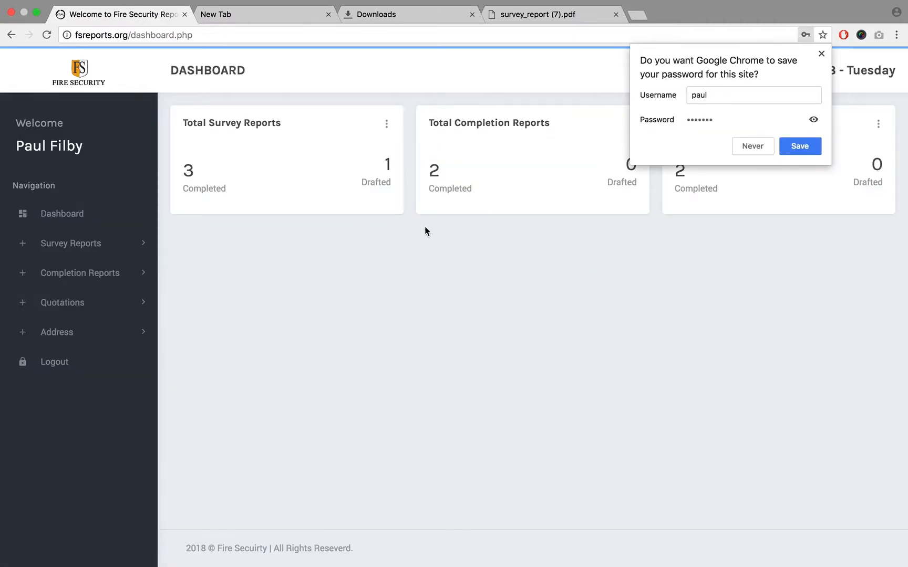
left_click(821, 53)
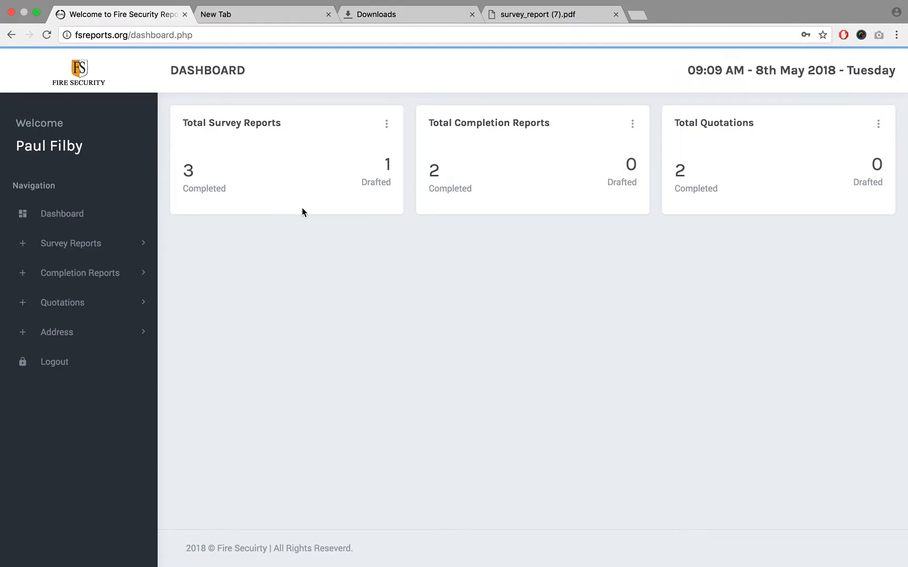
- Open the survey report overview as the new user and check the Client 01 report's entry
left_click(134, 243)
left_click(77, 318)
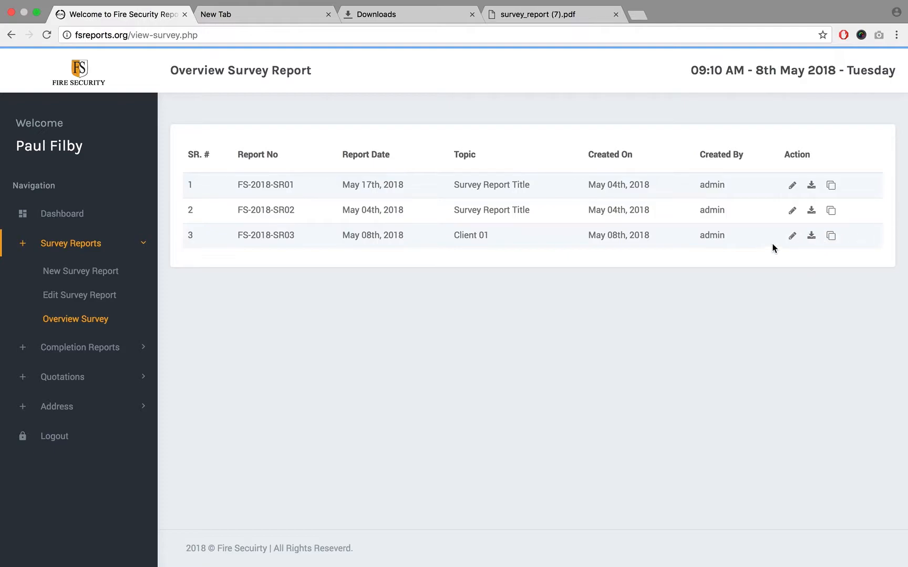
triple_click(258, 238)
left_click(319, 316)
- Create a new survey report dated 05/16/2018, keeping the preset title and the Ajman - UAE address
left_click(89, 245)
left_click(89, 252)
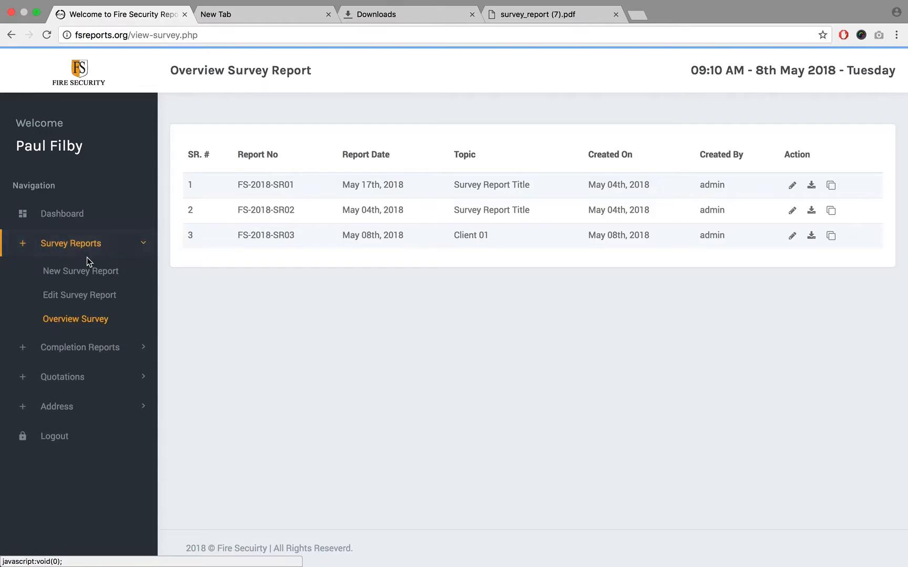
left_click(83, 272)
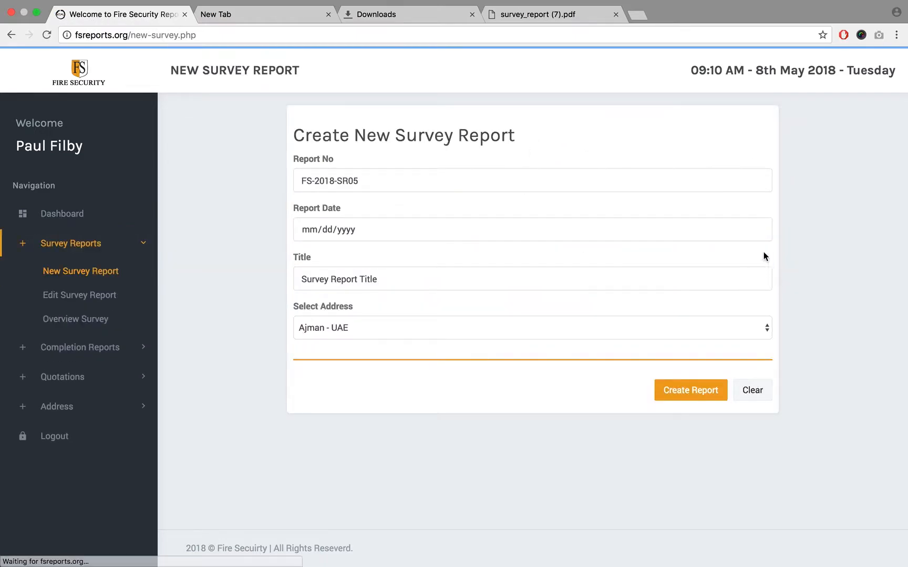
left_click(747, 233)
left_click(758, 230)
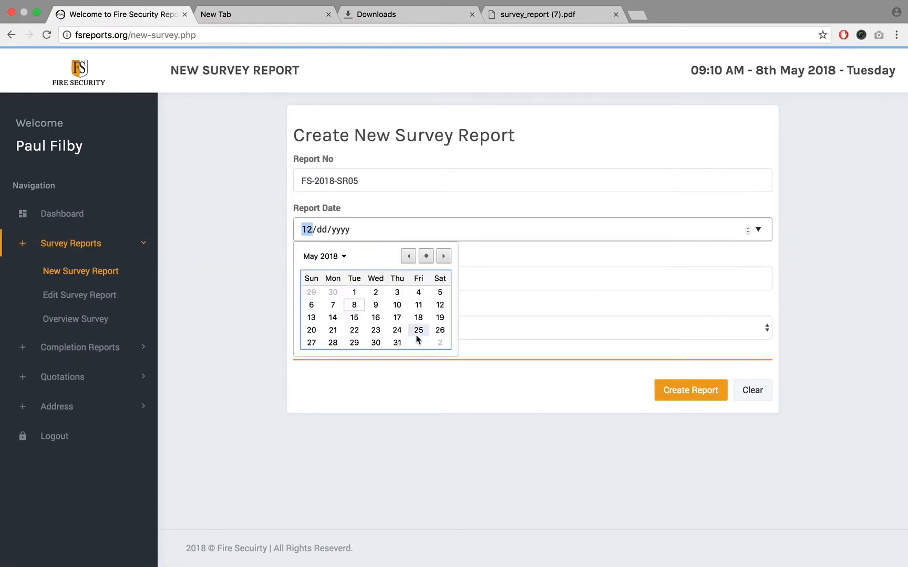
left_click(376, 318)
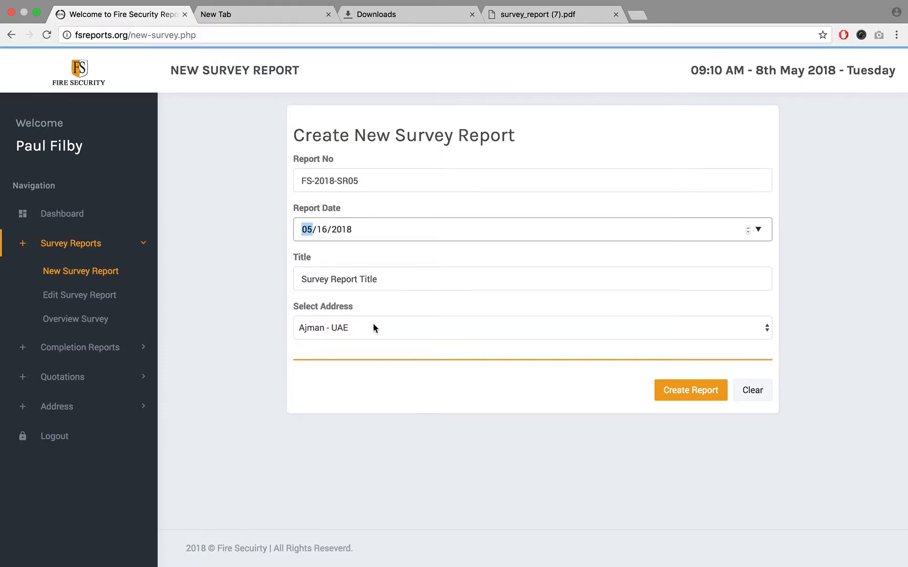
left_click(664, 394)
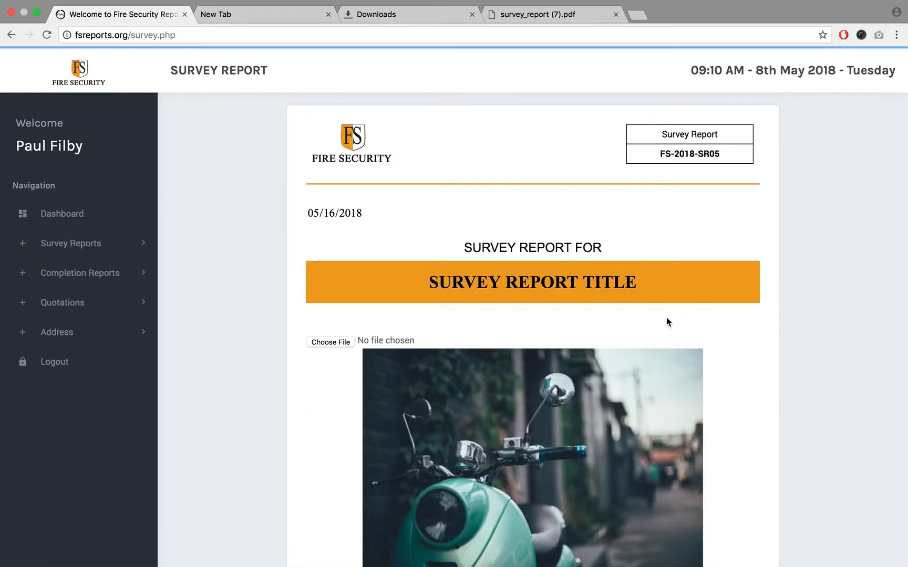
- Look over the new report's cover page down to its address footer, and open the list of survey reports for editing
scroll(667, 322, "down", 6)
left_click(60, 254)
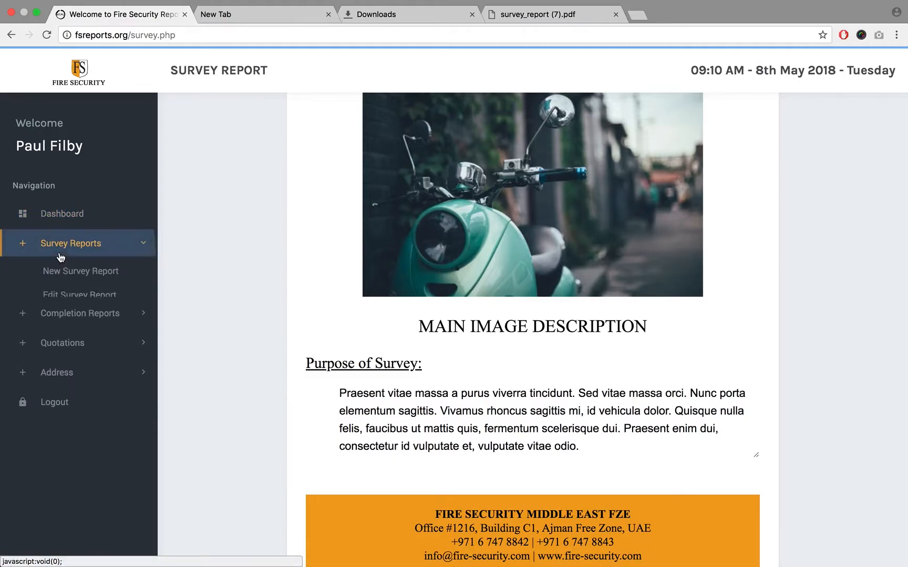
left_click(62, 297)
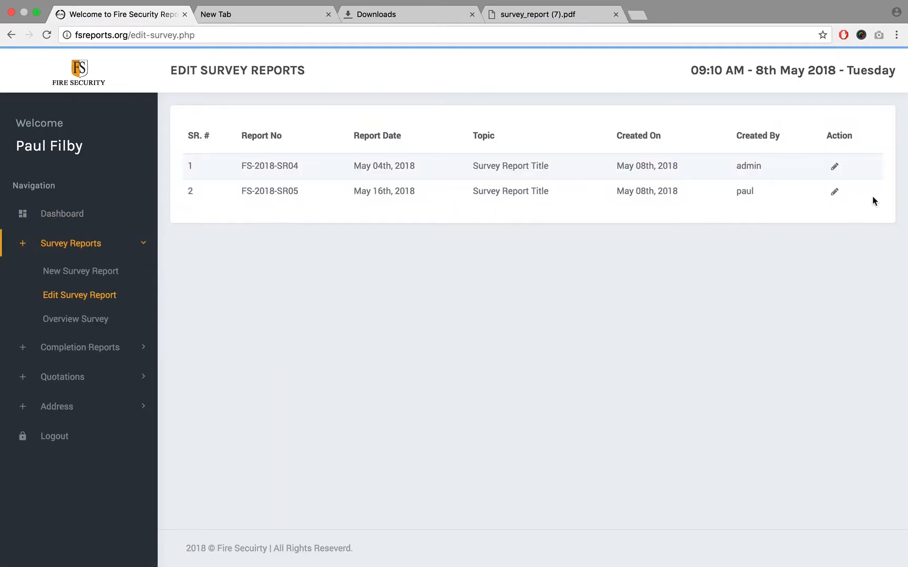
- Open survey report FS-2018-SR05 for editing and save its cover page unchanged to continue to page 1
left_click(835, 192)
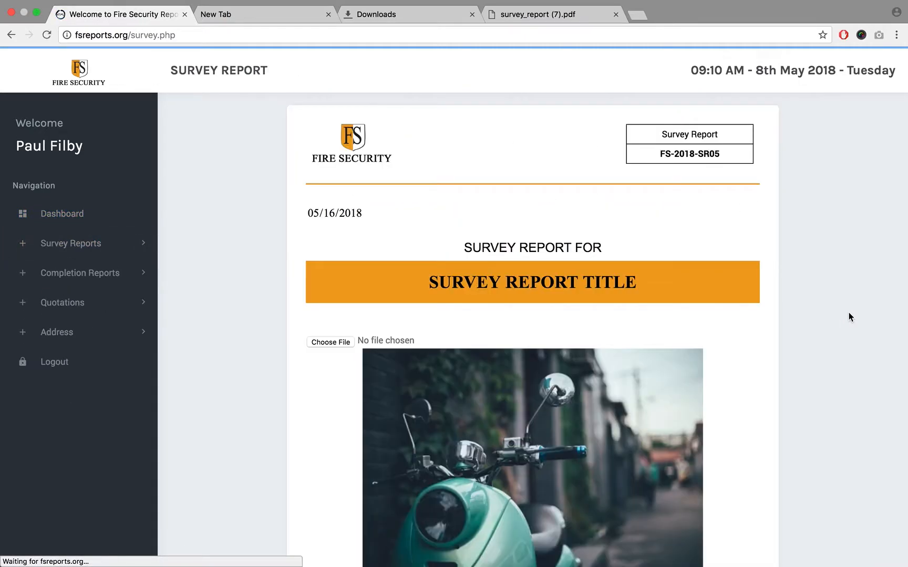
scroll(840, 326, "down", 10)
left_click(556, 466)
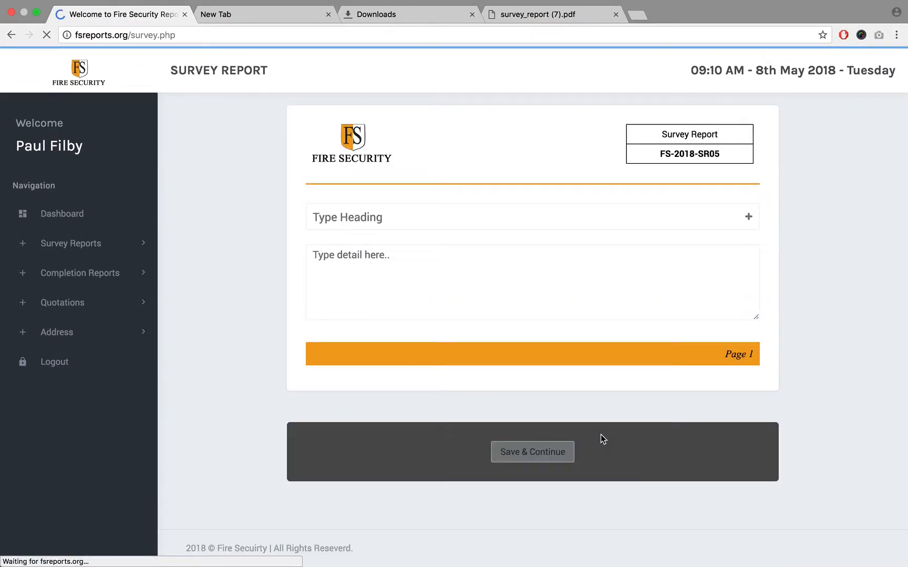
- Fill in page 1 with the heading "asd" and the detail text "ad", and save it
left_click(476, 219)
type("asd")
left_click(450, 278)
type("ad")
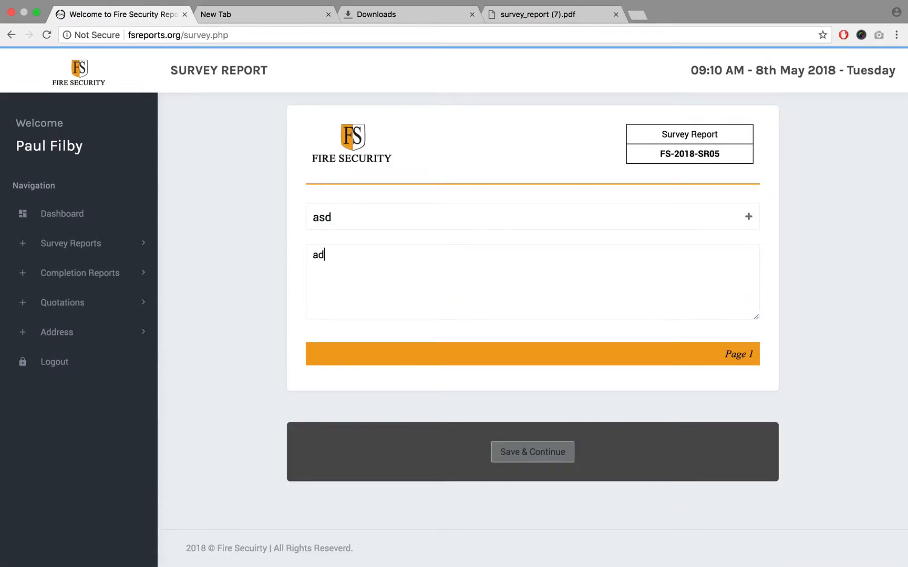
left_click(506, 446)
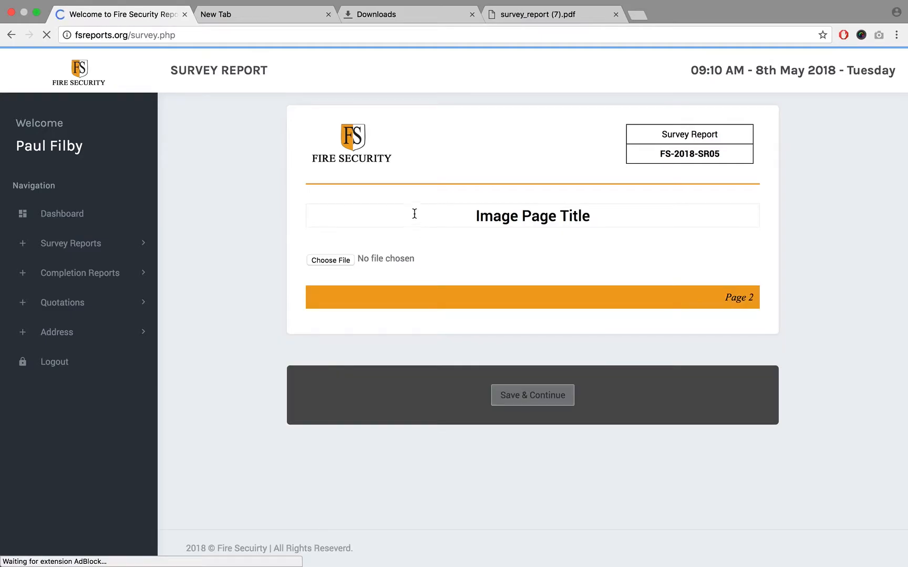
- Add Screen Shot 2018-05-08 at 12.38.17 PM.png to the image page, cropped to the preset frame, and save the page
left_click(315, 260)
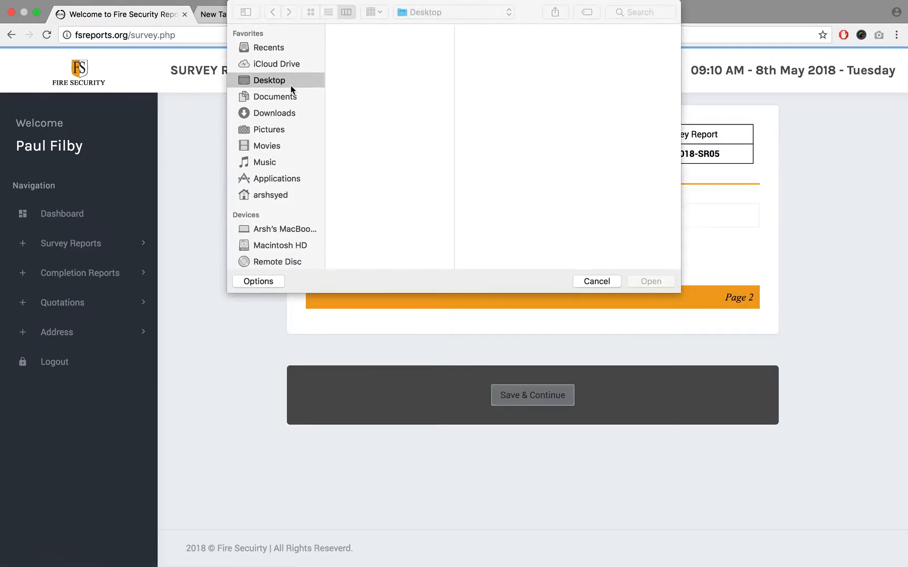
left_click(379, 56)
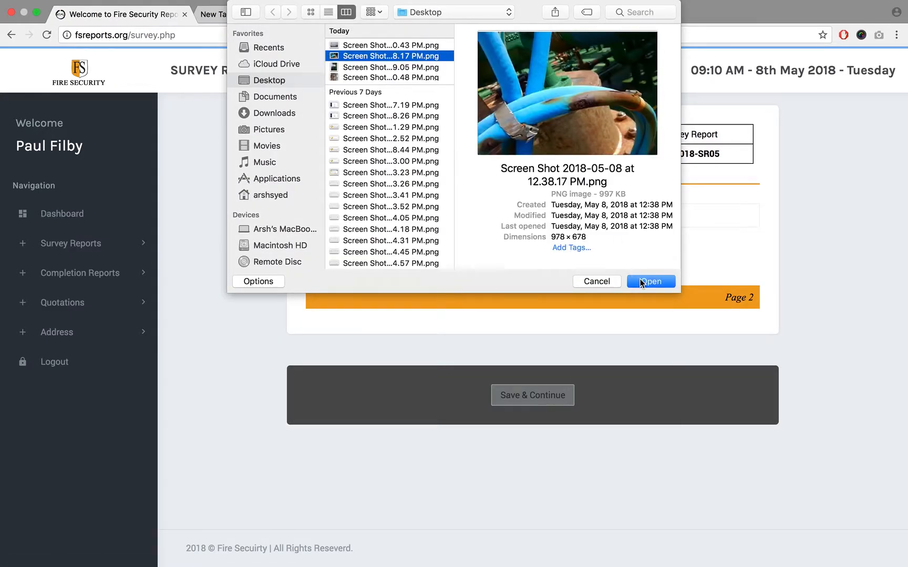
left_click(641, 282)
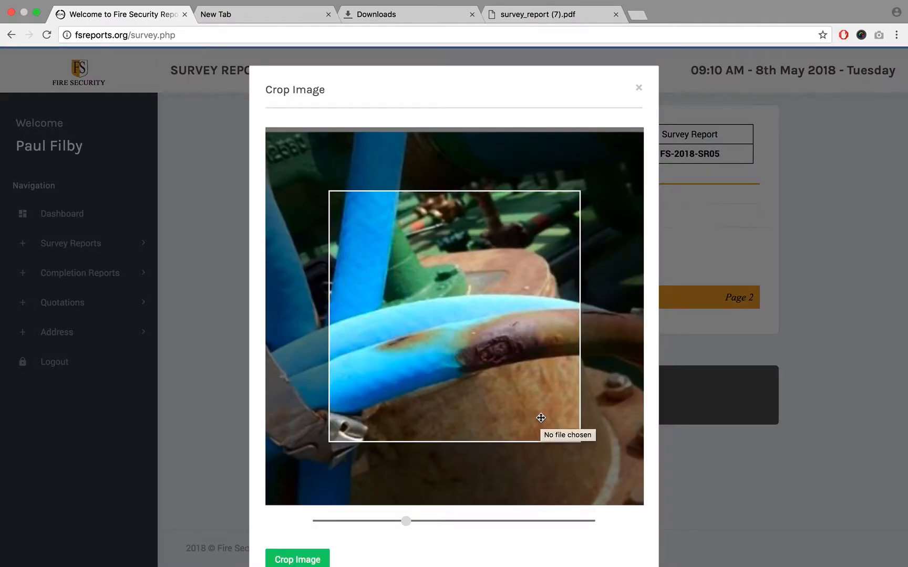
left_click(852, 295)
scroll(788, 315, "down", 3)
left_click(532, 475)
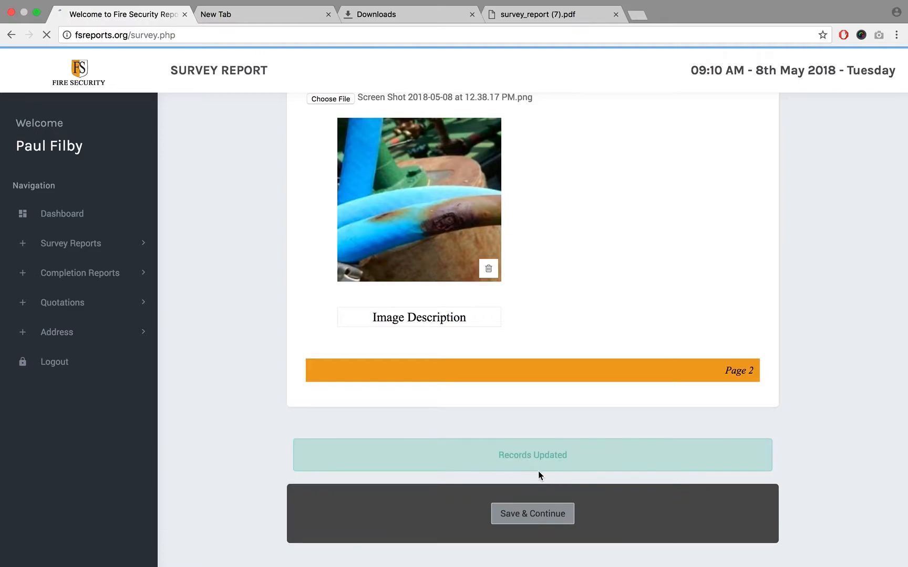
- Fill in page 3 with the heading "heading" and the detail text "Details", and save it
type("heading")
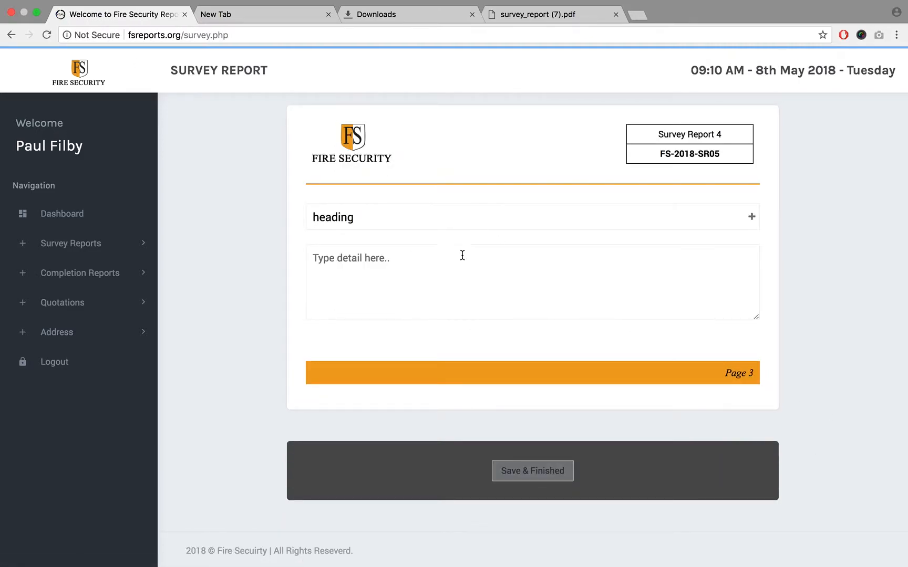
left_click(436, 283)
type("Details")
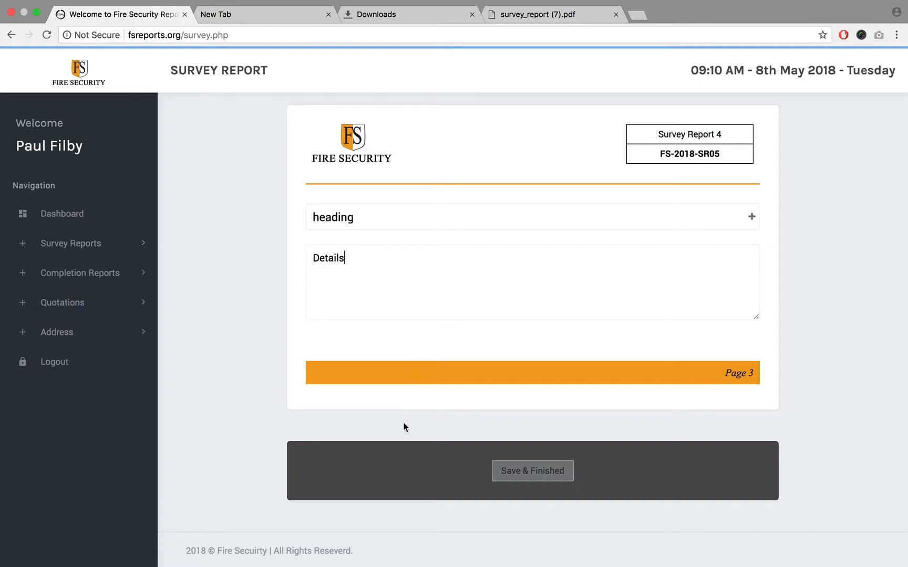
left_click(561, 473)
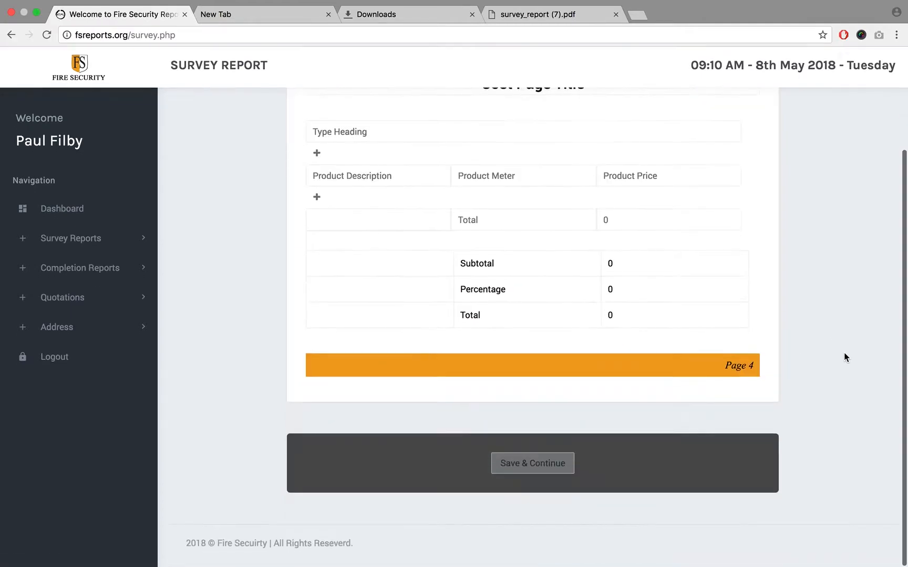
- Complete the cost page with the heading "Head" and 123 as product description, meter and price, and save it
left_click(531, 480)
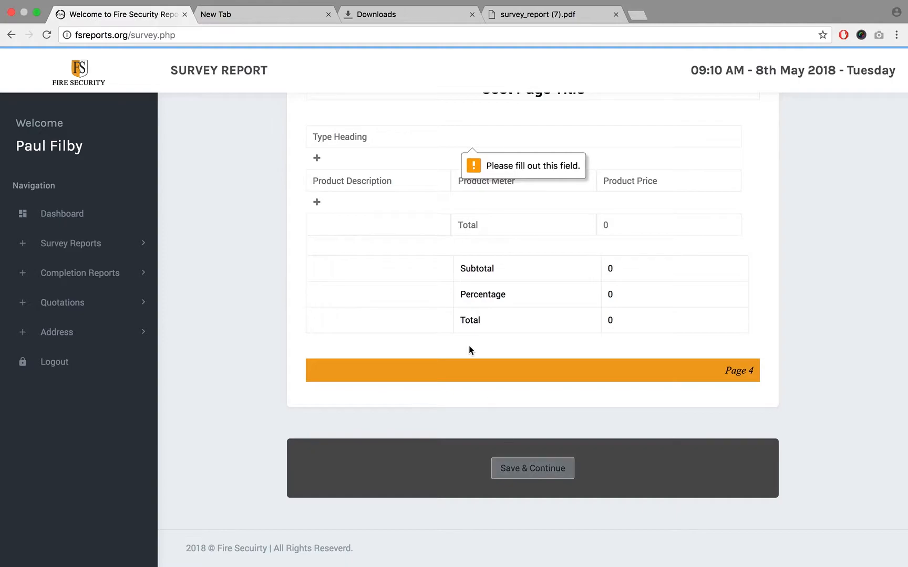
left_click(371, 134)
type("Head")
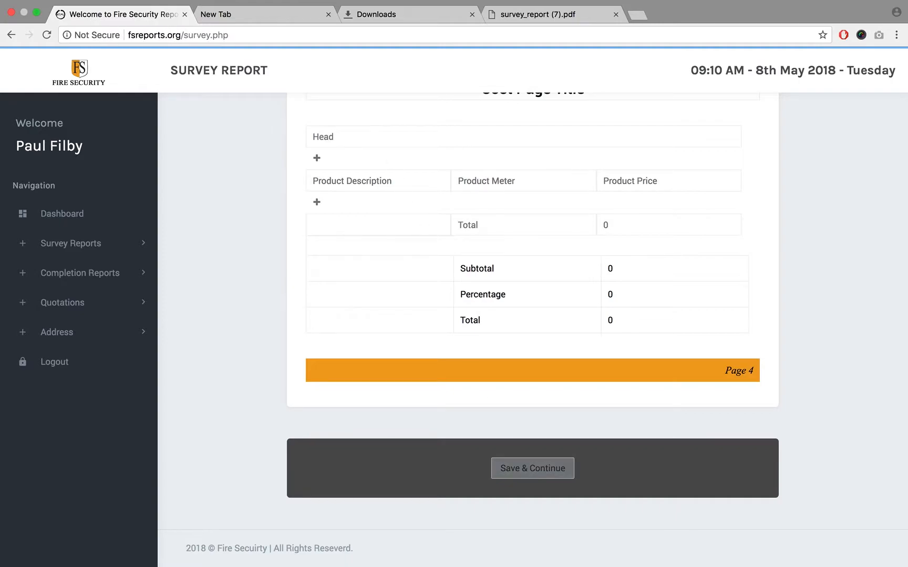
type("1")
type("12")
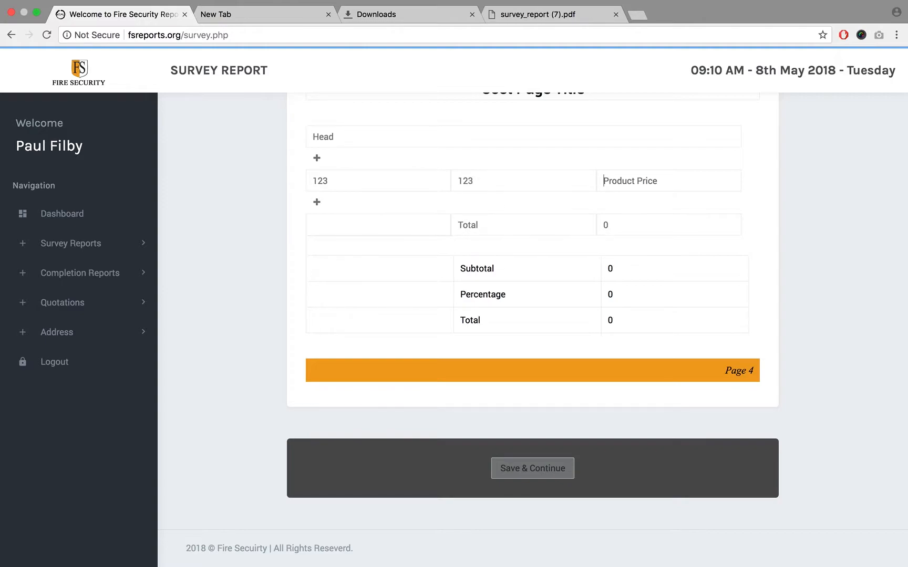
type("123")
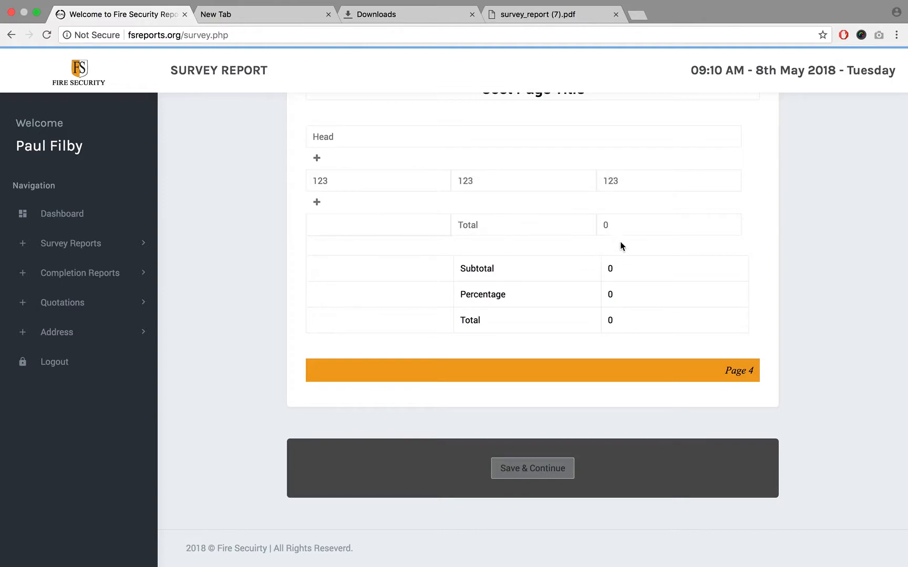
left_click(534, 468)
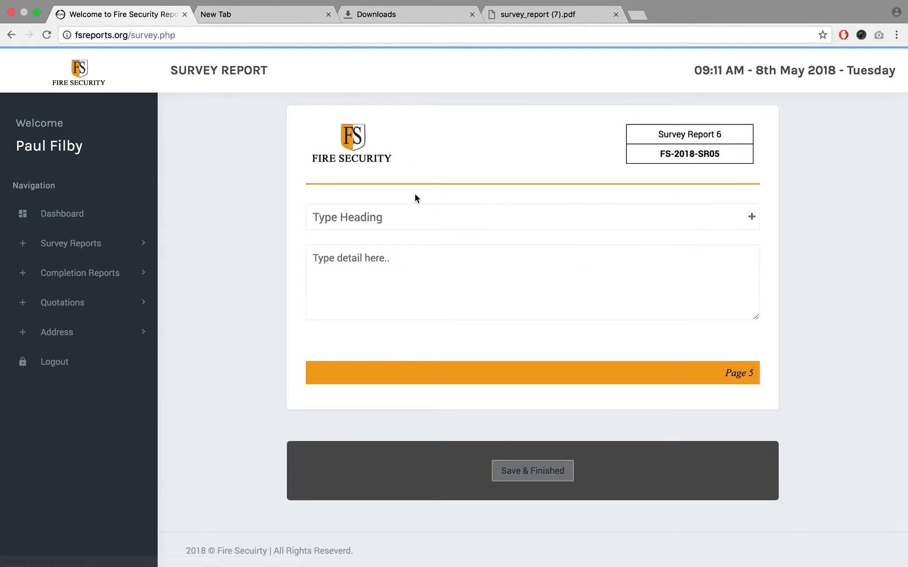
- Fill in page 5 with the heading "Heading" and the detail text "Details", and finish the report
left_click(413, 222)
type("Heading")
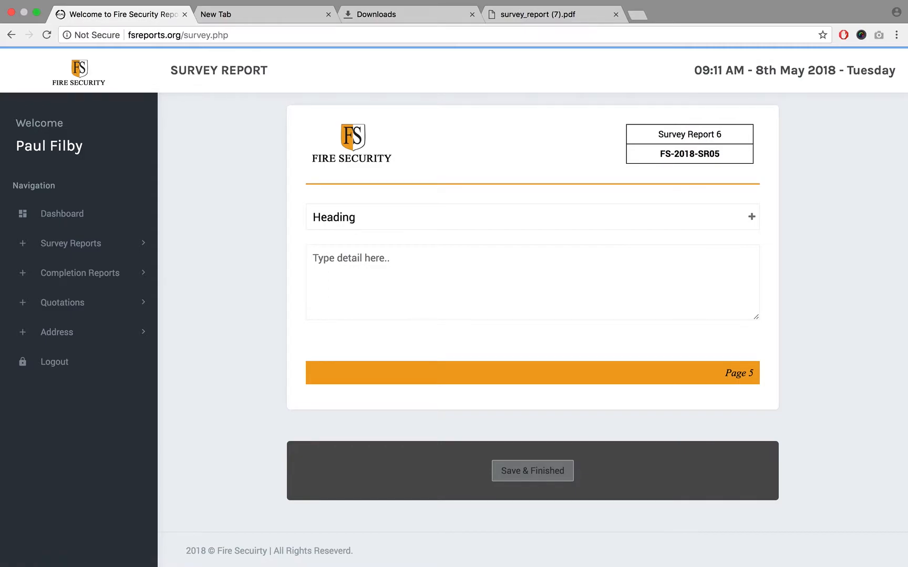
type("Details")
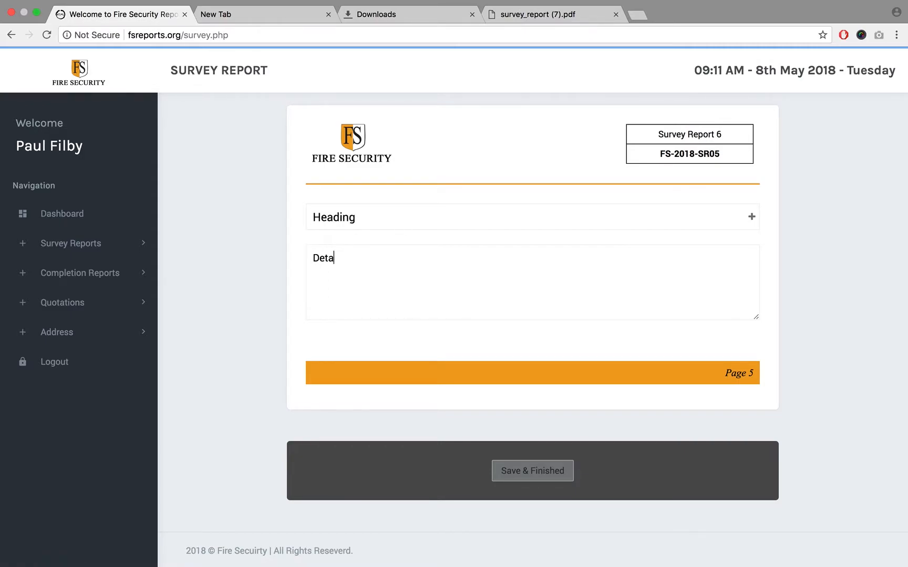
left_click(531, 474)
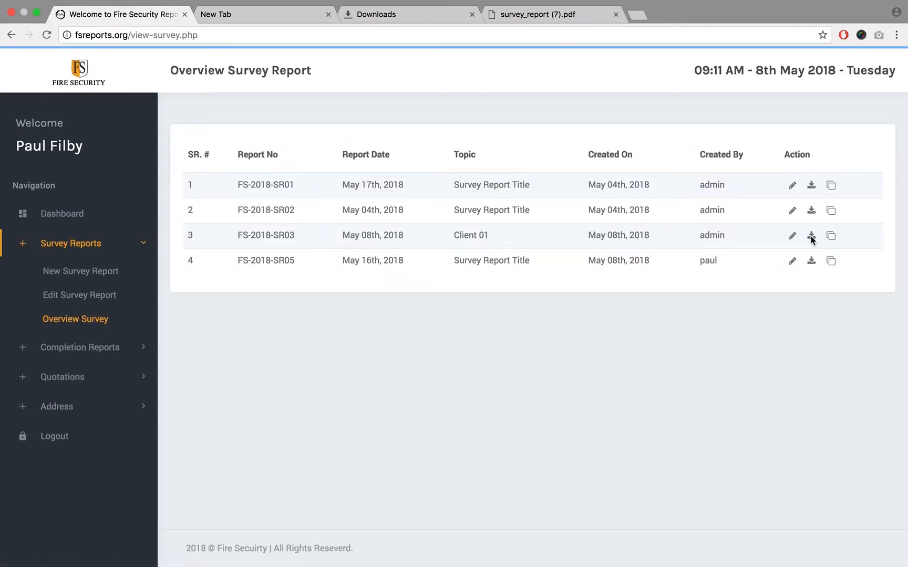
- Open the survey report overview and check the creation date and creator of report FS-2018-SR05
left_click(80, 321)
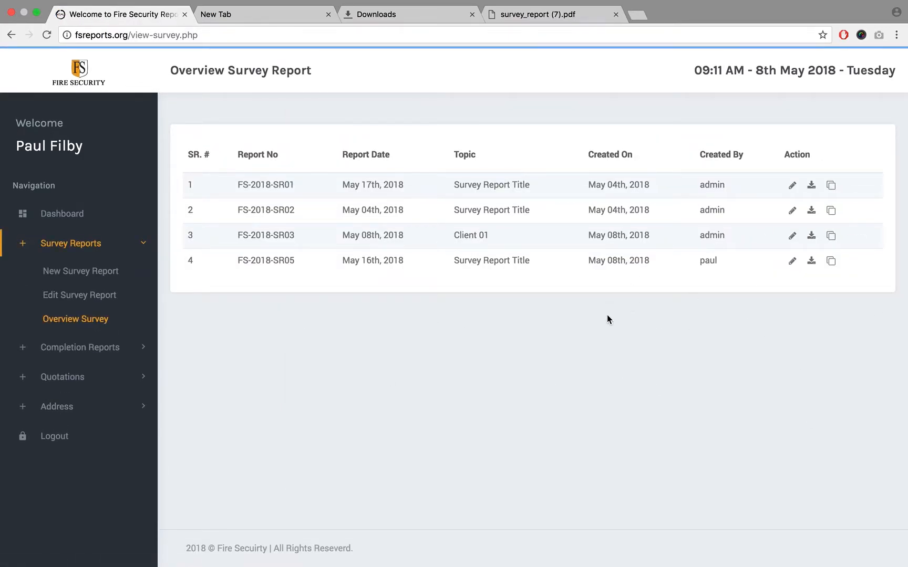
triple_click(605, 261)
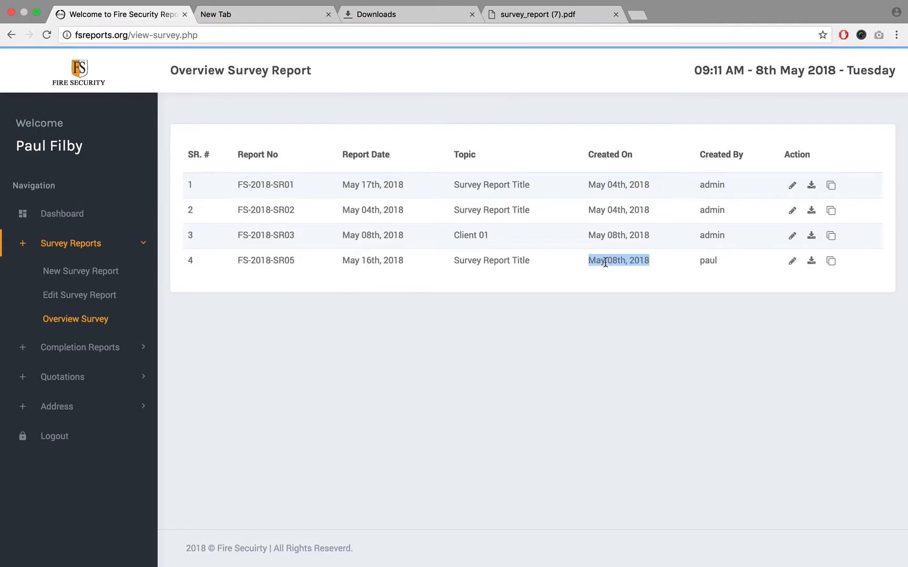
double_click(715, 263)
left_click(737, 349)
double_click(706, 259)
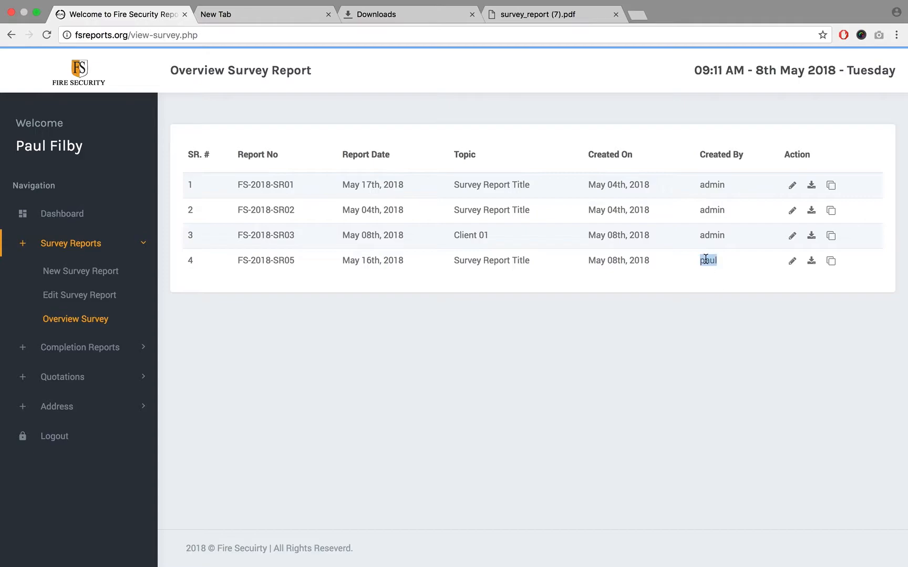
left_click(752, 338)
- Open the list of all addresses available to the standard user
left_click(76, 412)
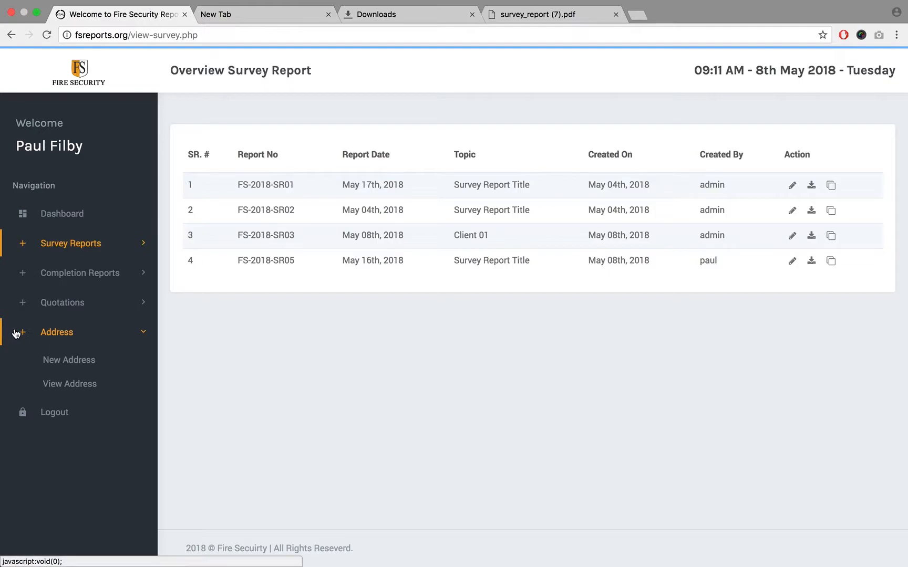
left_click(50, 334)
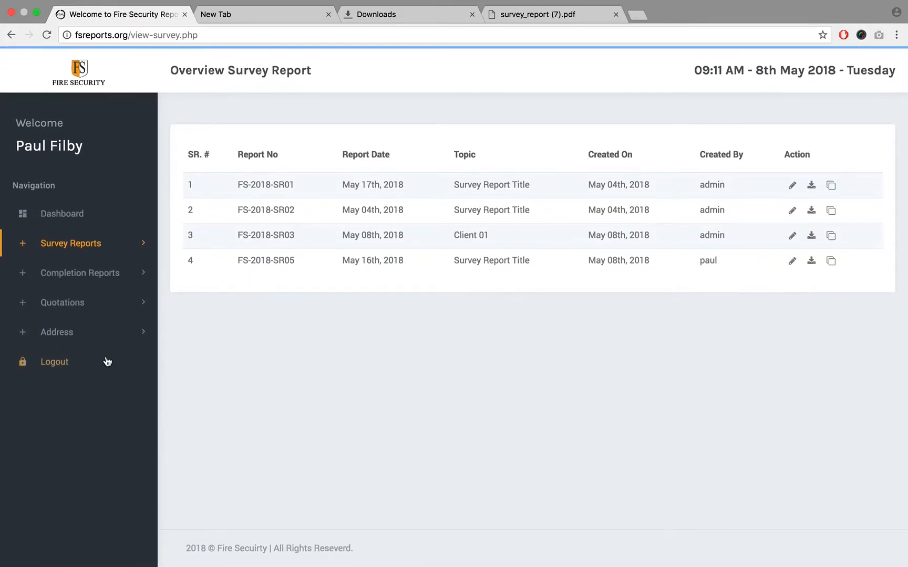
left_click(72, 333)
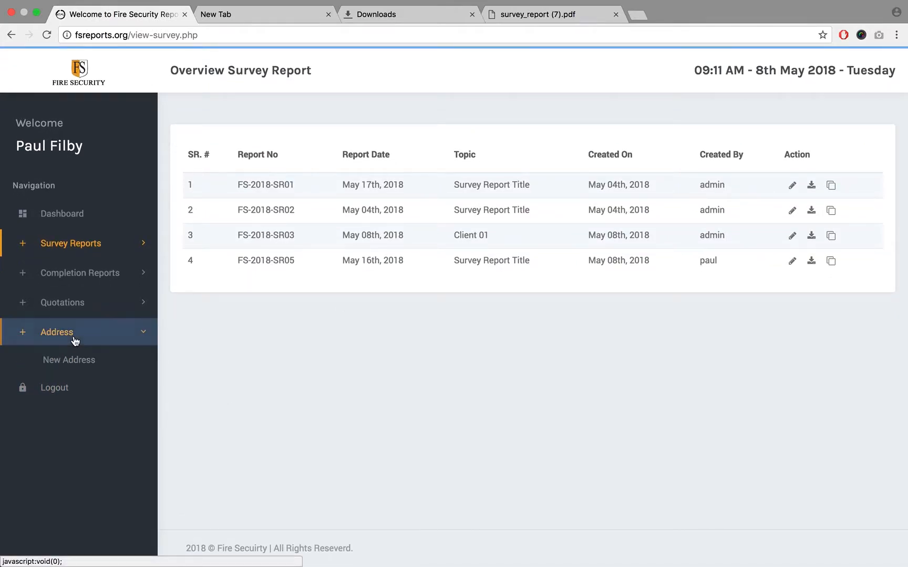
left_click(66, 385)
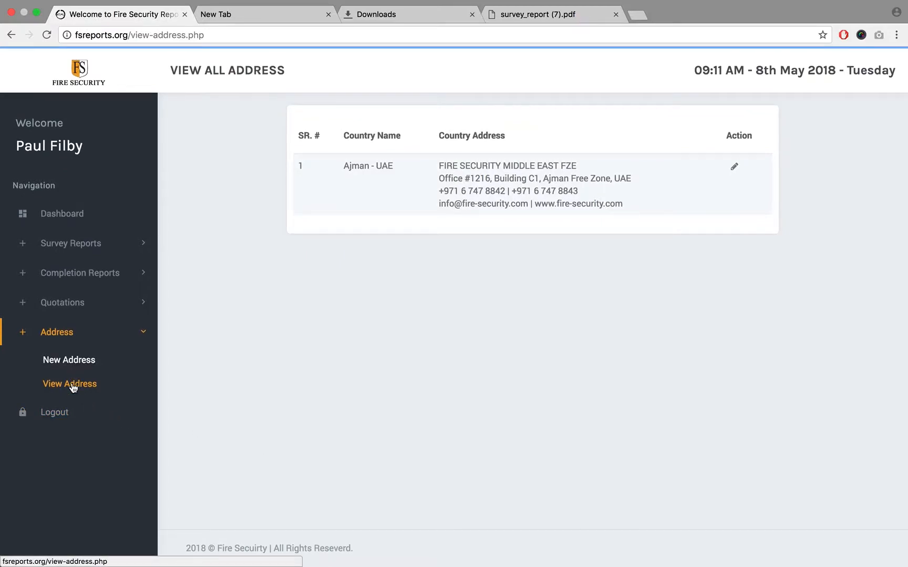
- Go from the address list back to the survey report overview
left_click(58, 335)
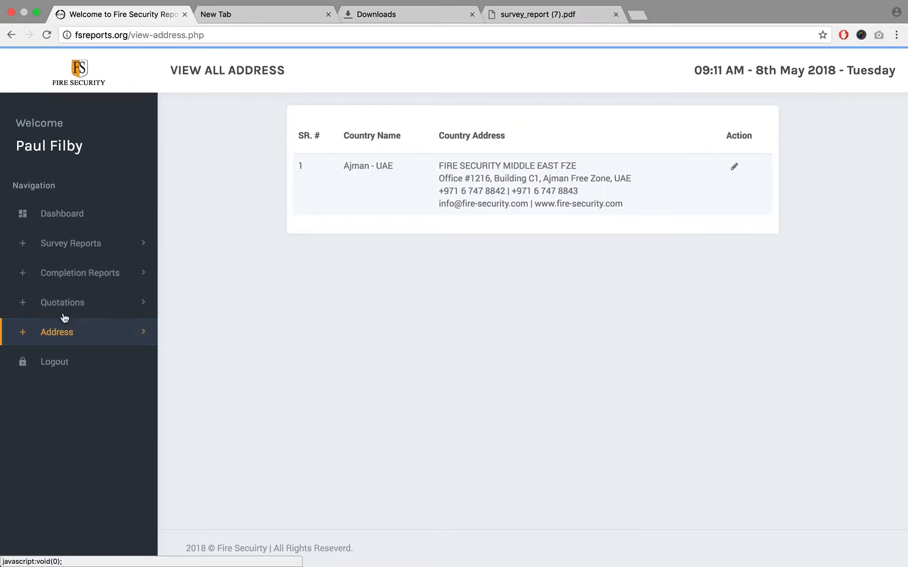
left_click(77, 282)
left_click(77, 284)
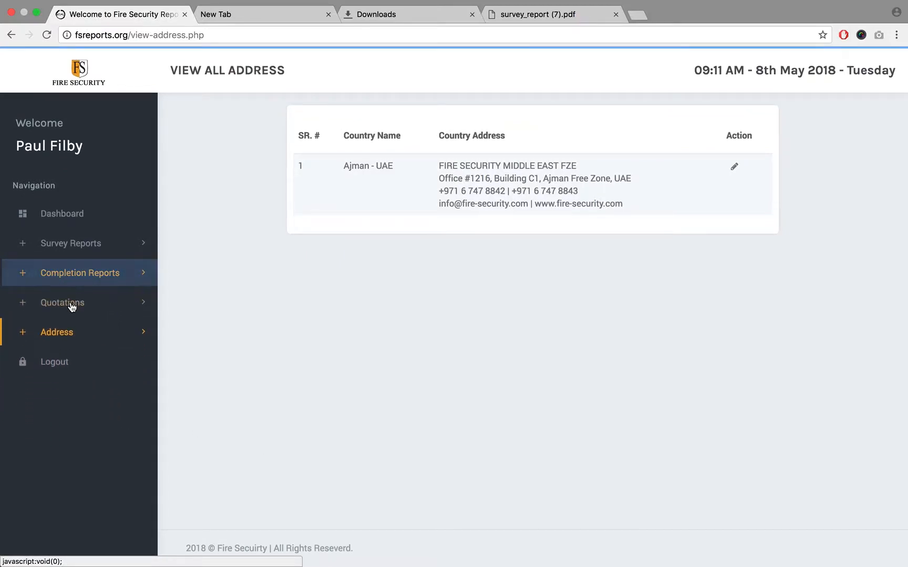
left_click(71, 242)
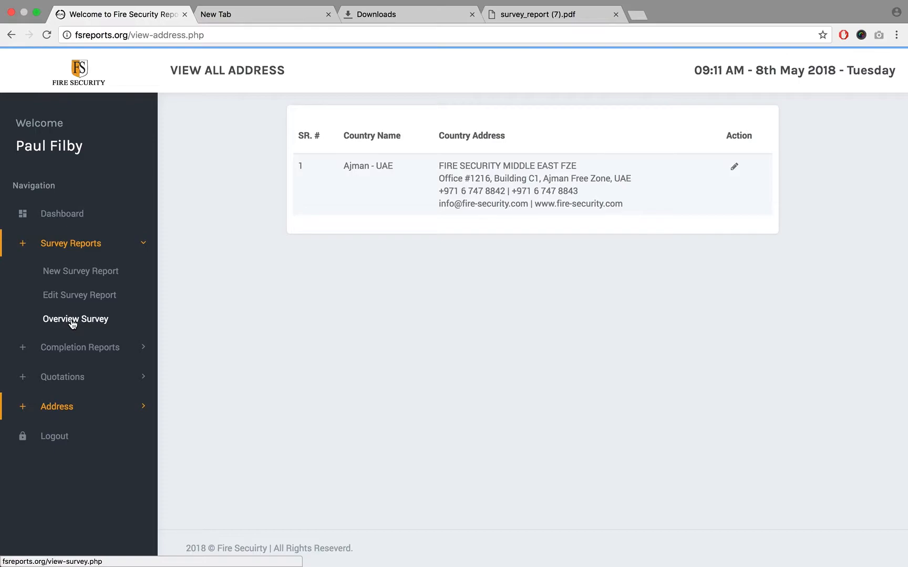
- Open the completion report overview and download report FS-2018-CR02 as a PDF
left_click(73, 319)
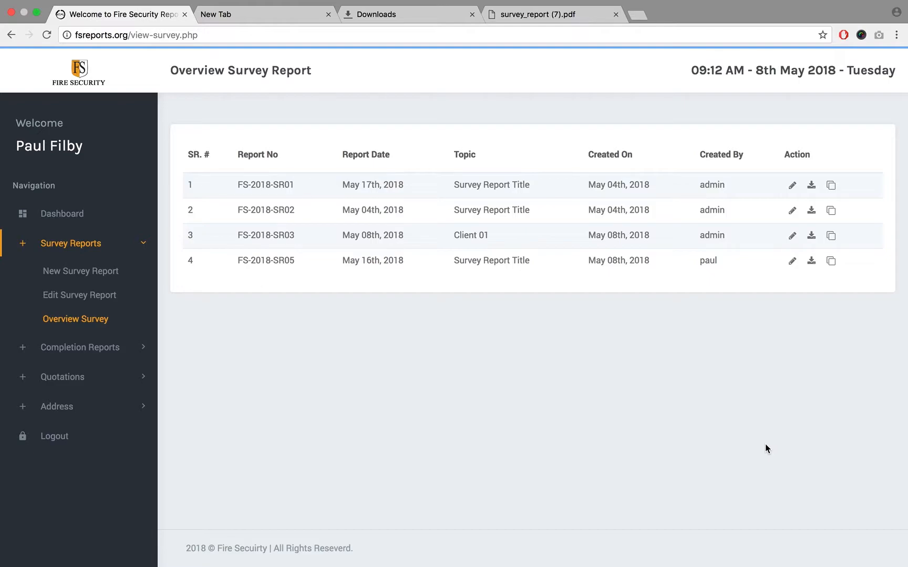
left_click(103, 245)
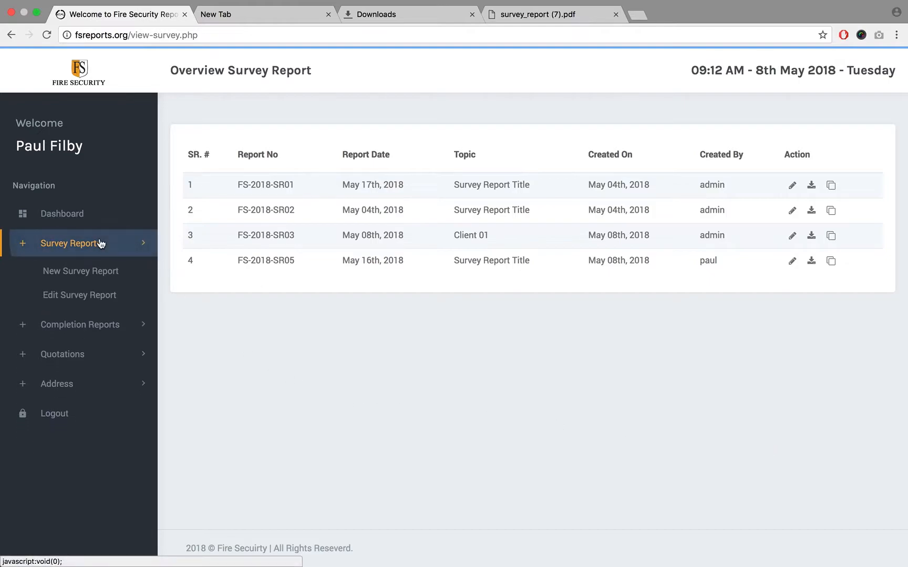
left_click(95, 275)
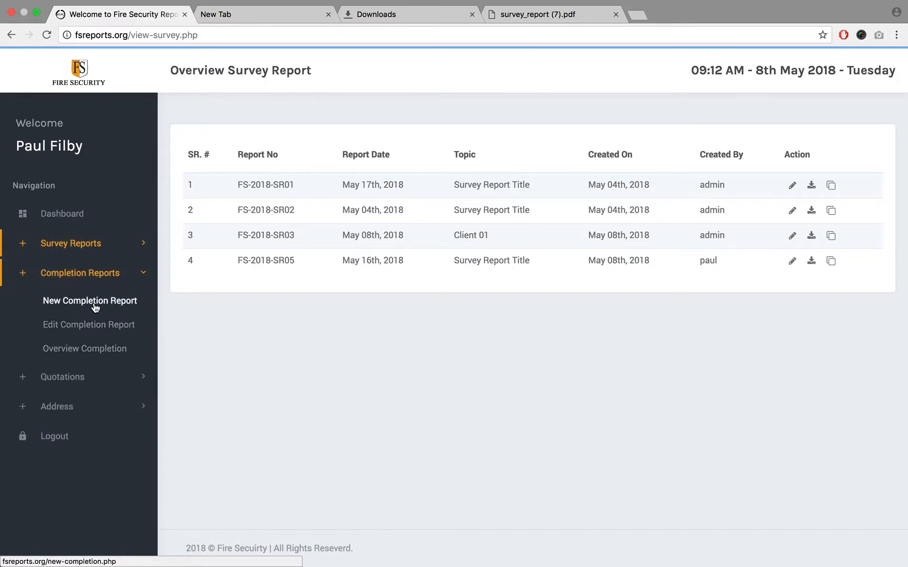
left_click(103, 353)
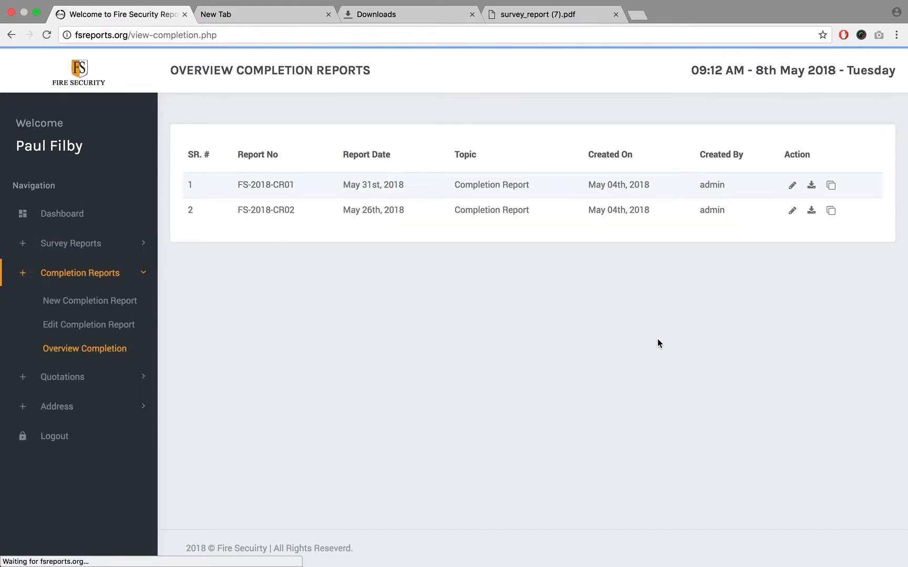
left_click(812, 211)
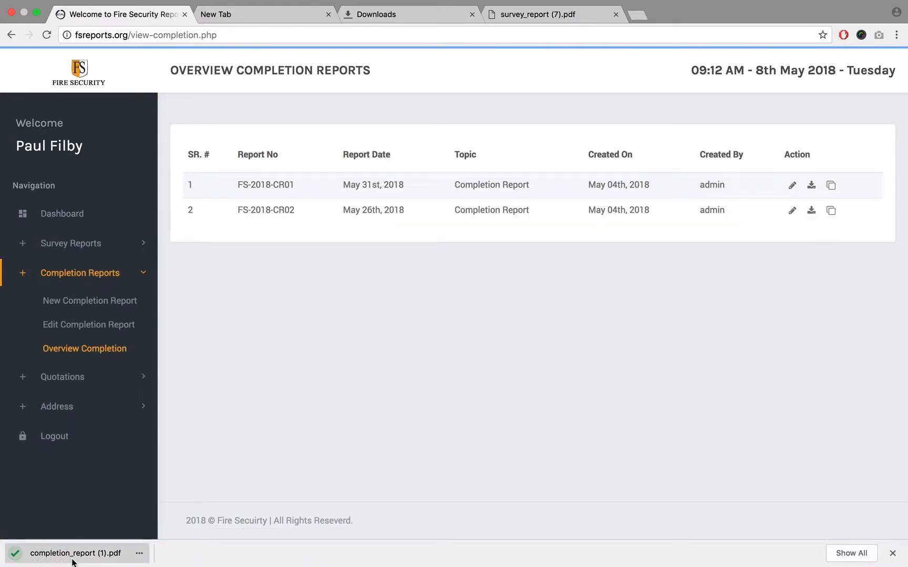
- Read through all pages of the downloaded completion_report (1).pdf and close it
scroll(427, 316, "down", 15)
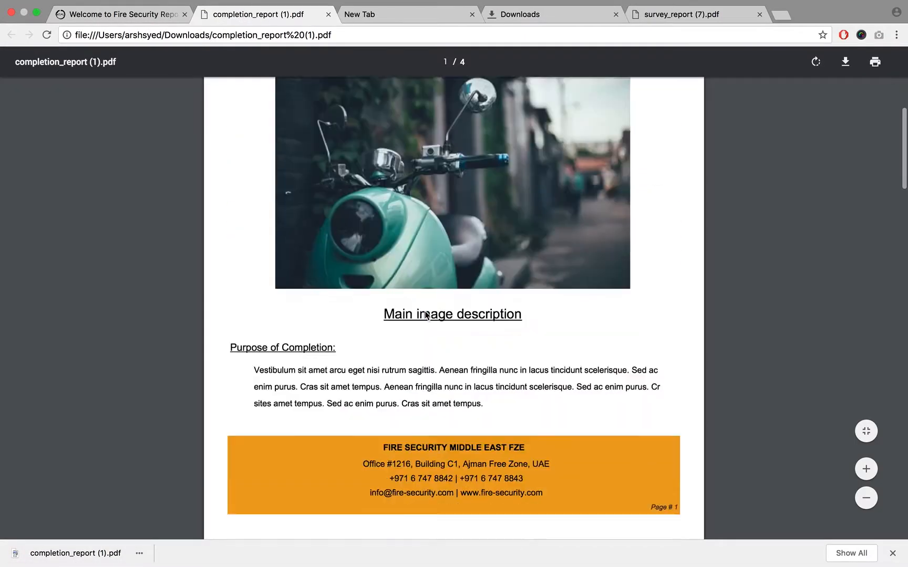
scroll(426, 311, "down", 15)
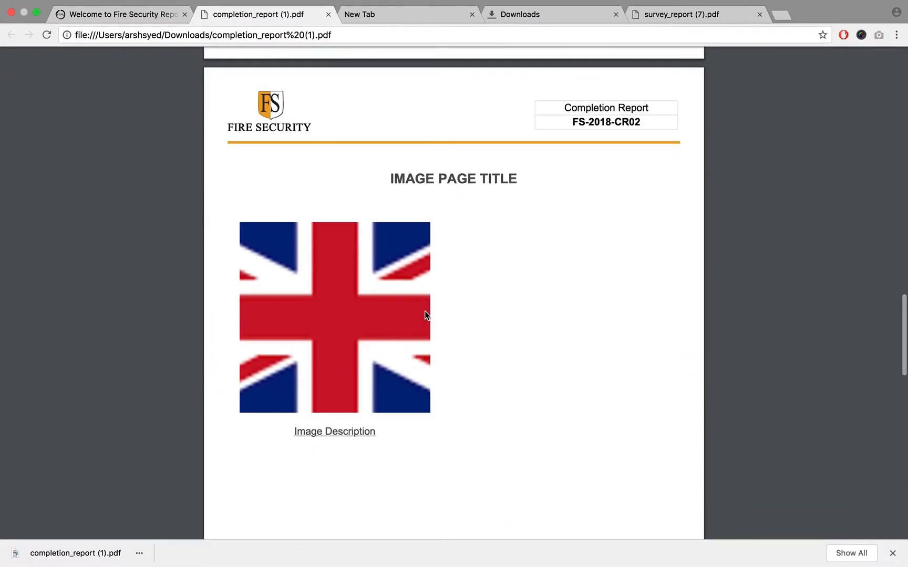
scroll(425, 315, "down", 10)
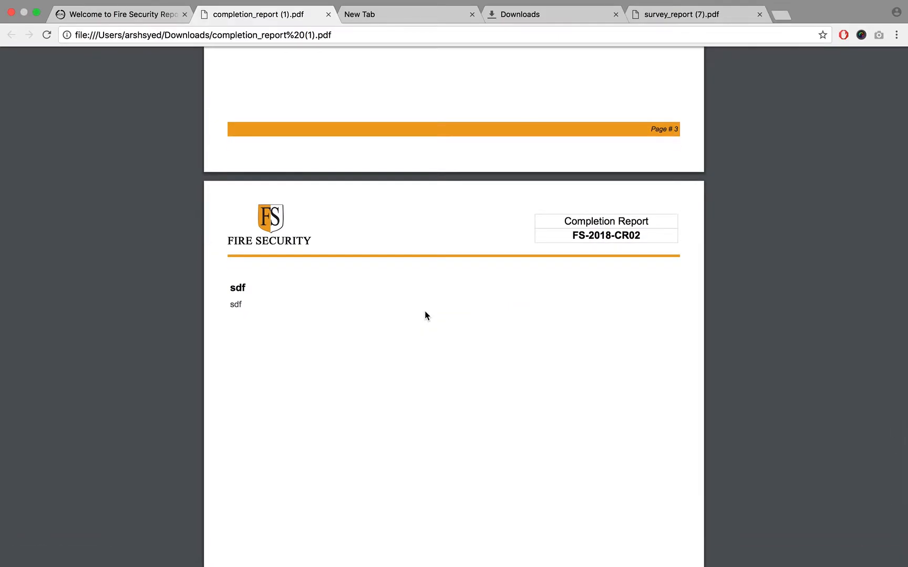
scroll(426, 314, "up", 20)
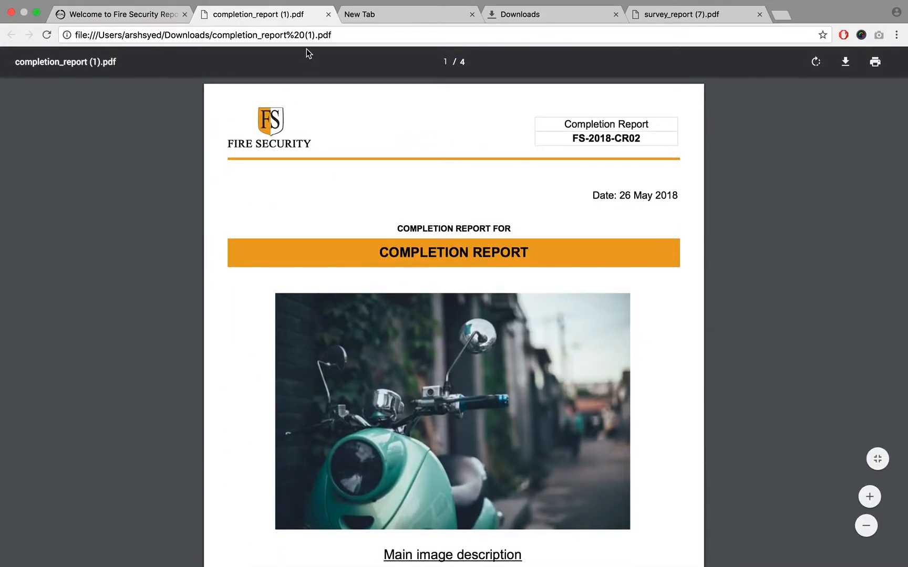
left_click(328, 14)
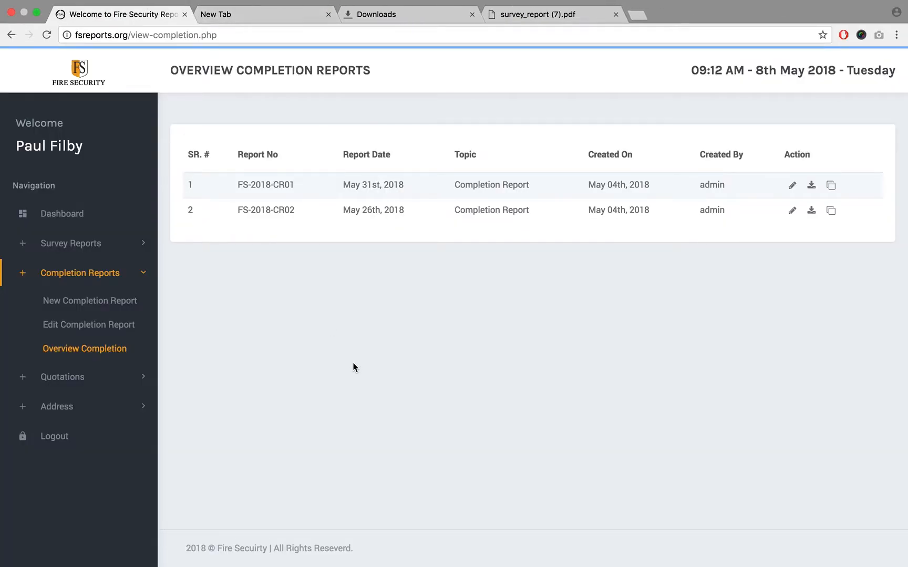
- Open the form for a new completion report and examine its number and date fields
left_click(107, 276)
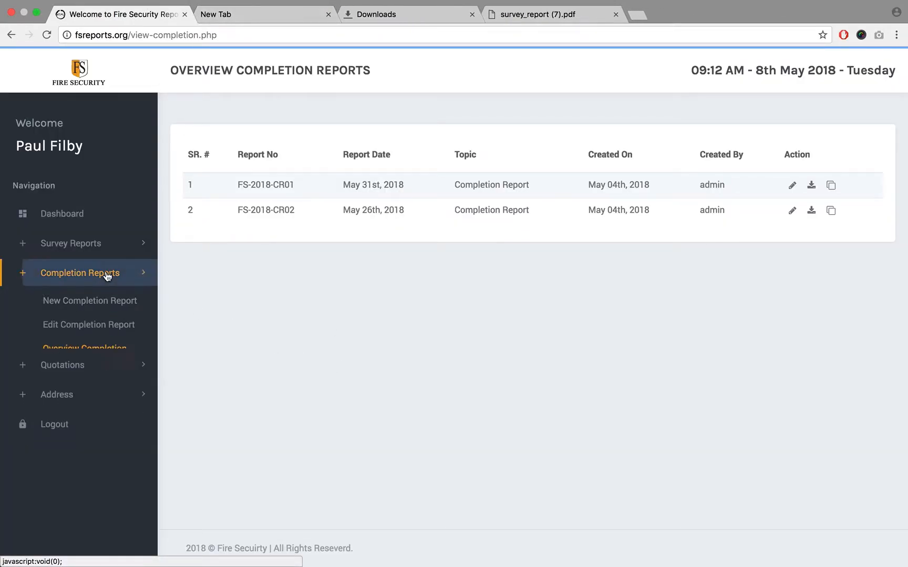
left_click(100, 246)
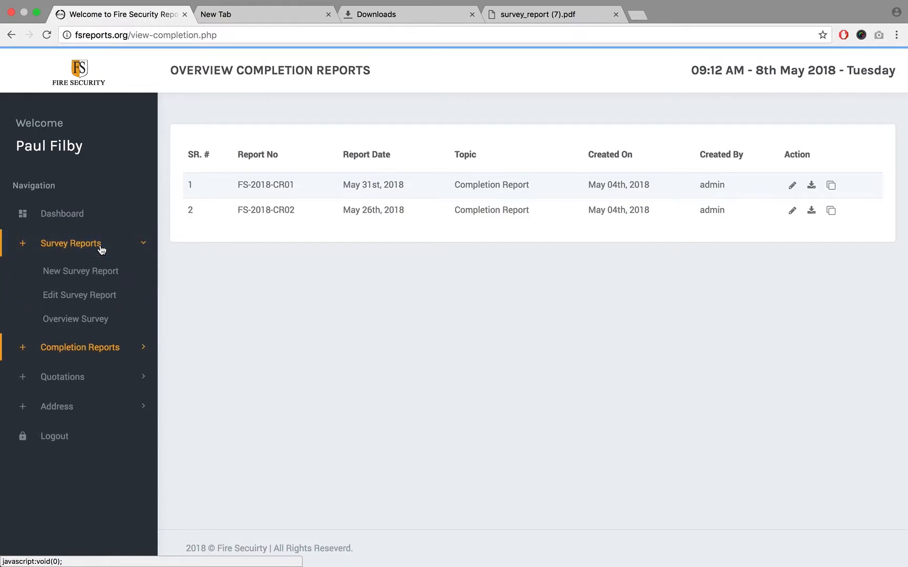
left_click(74, 350)
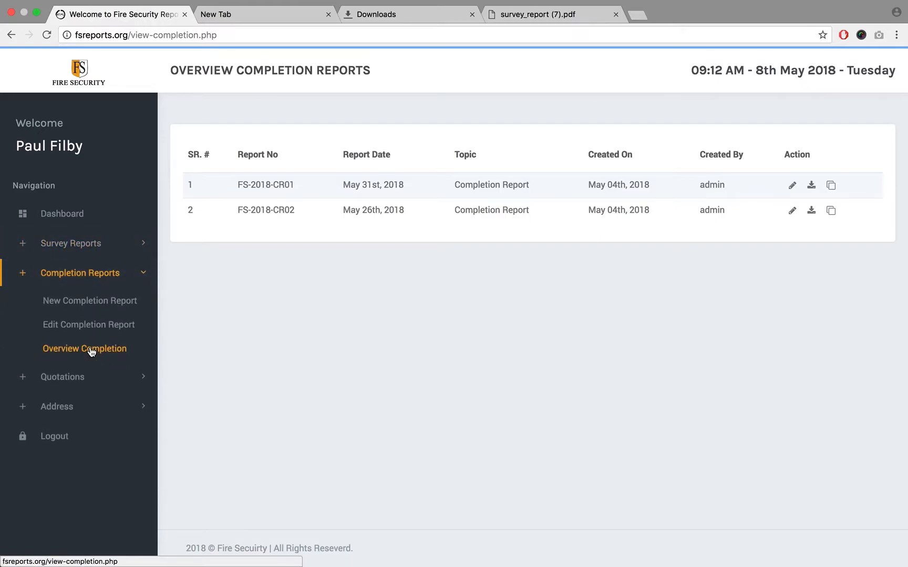
left_click(100, 277)
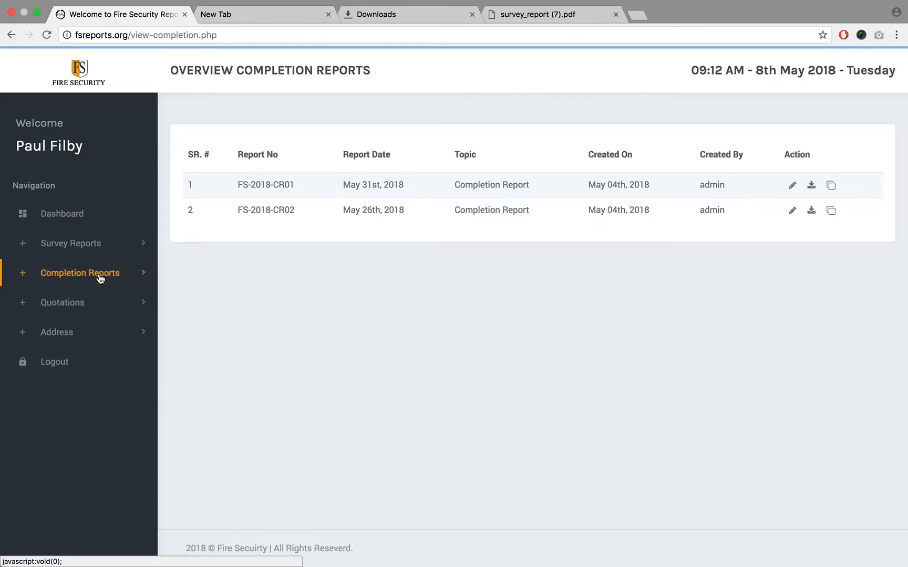
left_click(100, 277)
left_click(95, 301)
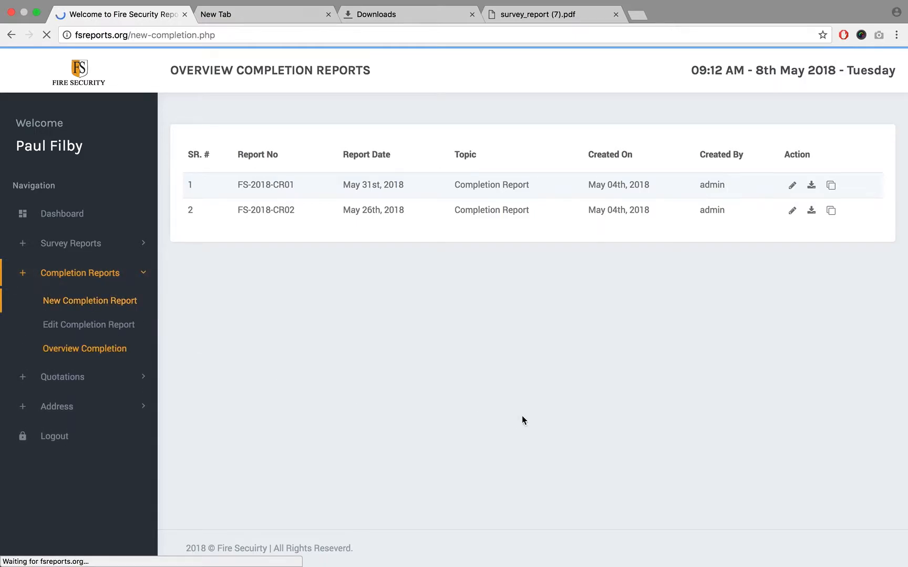
left_click(442, 225)
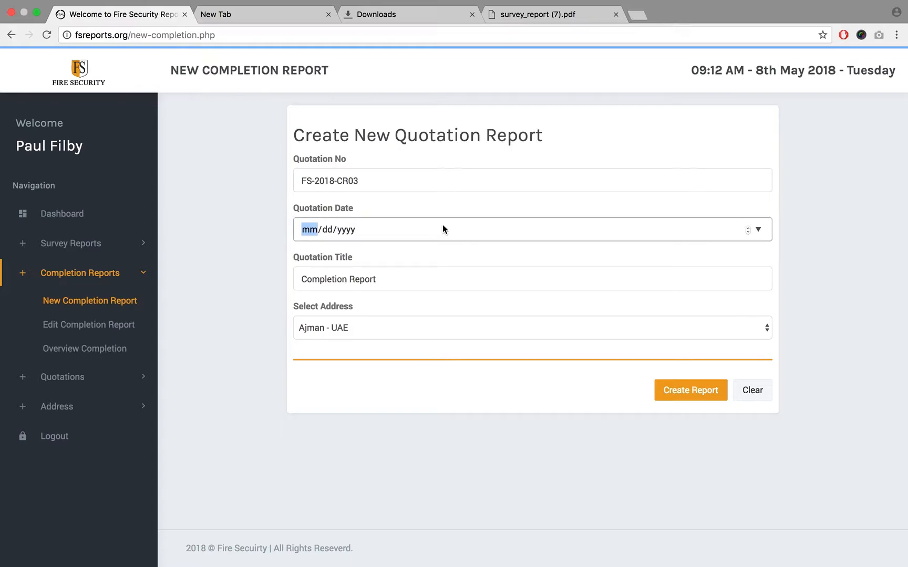
left_click(380, 181)
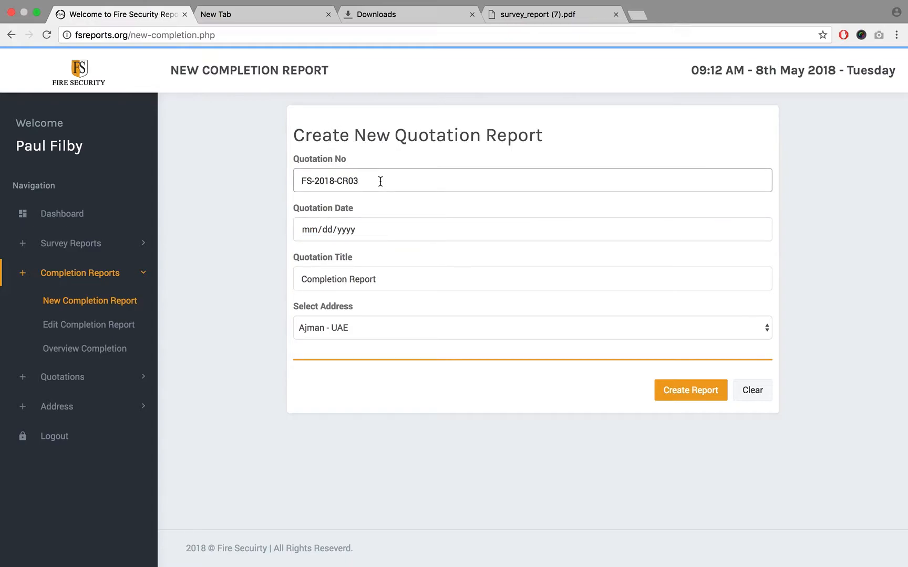
- Return to the completion report overview and check the images page of survey_report (7).pdf for comparison
left_click(104, 350)
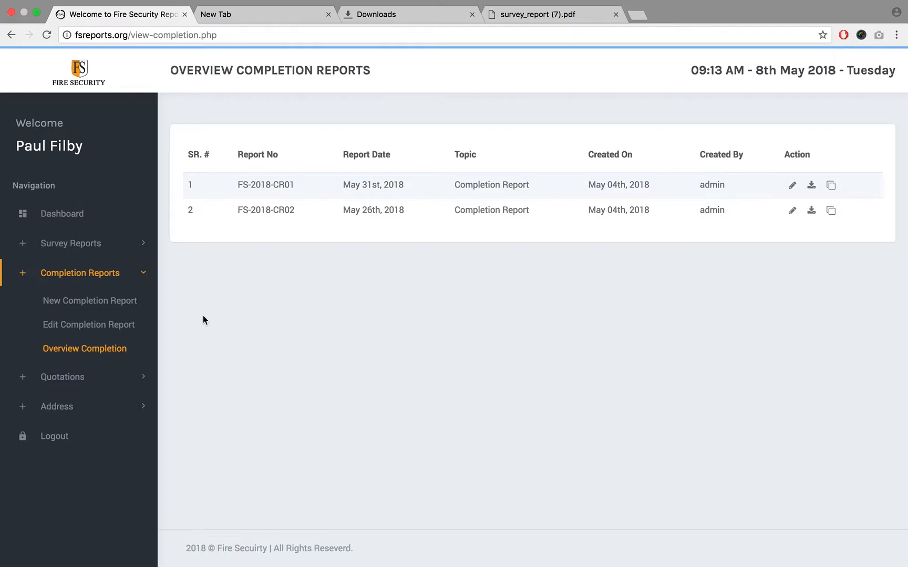
left_click(75, 250)
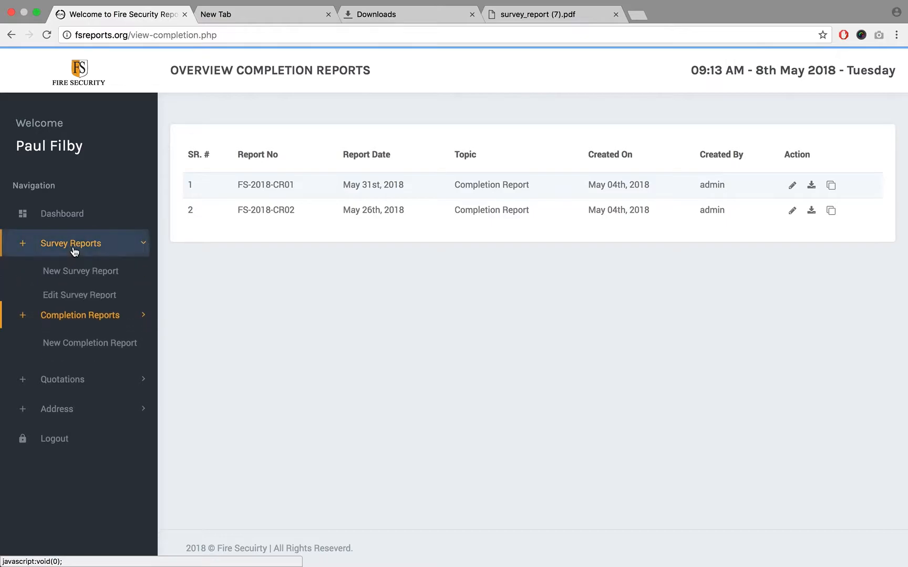
left_click(74, 251)
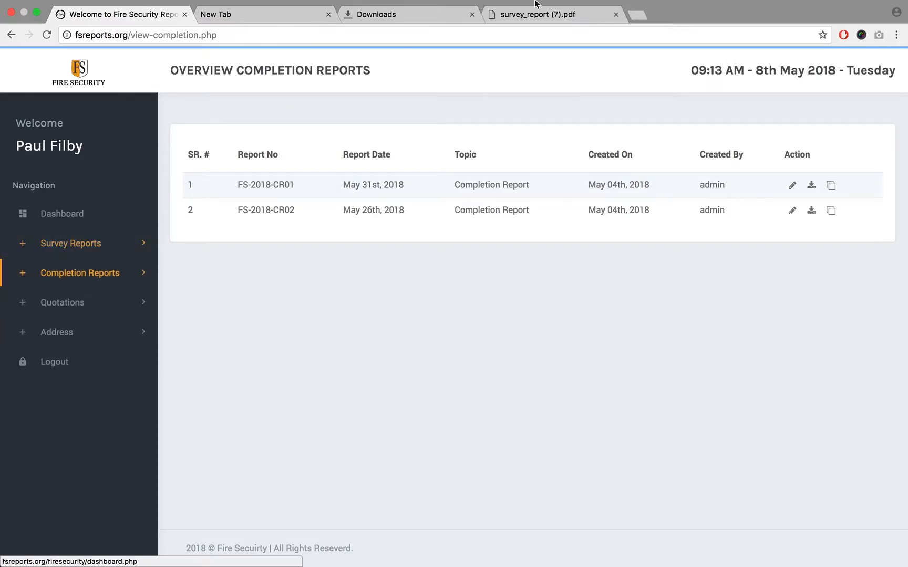
left_click(554, 16)
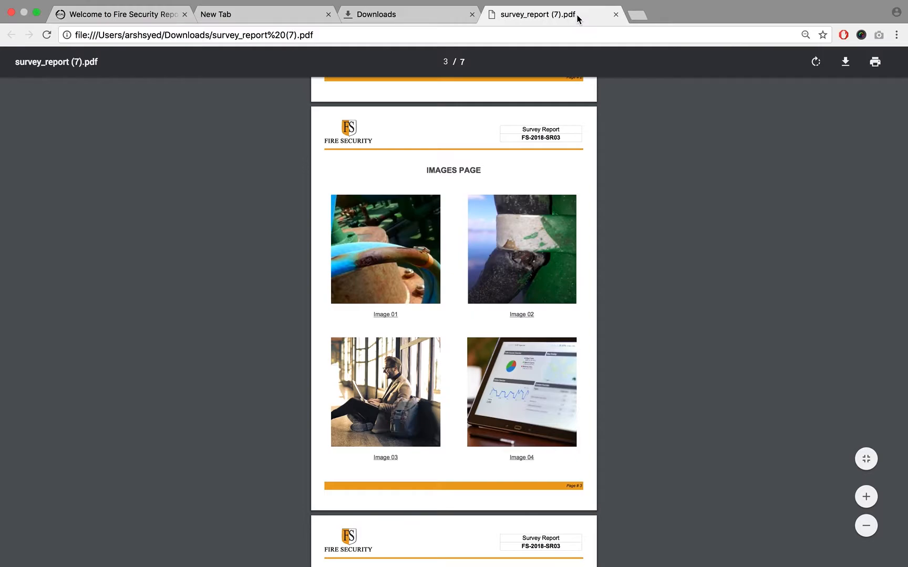
left_click(154, 14)
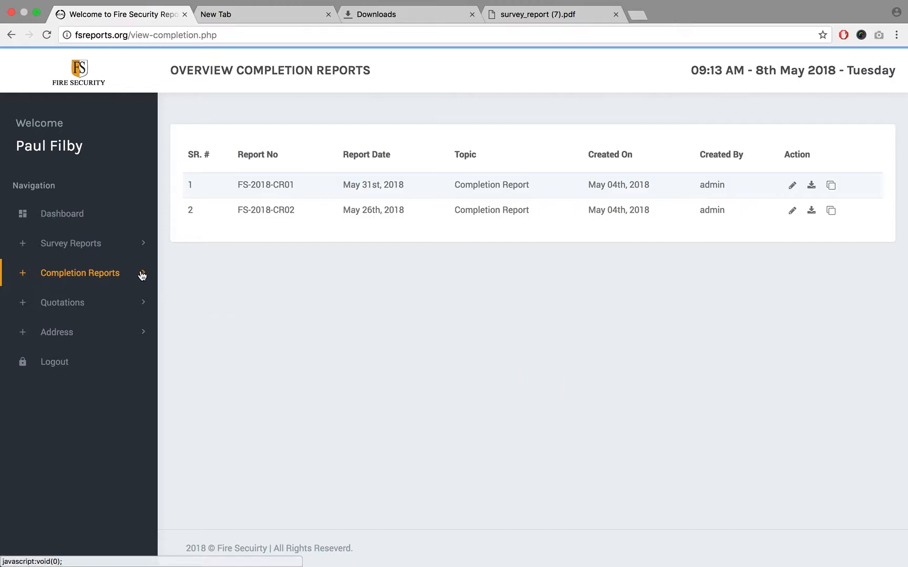
- Go to the first page of survey_report (7).pdf and highlight the line "SURVEY REPORT FOR"
left_click(116, 273)
left_click(75, 246)
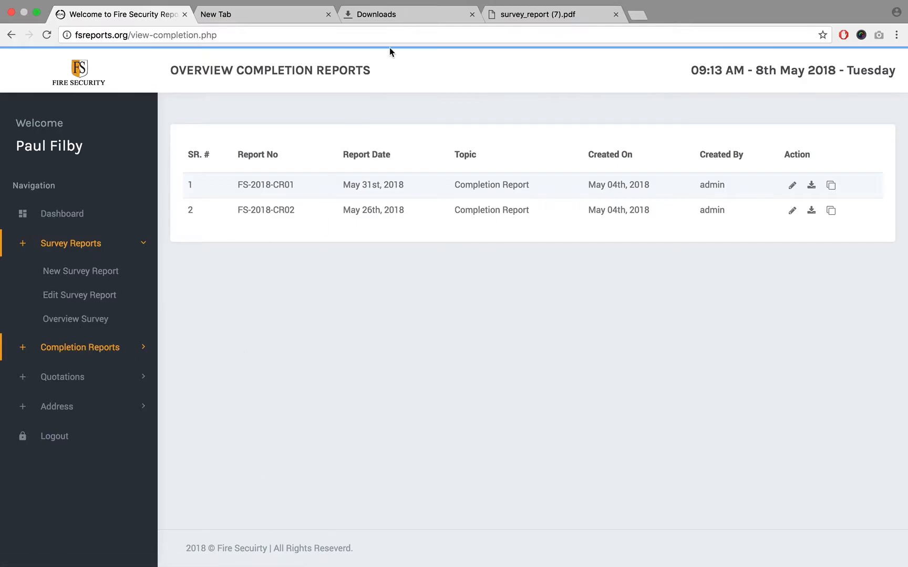
left_click(523, 19)
scroll(399, 168, "up", 20)
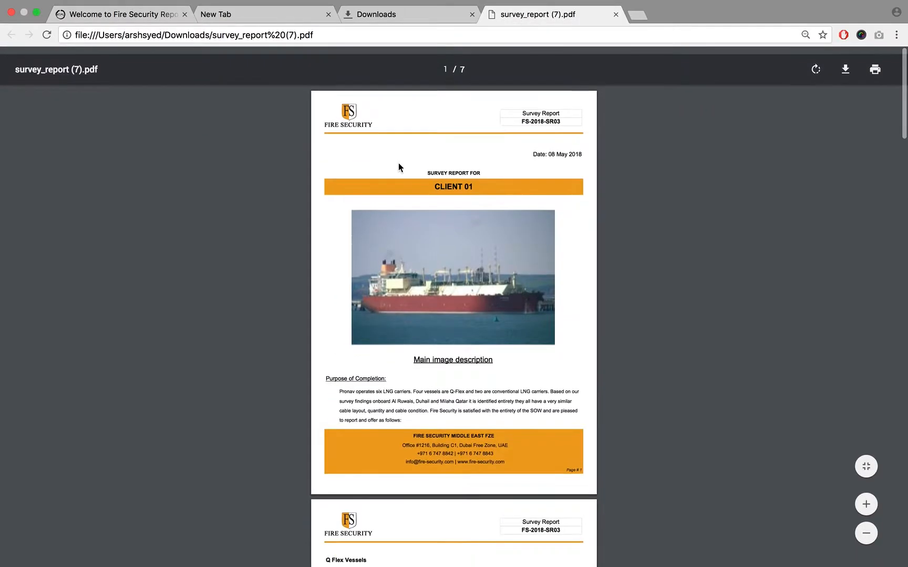
triple_click(441, 166)
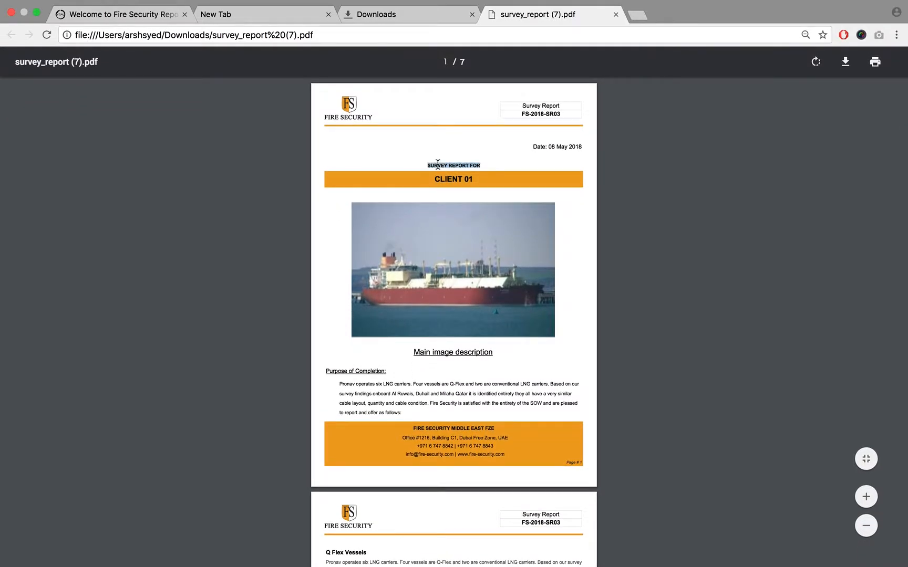
- Reopen completion_report (1).pdf from the downloads list, highlight "COMPLETION REPORT FOR", and compare its page layout with the survey report
left_click(352, 21)
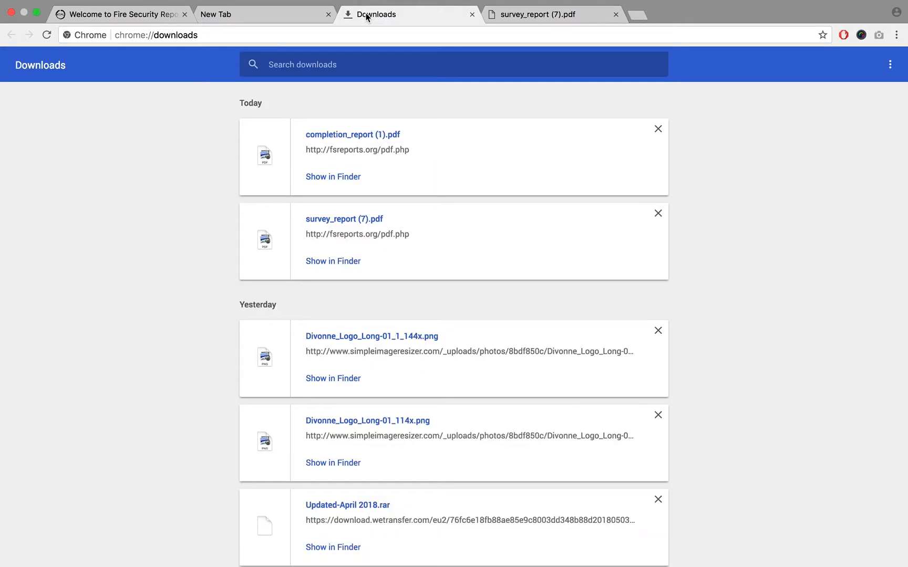
left_click(348, 135)
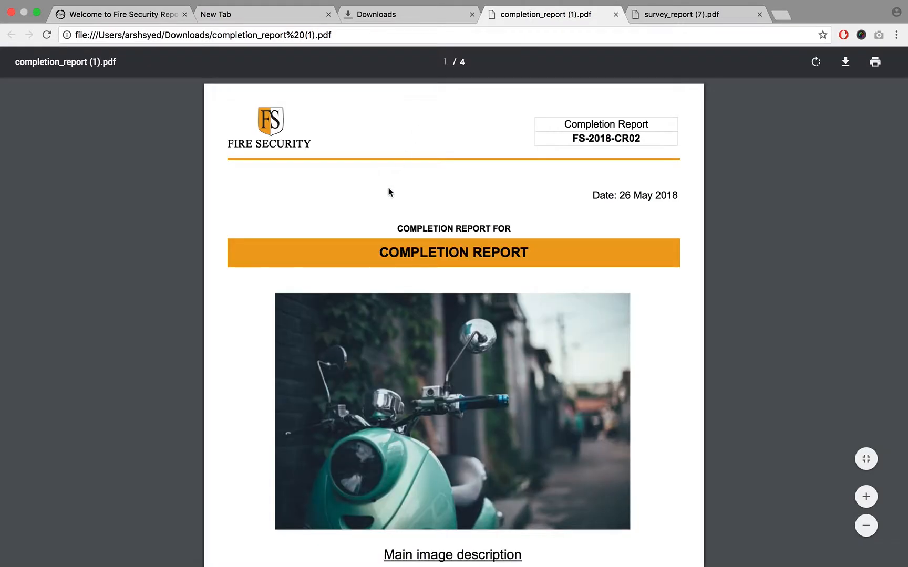
triple_click(407, 230)
scroll(407, 229, "down", 5)
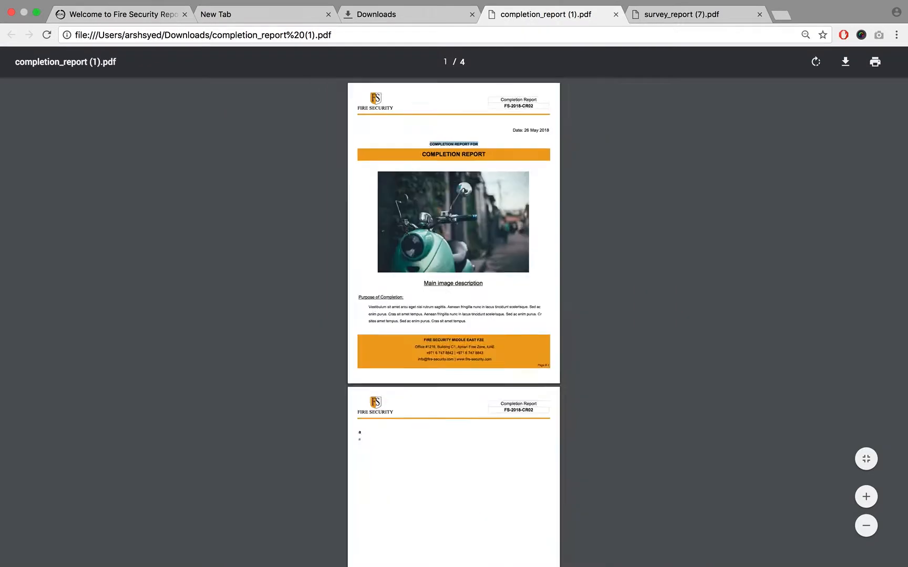
left_click(697, 230)
scroll(698, 229, "up", 2)
scroll(698, 230, "down", 15)
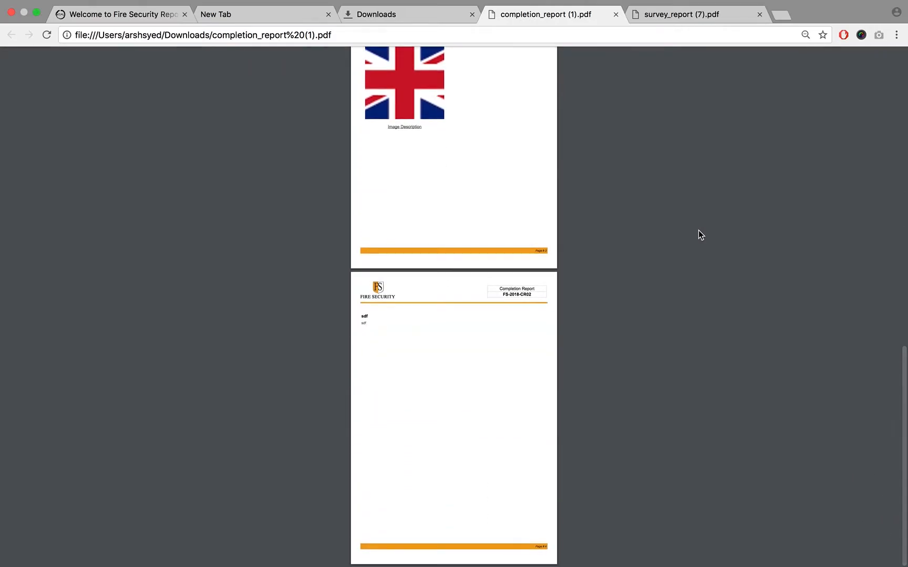
scroll(698, 229, "up", 15)
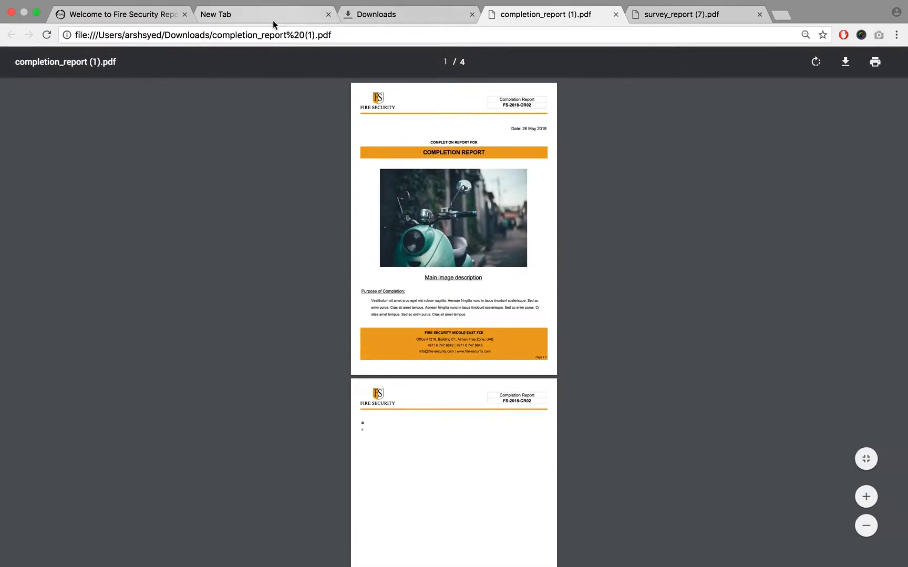
- Close the empty new browser tab and return to the completion report overview
left_click(140, 16)
left_click(250, 15)
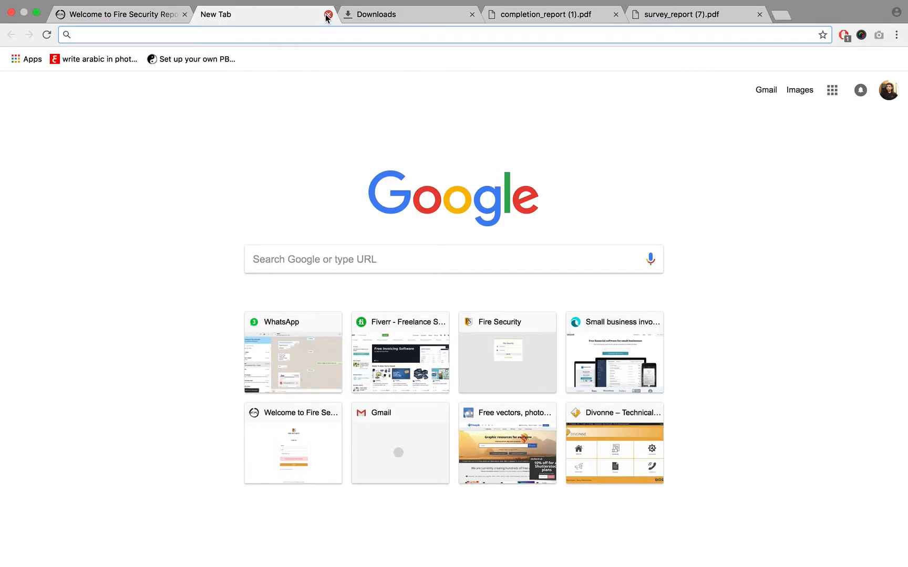
left_click(328, 14)
left_click(93, 19)
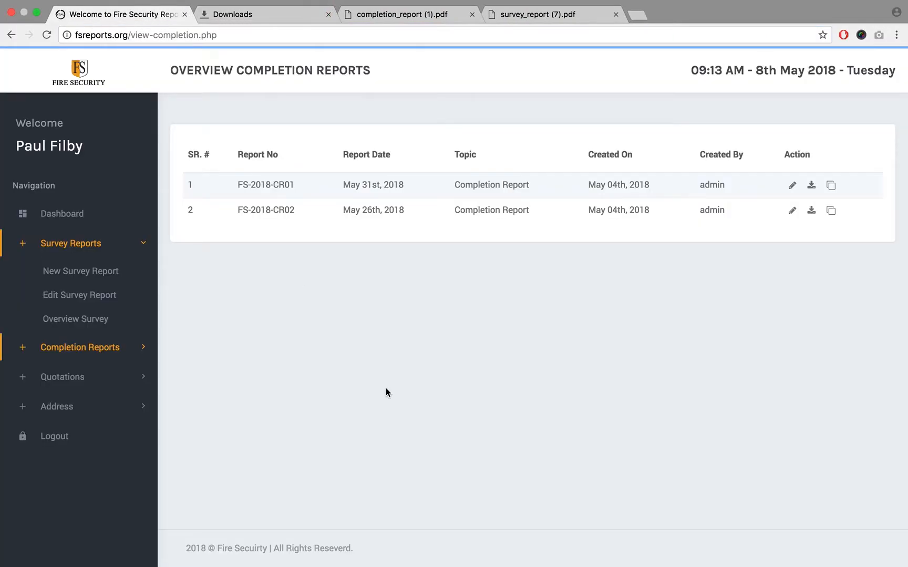
- View the quotation overview and open the list of quotations available for editing
left_click(66, 379)
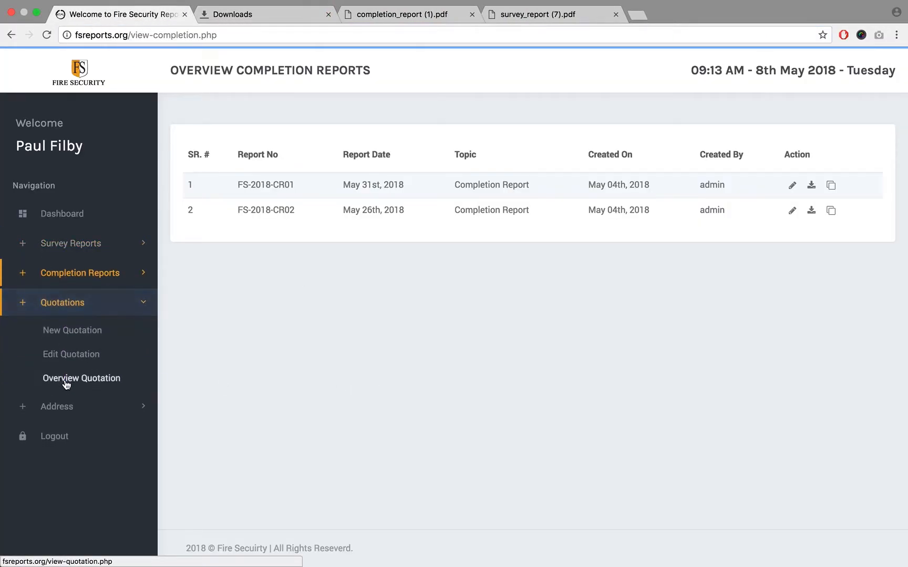
left_click(66, 378)
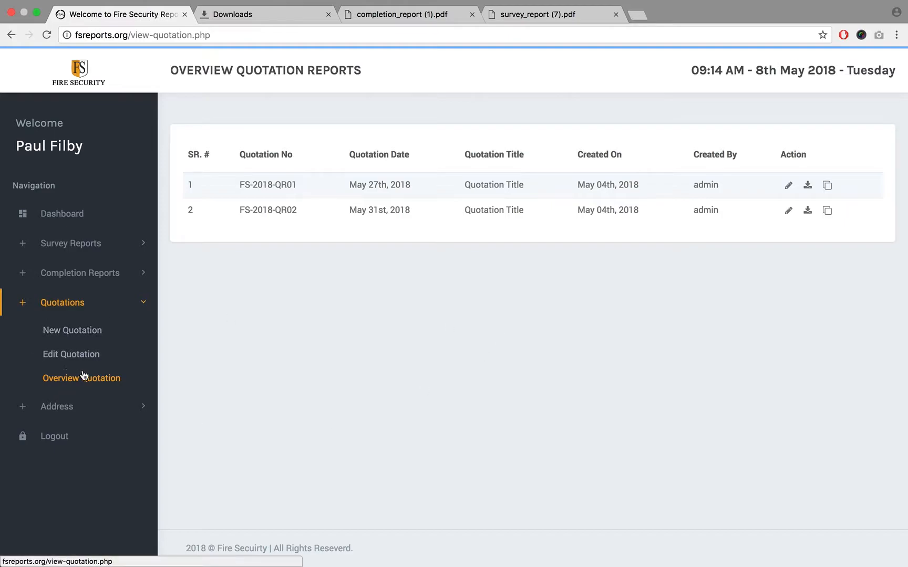
left_click(65, 354)
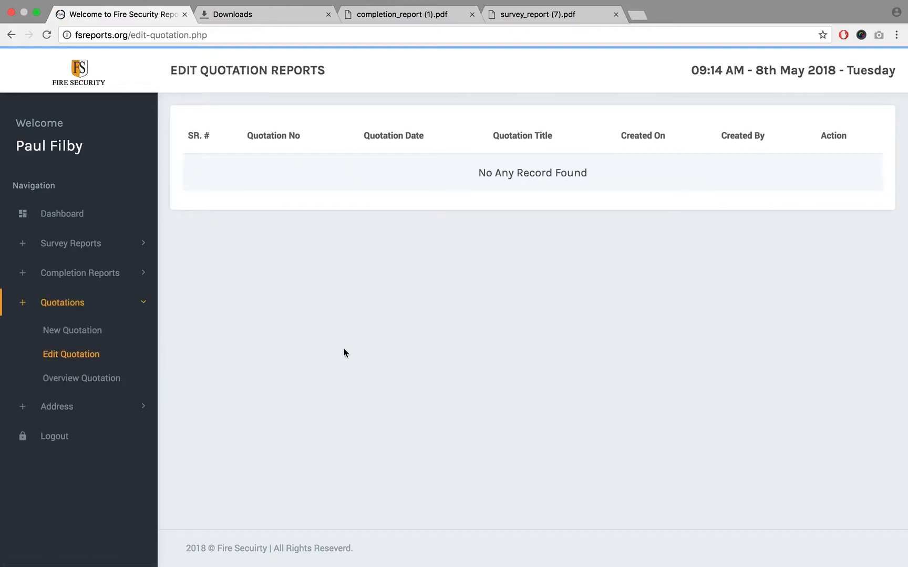
- Return to the quotation overview, download the quotation dated May 31st, 2018 as a PDF, and open quotation (1).pdf
left_click(80, 382)
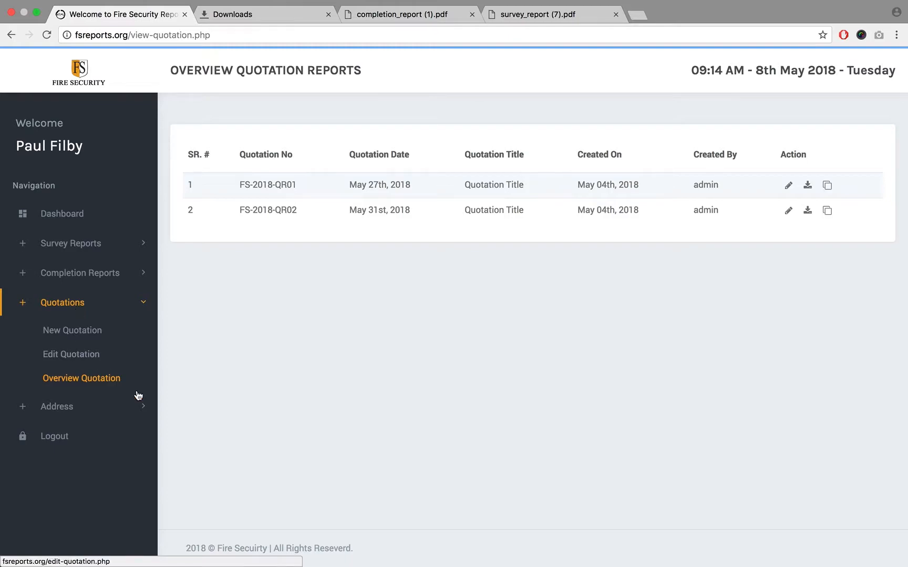
left_click(92, 381)
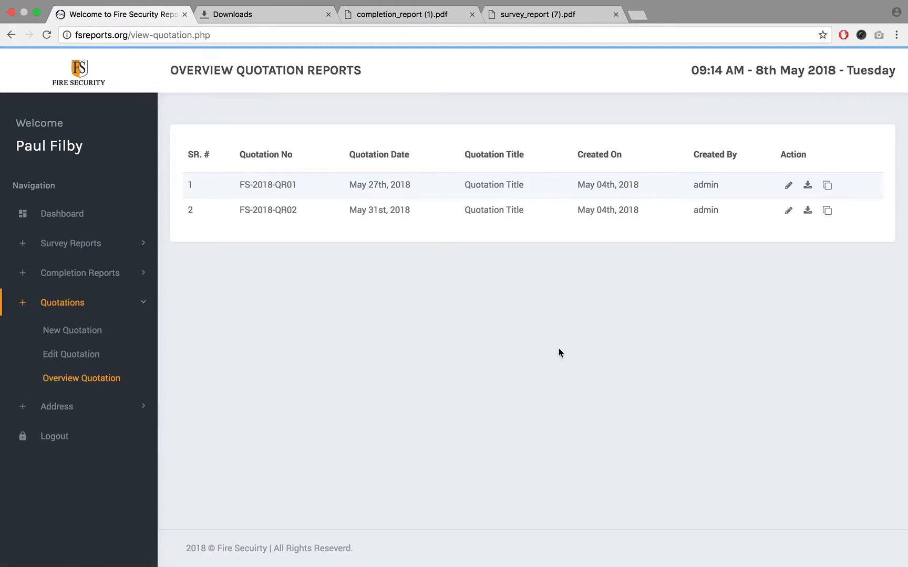
left_click(807, 212)
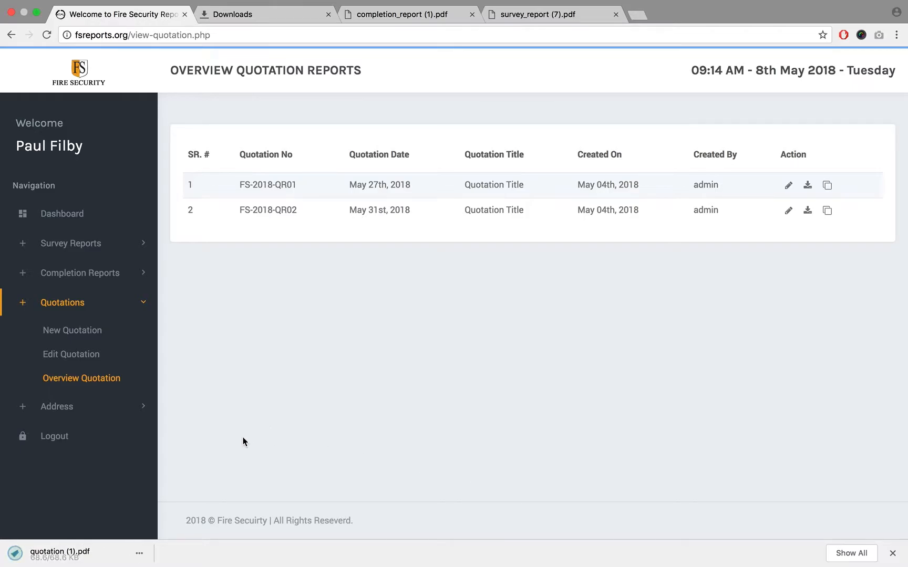
left_click(43, 555)
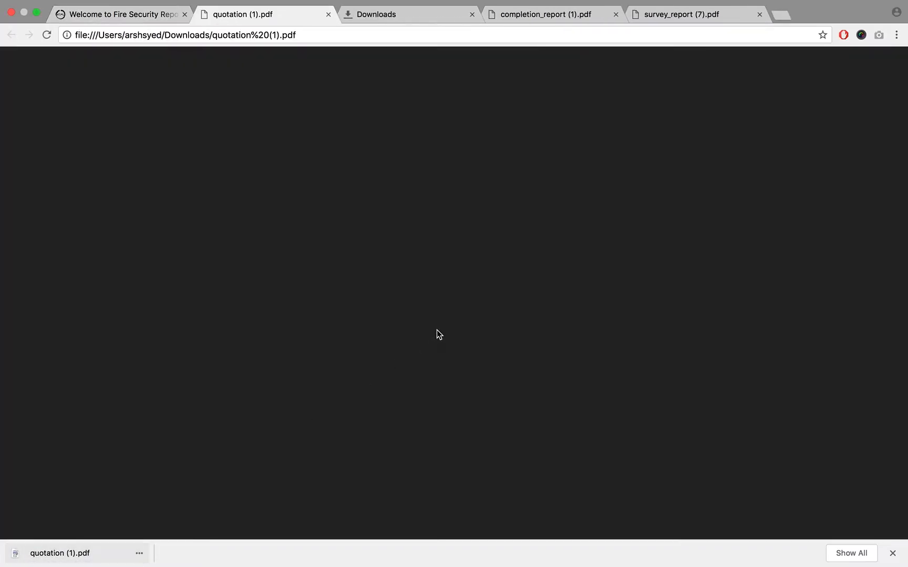
- Review the pages of quotation (1).pdf, highlight the detail text under the QUOTATION title, and return to the quotation overview
scroll(292, 364, "down", 3)
scroll(292, 363, "down", 12)
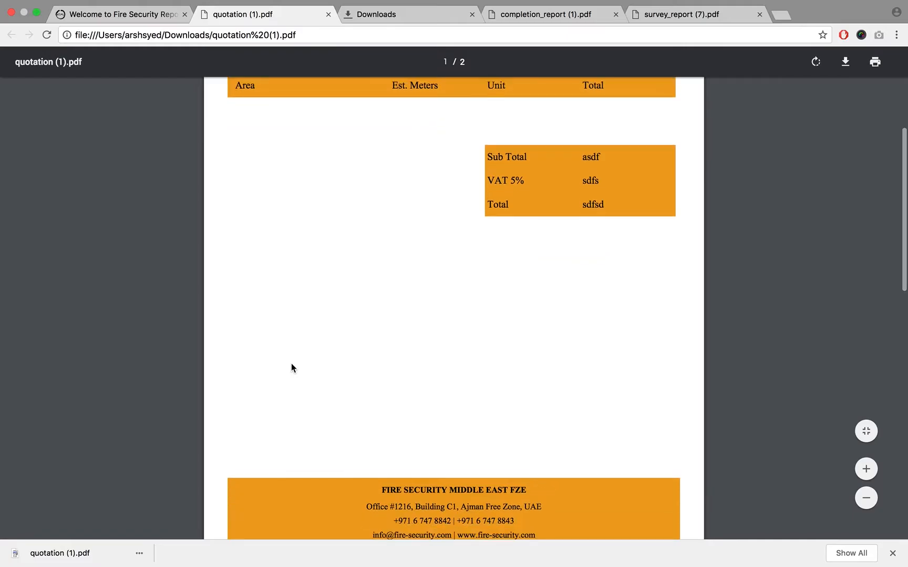
scroll(291, 363, "up", 15)
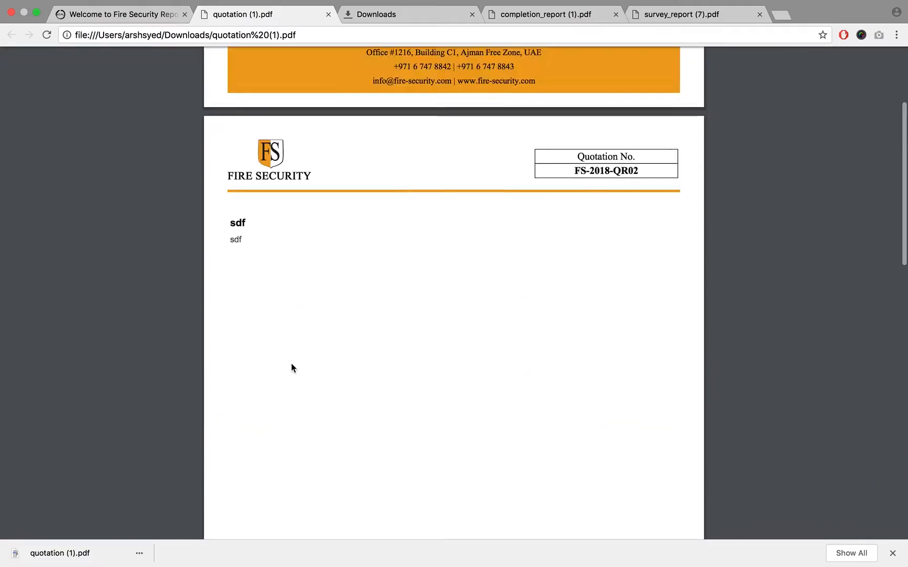
double_click(240, 271)
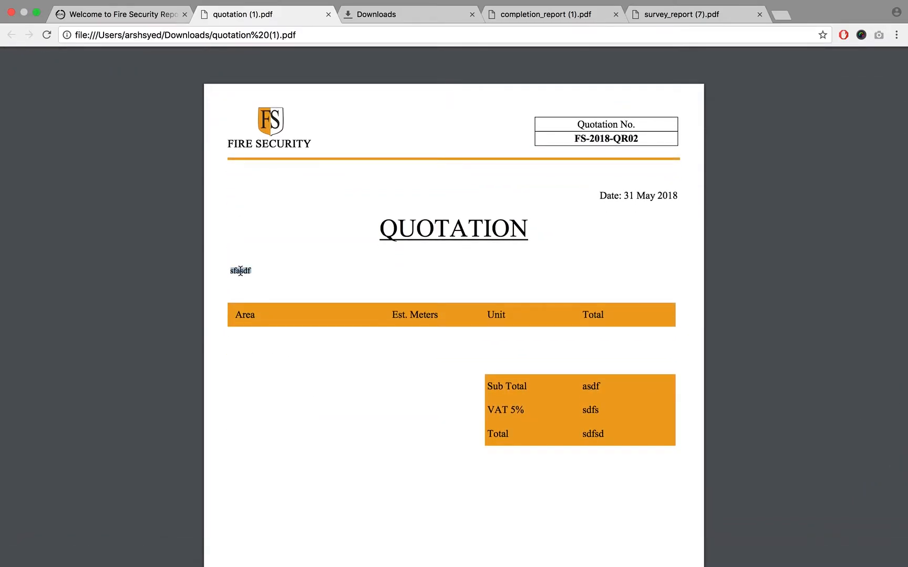
left_click(137, 13)
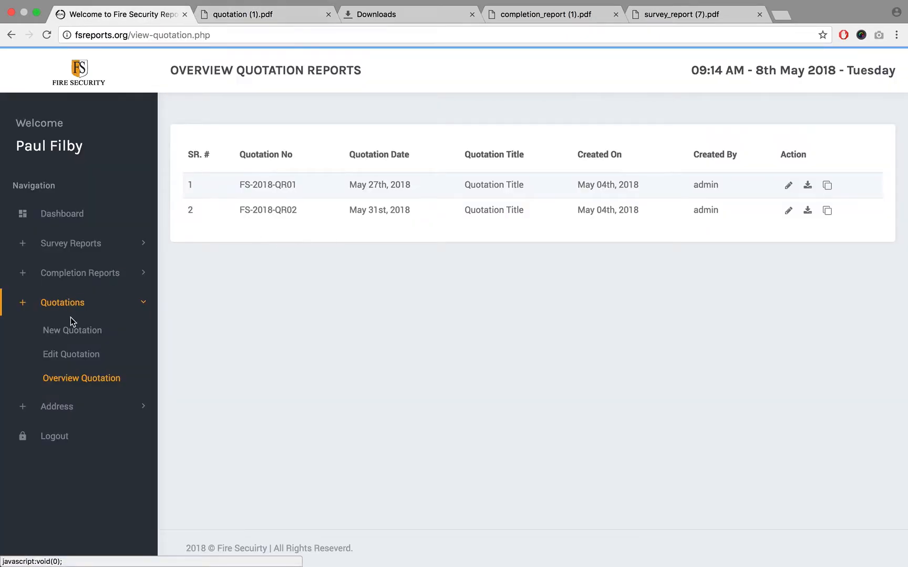
- Create a new quotation report dated 05/10/2018, titled "Client 01", with the Ajman - UAE address
left_click(76, 331)
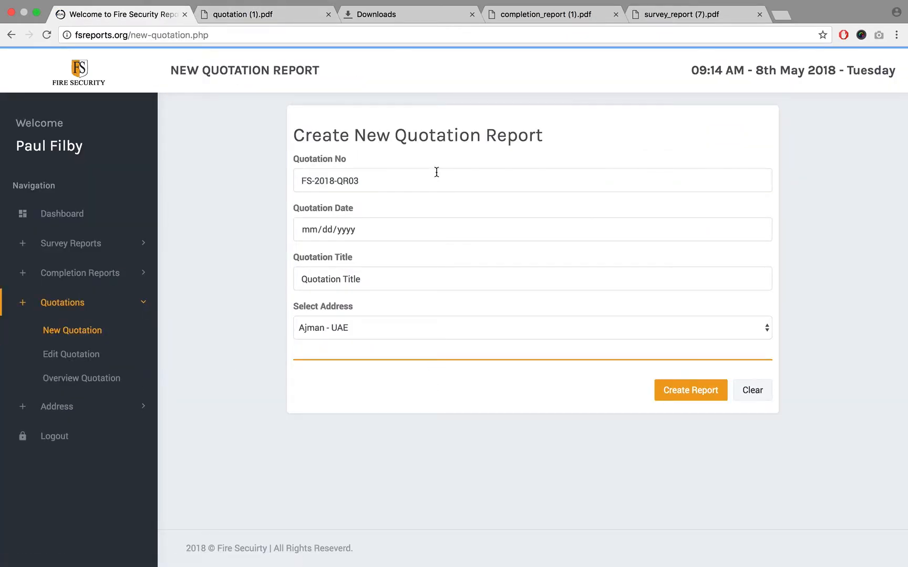
left_click(758, 230)
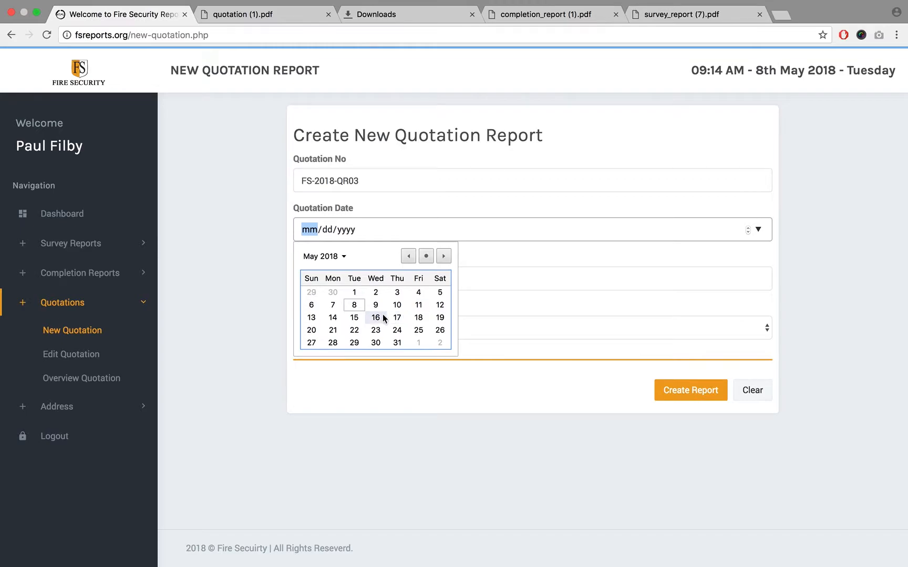
left_click(396, 305)
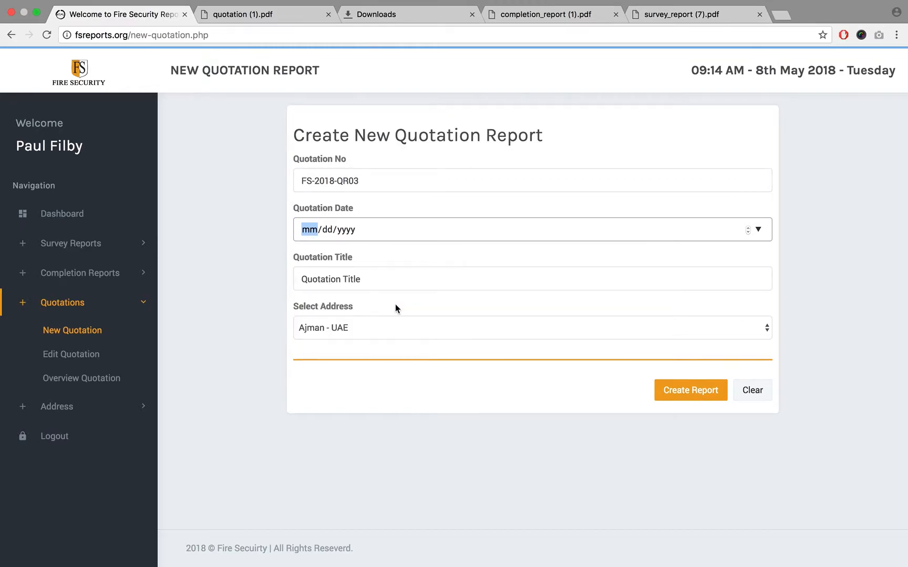
triple_click(420, 277)
type("Client 01")
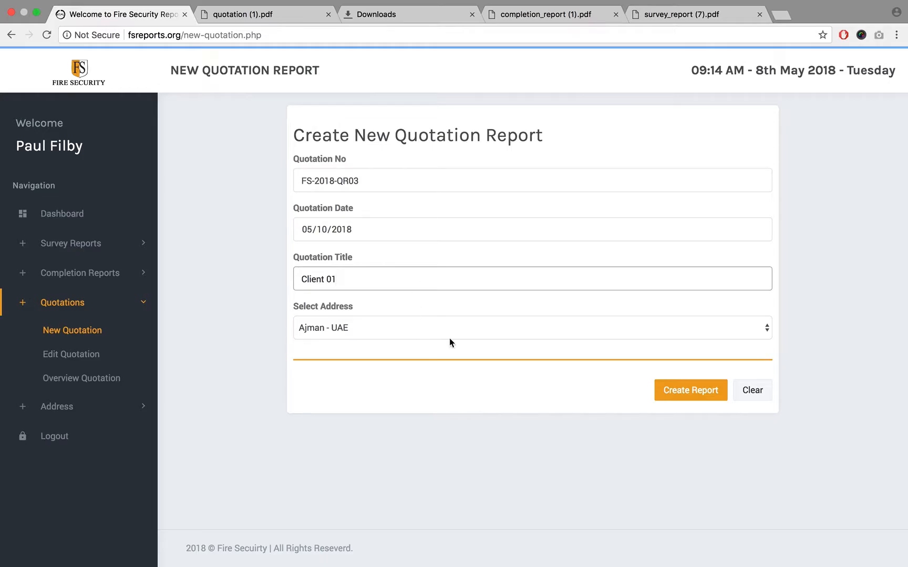
left_click(692, 392)
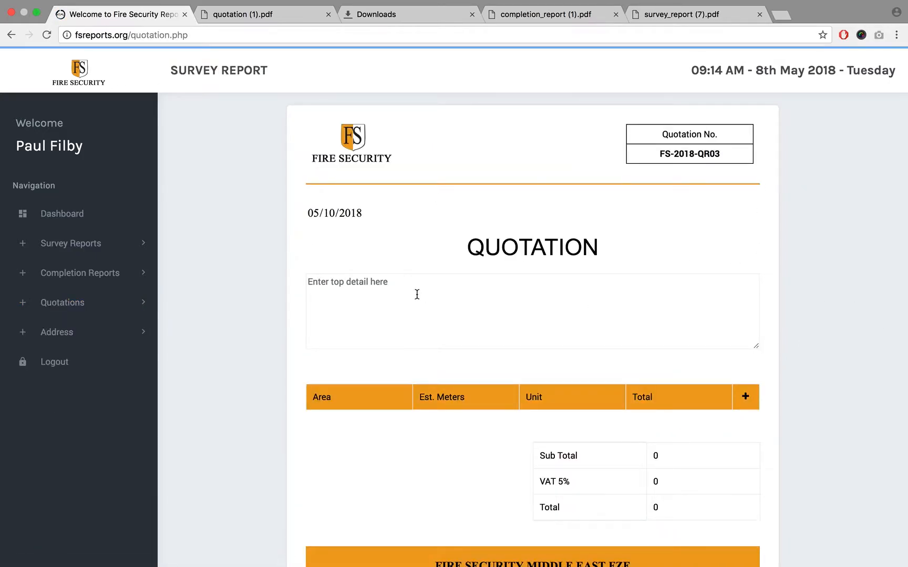
- Enter the quotation's top detail on separate lines: "To,", "Person Name", "Company Name", "Address" and "Country"
type("To,")
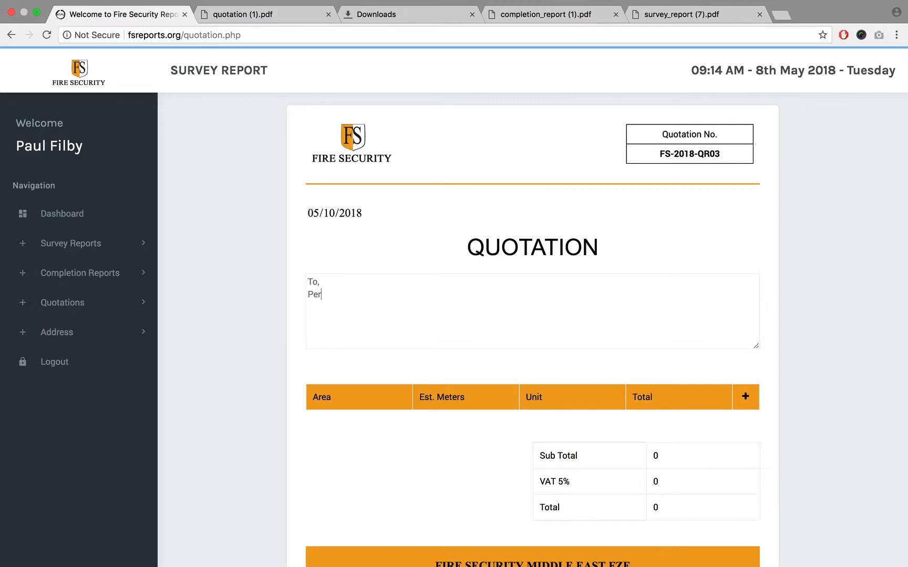
type(" Person Name")
key("Return")
type("Company Name Add")
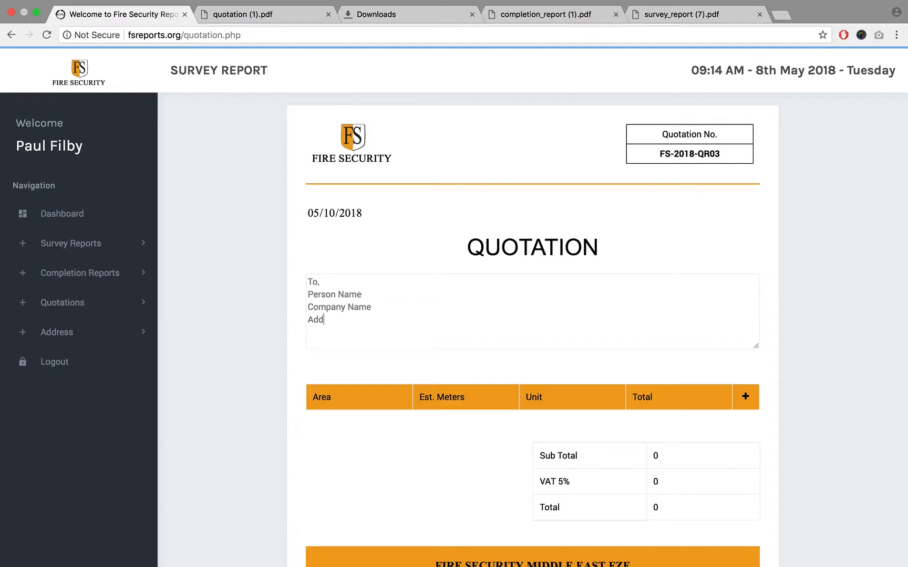
type("ress Country")
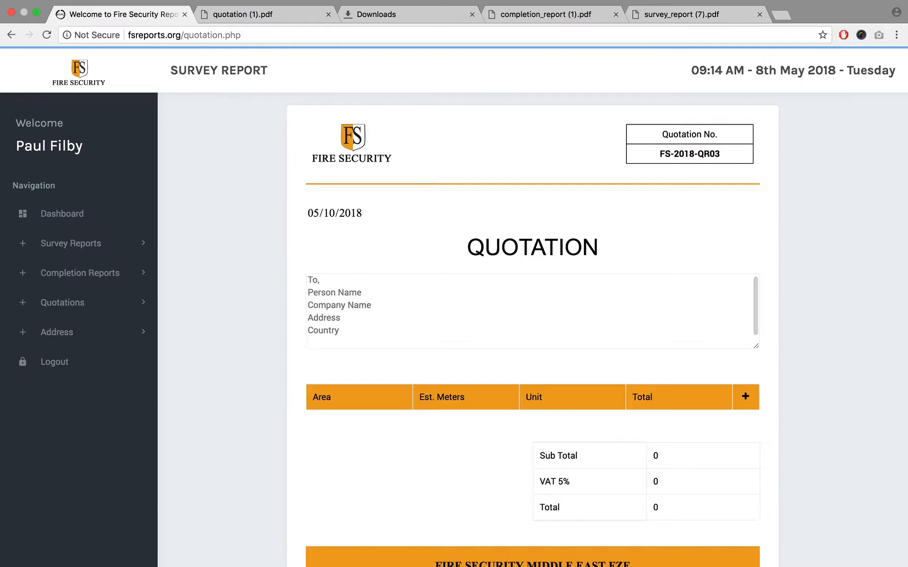
- Add a row to the quotation table and enter 123 for Area, Est. Meters, Unit and Total
scroll(574, 269, "down", 3)
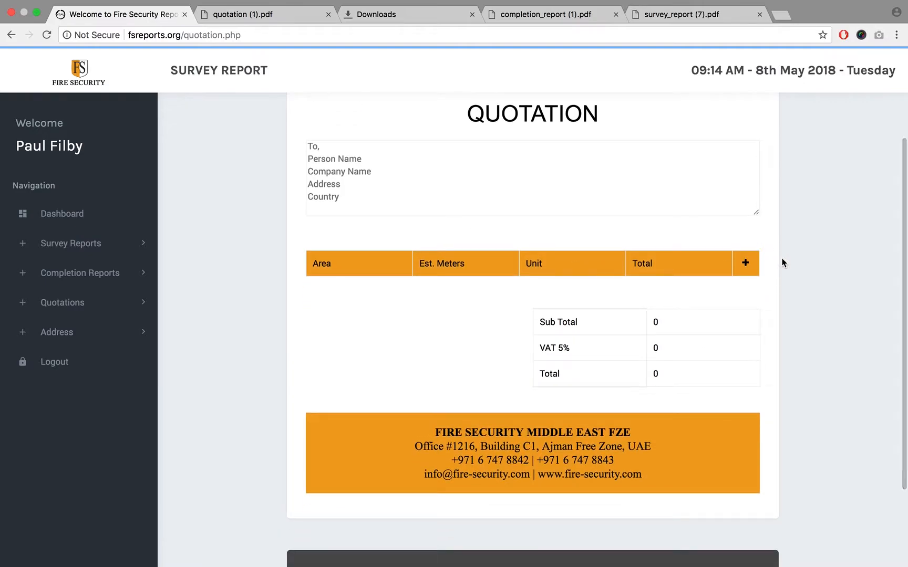
scroll(783, 262, "up", 3)
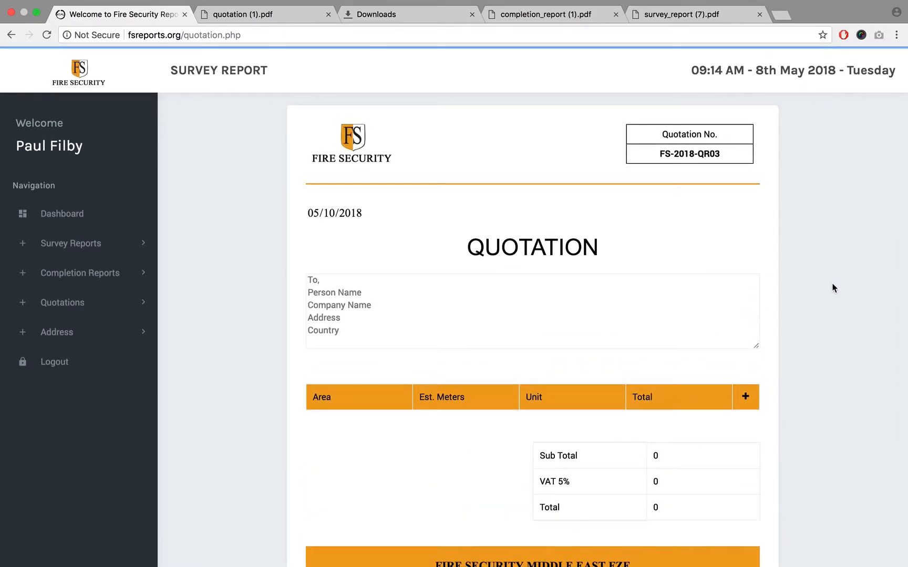
scroll(833, 287, "down", 3)
left_click(746, 260)
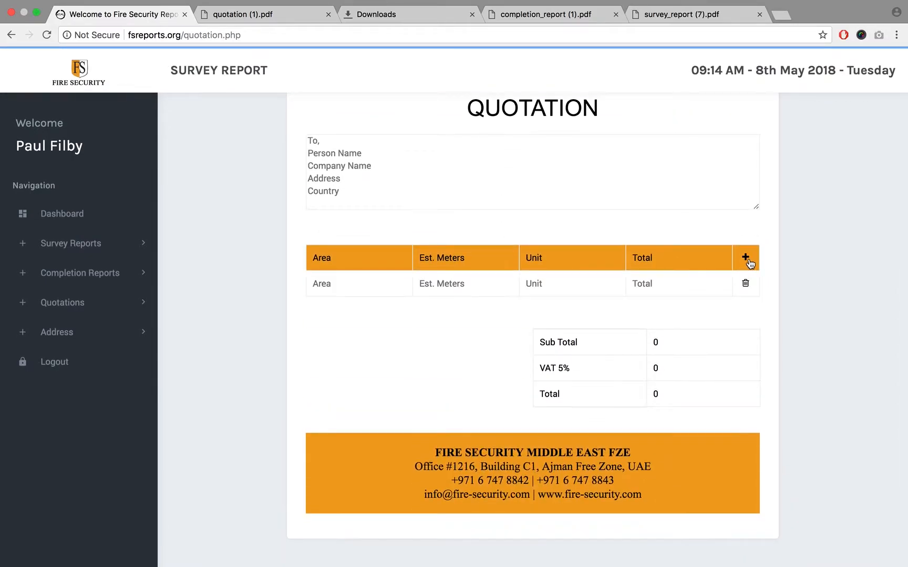
type("123")
key("Tab")
type("12123")
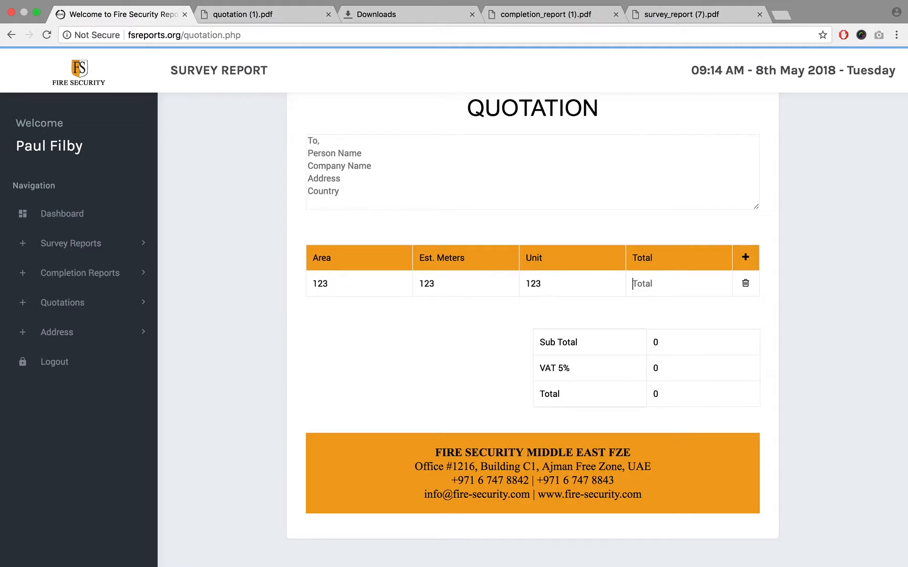
type("123")
- Set the quotation's Sub Total, VAT 5% and Total to 123 each
left_click(681, 346)
key("BackSpace")
type("123")
left_click(678, 370)
key("BackSpace")
type("12")
key("BackSpace")
type("123")
- Add two more table rows and fill the second row with Area 123, Est. Meters 1231, Unit 123 and Total 123
double_click(746, 257)
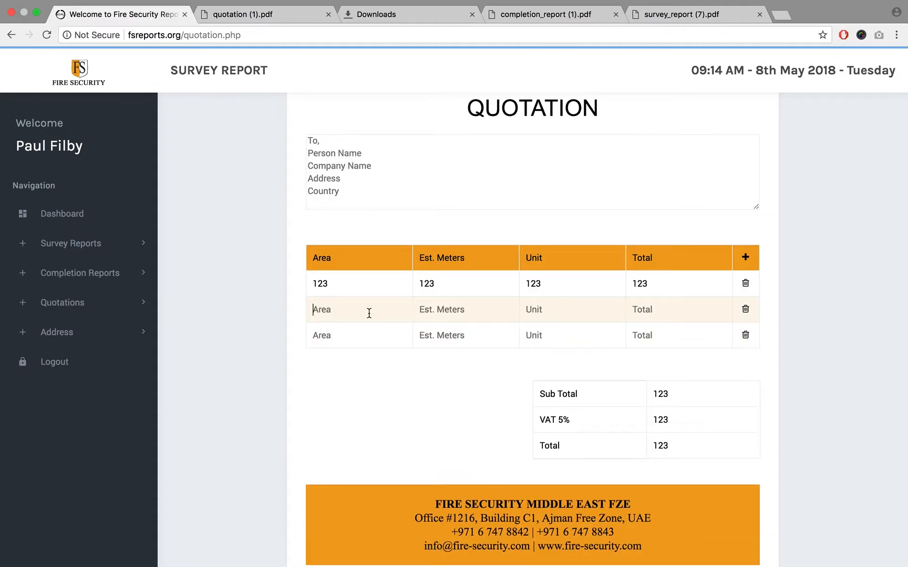
type("1231231")
key("Tab")
type("123")
key("Tab")
type("12")
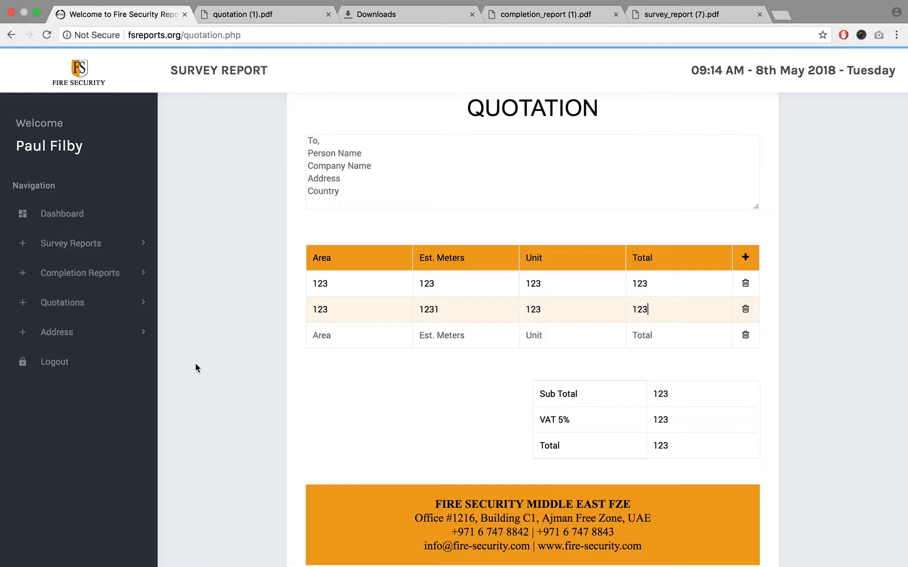
type("123")
- Fill the third table row with Area 123, Est. Meters 23, Unit 123 and Total 123, and save to continue to the second page
key("Tab")
type("2123")
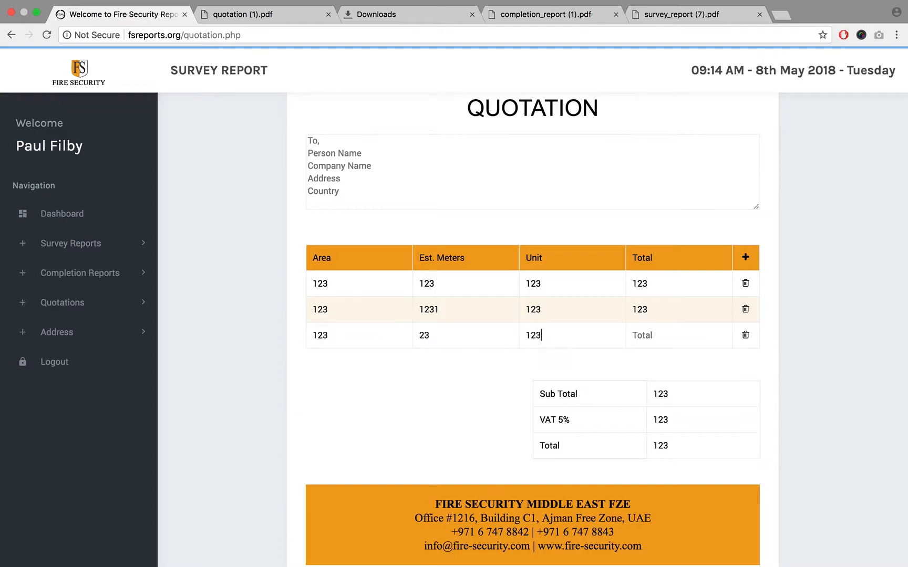
type("123")
scroll(648, 436, "down", 5)
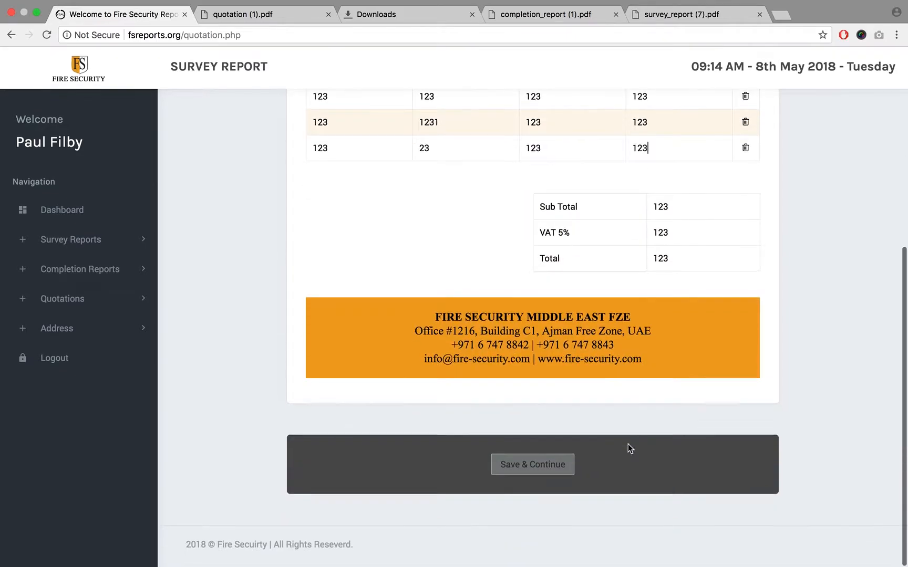
left_click(557, 471)
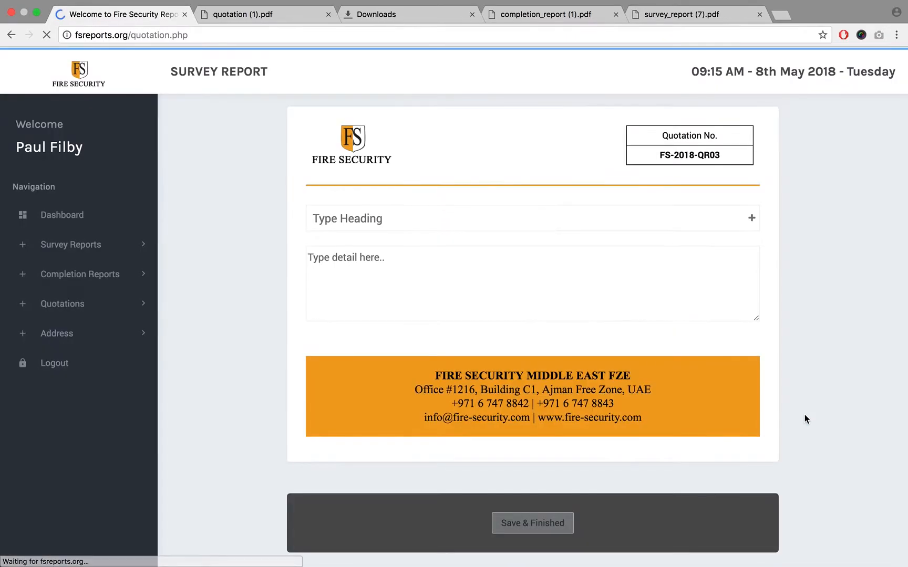
- Enter "Heading" as the section heading and "Details" as its detail text on the quotation's second page
left_click(477, 222)
type("Heading")
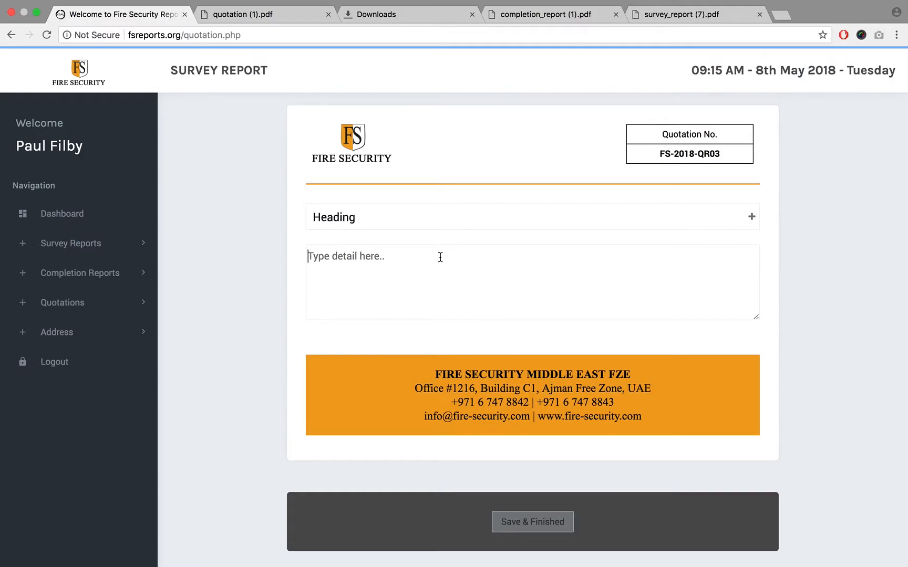
type("De")
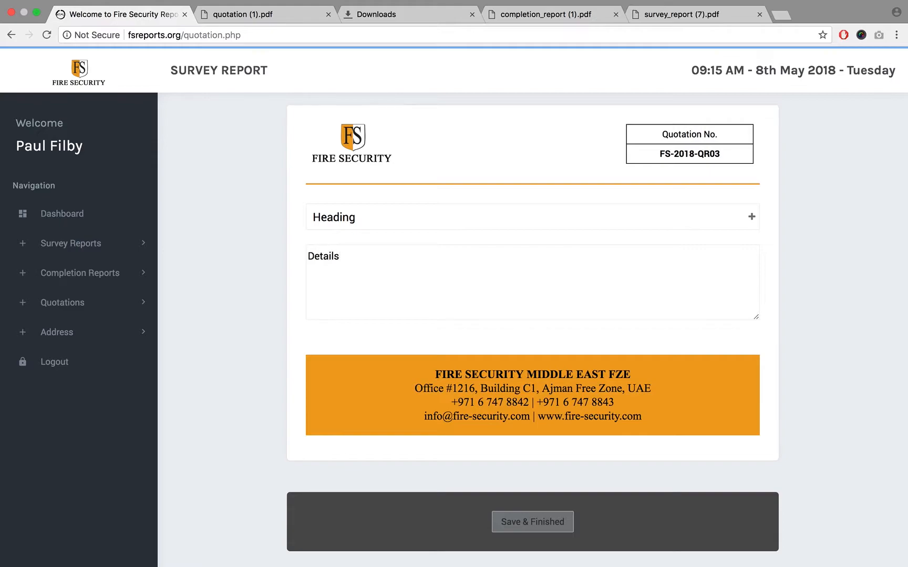
type("tails")
- Repeat the "Details" line several times on new lines of the detail text, and save the finished quotation
key("ctrl+a")
key("ctrl+c")
key("Right")
key("Return")
key("ctrl+v")
key("Return")
key("ctrl+v")
key("Return")
key("ctrl+v")
key("Return")
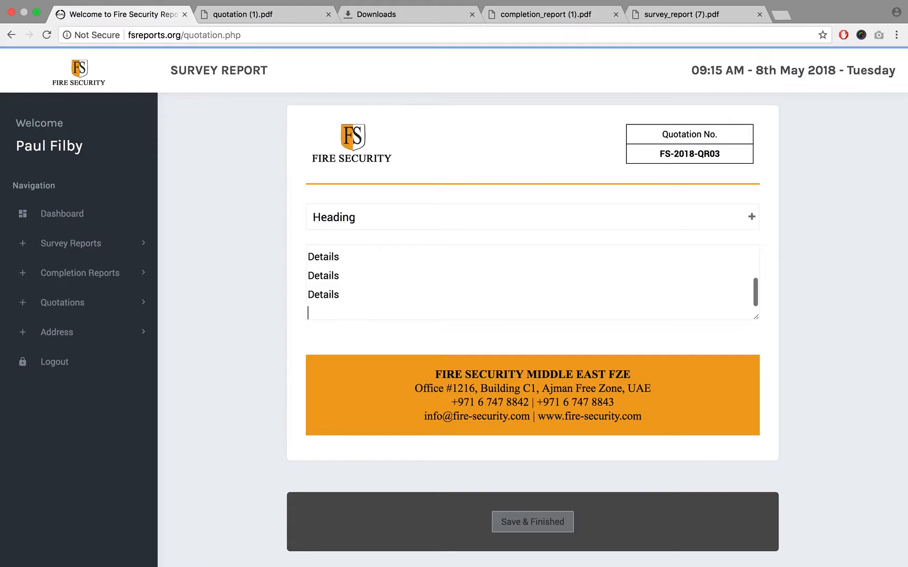
key("super+v")
key("Return")
key("super+v")
key("Return")
key("super+v")
key("Return")
key("super+v")
left_click(547, 520)
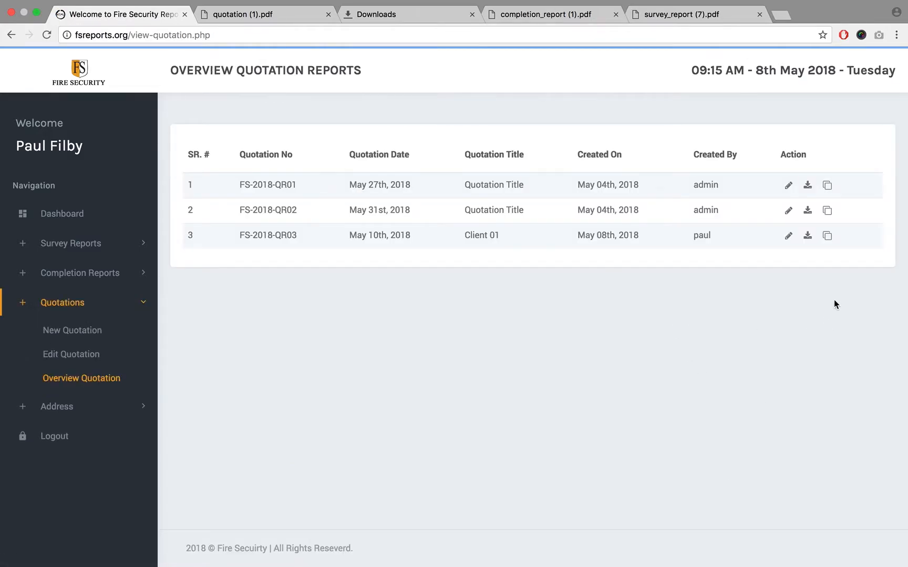
- Download the "Client 01" quotation as a PDF and open quotation (2).pdf
left_click(808, 236)
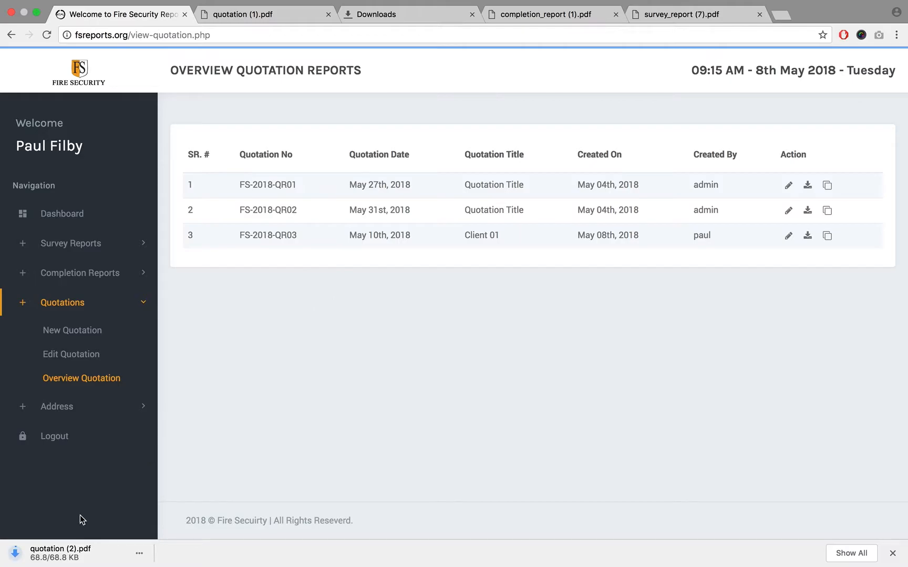
left_click(73, 558)
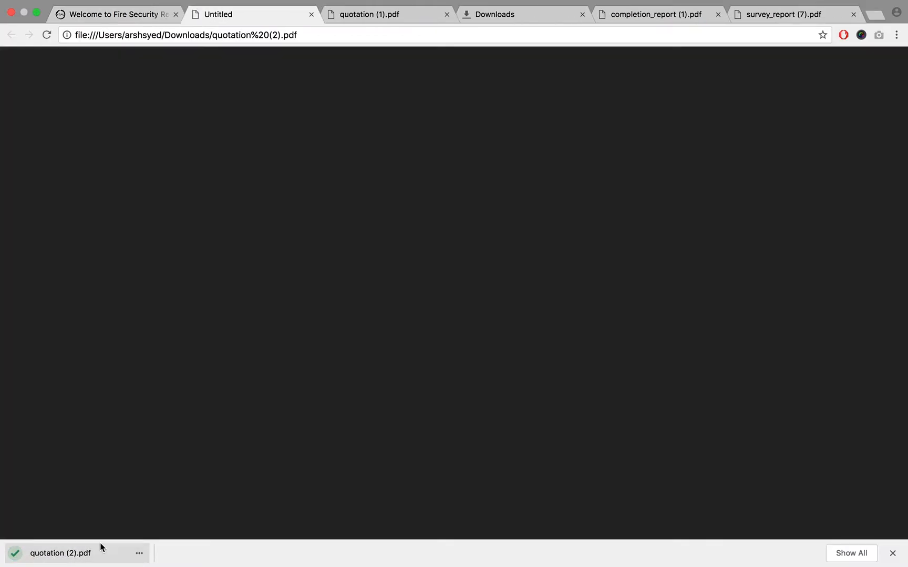
scroll(473, 383, "down", 5)
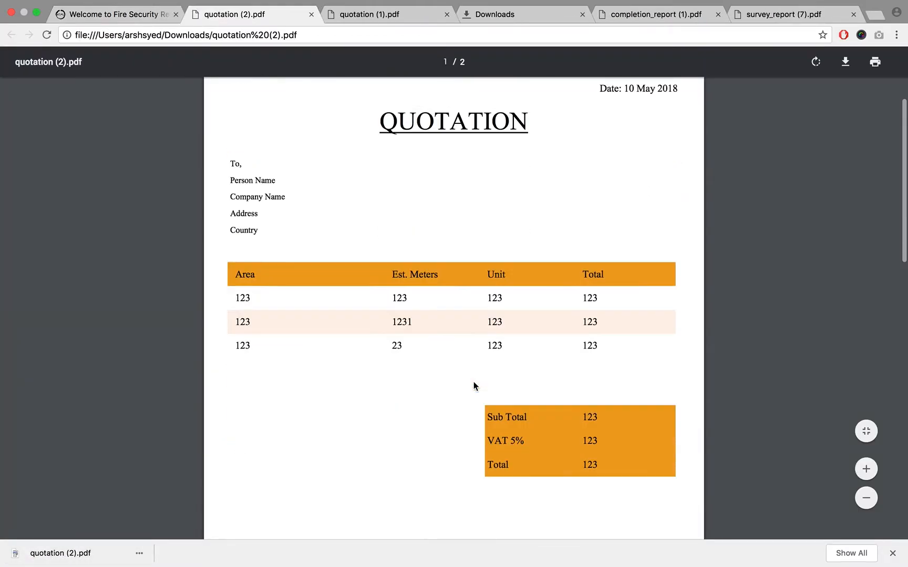
- Check the totals and recipient lines in quotation (2).pdf by highlighting them, and return to the quotation overview
double_click(590, 258)
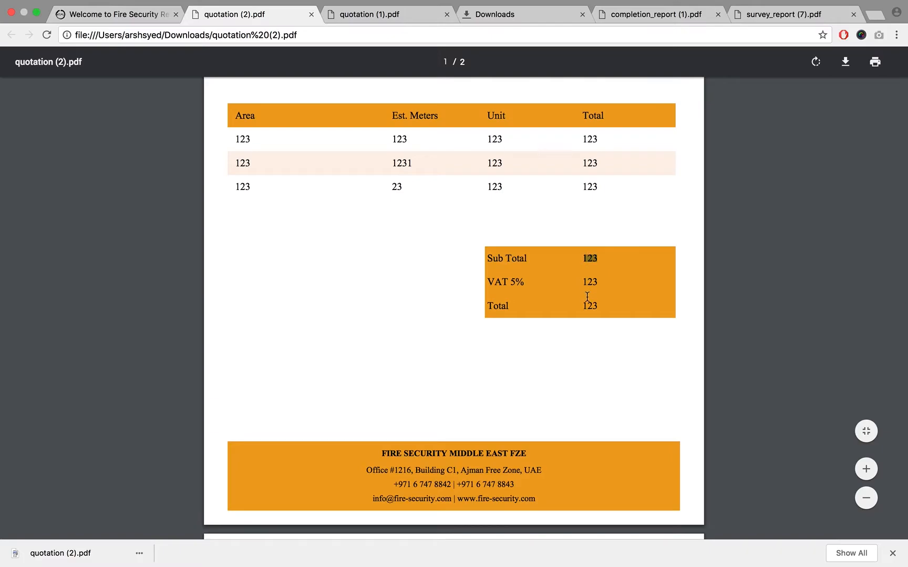
double_click(590, 282)
scroll(590, 283, "up", 5)
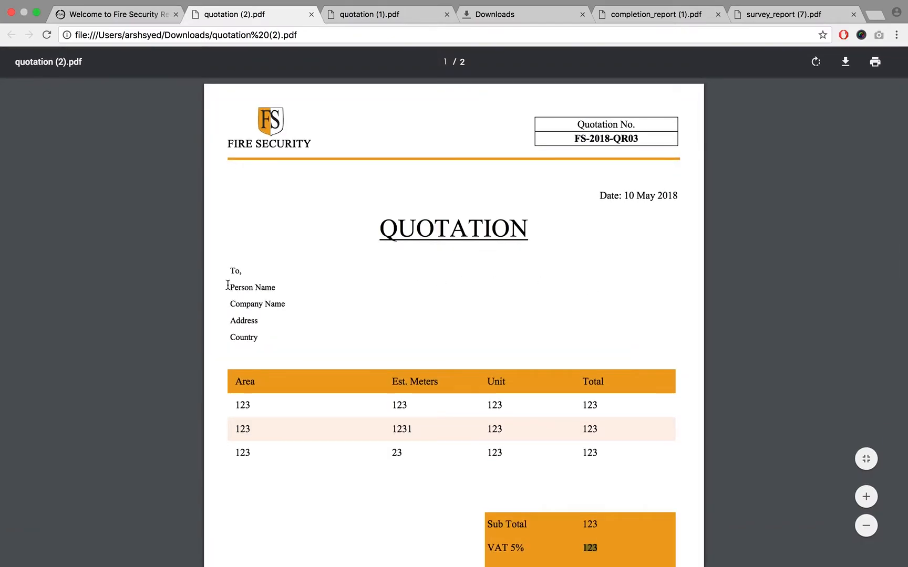
triple_click(243, 284)
left_click(830, 199)
left_click(167, 15)
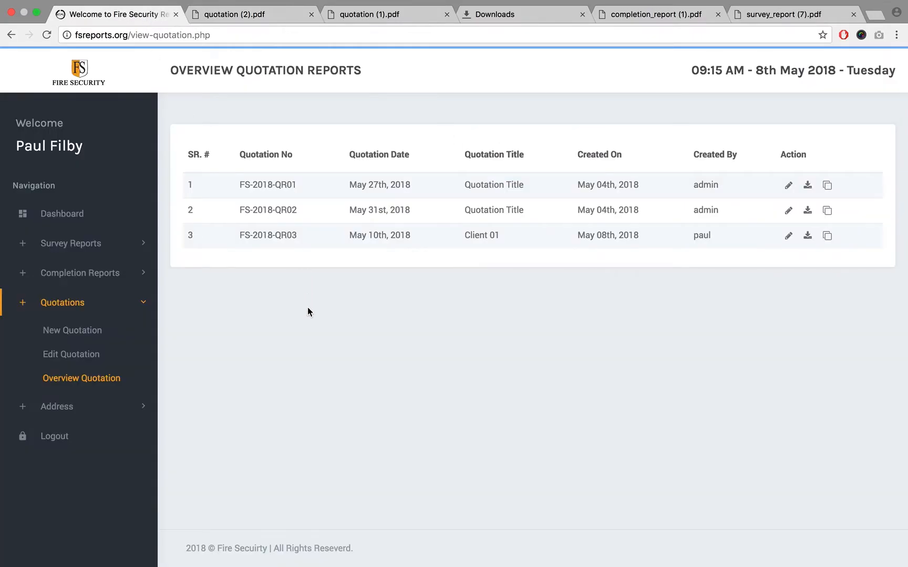
left_click(87, 242)
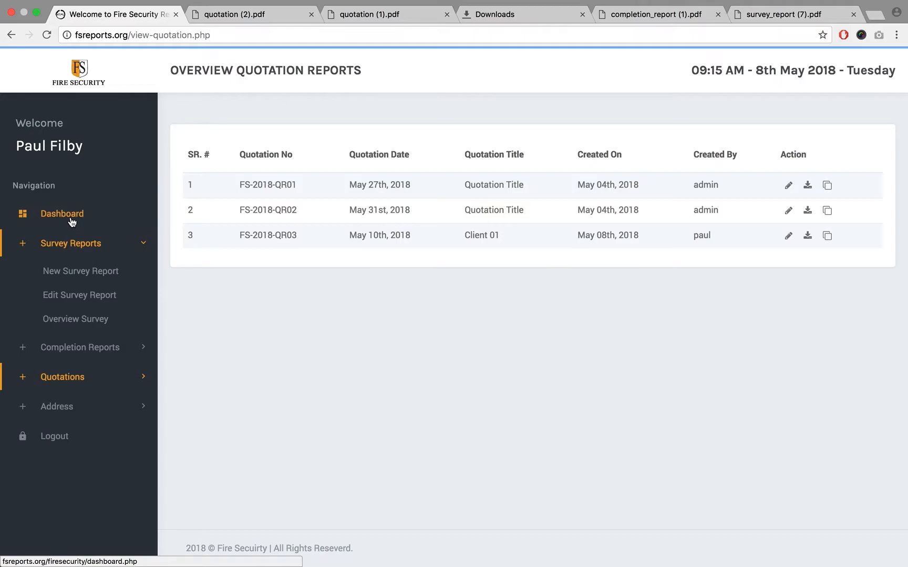
left_click(72, 221)
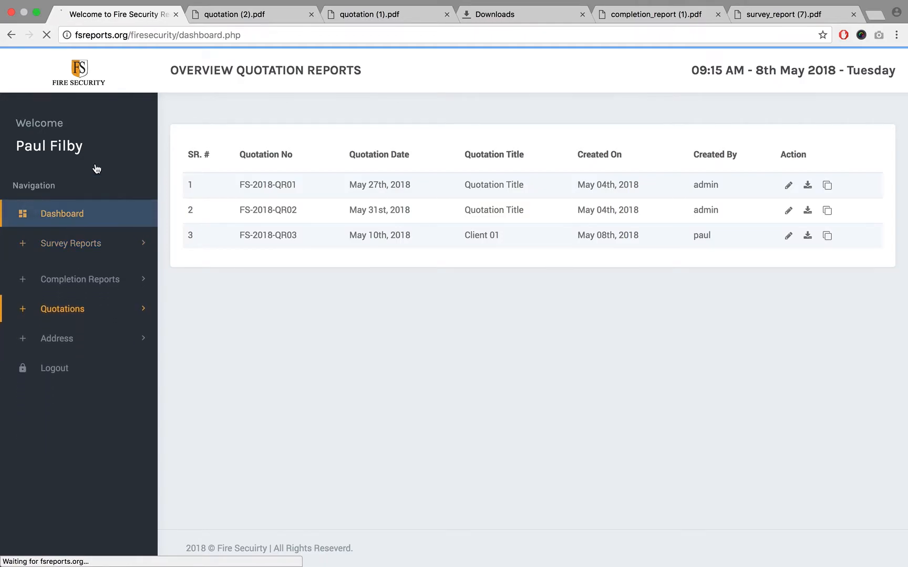
left_click(10, 36)
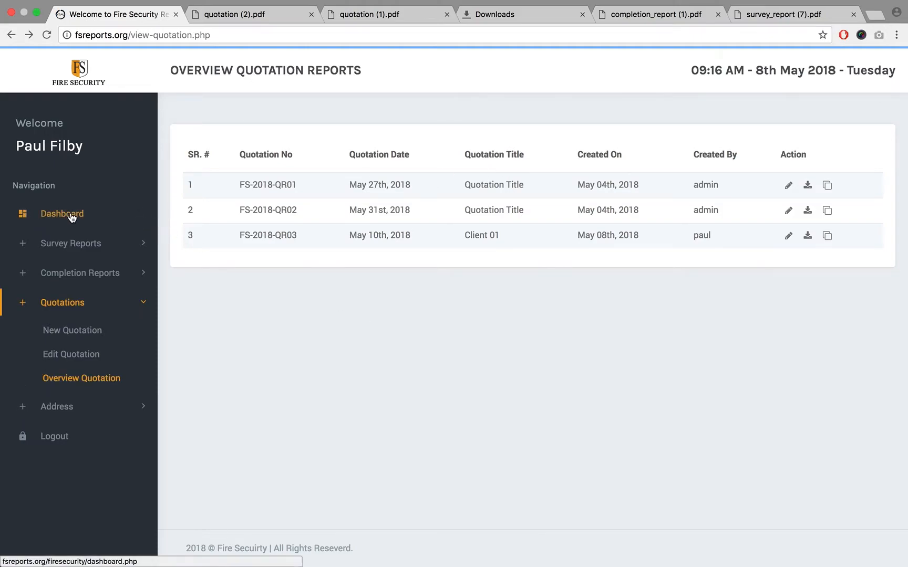
- Open the overview list of survey reports
left_click(79, 248)
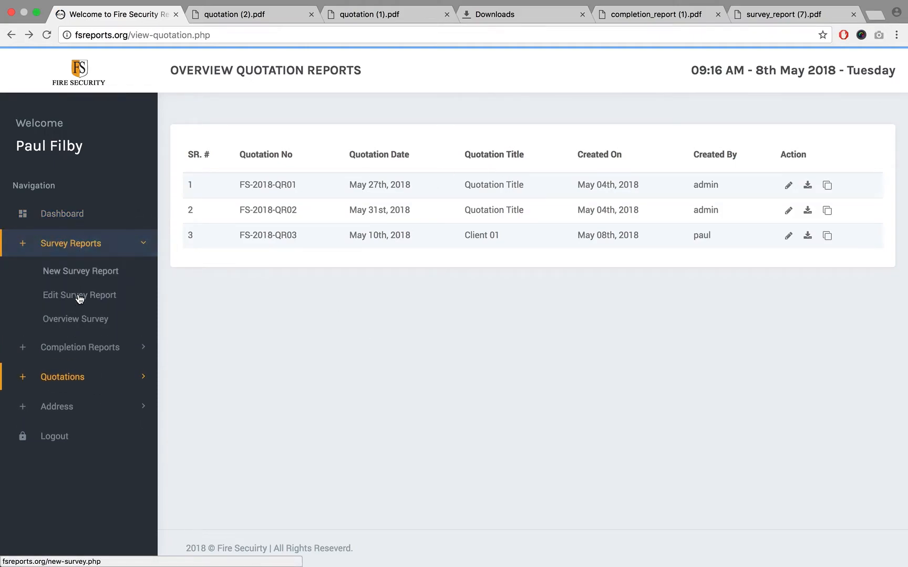
left_click(83, 320)
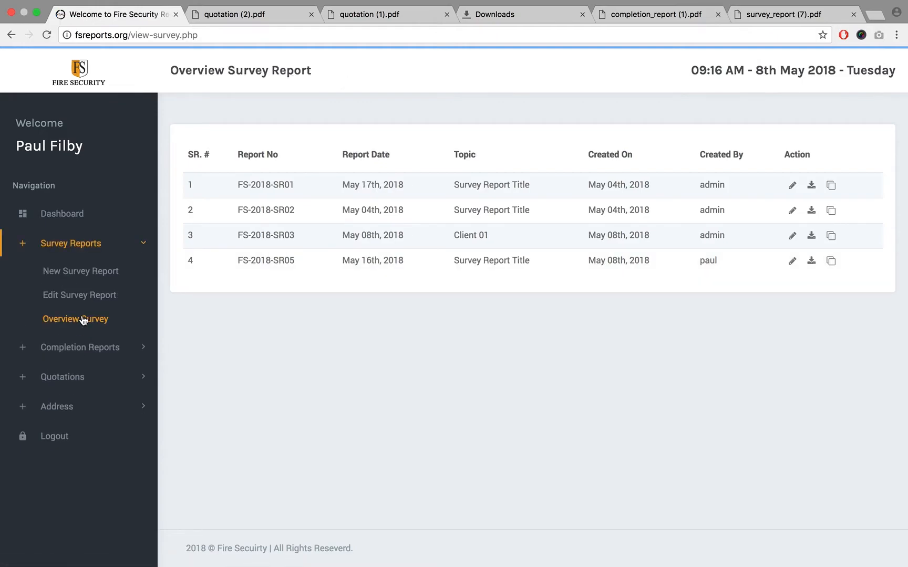
- Close the quotation, completion report and survey report PDFs and the downloads page, and log out of the reports system
left_click(311, 14)
left_click(311, 14)
left_click(311, 14)
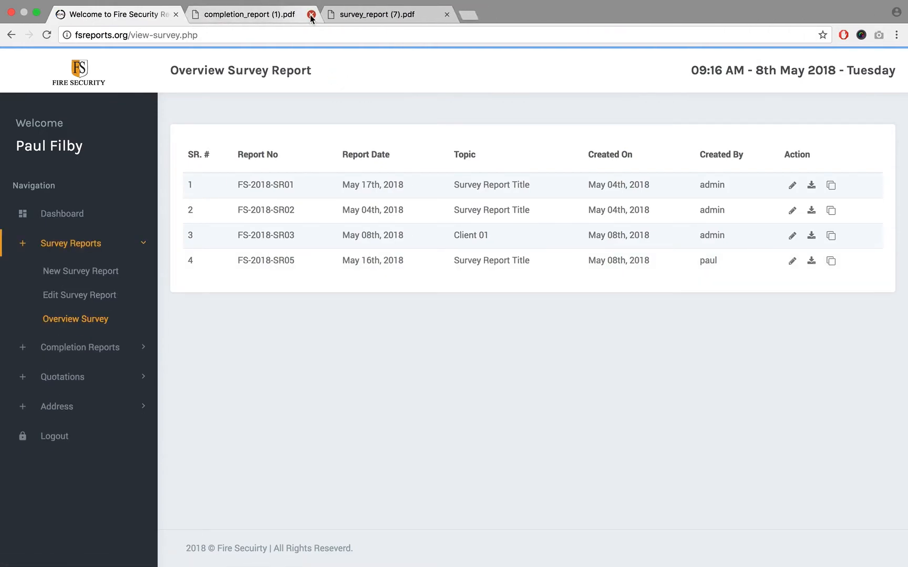
left_click(311, 15)
left_click(311, 14)
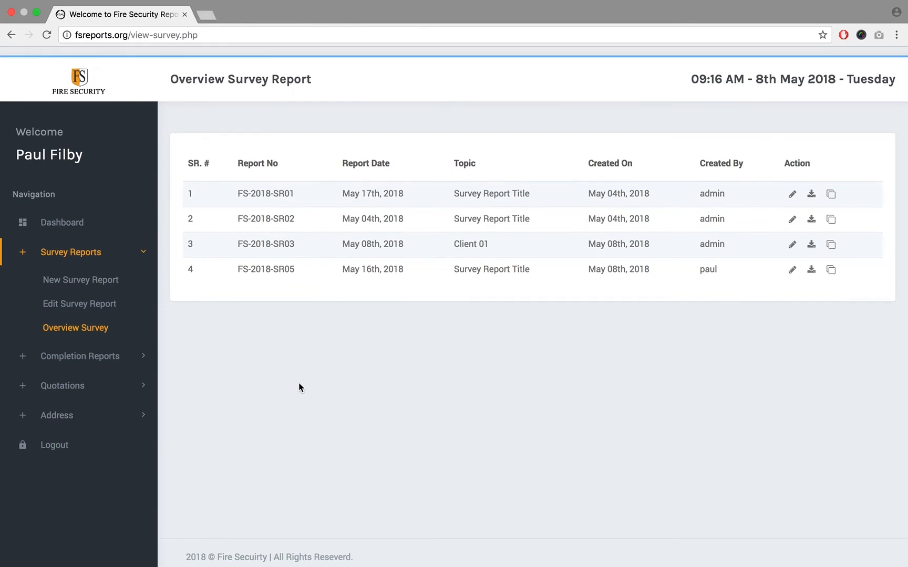
left_click(59, 436)
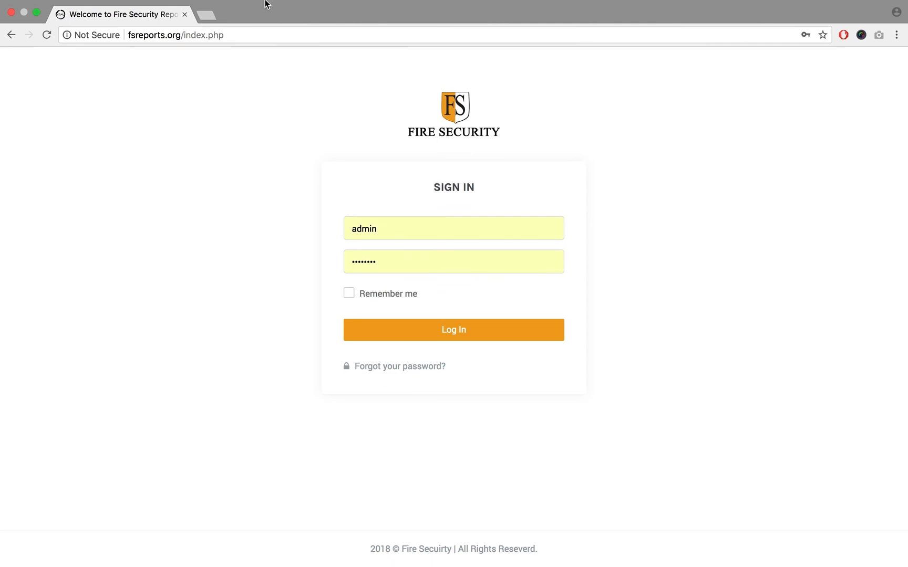
mouse_move(499, 3)
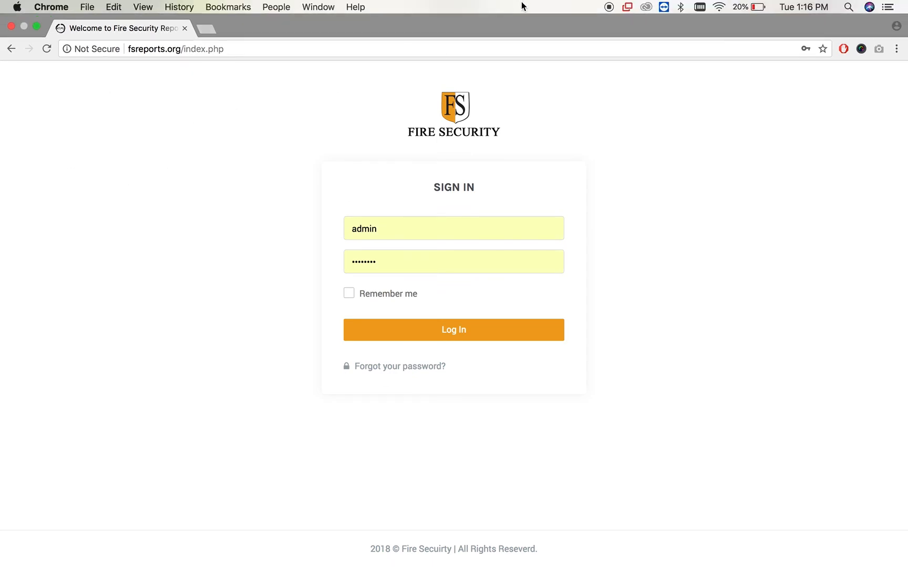